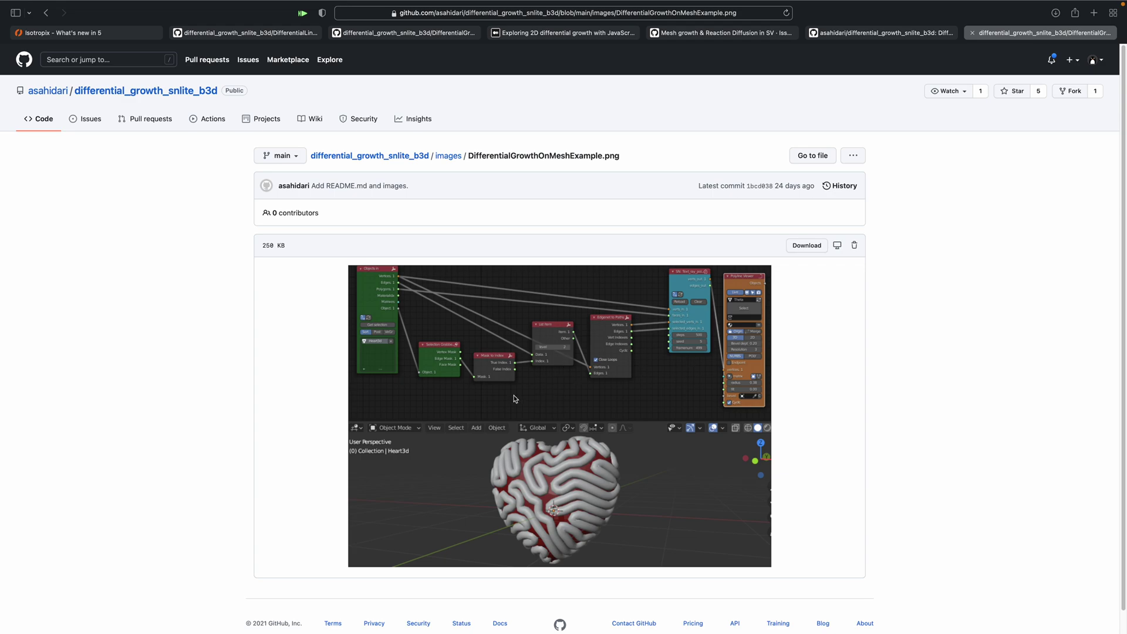
- Close the GitHub example image tab, switch to Blender and scrub the growth animation on the cube to frame 483
click(972, 33)
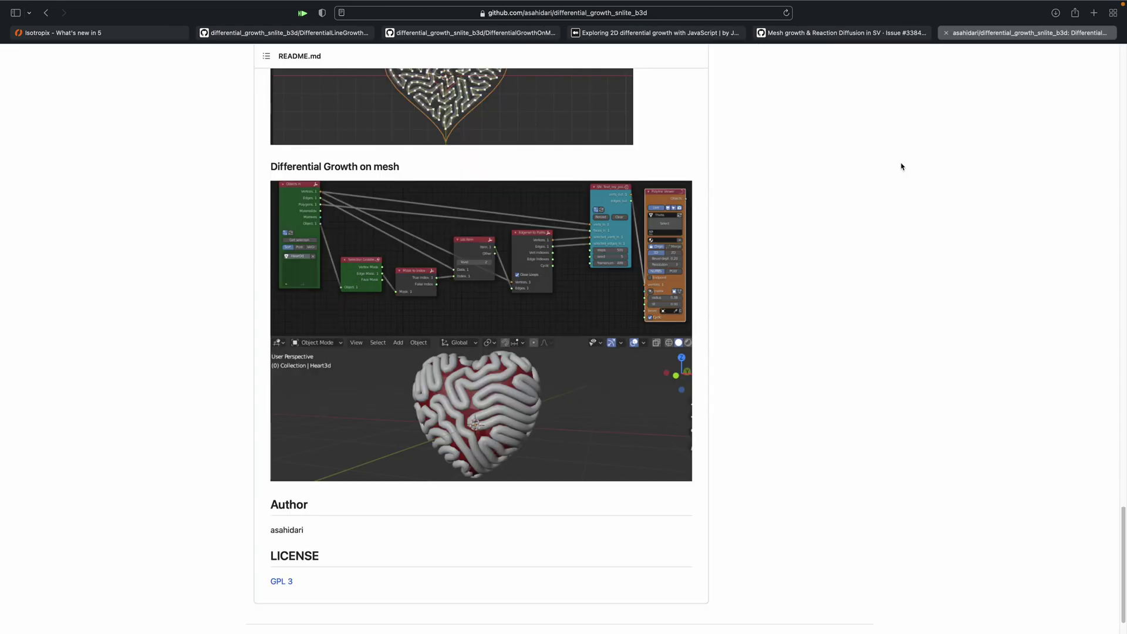
key(ctrl+Left)
middle_drag(308, 395, 411, 470)
middle_drag(411, 470, 315, 544)
scroll(344, 508, up, 2)
drag(320, 595, 488, 587)
middle_drag(485, 497, 433, 480)
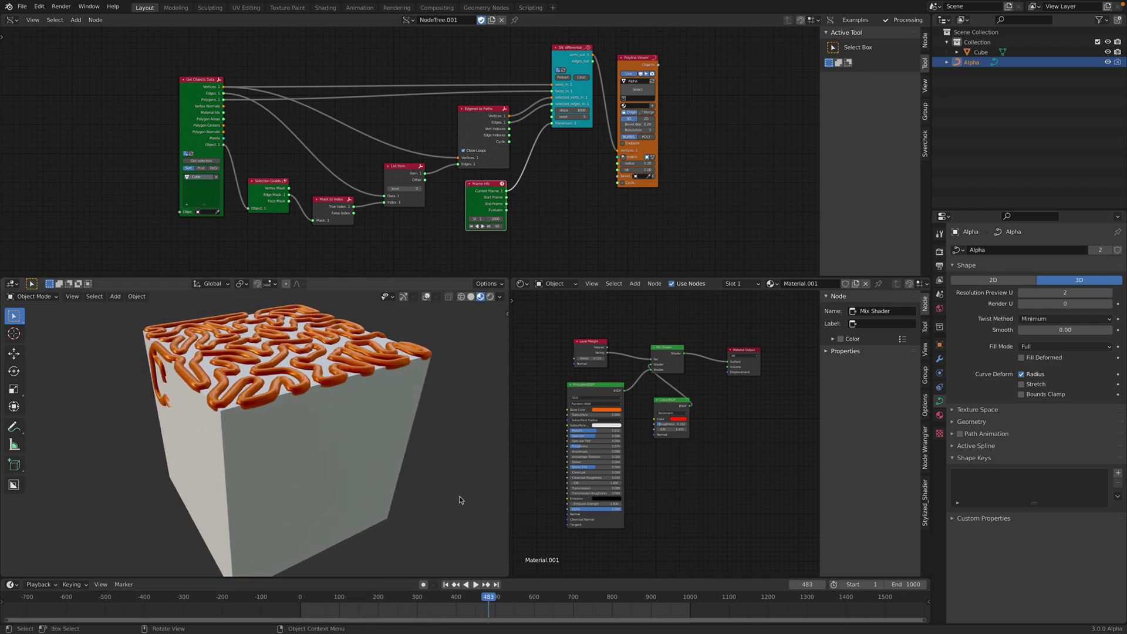
- Scrub the growth animation forward to frame 839 and examine the shader nodes of the orange curve material
drag(574, 599, 627, 597)
mouse_move(689, 389)
middle_down()
mouse_move(670, 391)
mouse_move(685, 388)
middle_up()
scroll(705, 382, up, 3)
drag(568, 319, 566, 323)
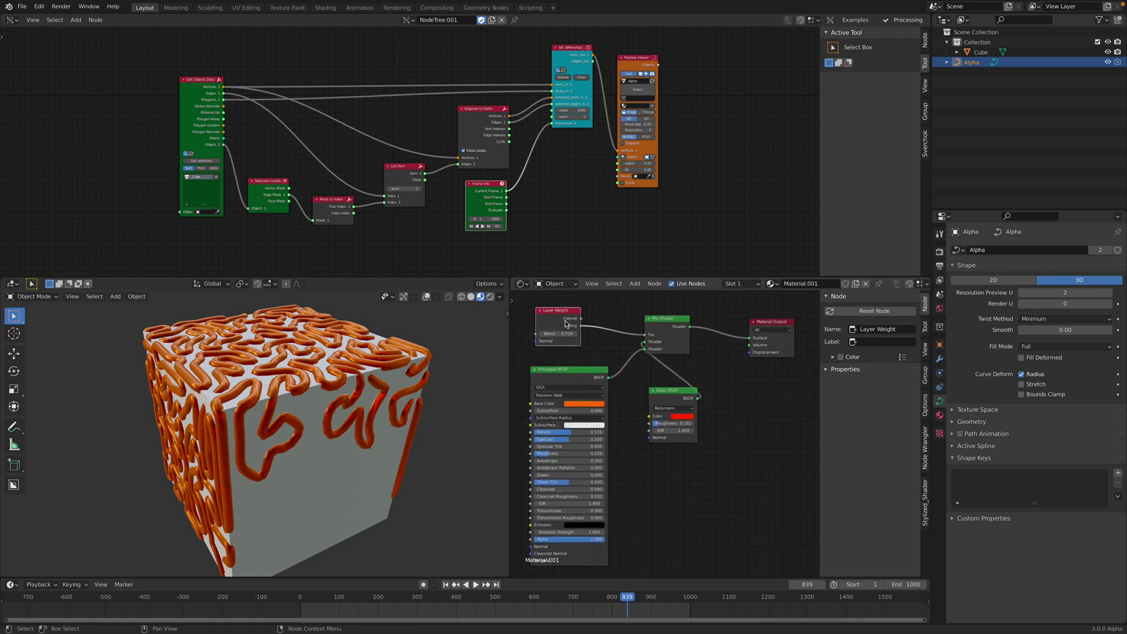
middle_drag(405, 411, 401, 411)
drag(612, 598, 636, 598)
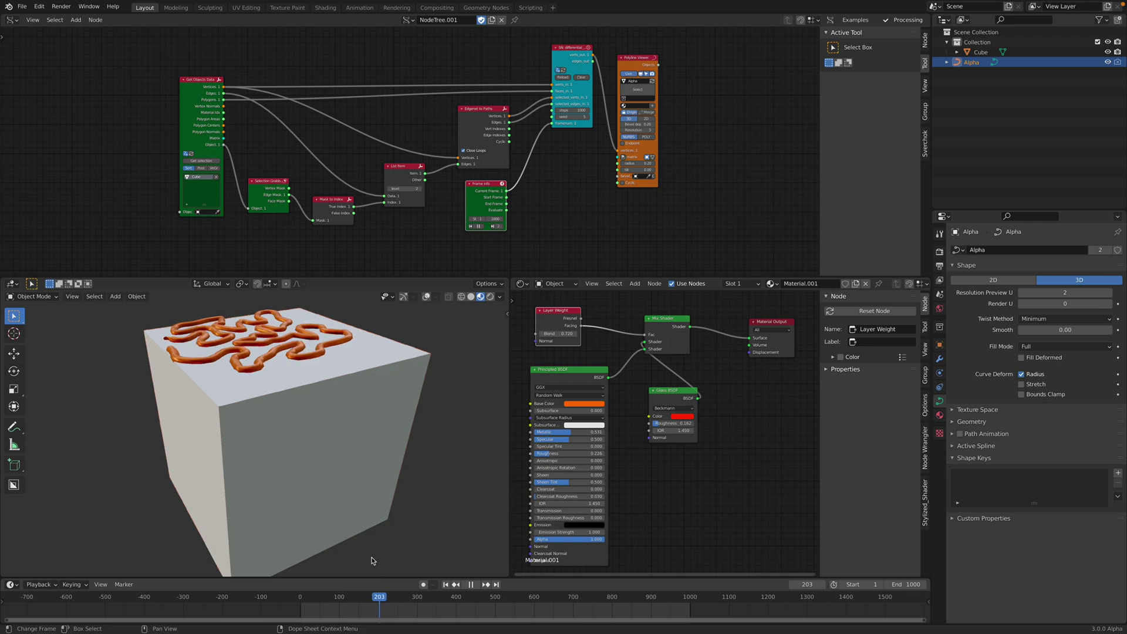
- Select the cube, show the viewport overlays and switch to wireframe shading to inspect its dense mesh
middle_drag(411, 417, 345, 377)
click(382, 410)
key(shift+alt+z)
key(z)
click(311, 376)
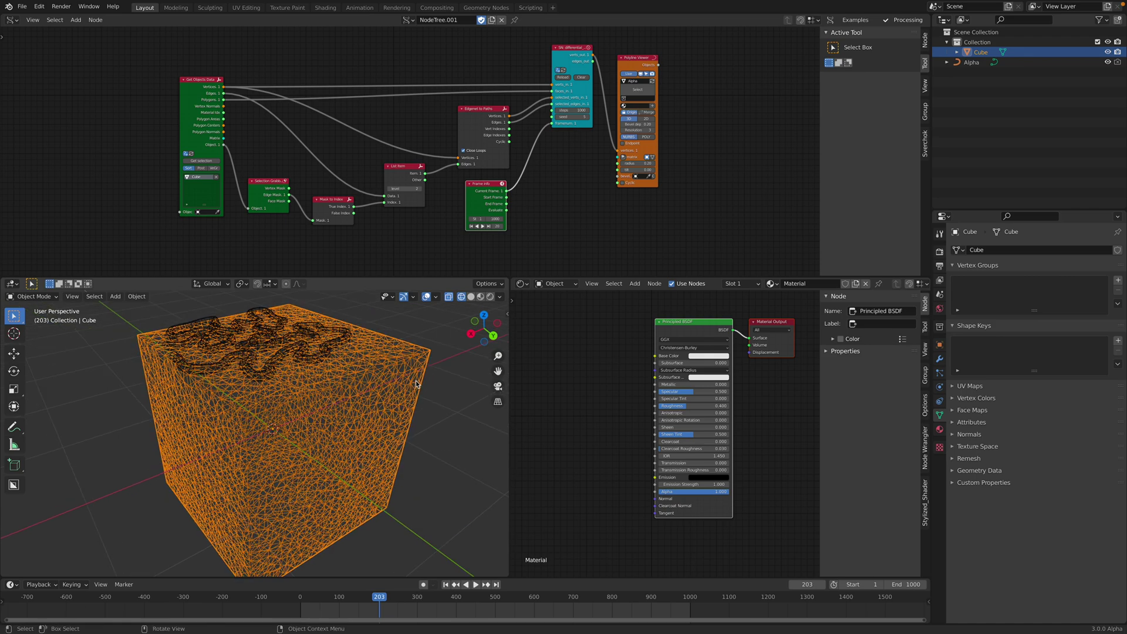
scroll(410, 386, up, 3)
middle_drag(416, 326, 448, 310)
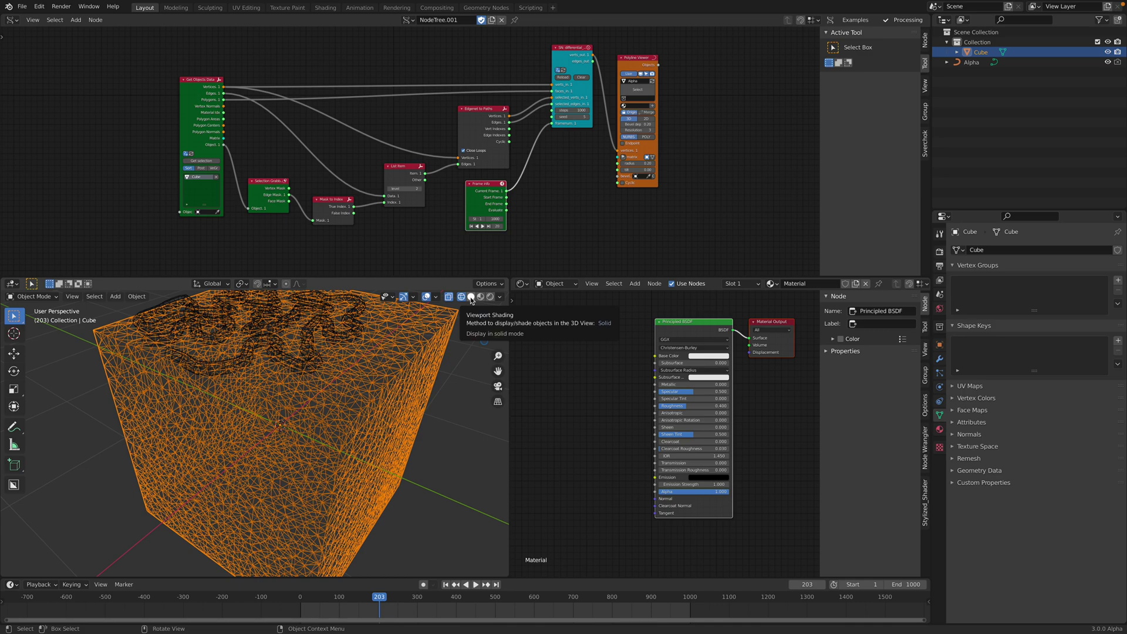
- Switch the 3D viewport to solid shading and scrub the growth animation to frame 647
click(471, 297)
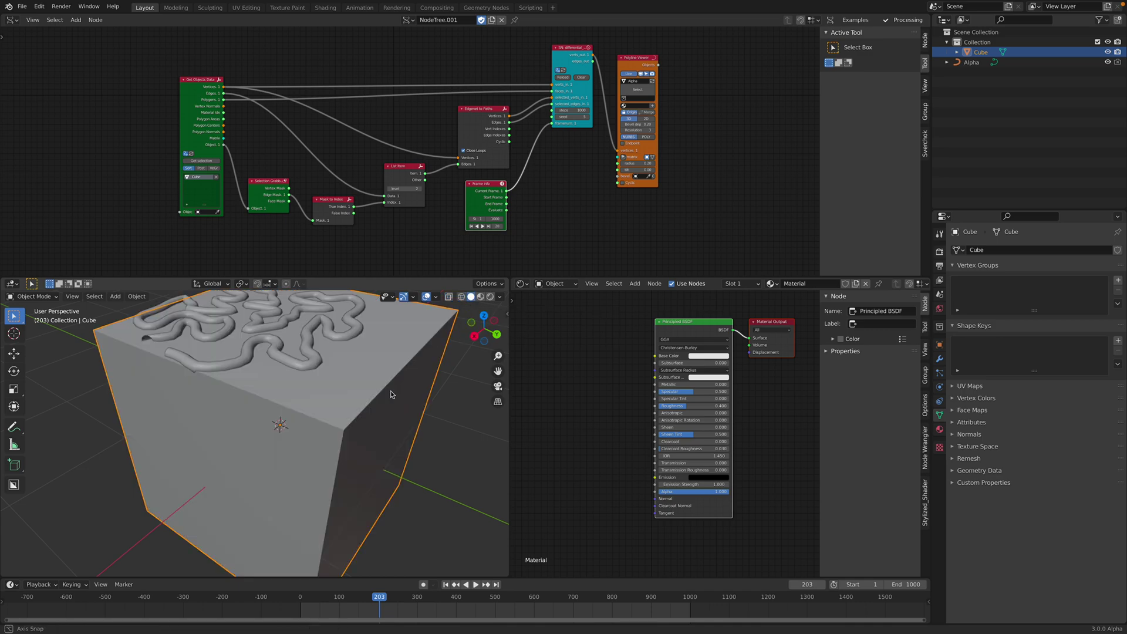
drag(382, 603, 479, 602)
scroll(428, 493, down, 3)
middle_drag(446, 511, 427, 554)
drag(468, 599, 552, 594)
middle_drag(327, 411, 298, 428)
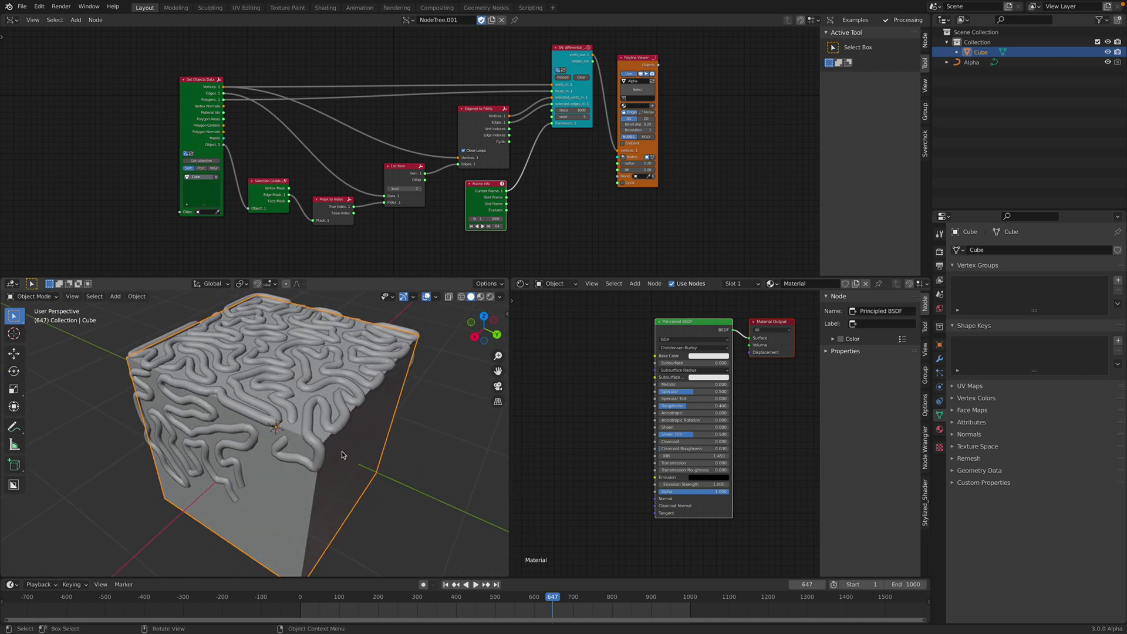
key(s)
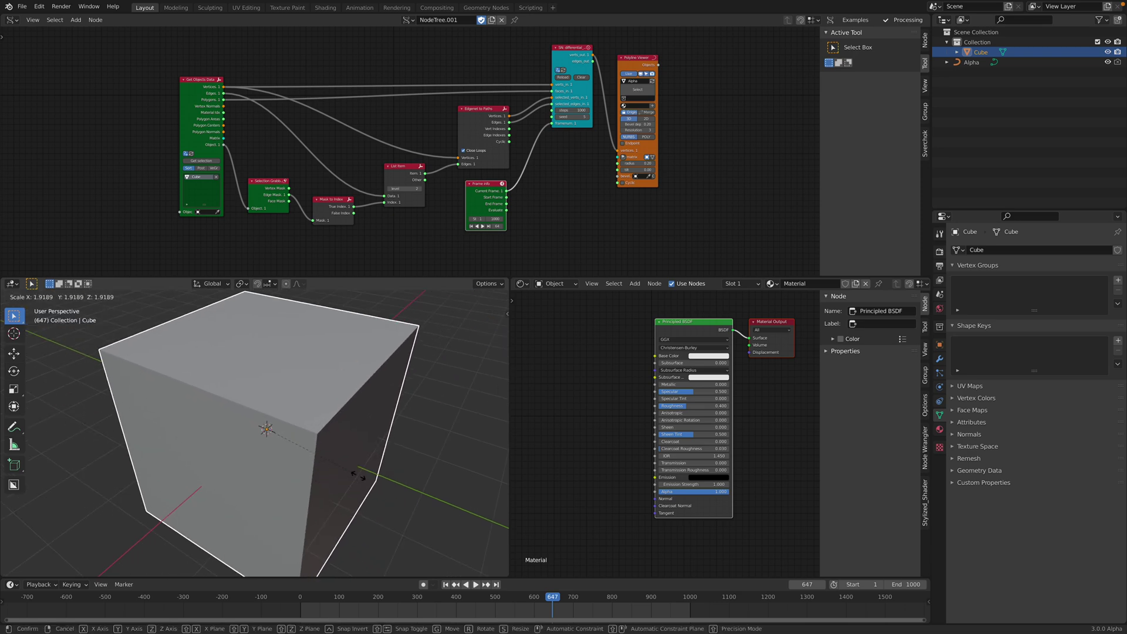
right_click(379, 440)
- Enlarge the Sverchok node editor area above the 3D viewport and collapse its sidebar
scroll(523, 253, up, 3)
middle_drag(525, 267, 527, 272)
drag(559, 275, 567, 337)
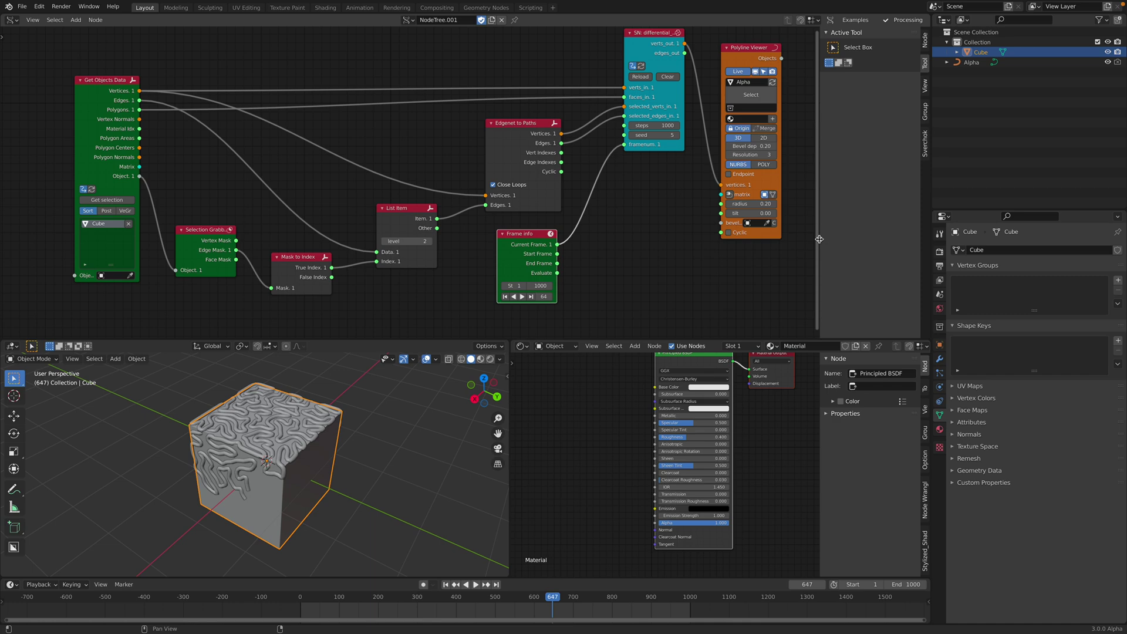
drag(819, 239, 923, 239)
scroll(372, 412, up, 2)
scroll(372, 414, down, 1)
middle_drag(372, 414, 379, 419)
middle_drag(299, 339, 351, 417)
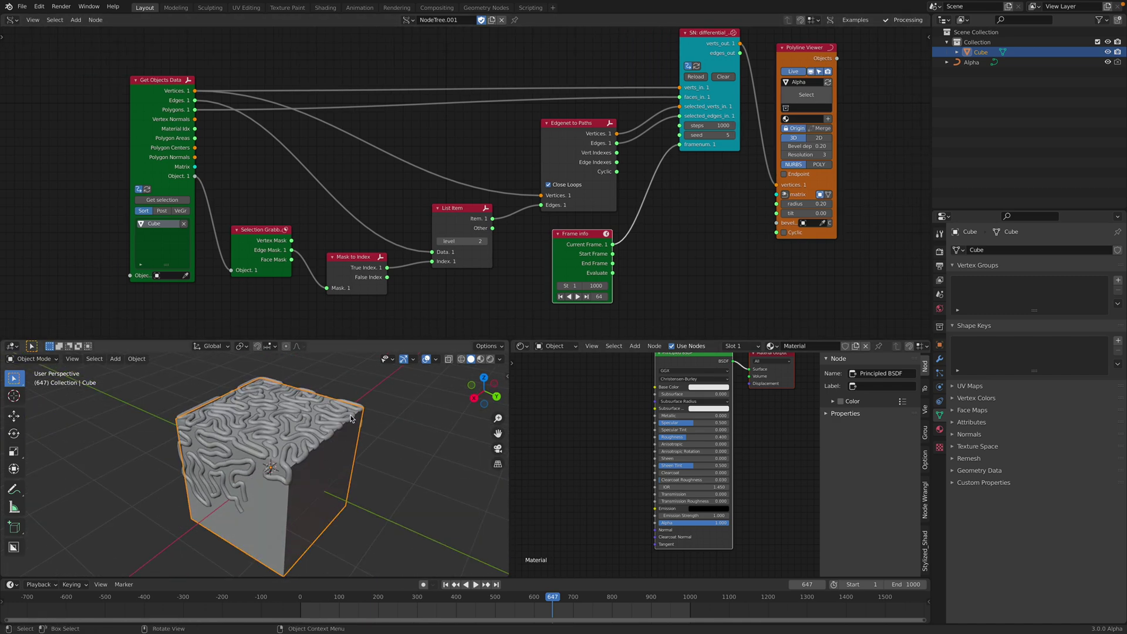
- Enter Edit Mode on the cube and examine the selected starting edges on its top face
key(Tab)
middle_drag(320, 381, 338, 426)
scroll(272, 415, up, 6)
middle_drag(272, 415, 252, 429)
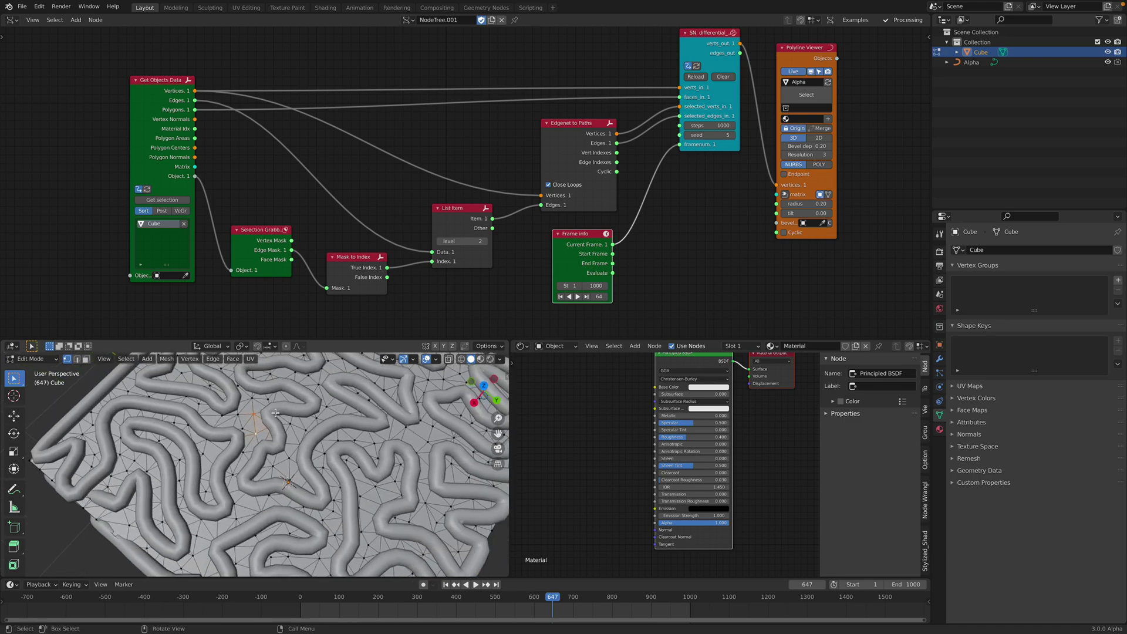
scroll(283, 425, down, 2)
middle_drag(282, 425, 321, 370)
- Select a small loop of edges on the cube's side face in Edit Mode, then return to Object Mode
key(Tab)
scroll(323, 454, down, 2)
key(Tab)
shift+middle_drag(337, 460, 295, 430)
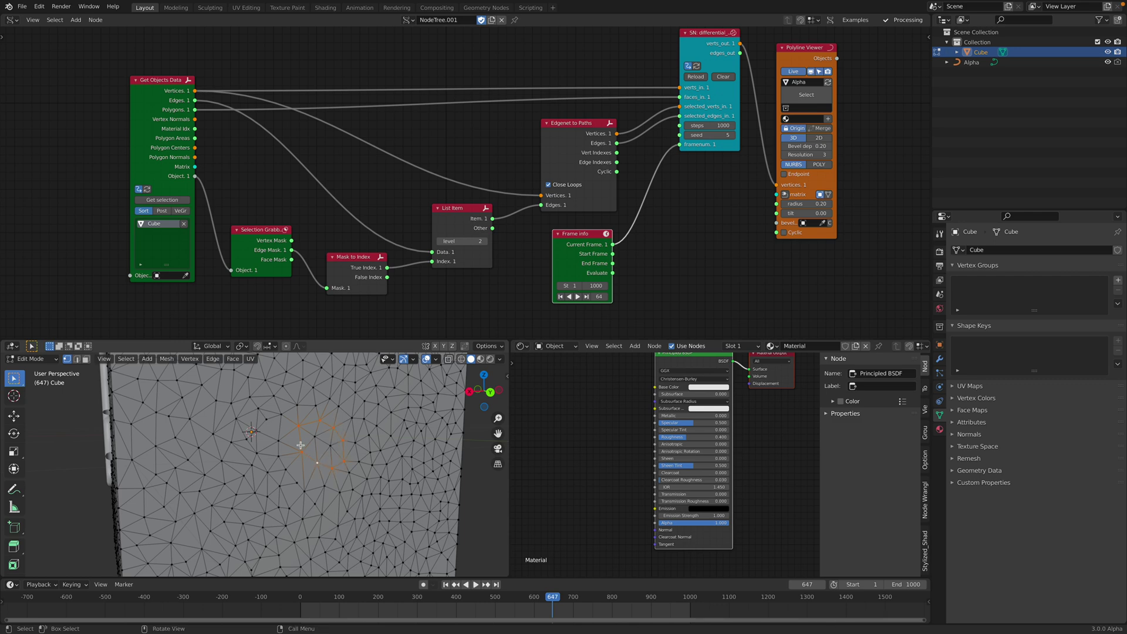
scroll(345, 420, down, 3)
middle_drag(346, 421, 305, 460)
key(Tab)
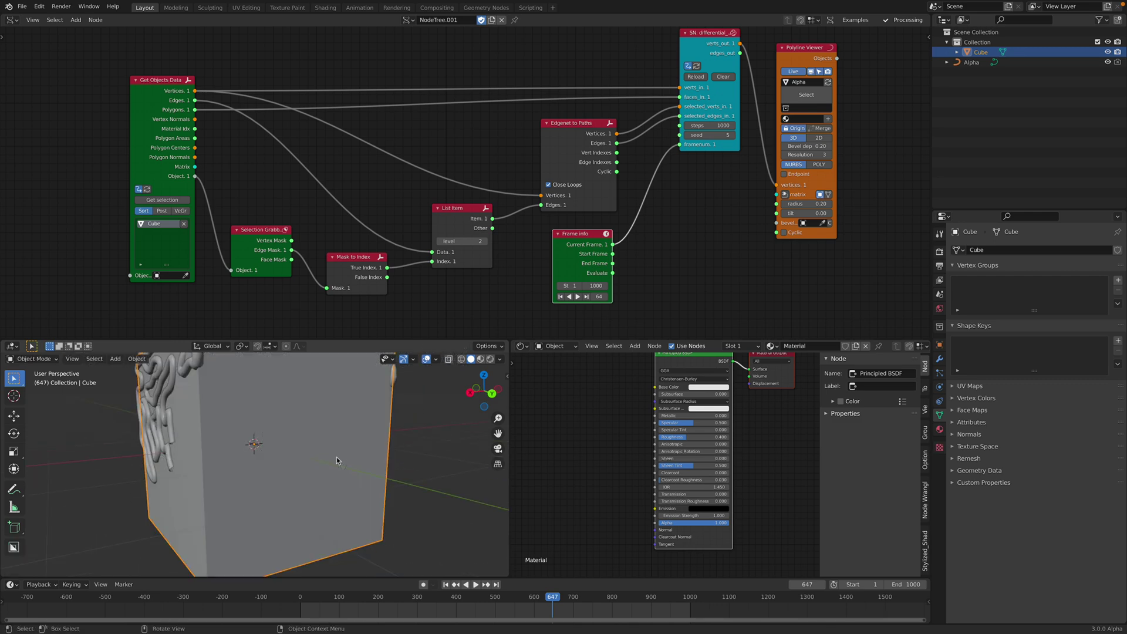
- Set the steps of the SN differential growth node to 100 and reload the node
click(710, 125)
text(100)
key(Return)
scroll(647, 106, down, 2)
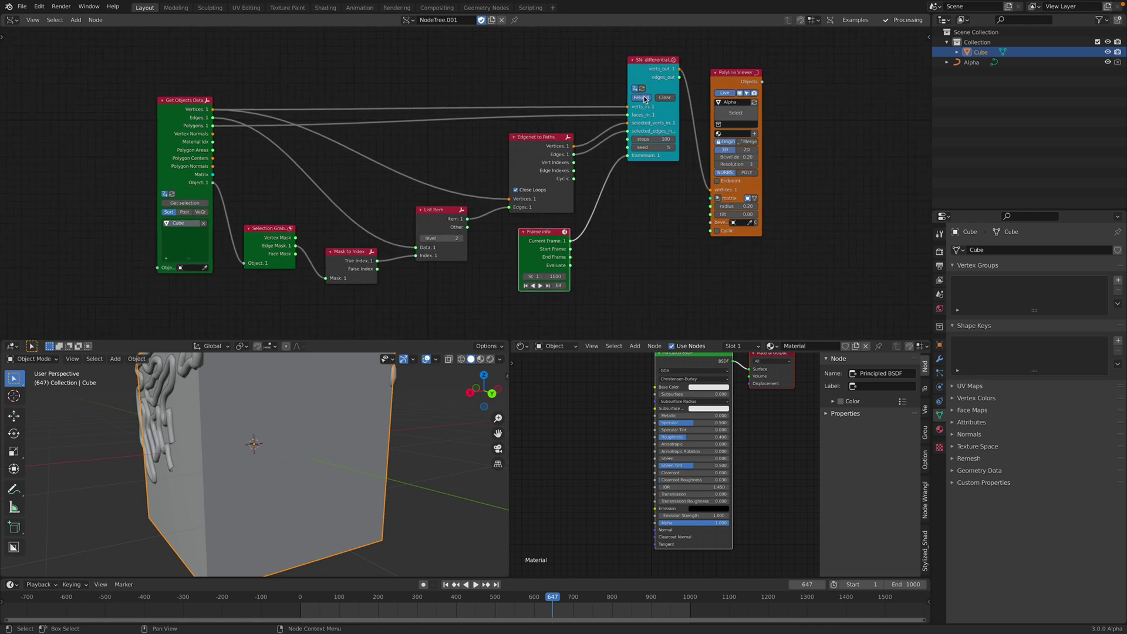
- Play the growth animation from the start of the timeline with the whole cube in view
middle_drag(397, 415, 378, 491)
scroll(378, 490, down, 4)
mouse_move(305, 599)
mouse_down()
mouse_move(383, 599)
mouse_move(285, 600)
mouse_up()
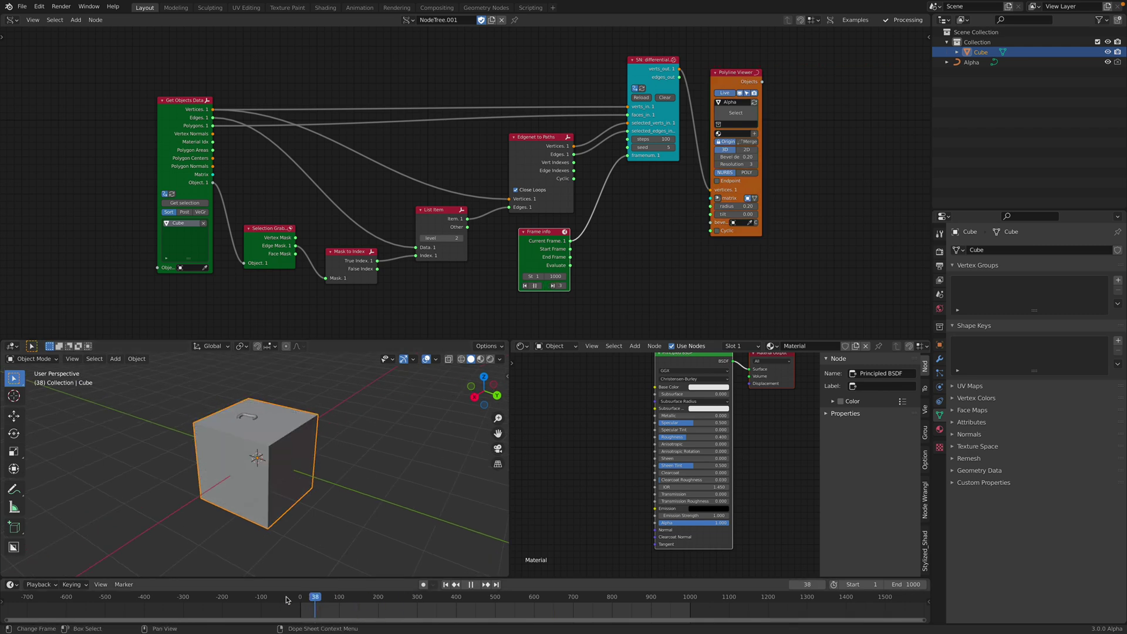
key(space)
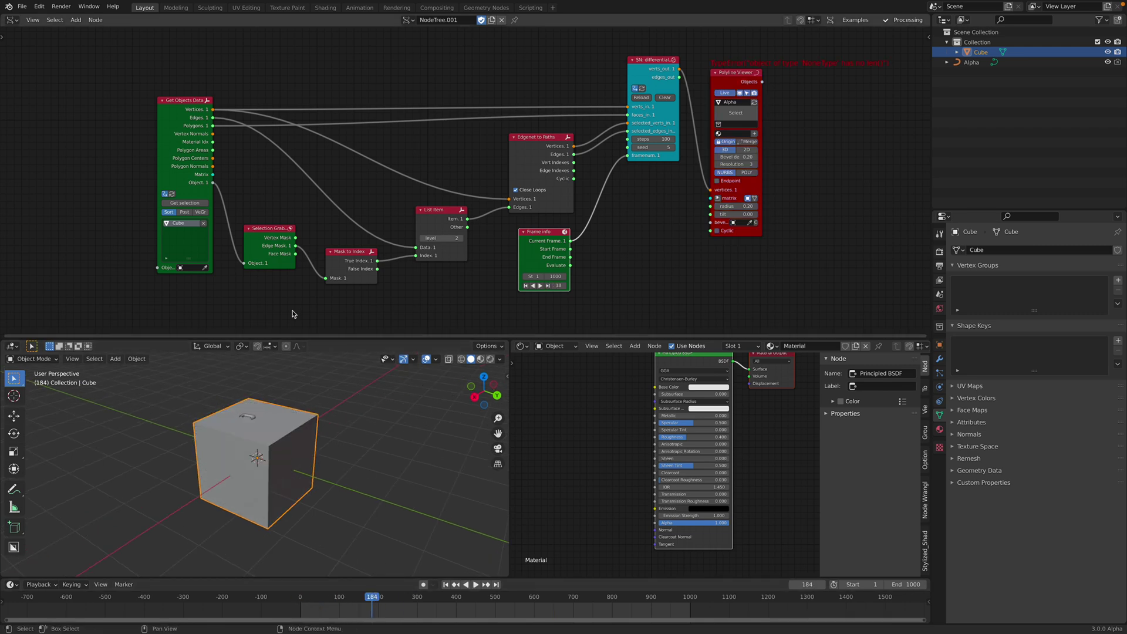
- Reload the growth setup from the cube's current edge selection and replay the animation up to frame 66
scroll(297, 395, up, 2)
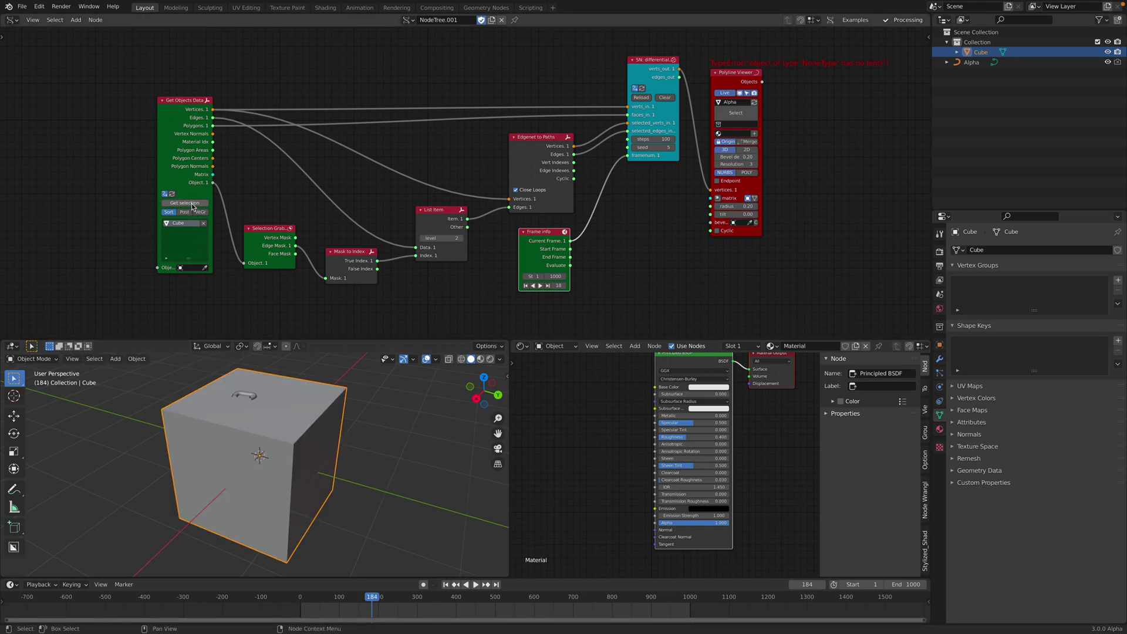
click(640, 99)
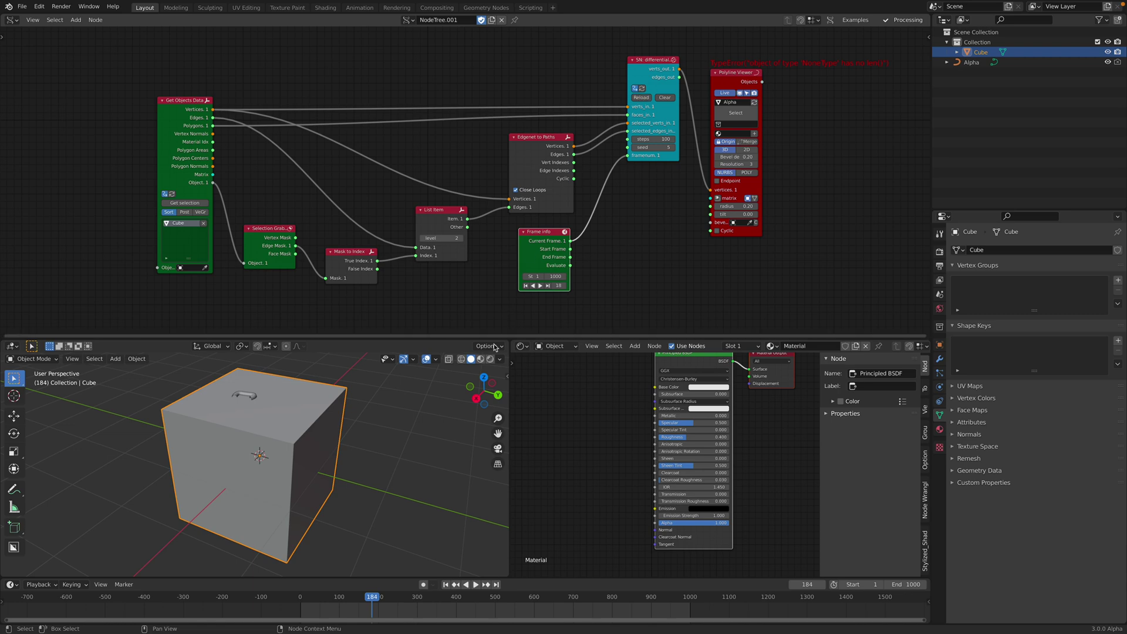
middle_drag(459, 490, 420, 511)
click(298, 596)
key(space)
mouse_move(332, 598)
mouse_down()
mouse_move(318, 598)
mouse_move(332, 599)
mouse_up()
middle_drag(352, 558, 350, 533)
drag(345, 600, 325, 600)
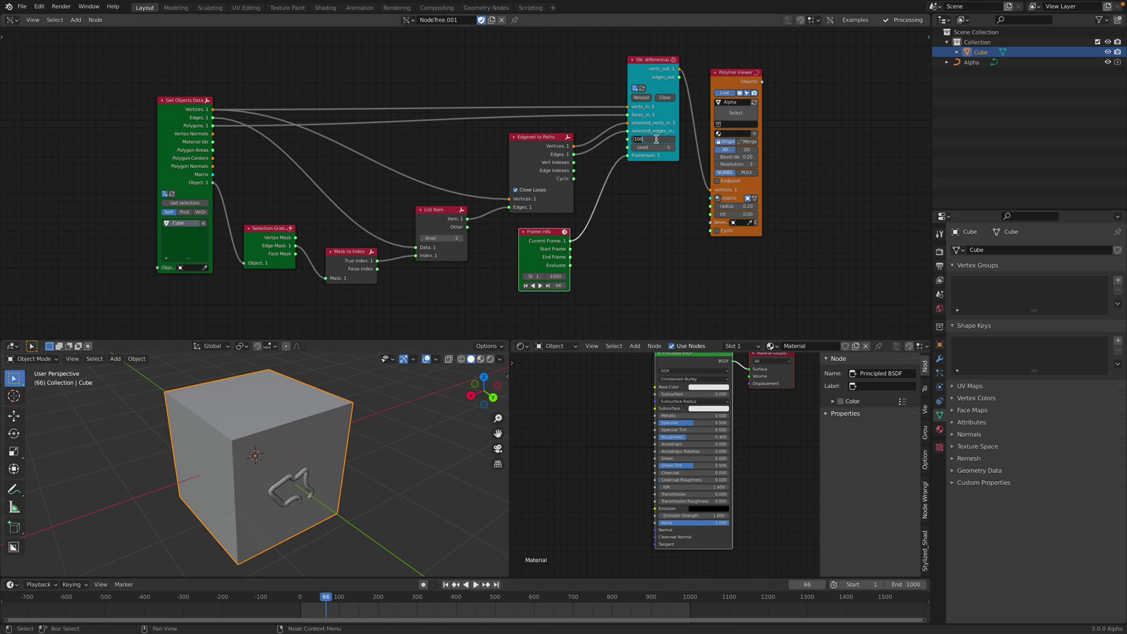
- Set the differential growth node's steps to 500, play the growth across the side face and rewind to frame 1
scroll(664, 176, up, 1)
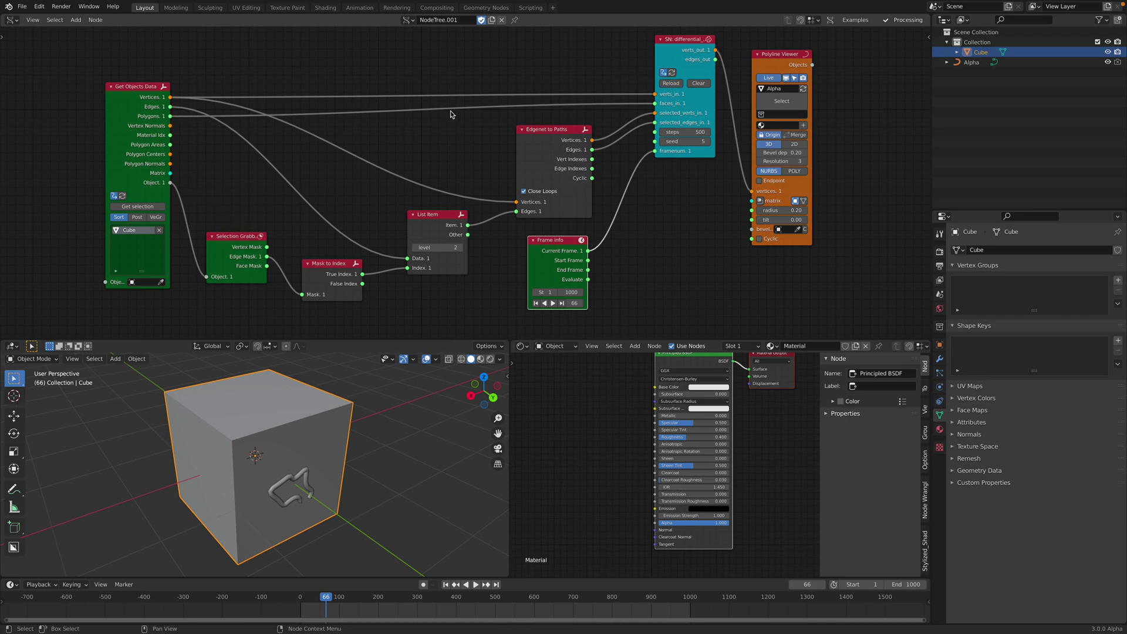
click(476, 584)
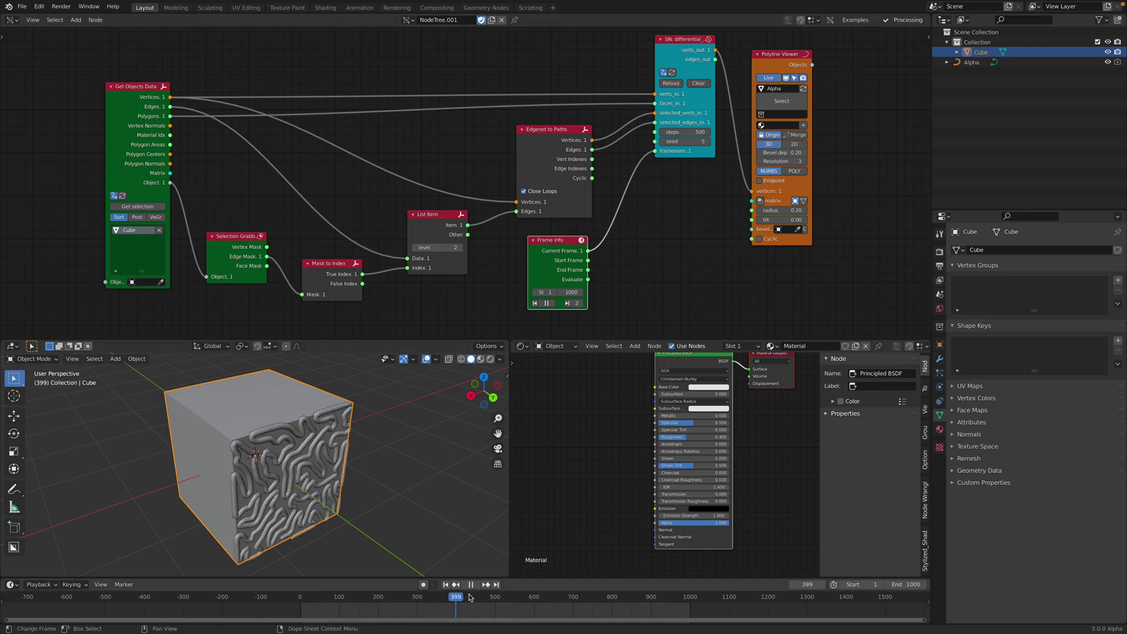
drag(457, 597, 392, 597)
key(space)
click(446, 584)
- Select a small group of edges near the centre of another side face of the cube in Edit Mode
middle_drag(340, 527, 267, 473)
key(Tab)
scroll(259, 474, up, 3)
scroll(265, 475, up, 1)
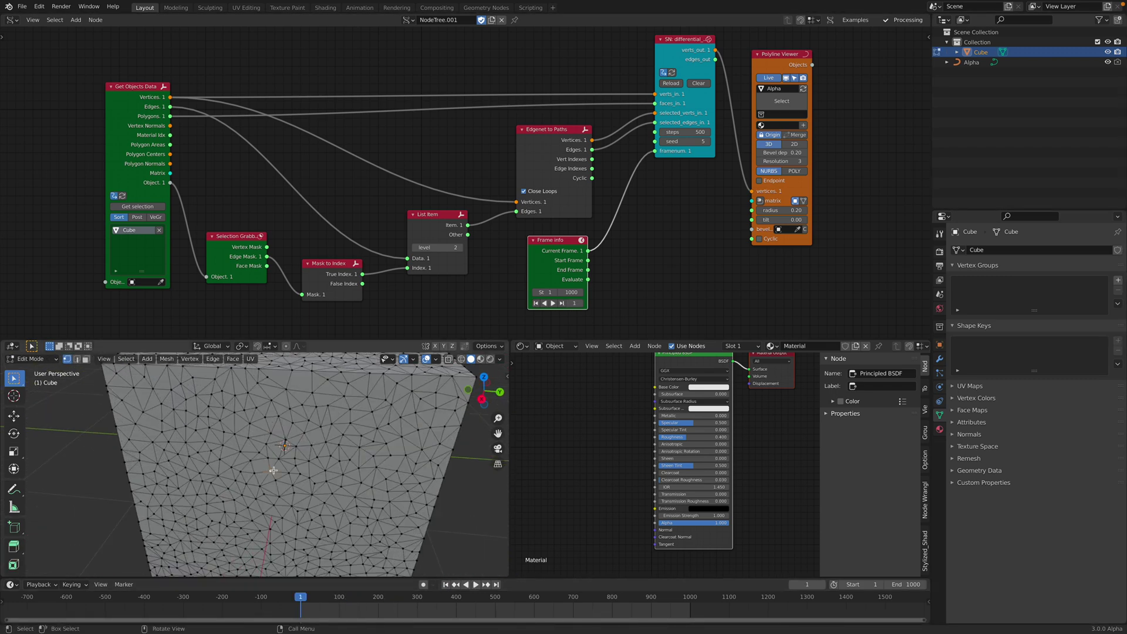
scroll(289, 461, up, 2)
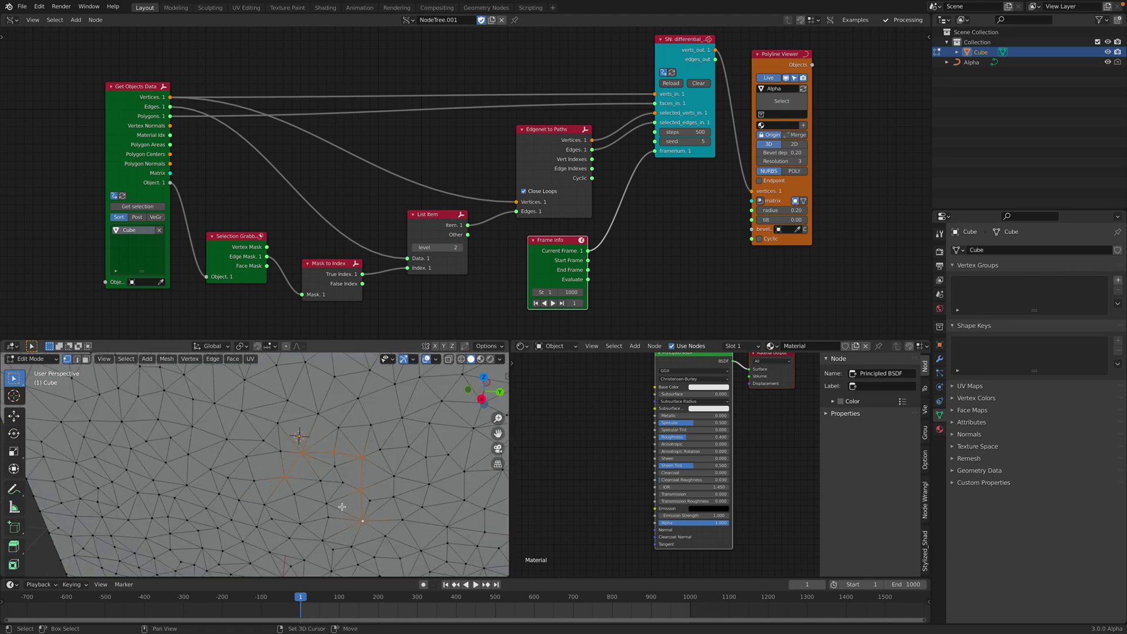
scroll(317, 499, down, 3)
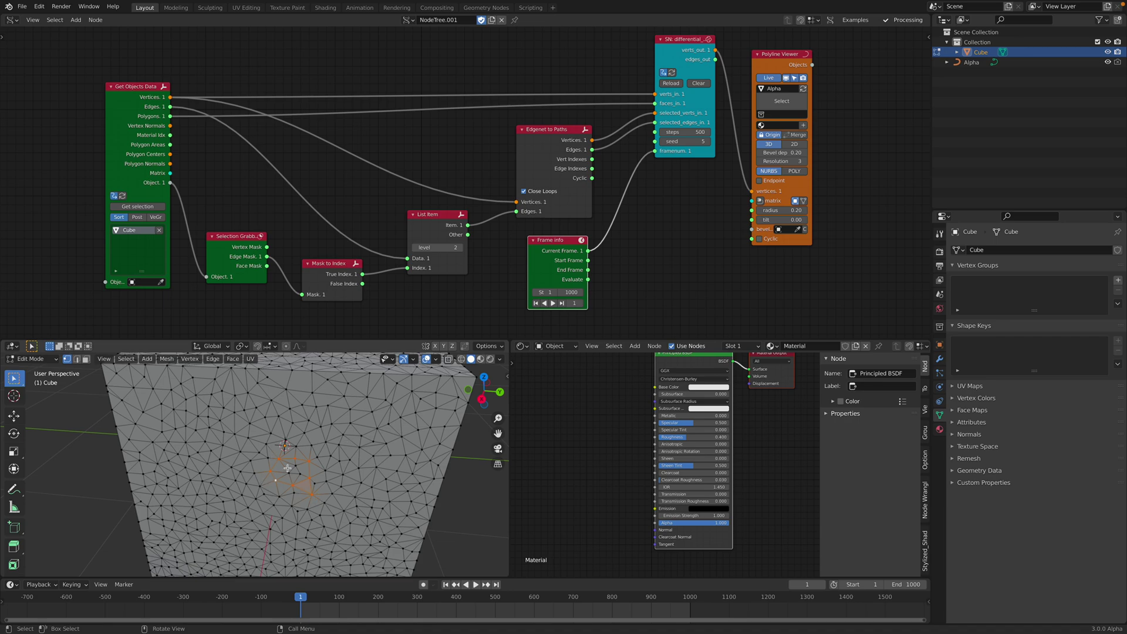
scroll(301, 481, up, 2)
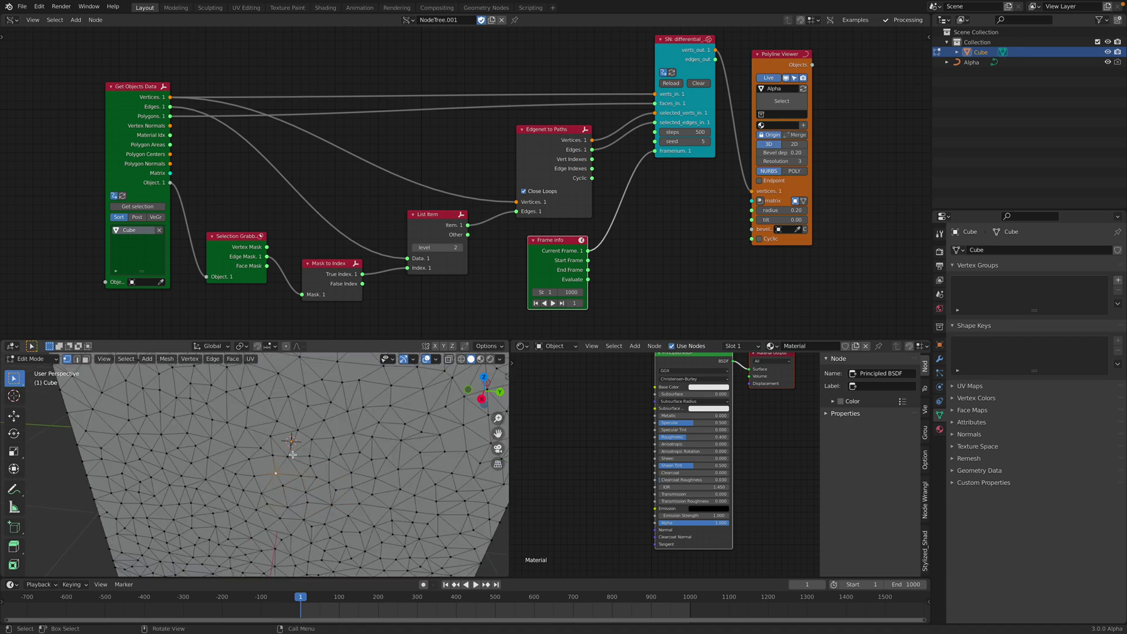
scroll(289, 457, up, 2)
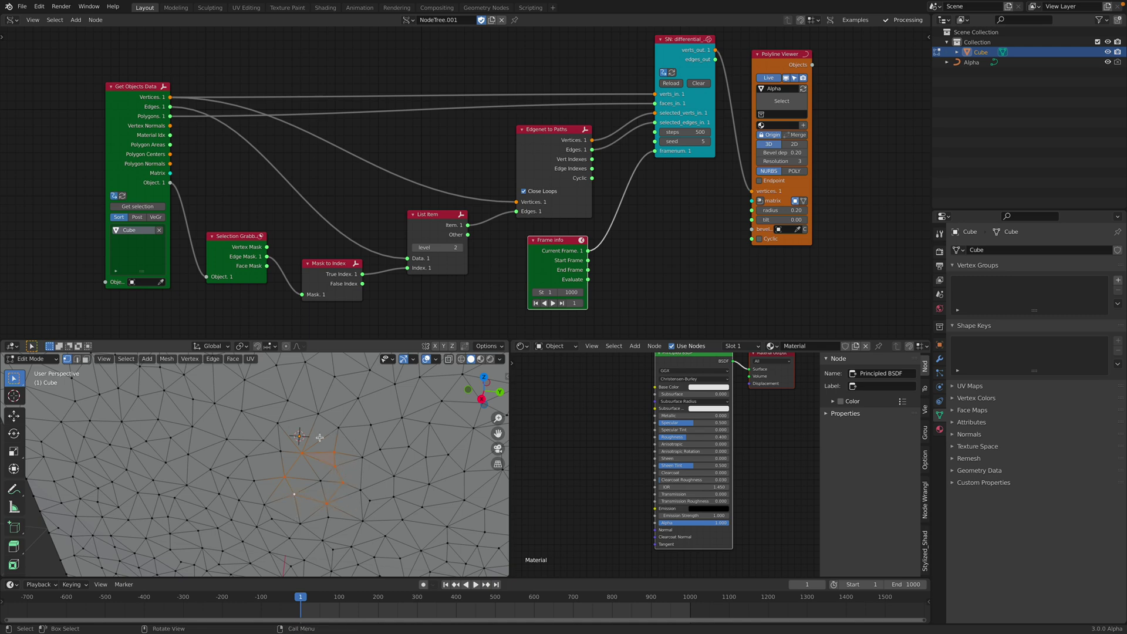
scroll(327, 483, down, 4)
scroll(327, 480, up, 3)
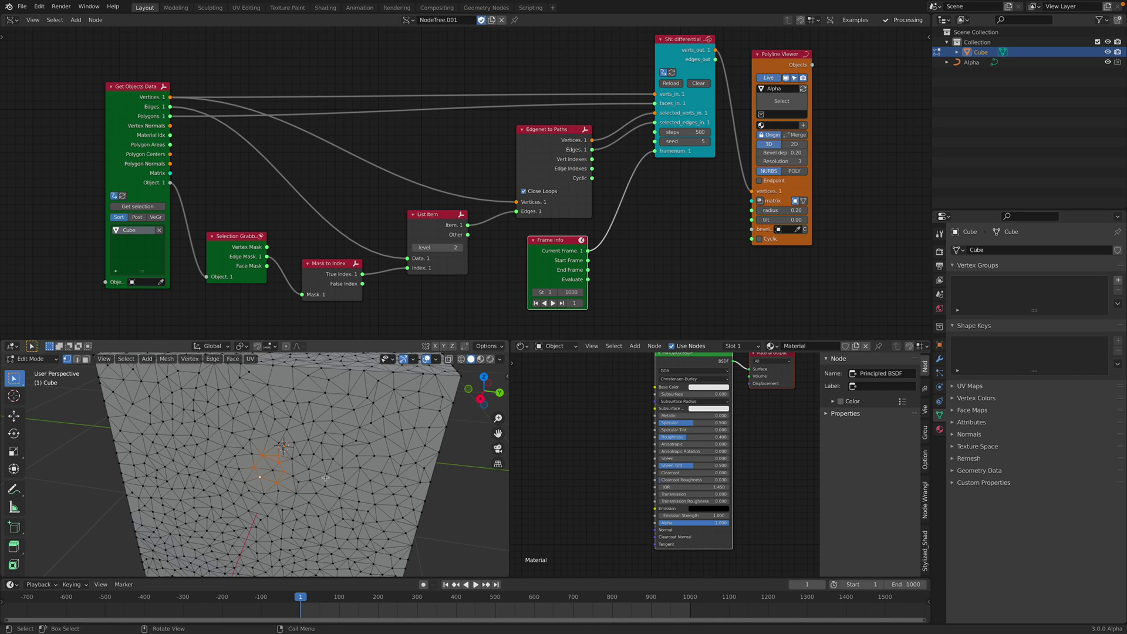
- Return to Object Mode and load the cube's new selection into the Get Objects Data node
key(Tab)
scroll(334, 479, down, 1)
click(141, 207)
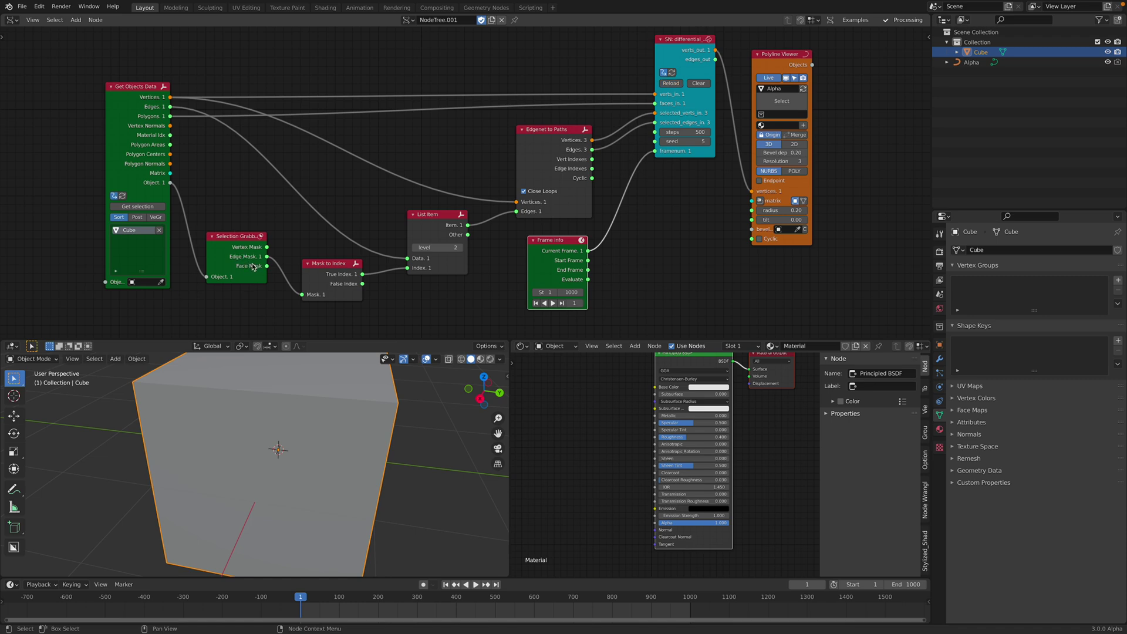
- Nudge the Mask to Index, List Item, Edgenet to Paths and SN differential growth nodes slightly within the node tree
drag(303, 262, 305, 258)
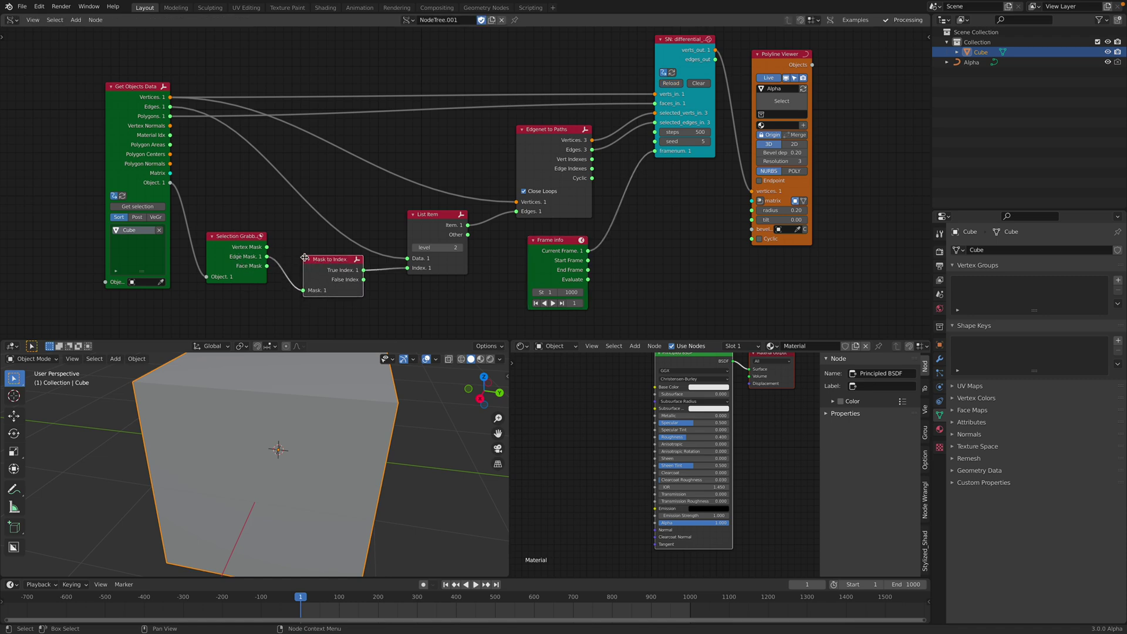
drag(433, 235, 431, 231)
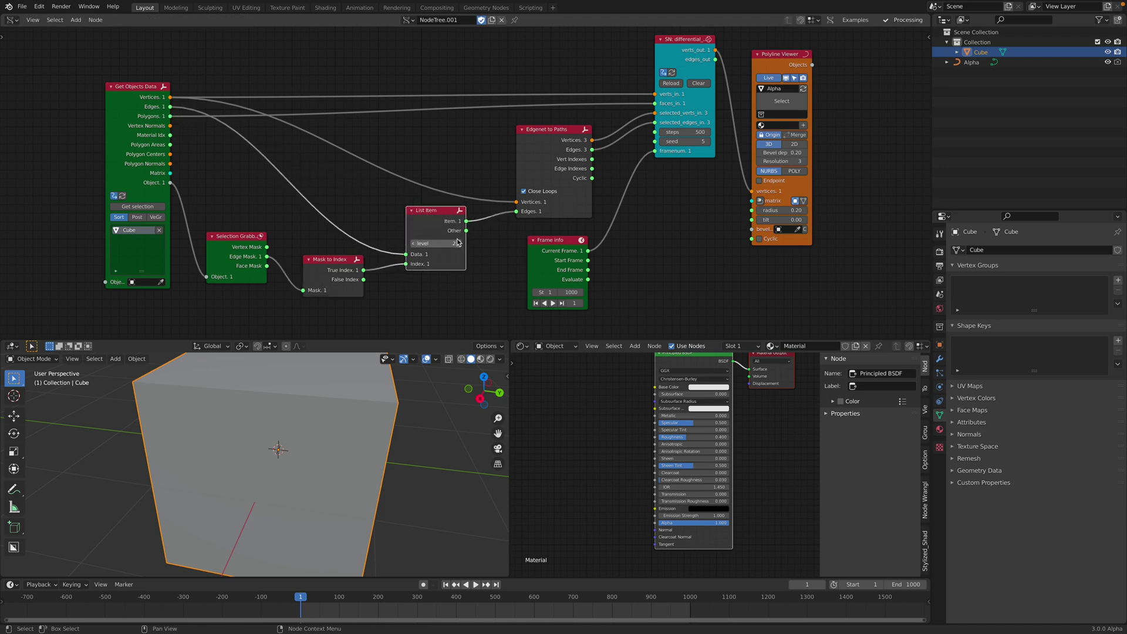
middle_drag(433, 368, 412, 201)
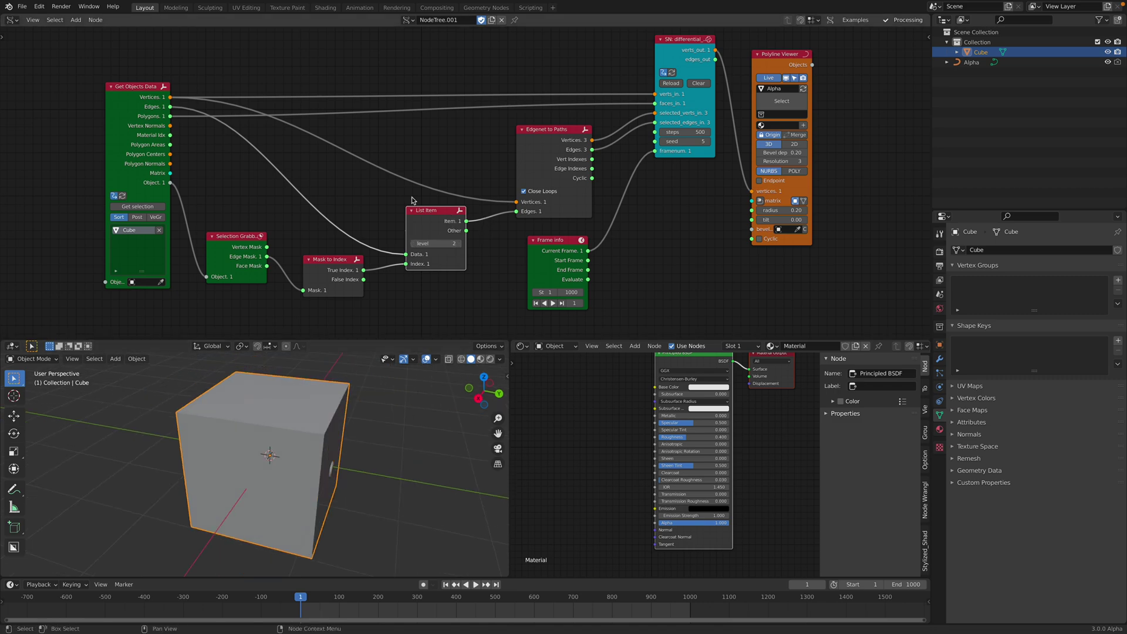
drag(540, 142, 541, 139)
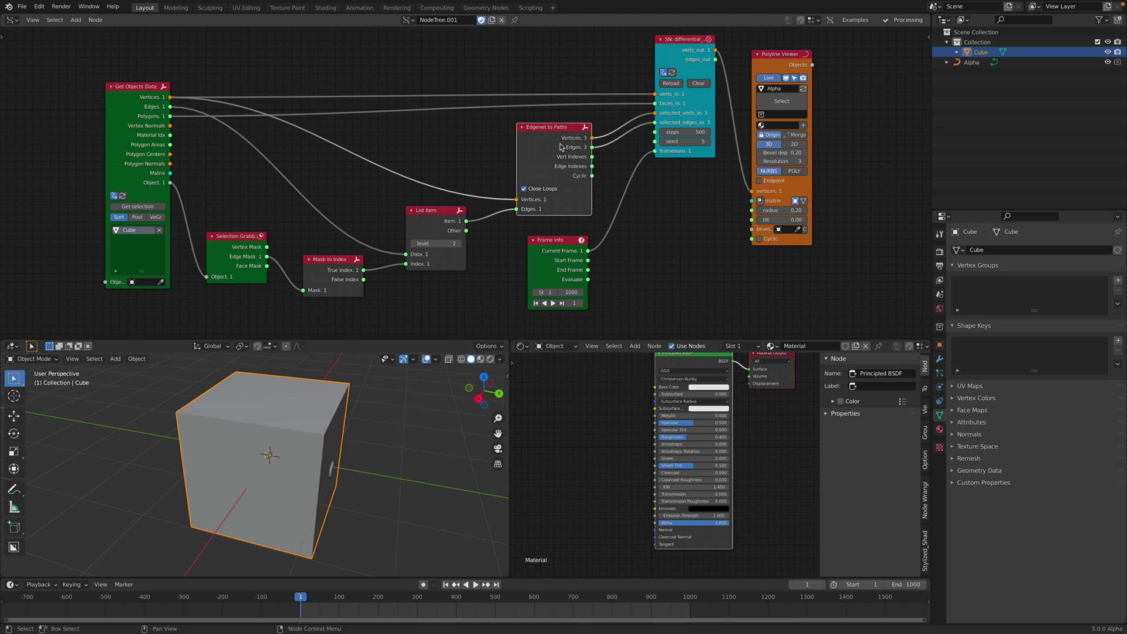
drag(573, 141, 572, 138)
drag(676, 59, 680, 62)
- Move the Polyline Viewer node farther away from the SN differential growth node
middle_drag(661, 87, 615, 111)
scroll(564, 132, up, 2)
scroll(614, 112, down, 1)
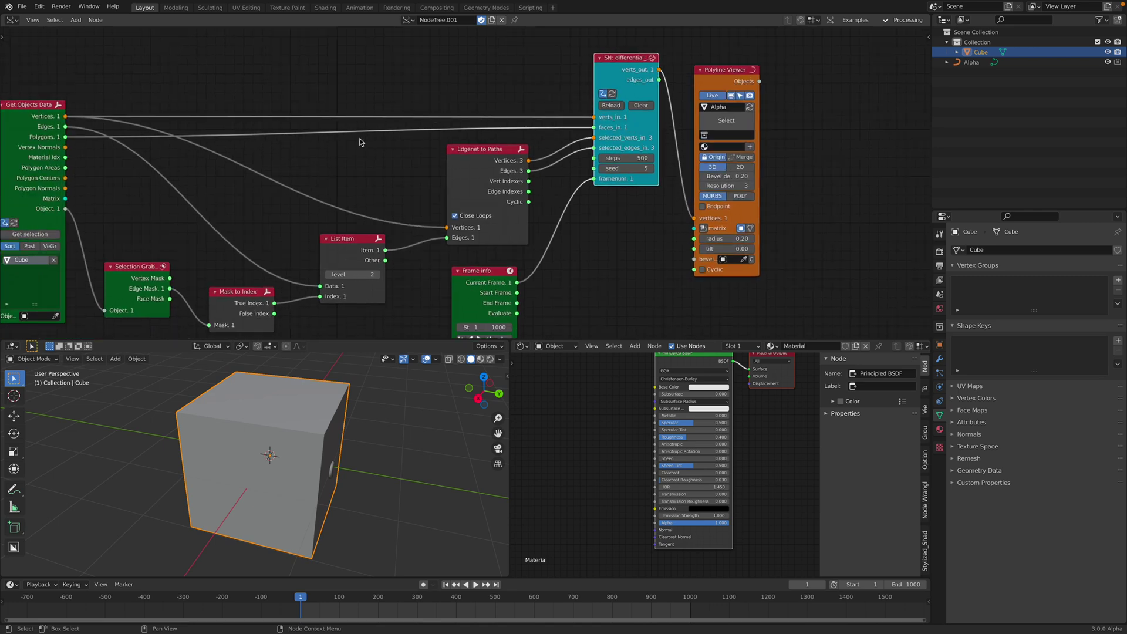
middle_drag(319, 136, 345, 138)
drag(755, 85, 798, 77)
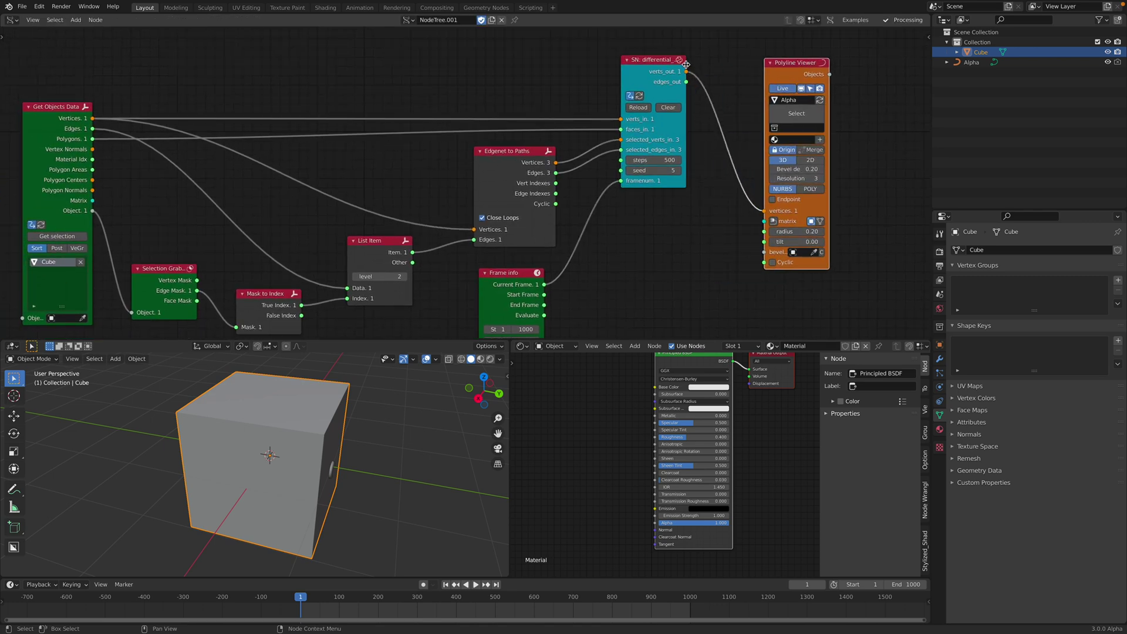
- Scrub the timeline to frame 397 to grow the curves over the cube
scroll(686, 65, down, 2)
mouse_move(310, 600)
mouse_down()
mouse_move(552, 601)
mouse_move(293, 600)
mouse_move(408, 598)
mouse_up()
middle_drag(371, 530, 362, 474)
drag(397, 597, 455, 599)
- Choose a new starting edge on a side face of the cube in Edit Mode and return to Object Mode
click(407, 485)
middle_drag(408, 485, 305, 447)
key(Tab)
scroll(298, 448, up, 5)
shift+middle_drag(213, 450, 279, 451)
scroll(278, 452, up, 1)
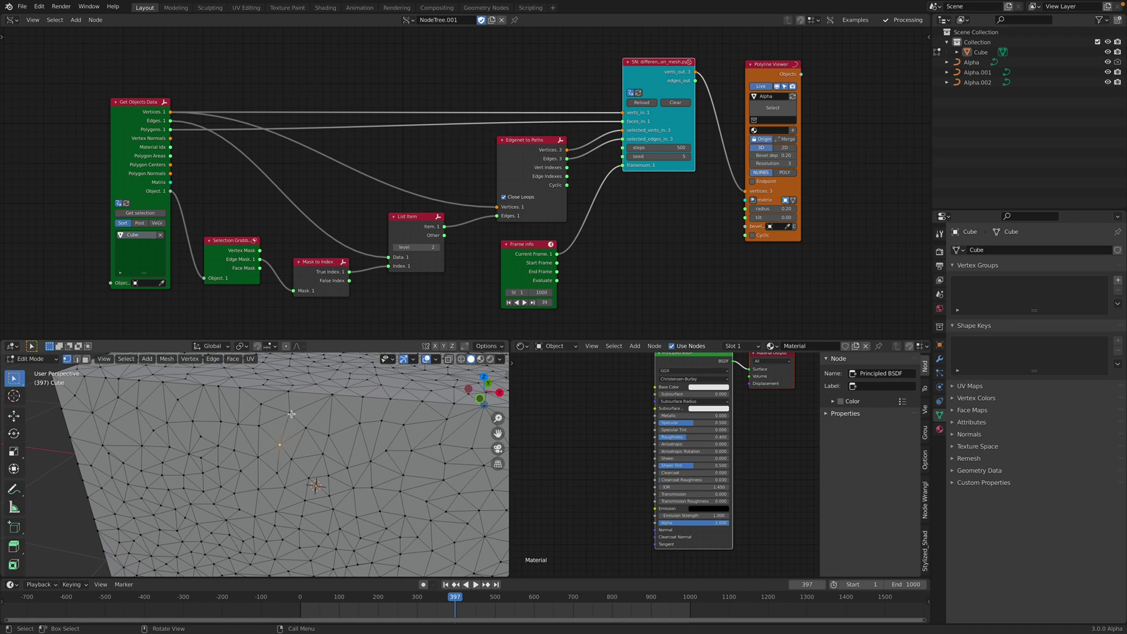
scroll(332, 449, down, 5)
key(Tab)
- Reload the cube with its current edge selection into the Get Objects Data node
scroll(370, 461, down, 3)
middle_drag(369, 461, 302, 463)
click(140, 213)
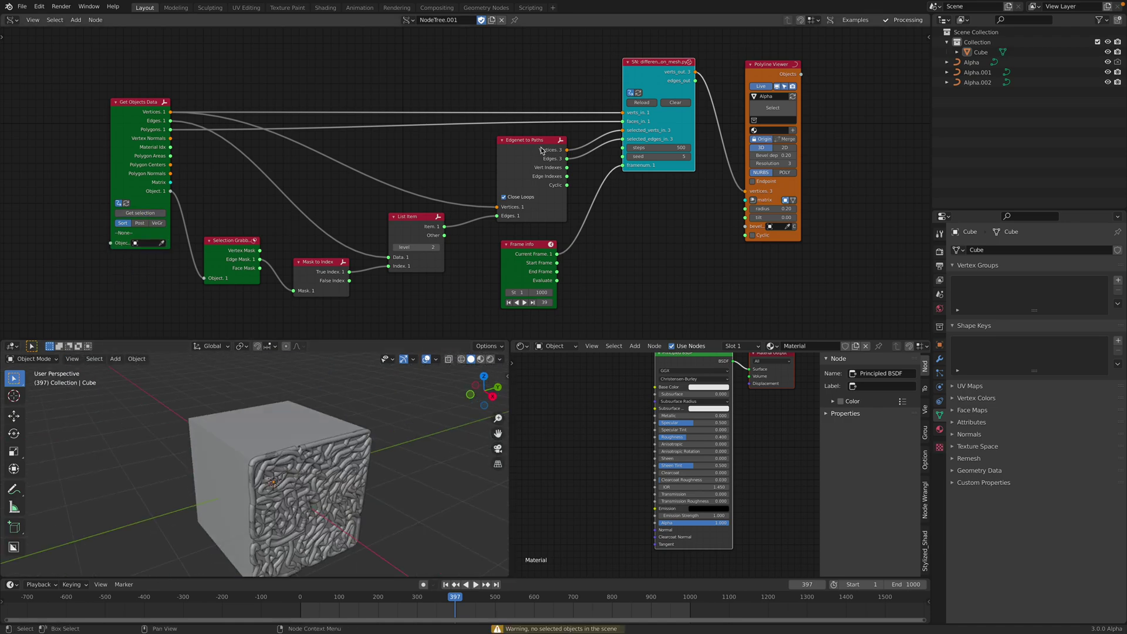
click(327, 413)
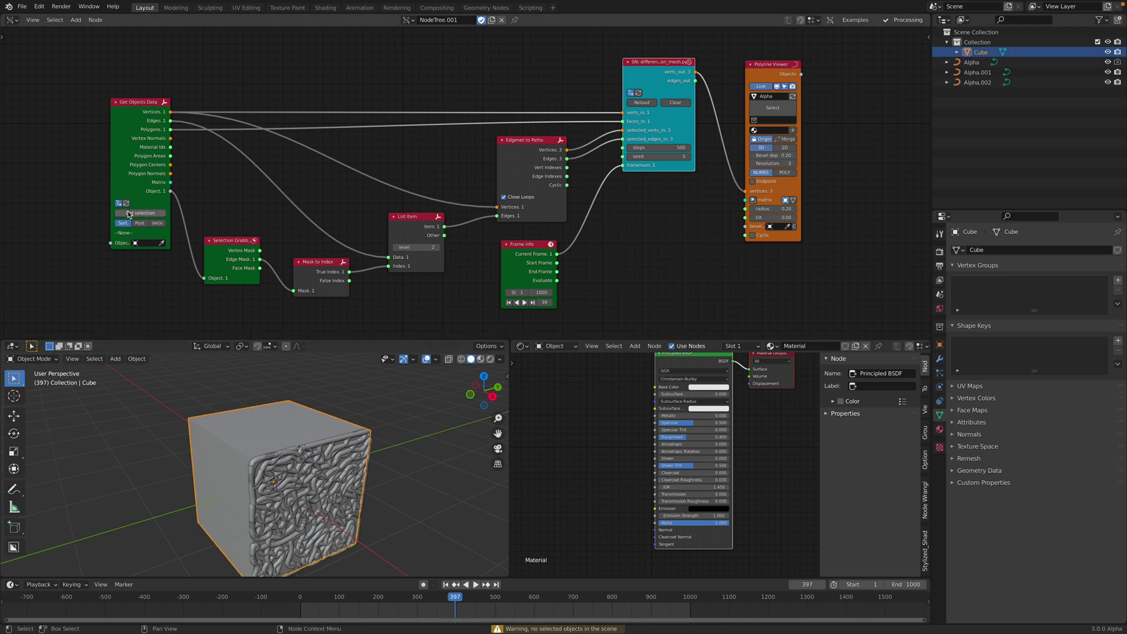
click(140, 213)
- Scrub the timeline to frame 403 to regrow the curves from the new starting edge
middle_drag(327, 413, 364, 364)
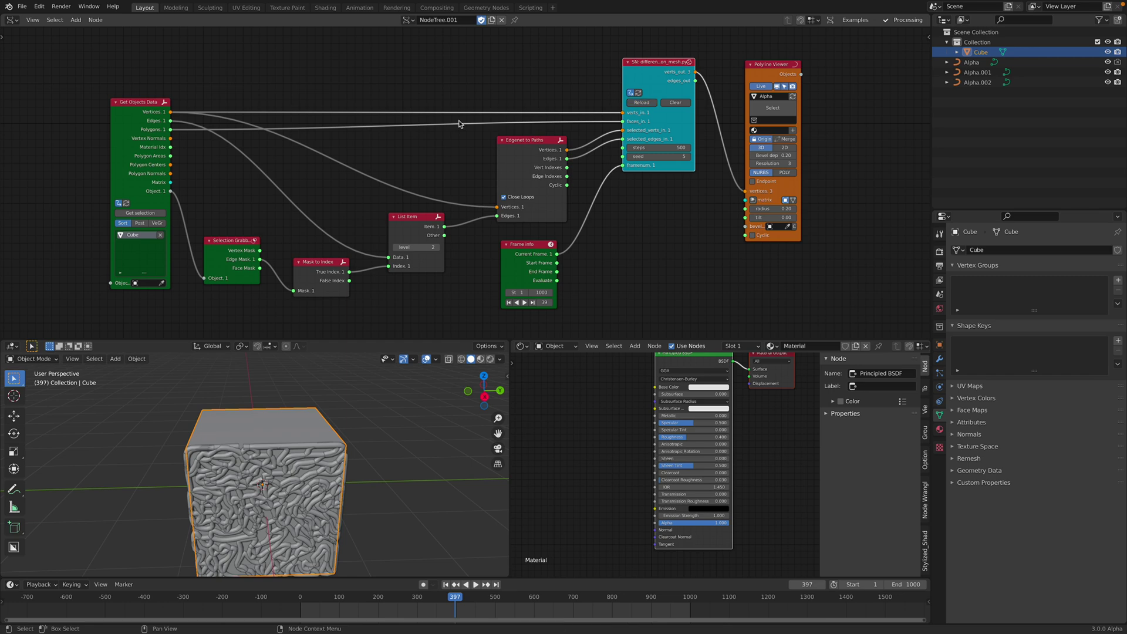
drag(304, 603, 457, 604)
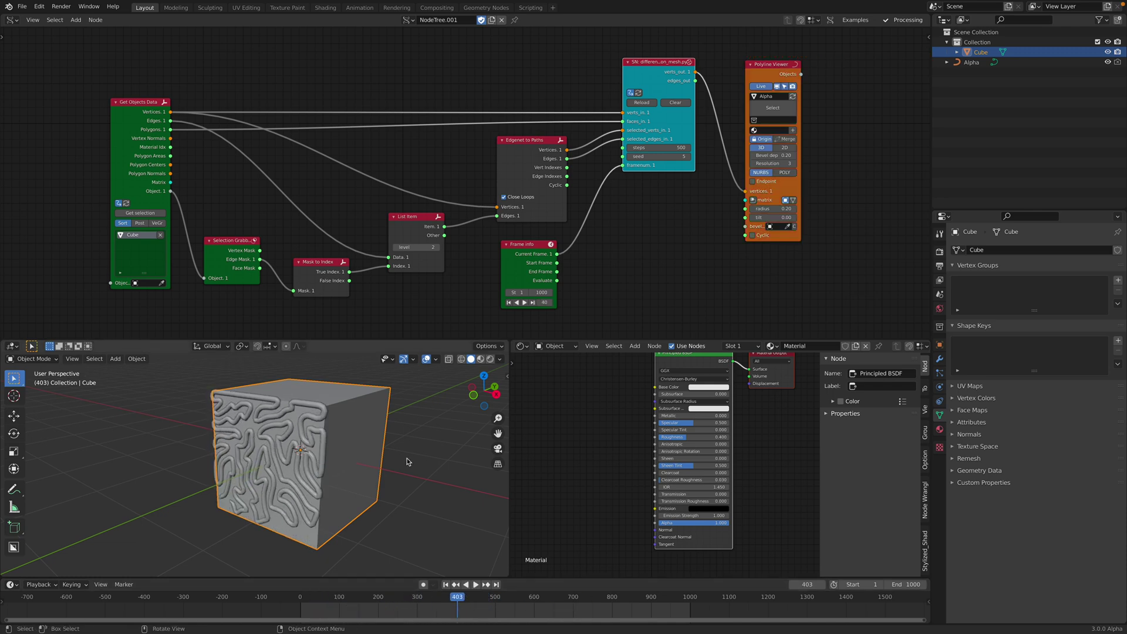
middle_drag(408, 460, 399, 470)
- Save the scene as a new version named diff_cube_003.blend
click(22, 7)
click(54, 77)
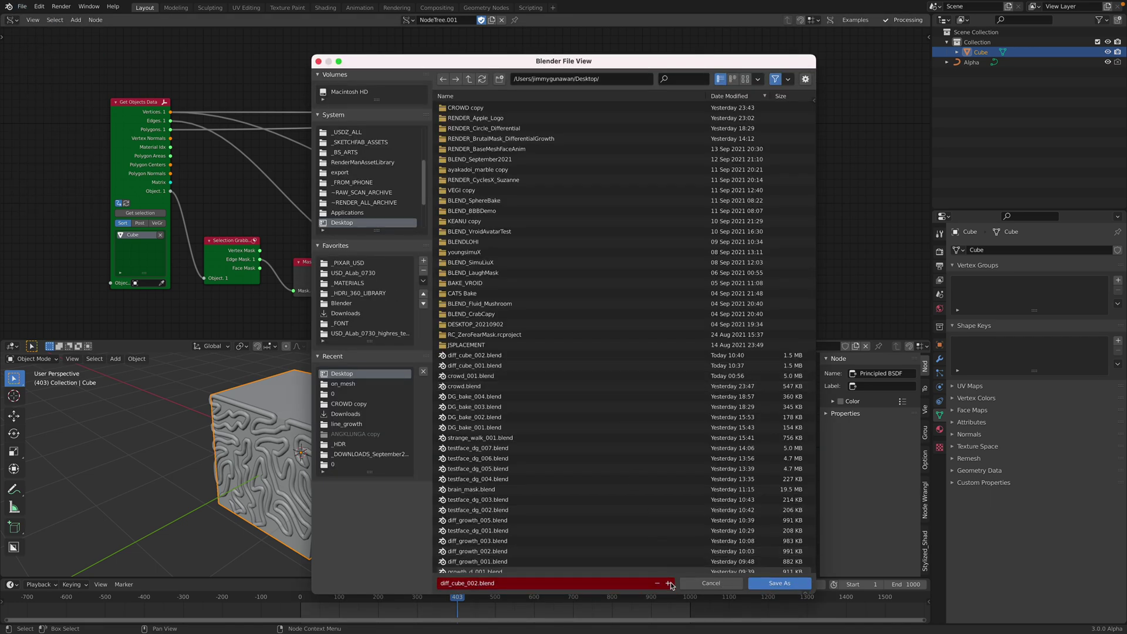
click(774, 583)
- Start a new scene file containing the default cube
click(21, 6)
mouse_move(97, 22)
click(139, 19)
mouse_move(615, 270)
middle_down()
mouse_move(554, 264)
mouse_move(573, 263)
middle_up()
scroll(554, 267, up, 3)
scroll(554, 264, up, 3)
- Check the default cube's geometry in wireframe display and return to solid shading
key(z)
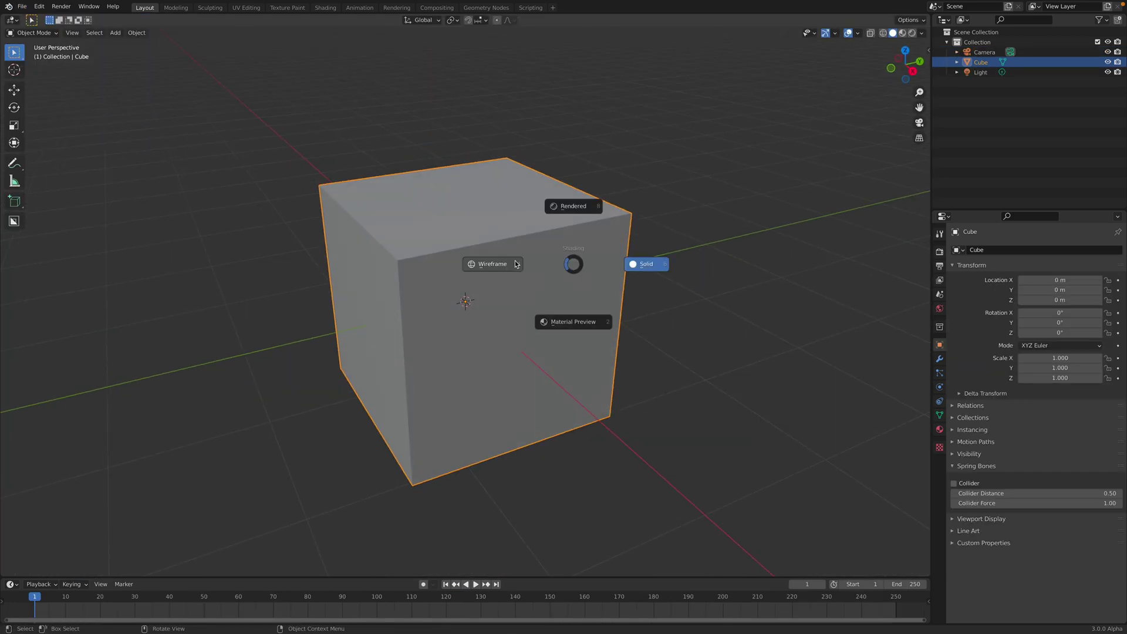
click(493, 258)
middle_drag(482, 237, 493, 243)
click(610, 259)
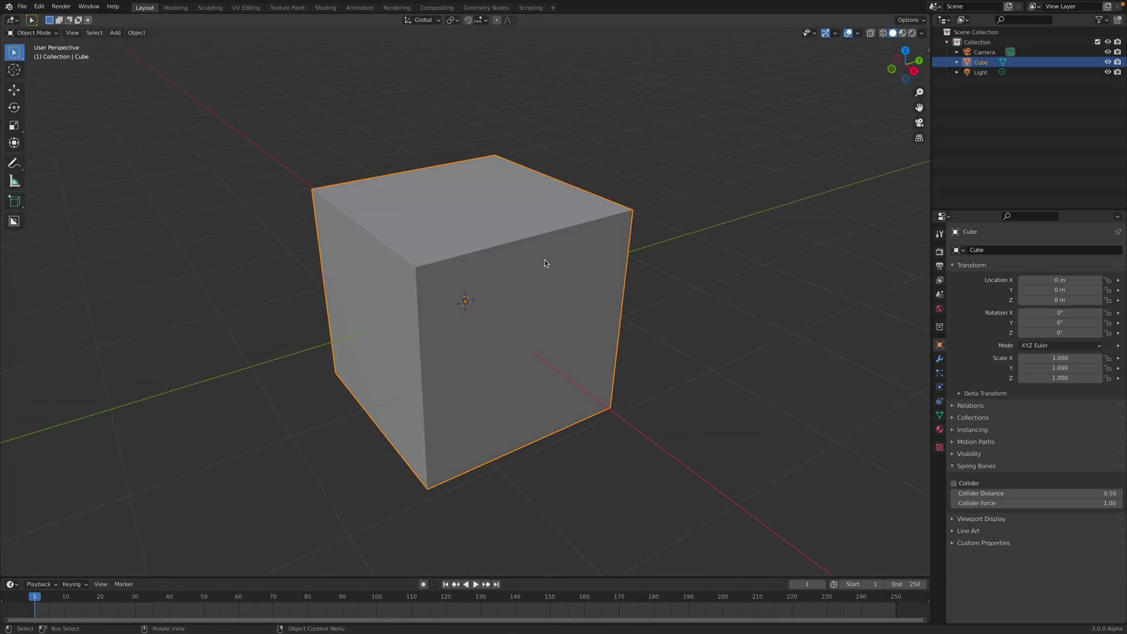
- Add a Subdivision Surface modifier to the cube in Simple mode with 4 viewport levels and apply it
click(940, 359)
click(1033, 249)
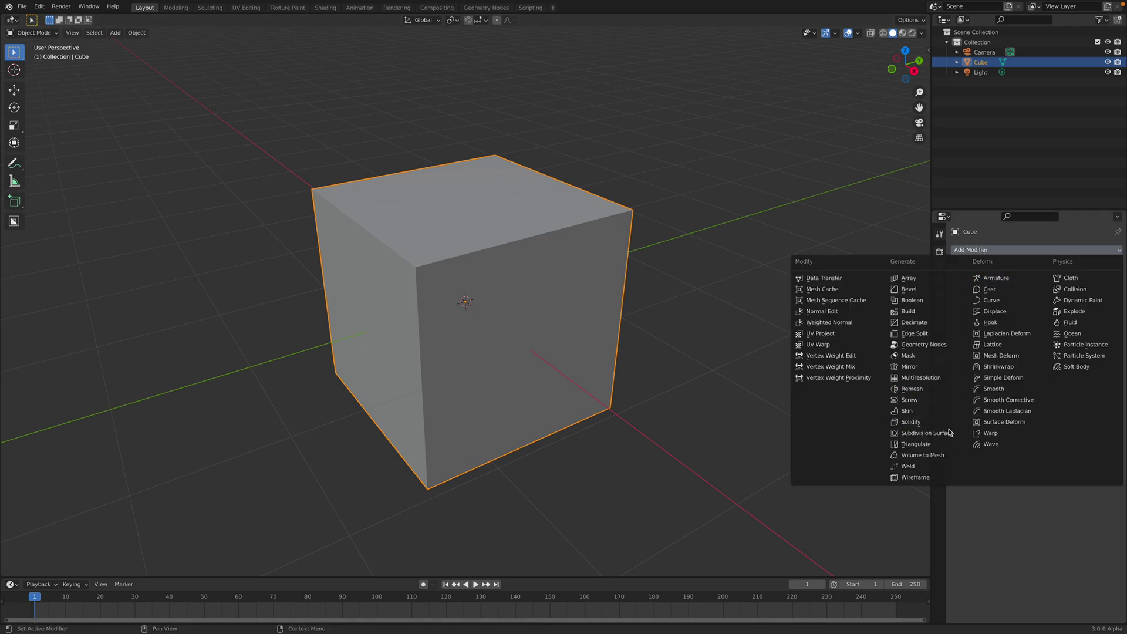
click(927, 428)
click(1108, 295)
click(1108, 295)
click(1090, 283)
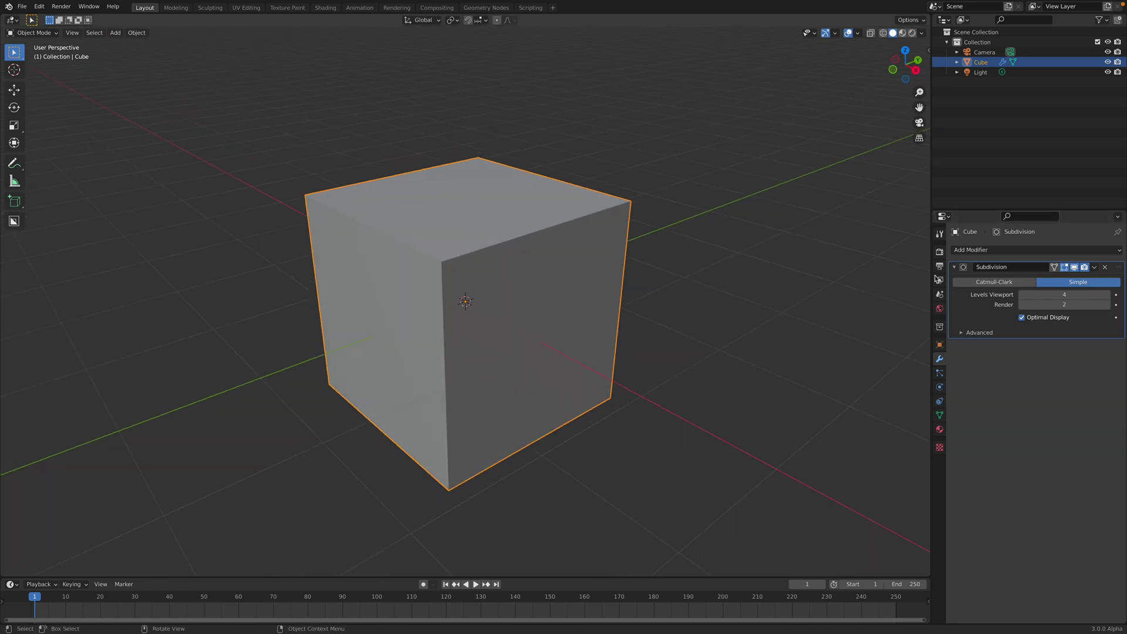
key(ctrl+a)
middle_drag(637, 294, 606, 294)
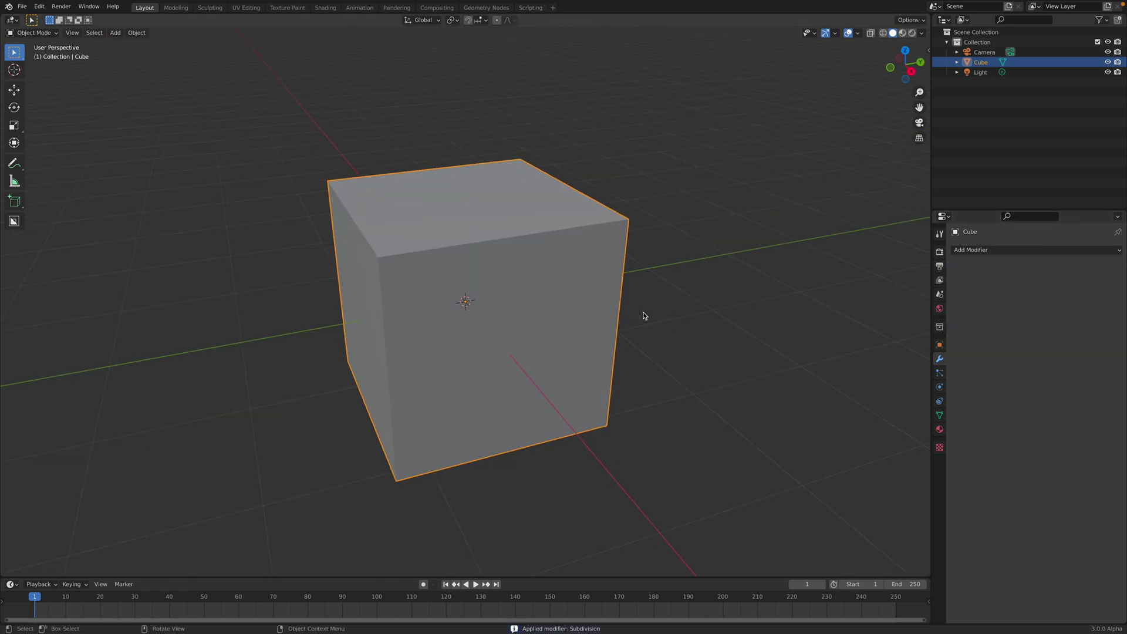
- Inspect the cube's subdivided grid in wireframe display and switch back to solid shading
key(z)
click(533, 301)
middle_drag(524, 301, 546, 259)
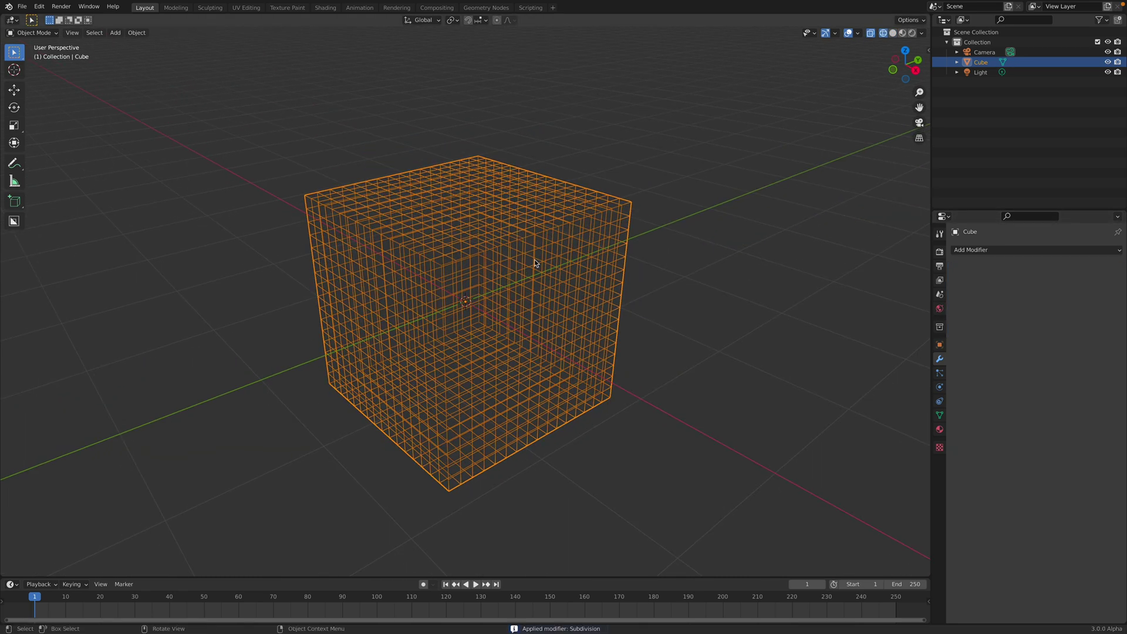
key(z)
click(601, 263)
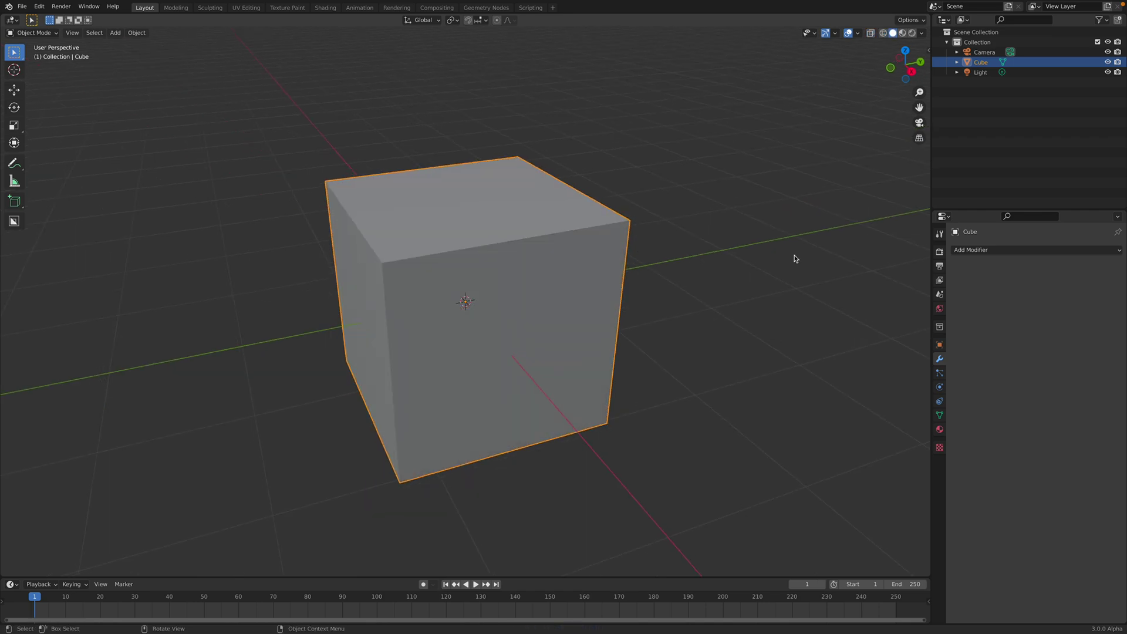
- Add a Decimate modifier with a ratio of about 0.75 to the cube and show the mesh in wireframe
click(986, 250)
click(916, 322)
drag(1051, 294, 1029, 295)
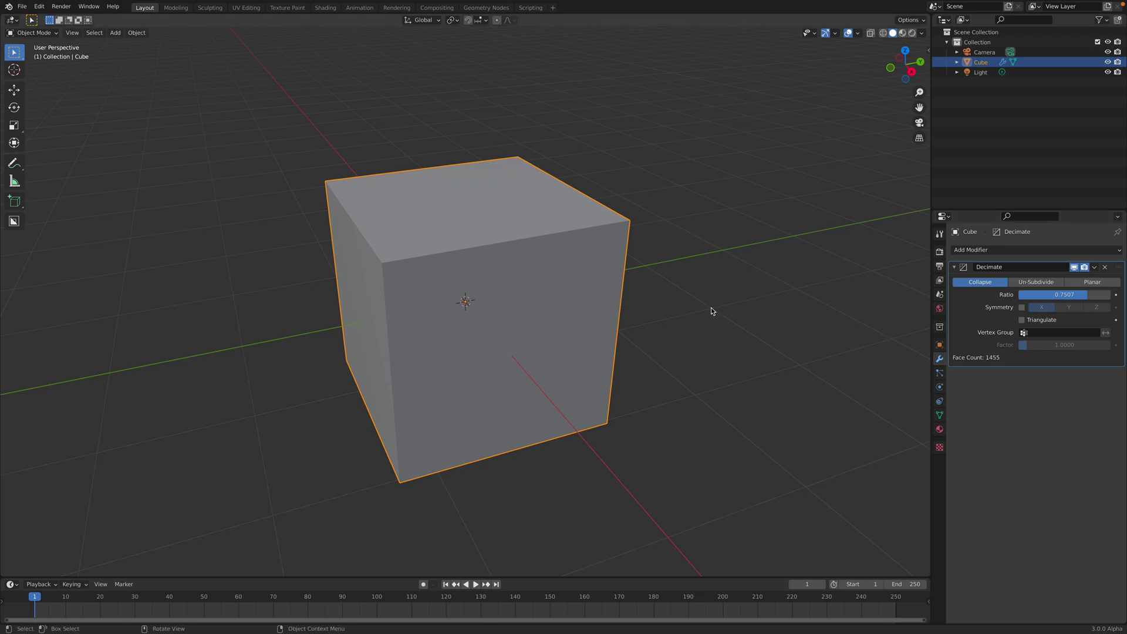
key(z)
click(657, 307)
click(650, 308)
middle_drag(650, 307, 529, 221)
middle_drag(611, 286, 611, 264)
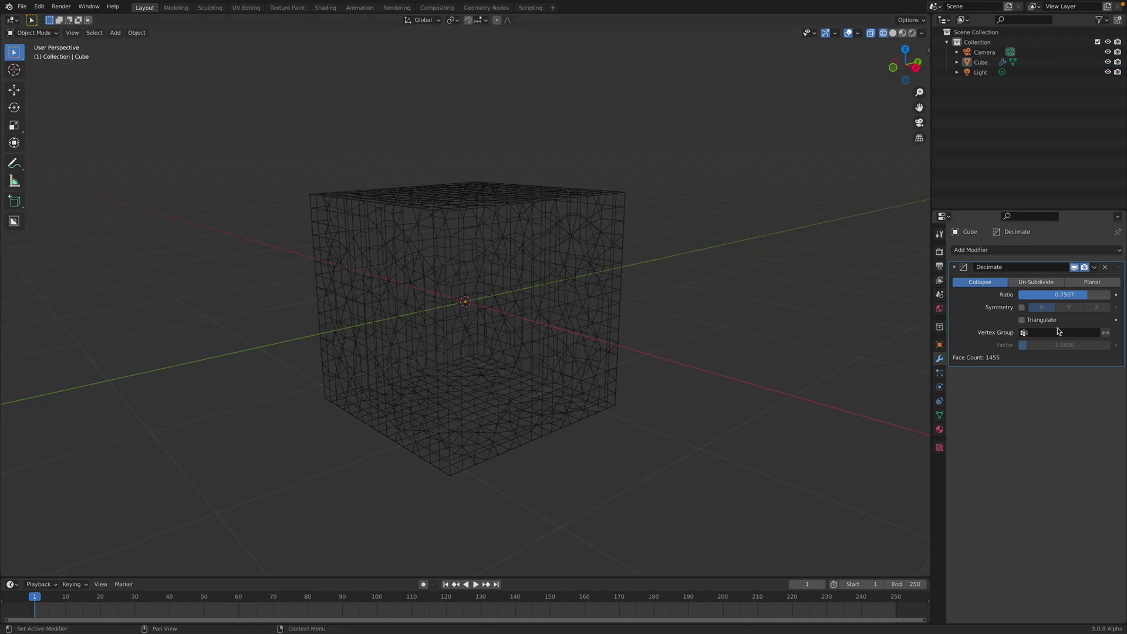
- Lower the Decimate ratio slightly and apply the modifier to the cube
drag(1074, 295, 1050, 294)
middle_drag(704, 306, 737, 312)
key(ctrl+a)
middle_drag(615, 286, 565, 232)
click(566, 232)
- Save the new scene on the Desktop as demo_SNL_diffCube_001.blend
click(21, 7)
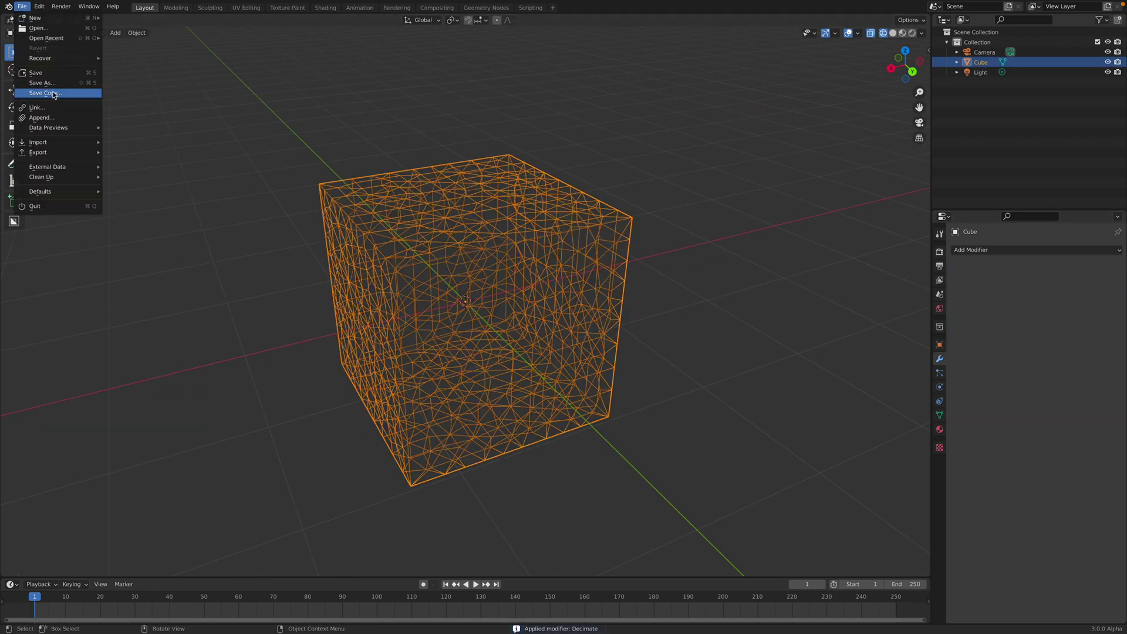
click(52, 88)
click(453, 581)
text(d)
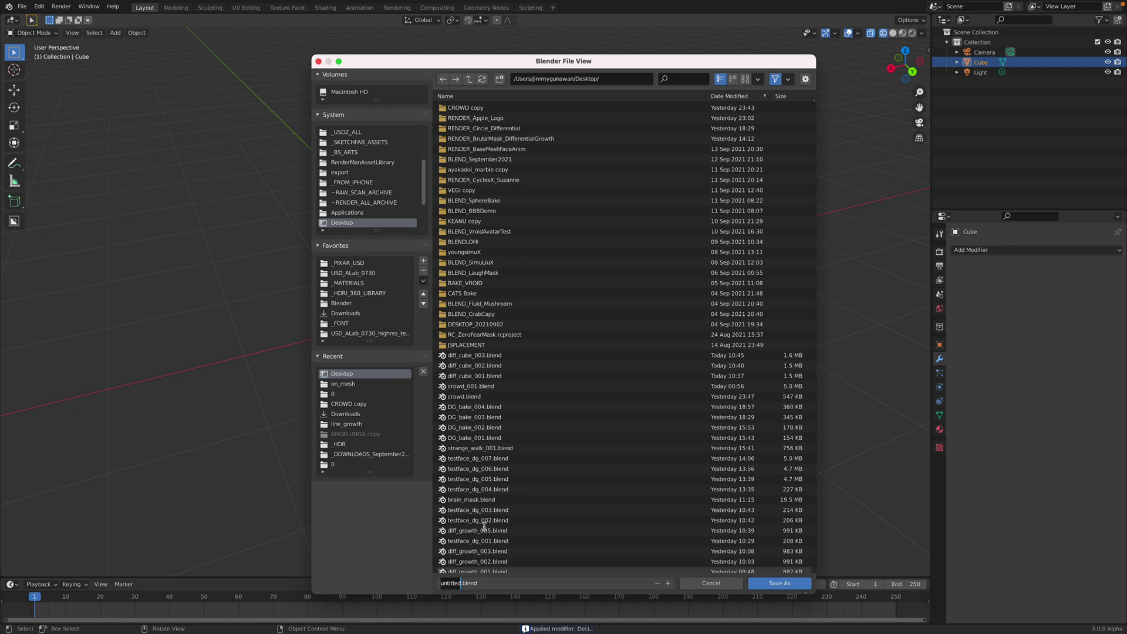
text(emo_SNL_diff)
text(Cube_001)
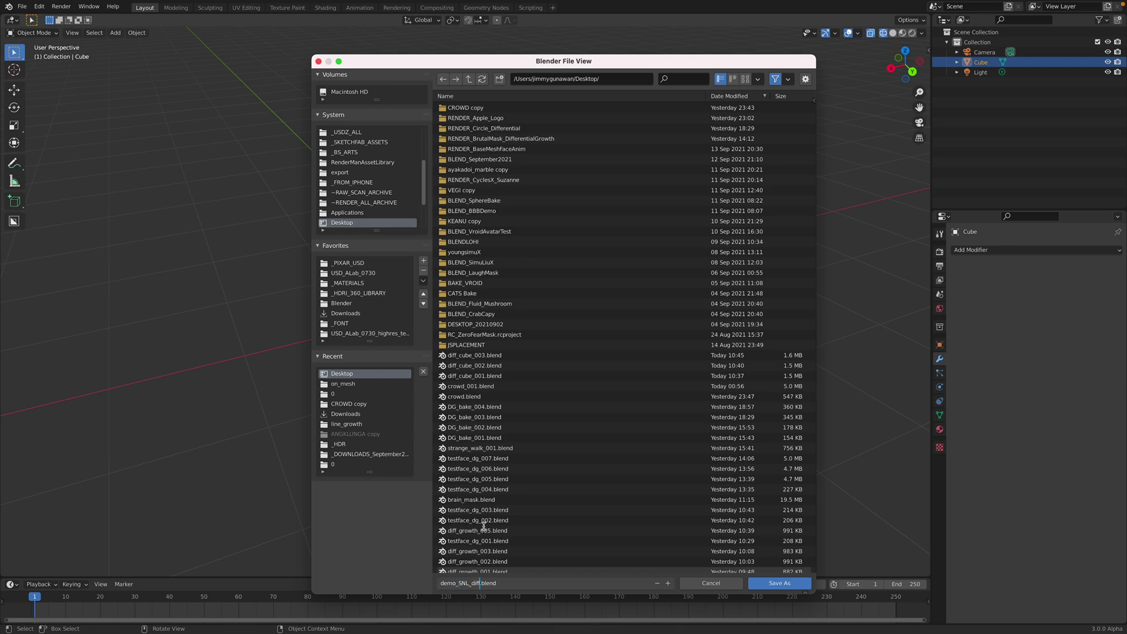
key(Return)
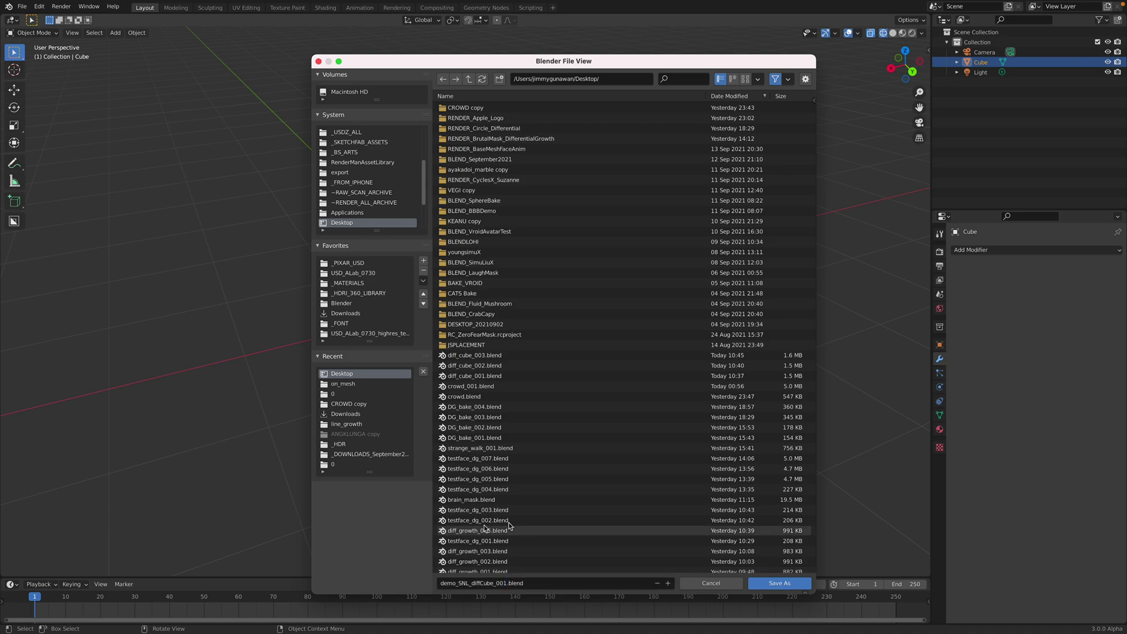
click(779, 583)
- Open the Append file browser and go to the Desktop folder
middle_drag(634, 315, 415, 239)
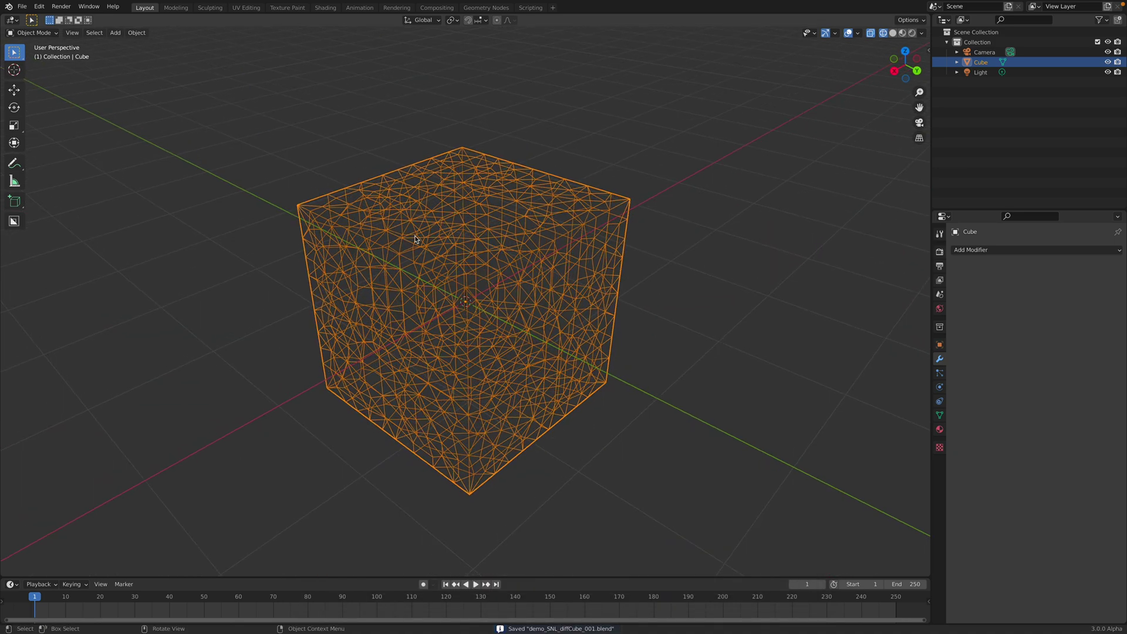
click(22, 6)
mouse_move(62, 131)
click(41, 117)
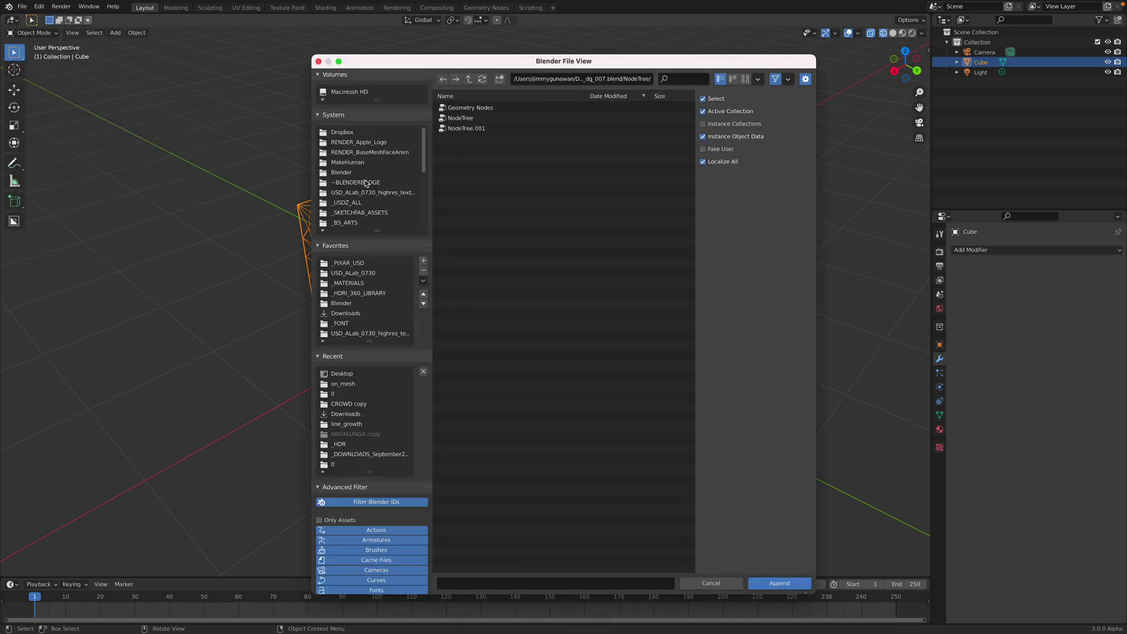
click(362, 153)
scroll(370, 225, down, 1)
scroll(377, 185, up, 1)
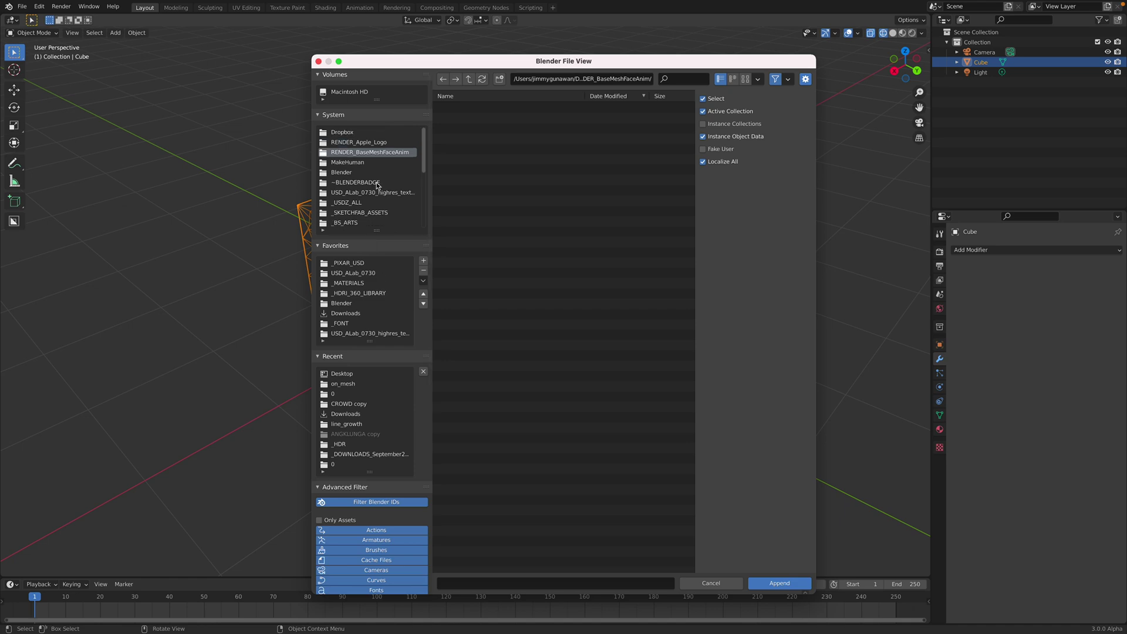
click(343, 374)
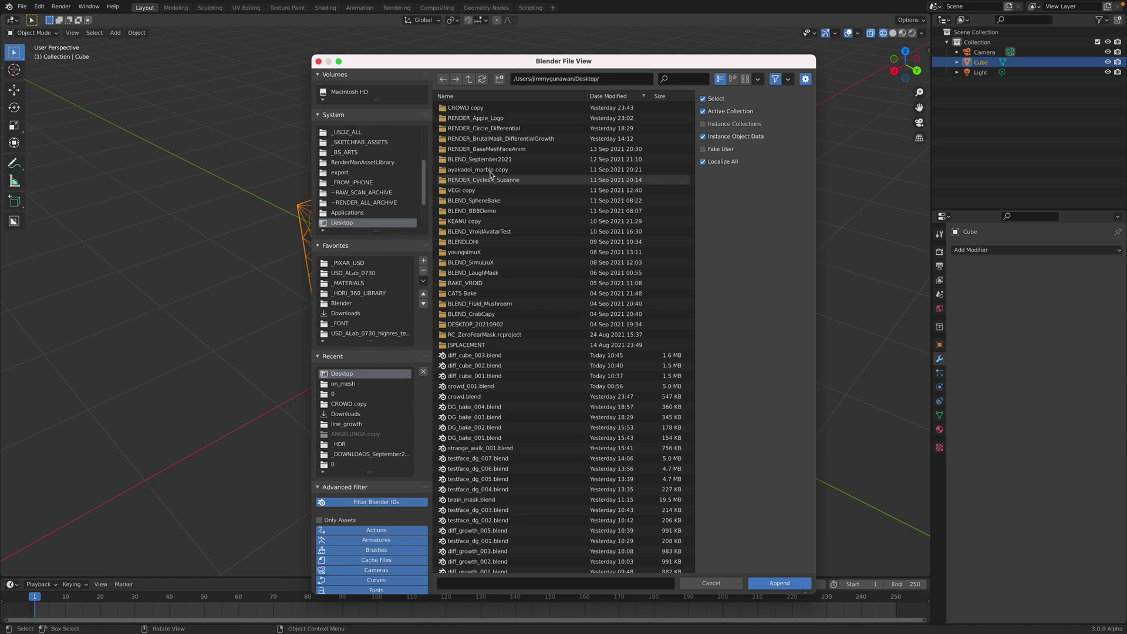
- Append the node tree named NodeTree from testface_dg_007.blend into the scene
scroll(538, 377, down, 3)
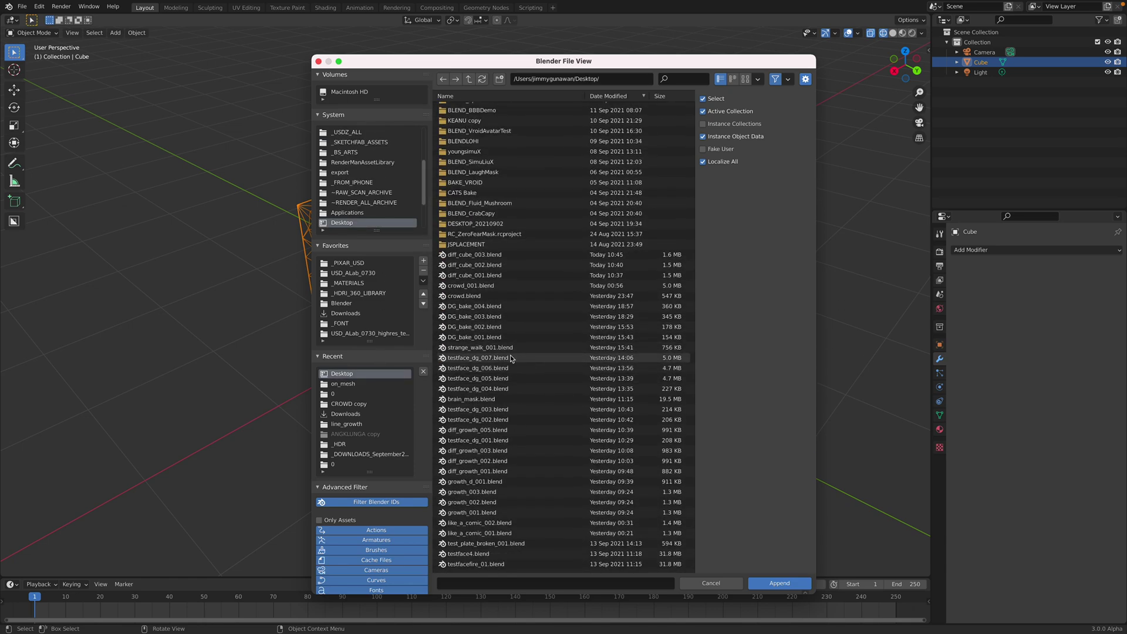
click(477, 359)
double_click(505, 358)
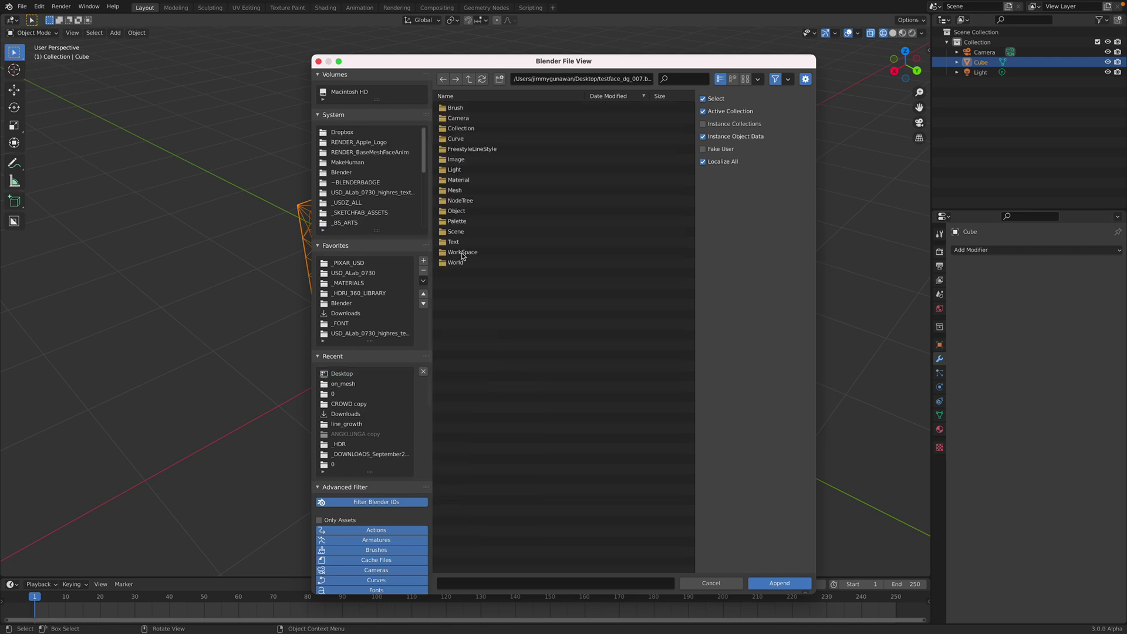
double_click(464, 204)
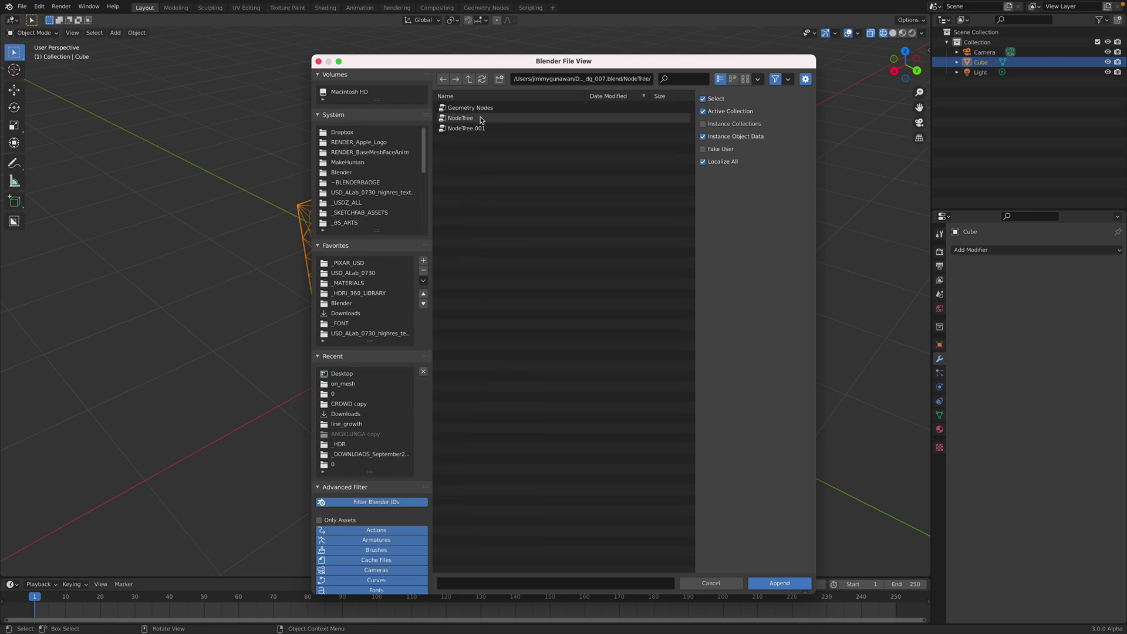
click(481, 118)
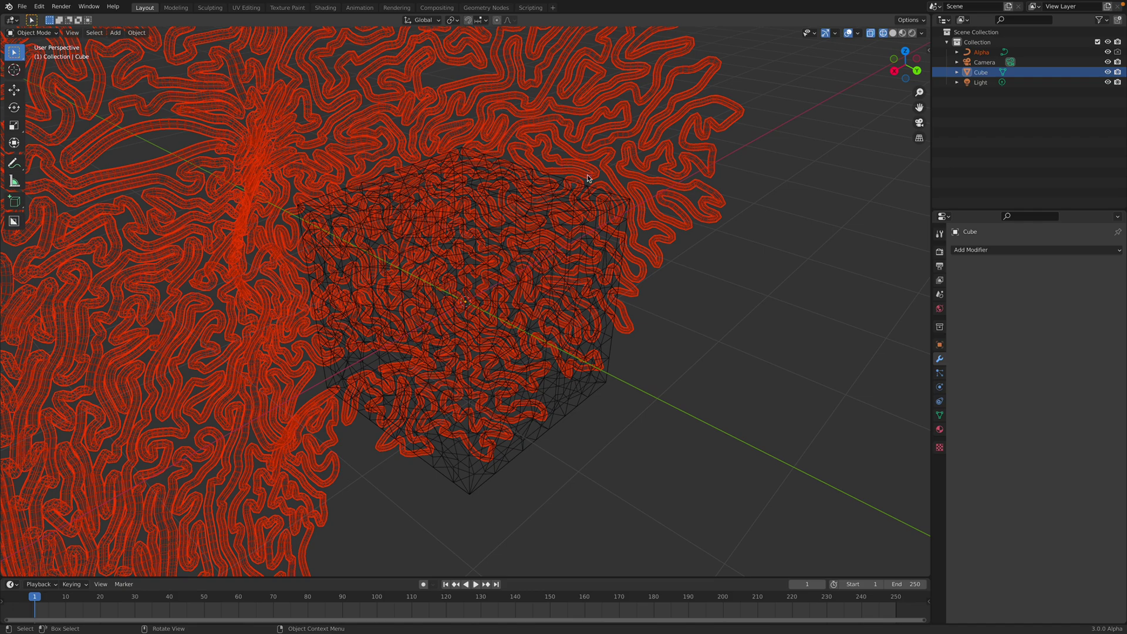
- Switch the viewport to solid shading and select the appended face curve object
scroll(581, 223, down, 5)
middle_drag(579, 227, 715, 194)
click(714, 190)
click(892, 33)
mouse_move(482, 227)
middle_down()
mouse_move(587, 200)
mouse_move(577, 236)
mouse_move(584, 196)
middle_up()
click(576, 236)
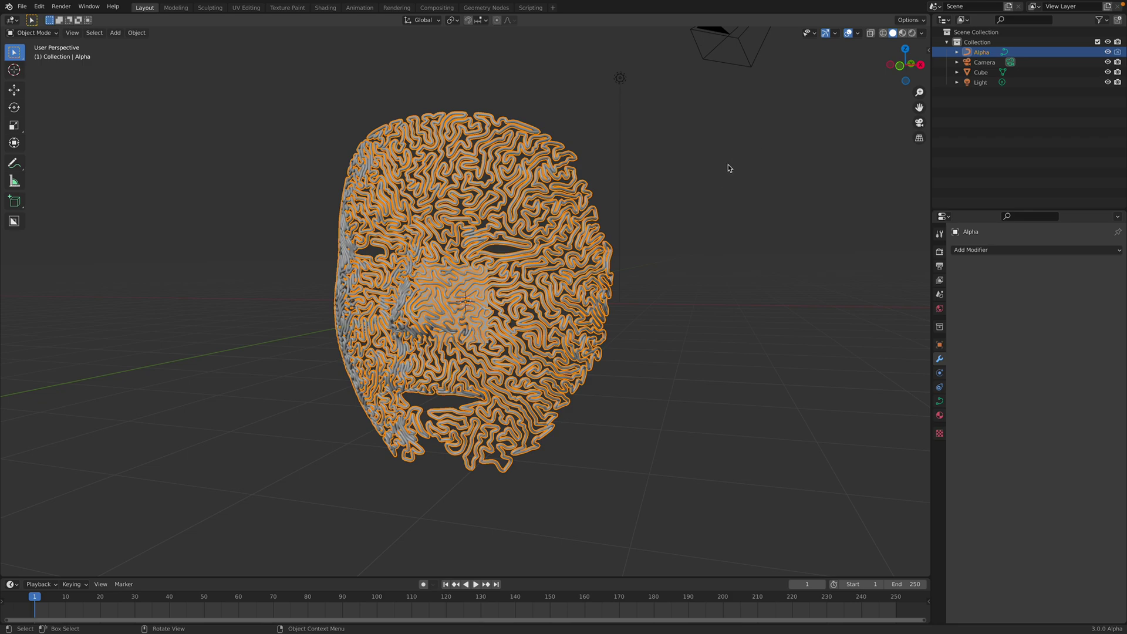
- Split the 3D viewport horizontally and turn the upper area into a Sverchok Nodes editor
drag(926, 27, 845, 274)
scroll(527, 340, up, 1)
middle_drag(527, 341, 536, 341)
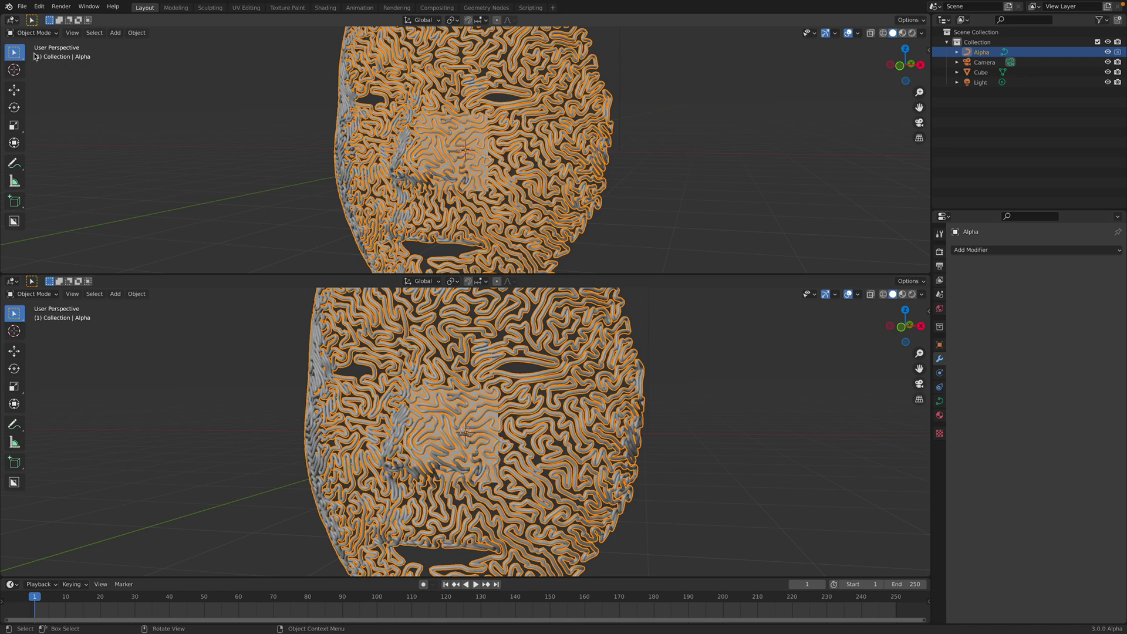
click(12, 20)
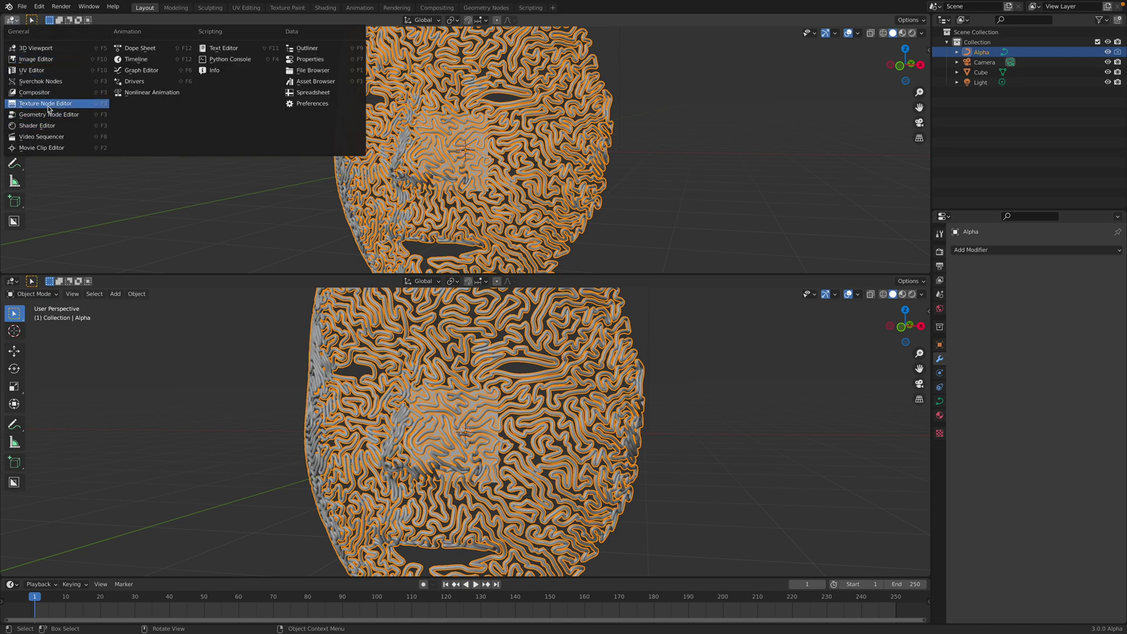
click(42, 81)
- Load the appended NodeTree in the Sverchok editor and fit its nodes in view
click(424, 19)
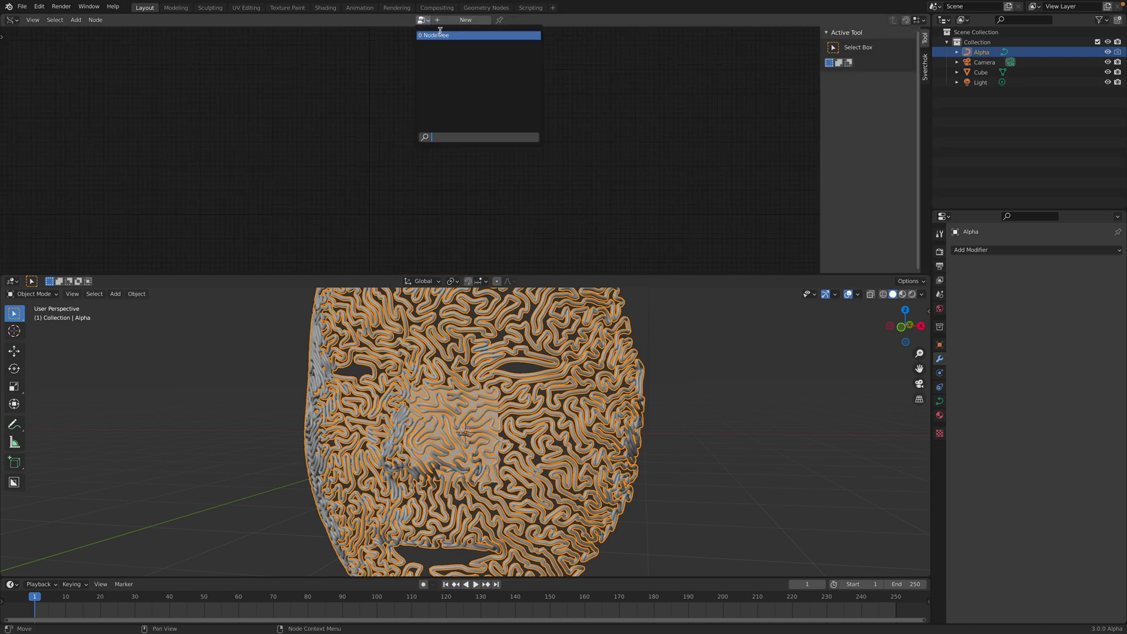
click(441, 35)
scroll(463, 88, down, 3)
middle_drag(394, 157, 533, 122)
scroll(534, 122, up, 6)
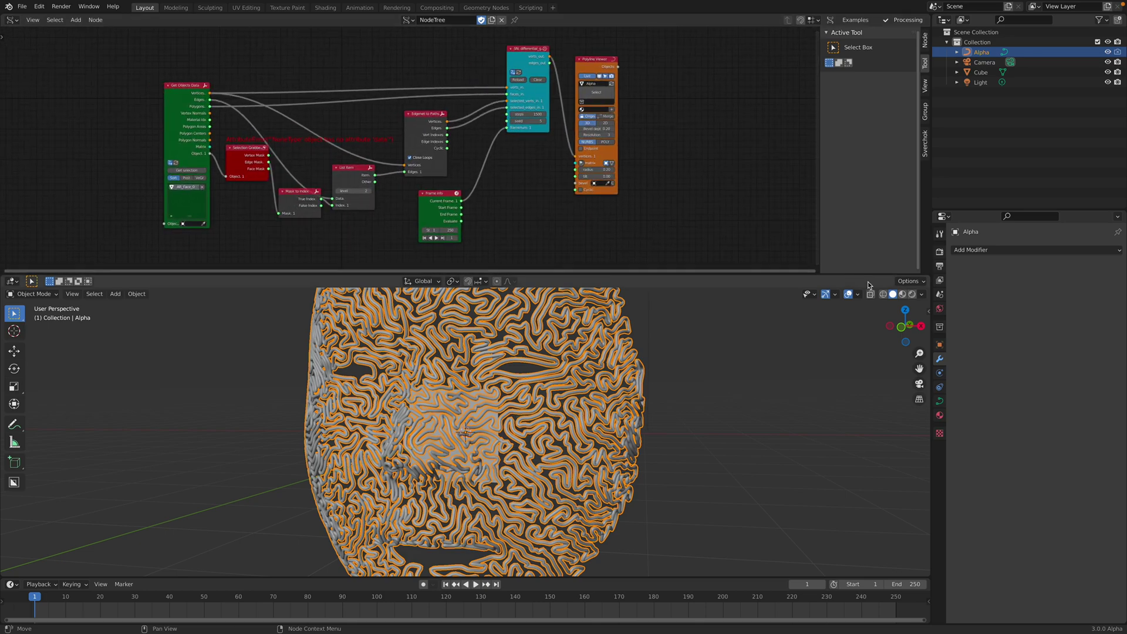
- Split the lower 3D viewport vertically and show sverchok.log in a Text Editor in the new area
drag(817, 286, 623, 288)
click(635, 281)
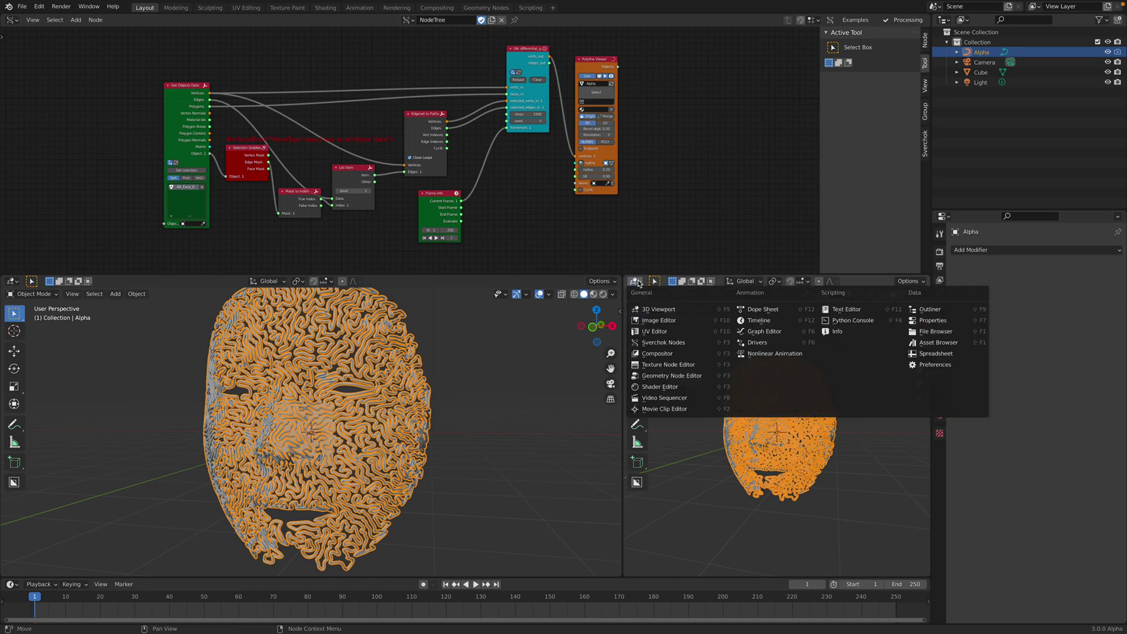
click(830, 309)
click(743, 280)
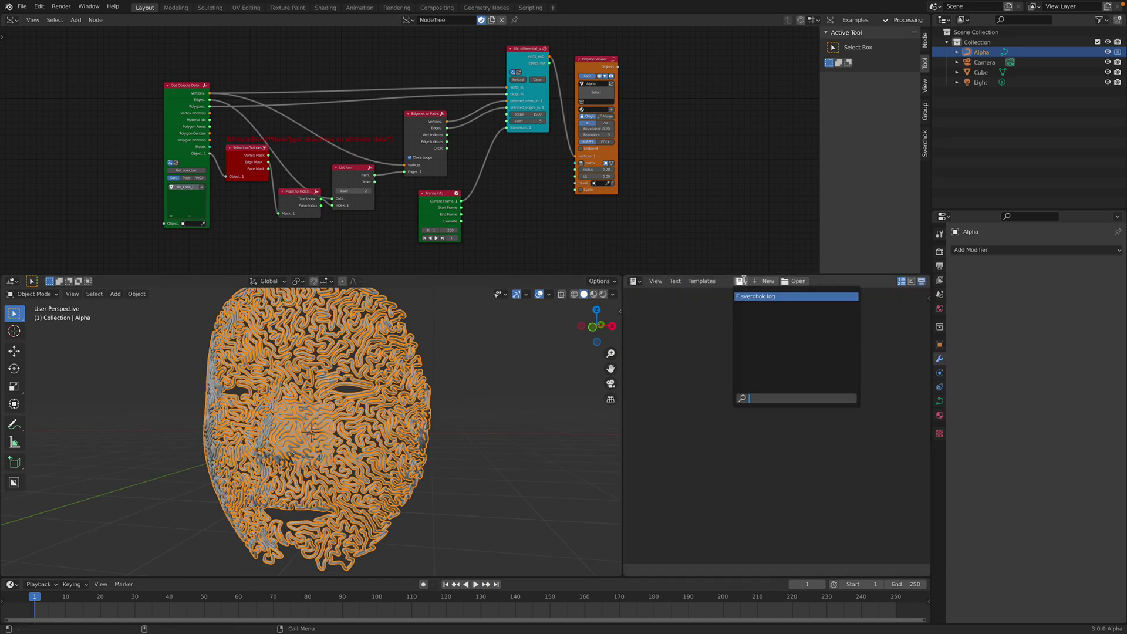
click(749, 297)
scroll(516, 179, up, 3)
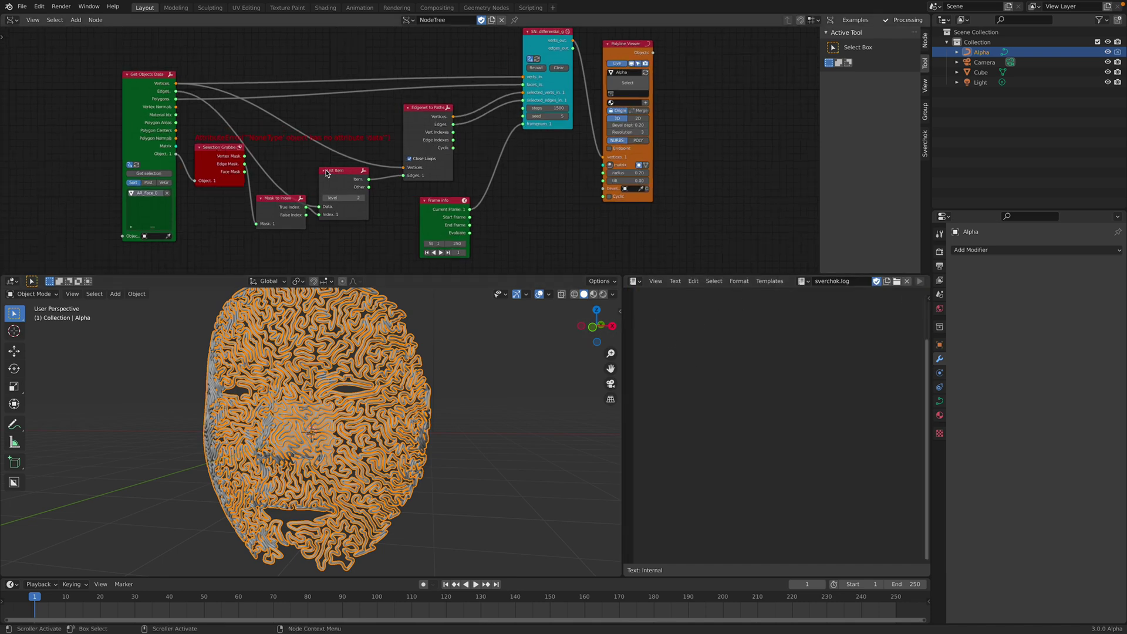
- Set the steps of the differential growth script node to 100
middle_drag(517, 179, 520, 178)
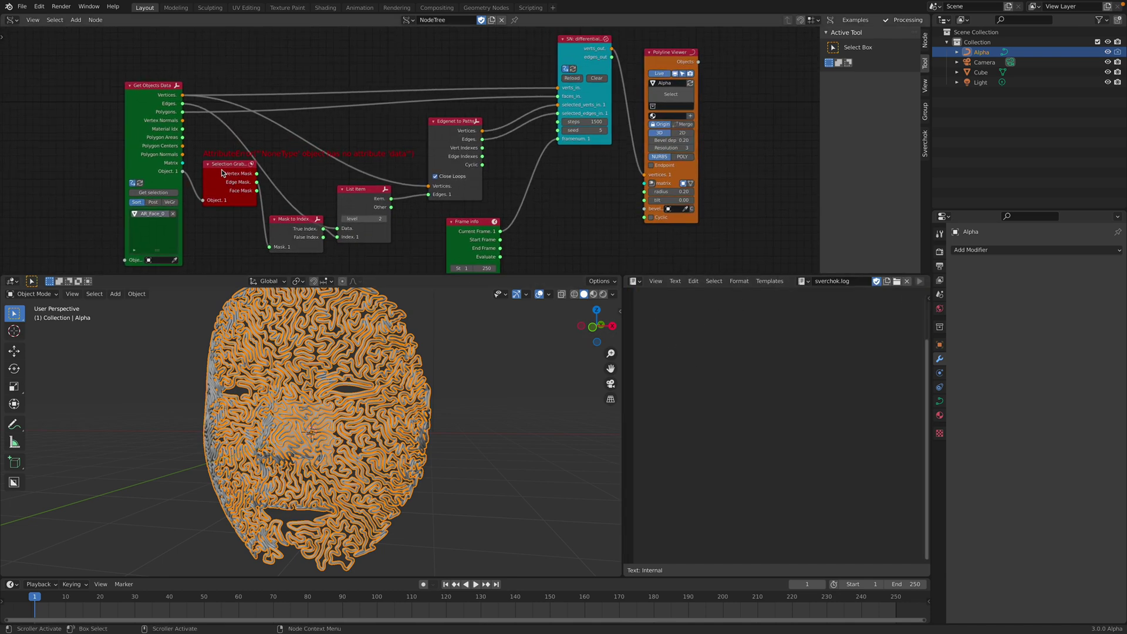
click(586, 122)
text(100)
key(Return)
- Delete the Alpha face curve from the scene
middle_drag(348, 344, 323, 349)
click(402, 317)
click(397, 323)
key(x)
click(397, 319)
- Select the cube, inspect its triangulated mesh in wireframe, and return the viewport to solid shading
middle_drag(379, 392, 346, 446)
click(343, 452)
key(z)
click(306, 403)
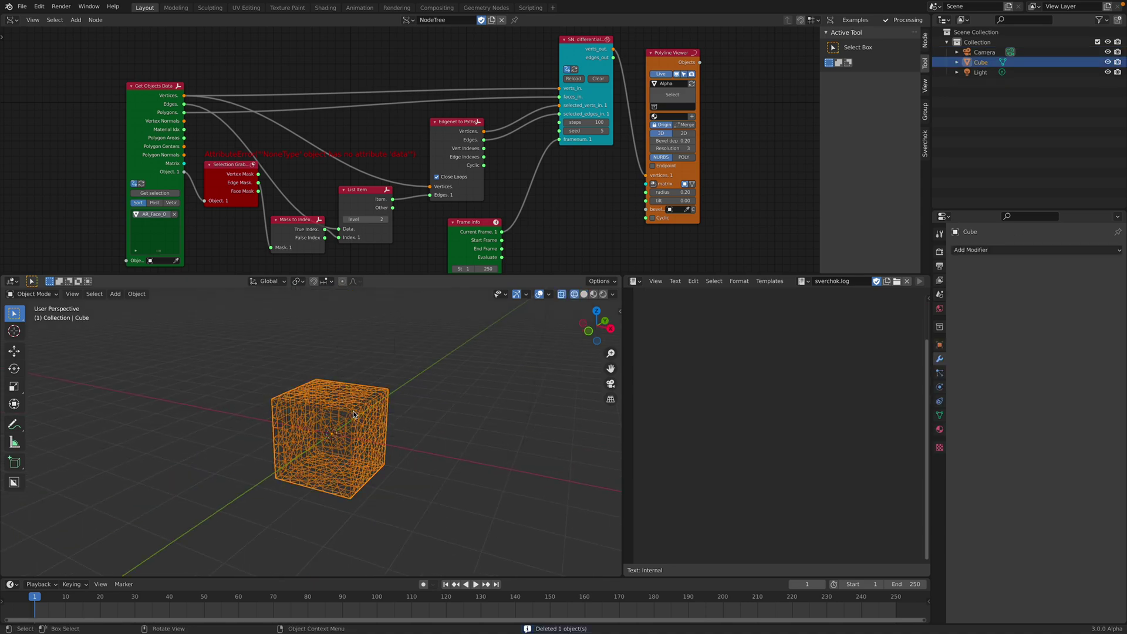
scroll(362, 385, up, 2)
key(z)
click(429, 392)
- Select two neighbouring vertices on the cube's top face in Edit Mode and return to Object Mode
key(Tab)
middle_drag(323, 358, 330, 410)
scroll(338, 376, up, 3)
click(347, 376)
scroll(352, 381, up, 2)
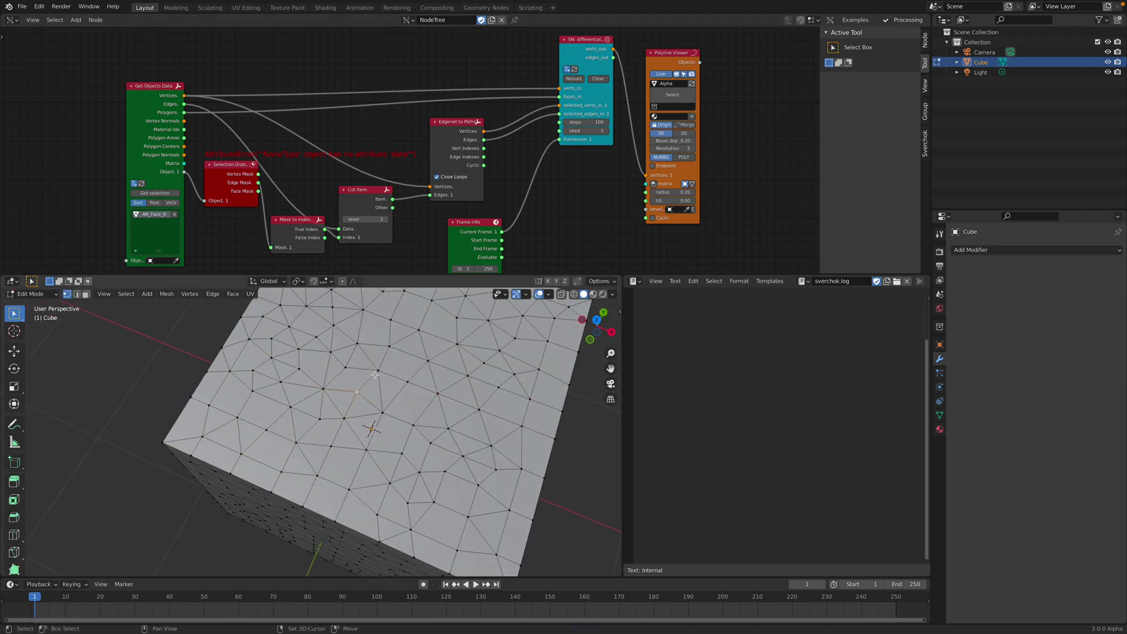
shift+click(378, 371)
scroll(393, 418, down, 6)
key(Tab)
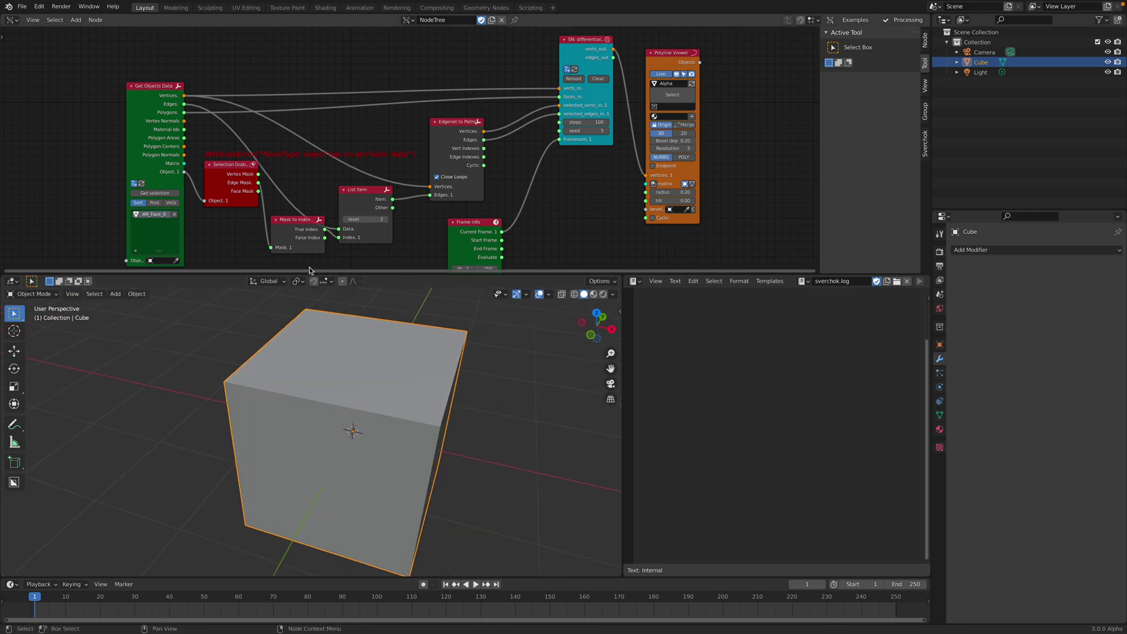
- Load the cube into the Get Objects Data node and play the timeline to grow the curve
click(155, 193)
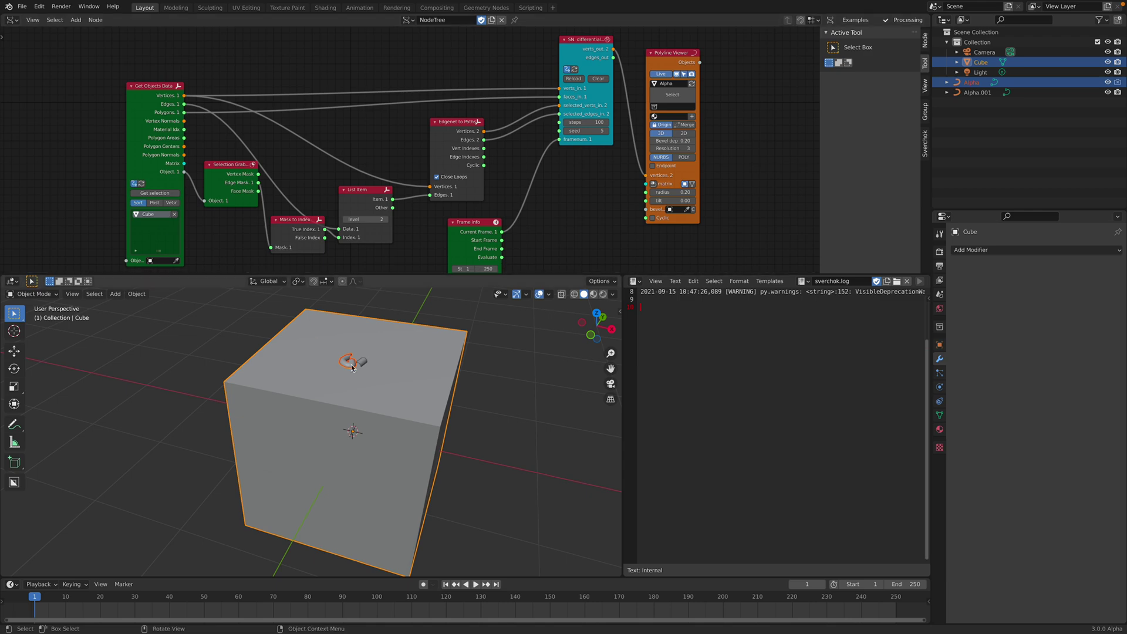
middle_drag(351, 367, 357, 370)
drag(64, 597, 399, 583)
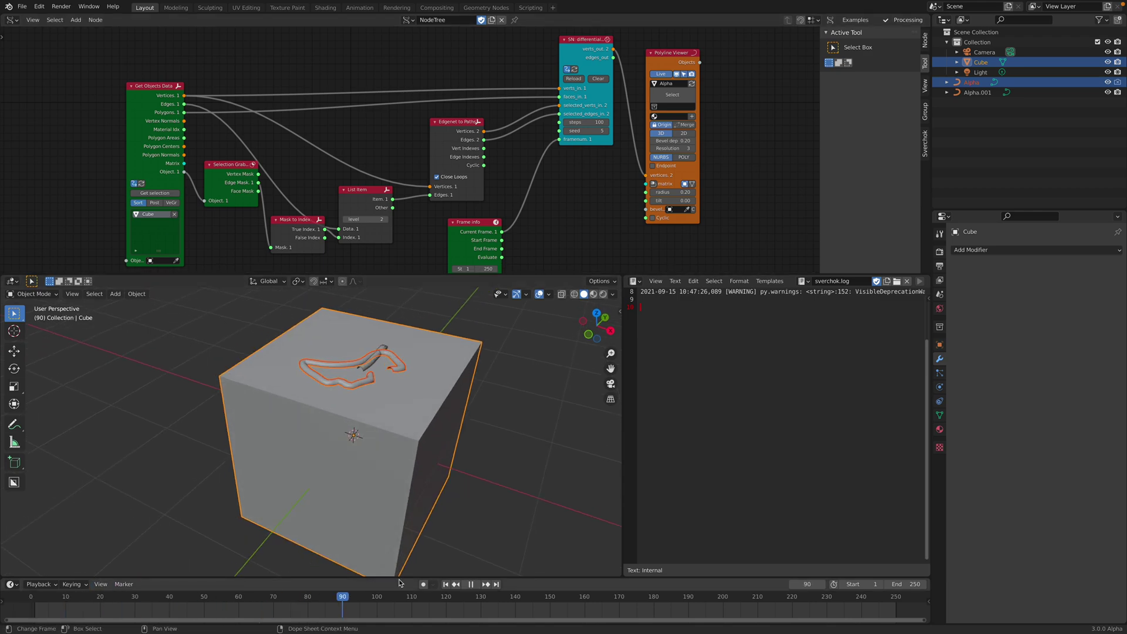
key(space)
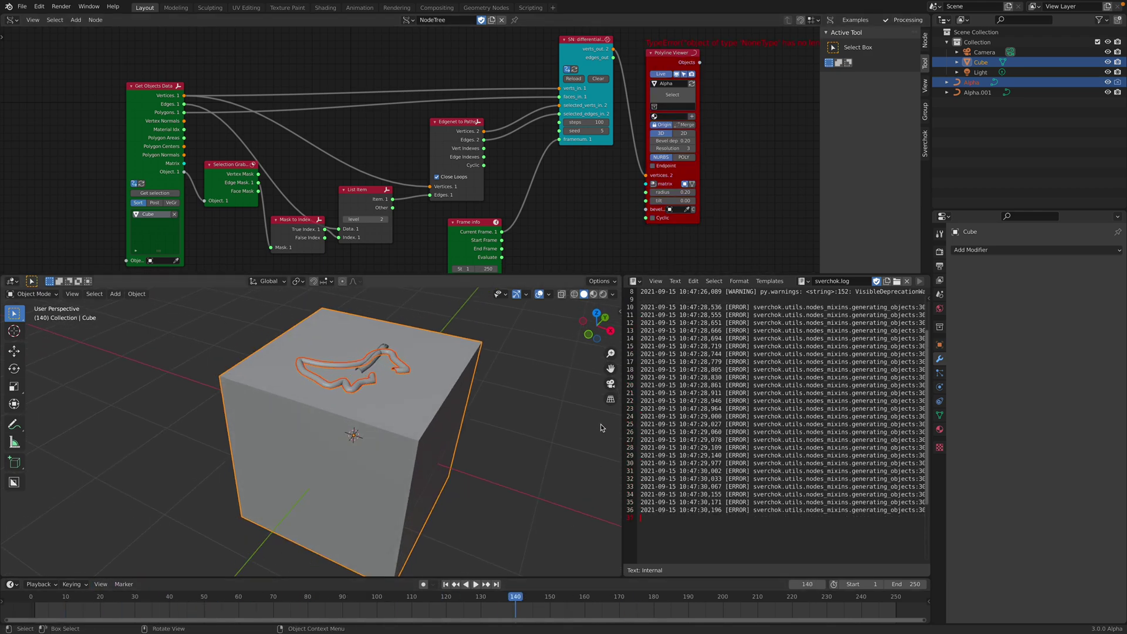
- Widen the text area to read sverchok.log, scrub to frame 129, and narrow the area again
drag(622, 411, 554, 410)
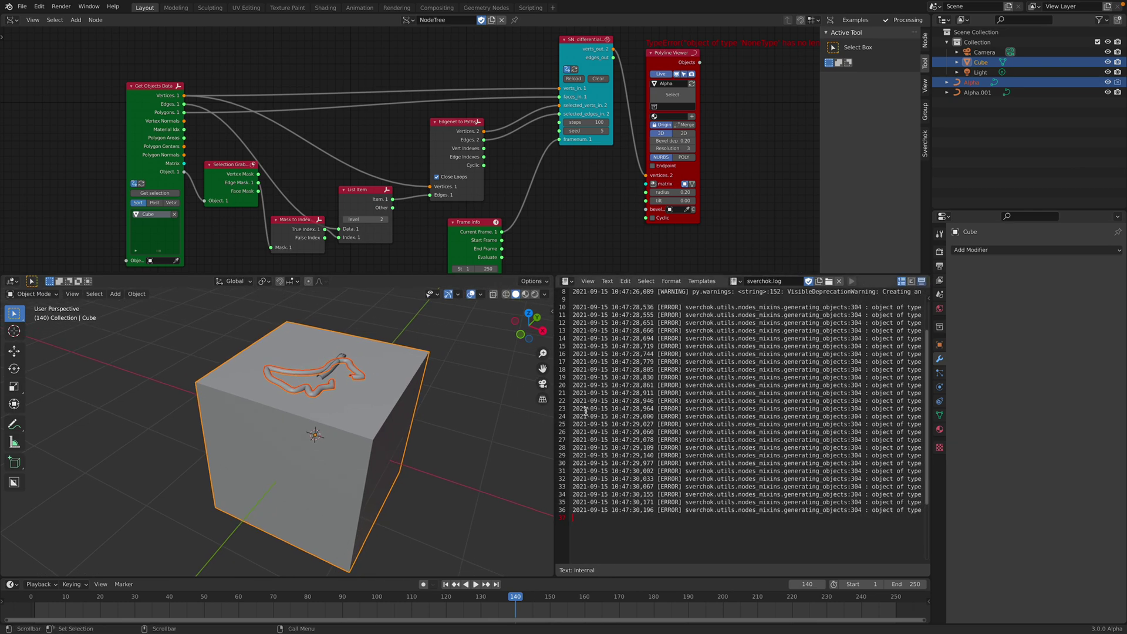
middle_drag(519, 431, 505, 464)
drag(485, 596, 477, 595)
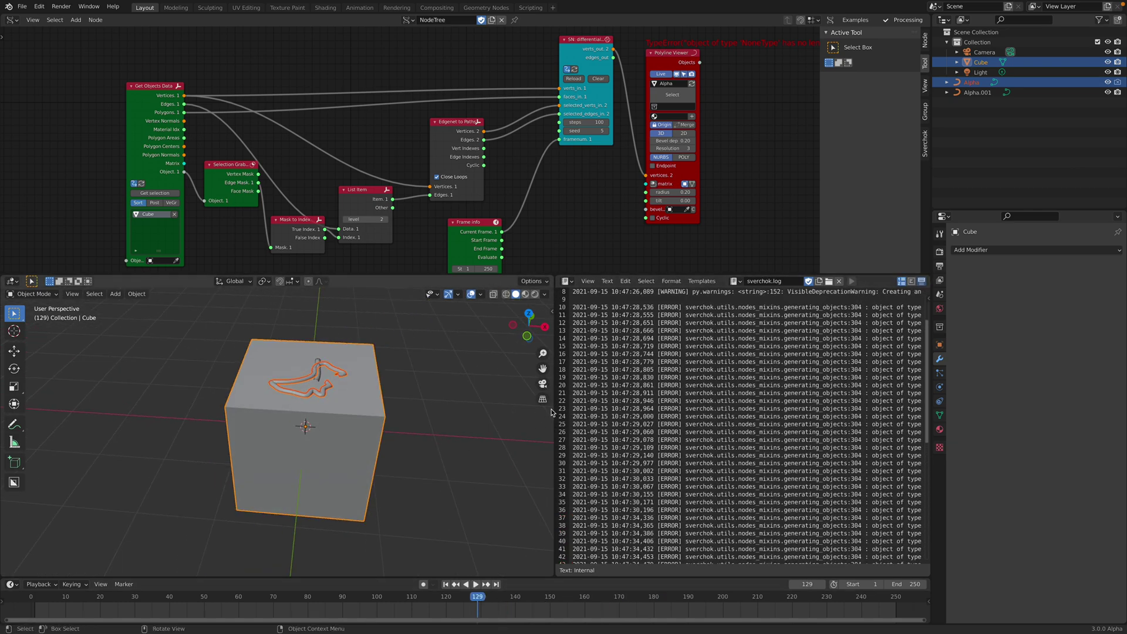
drag(554, 413, 606, 413)
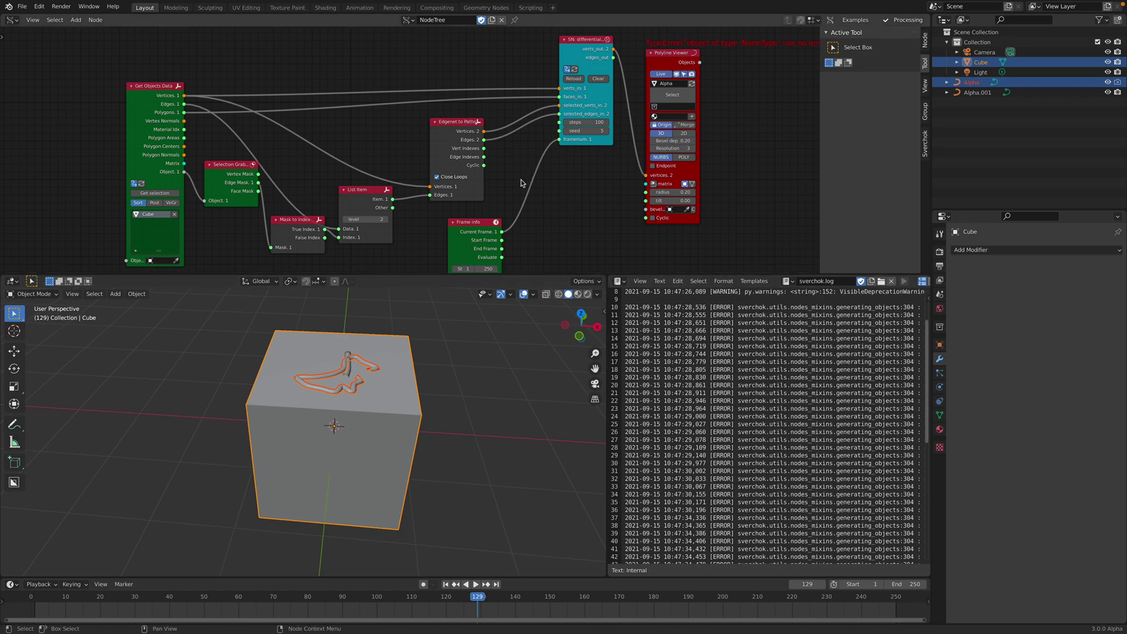
- Set the differential growth node's steps to 1000 and reload its script
scroll(515, 199, down, 2)
click(531, 122)
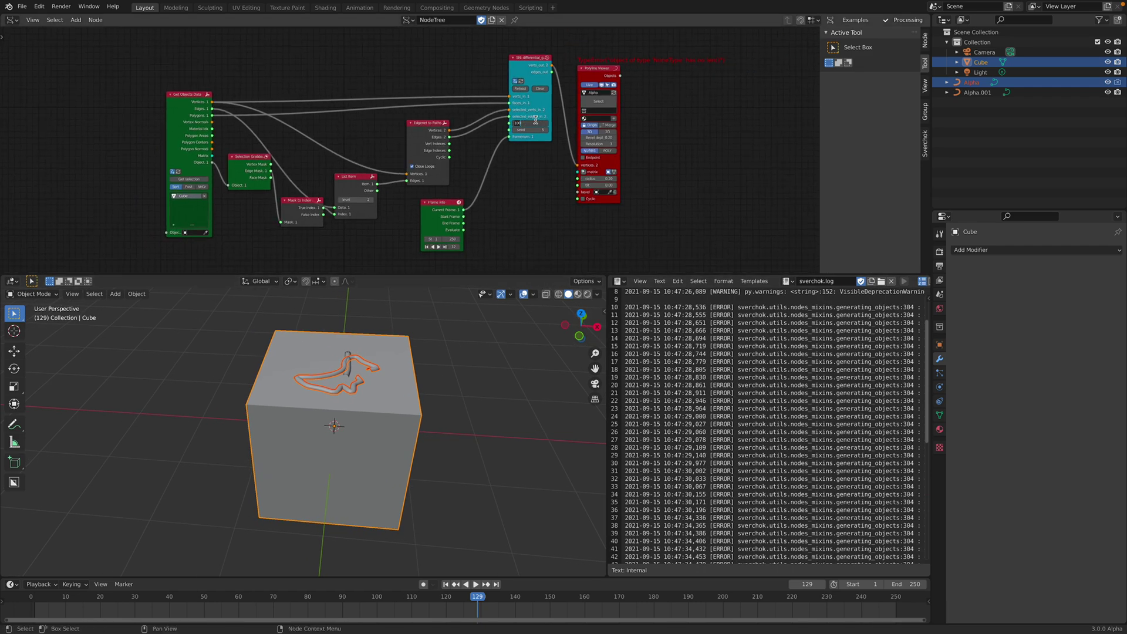
text(0)
key(Return)
scroll(536, 105, up, 1)
click(539, 79)
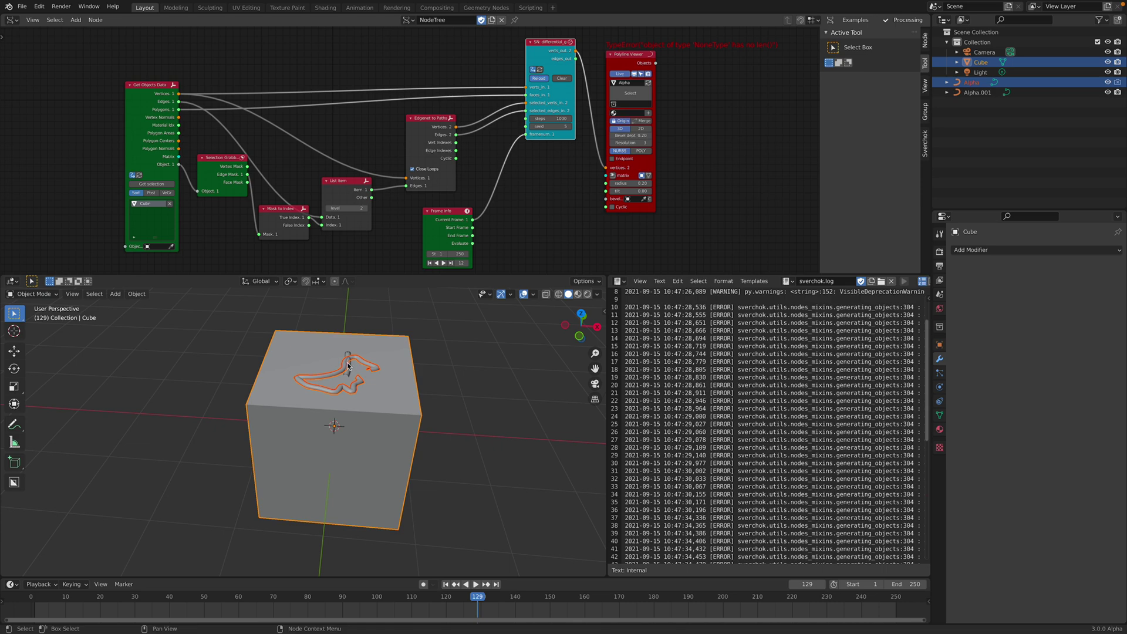
- Switch to the browser and examine the growth examples in the 2D differential growth with JavaScript article
key(ctrl+Right)
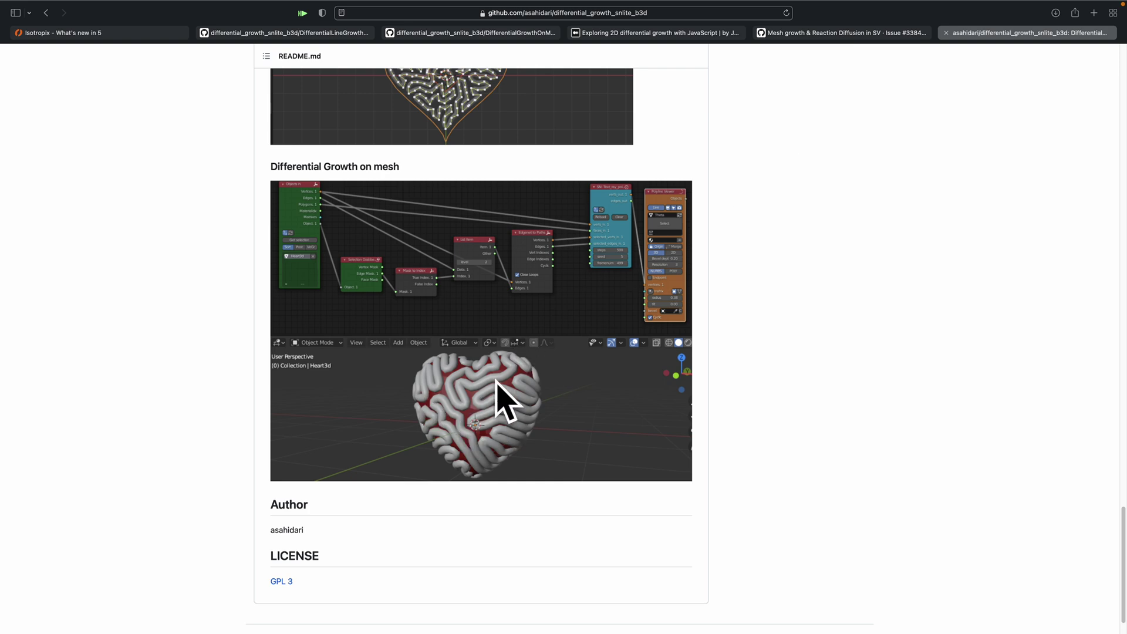
click(669, 32)
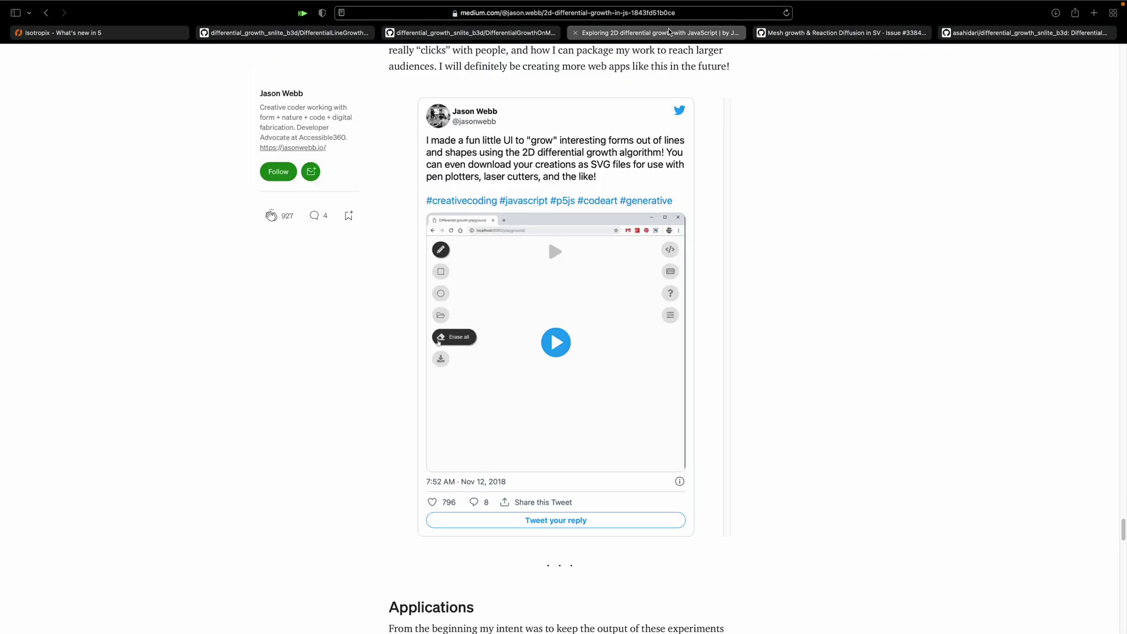
scroll(681, 264, down, 5)
scroll(685, 265, up, 1)
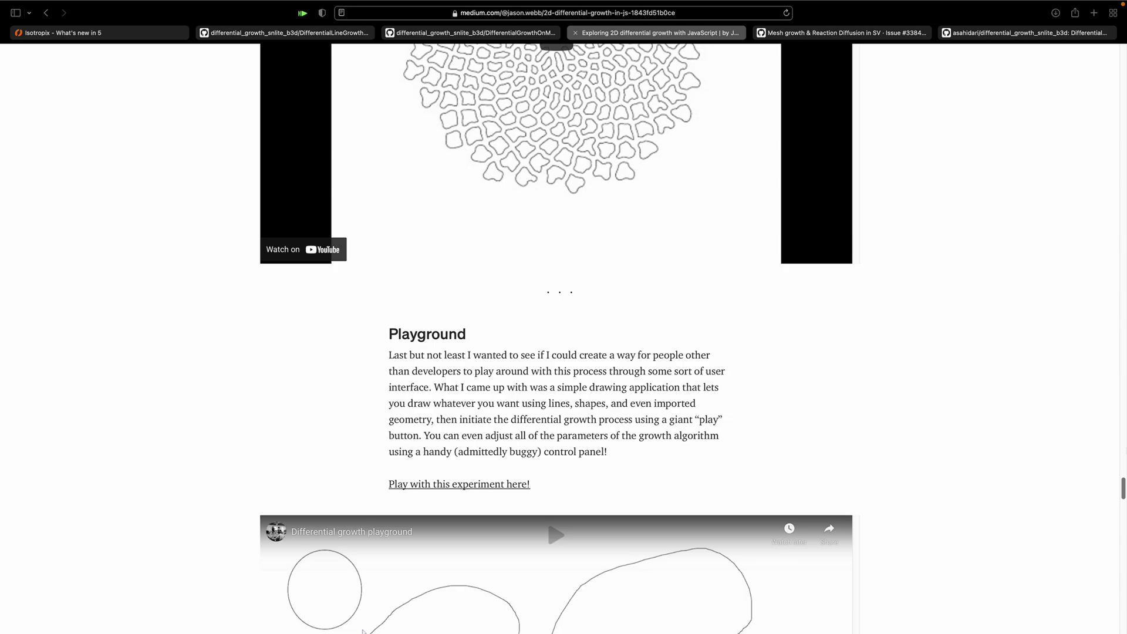
drag(1124, 485, 1126, 280)
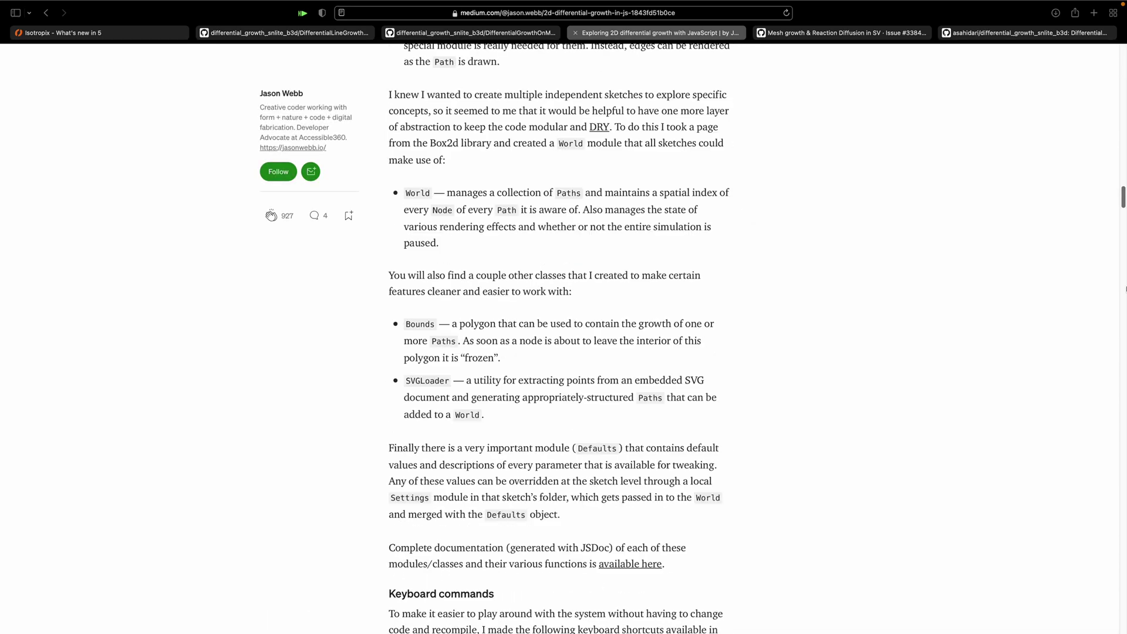
scroll(861, 323, down, 15)
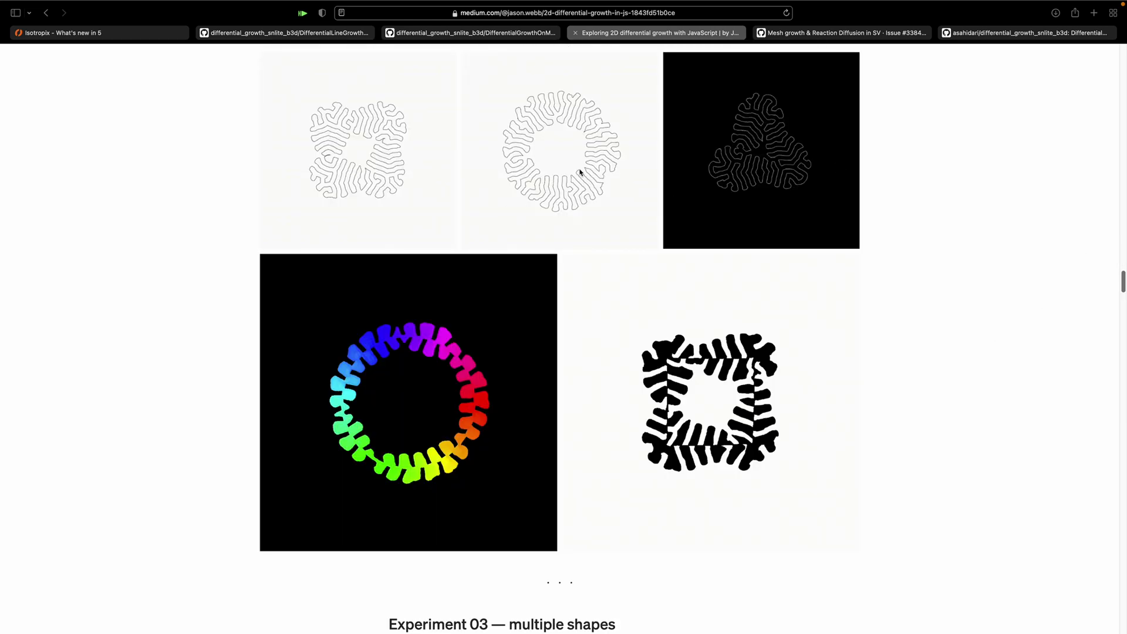
scroll(543, 211, down, 10)
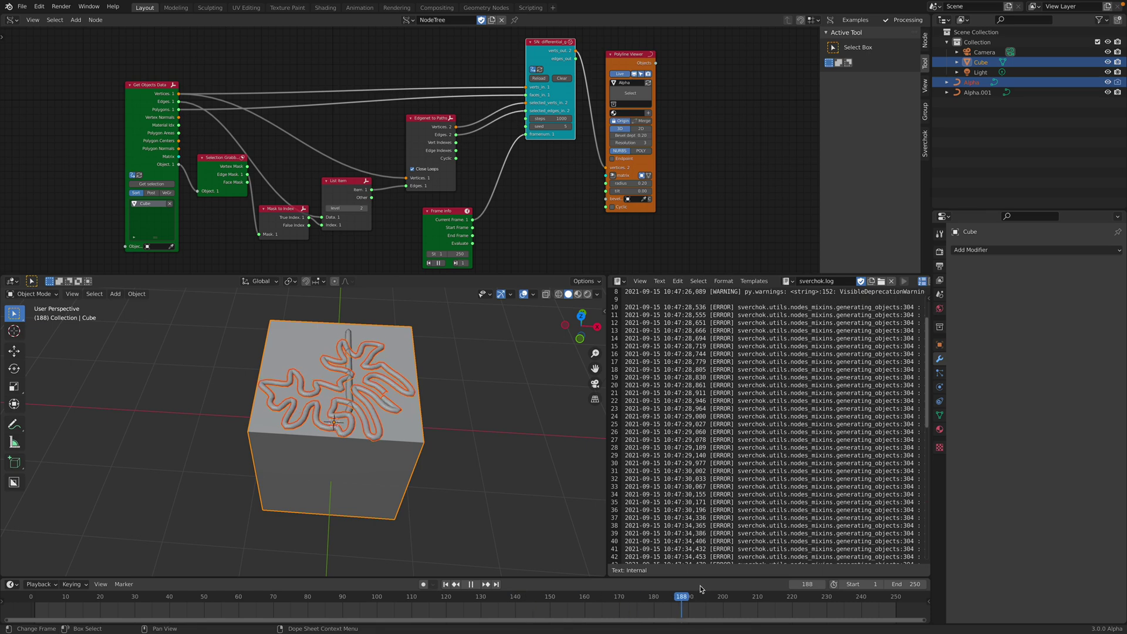
- Play the growth animation, inspect the curve on the cube's top face up close, and go back to frame 23
scroll(751, 604, down, 1)
scroll(751, 605, down, 1)
key(space)
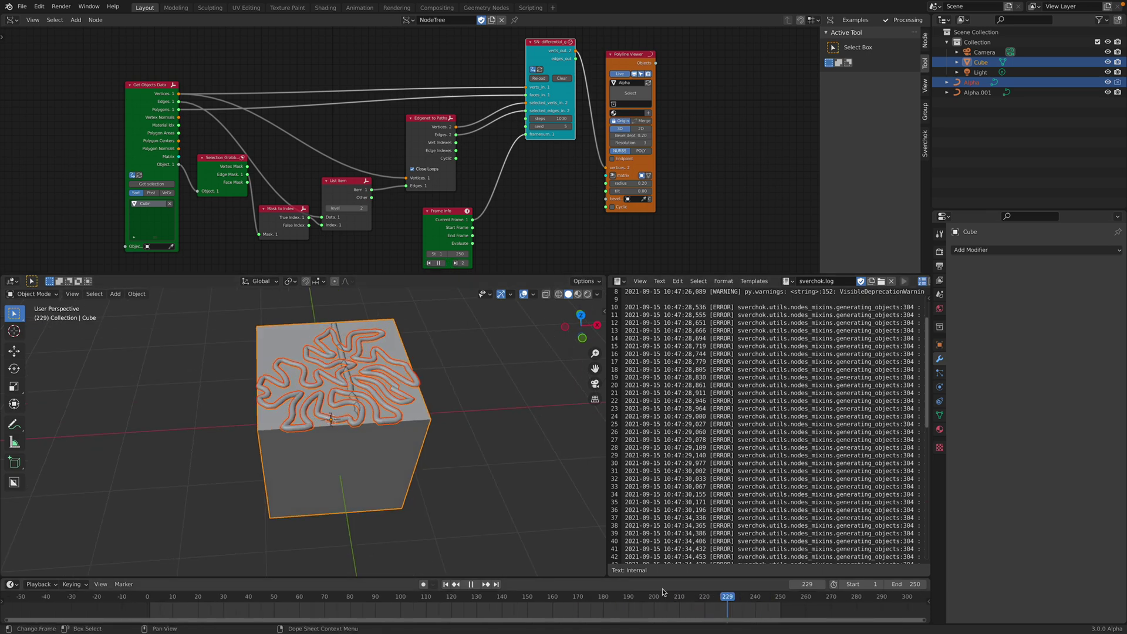
key(space)
middle_drag(491, 433, 415, 471)
scroll(462, 359, up, 5)
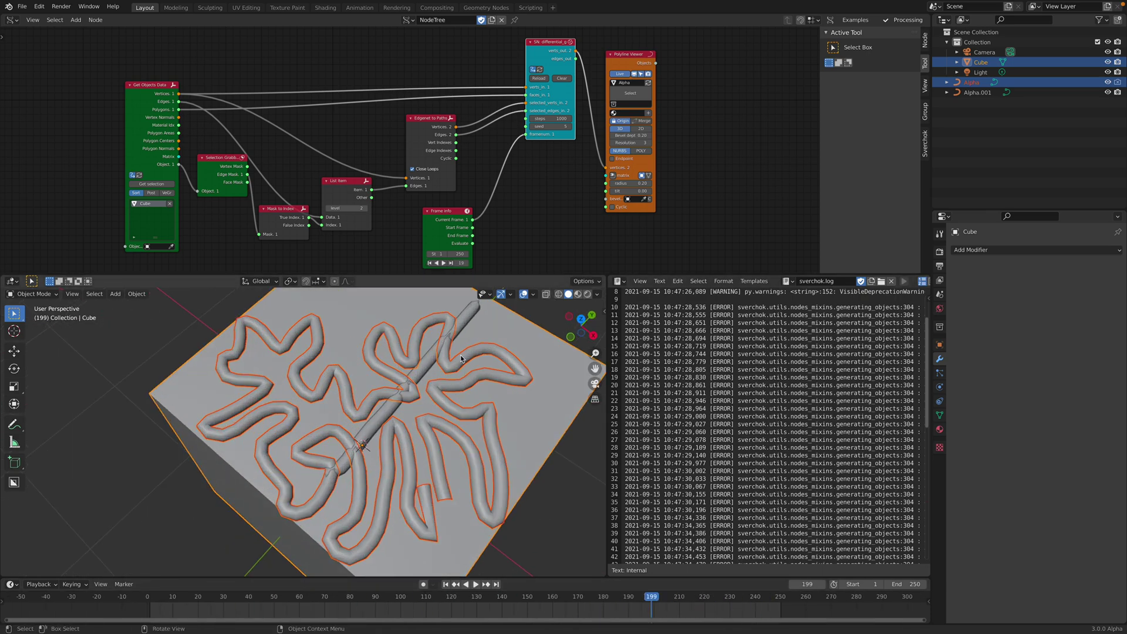
middle_drag(480, 323, 471, 306)
drag(646, 597, 390, 563)
key(space)
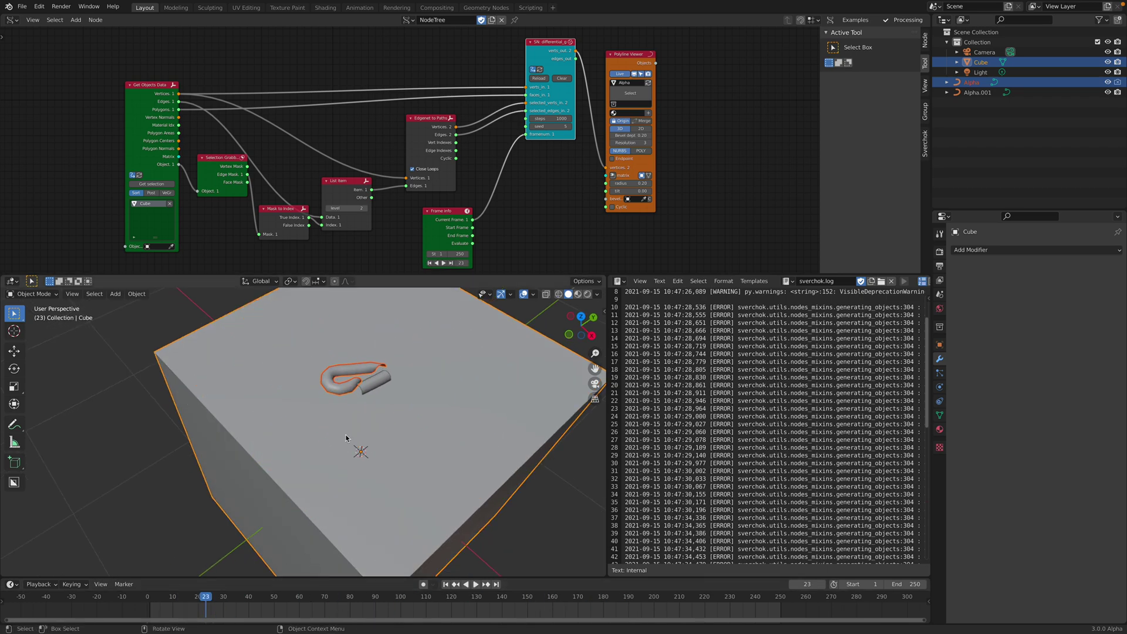
- Select four vertices outlining a small patch beside the curve on the cube's top face in Edit Mode, and return to Object Mode
middle_drag(319, 452, 391, 440)
key(Tab)
scroll(392, 431, up, 3)
middle_drag(434, 397, 372, 394)
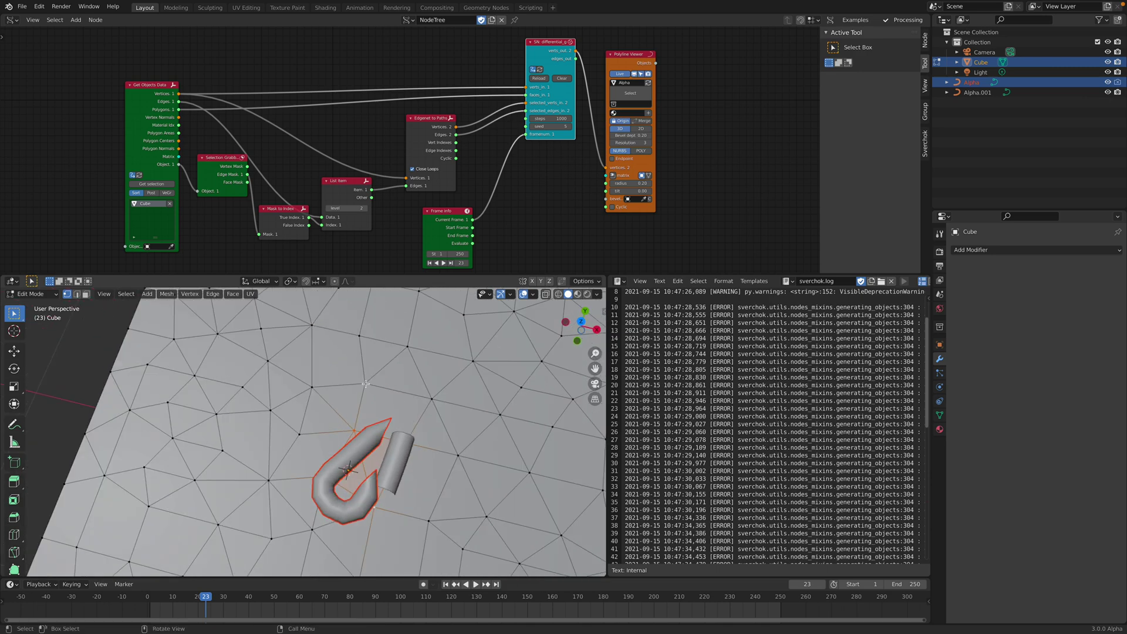
shift+middle_drag(410, 347, 346, 411)
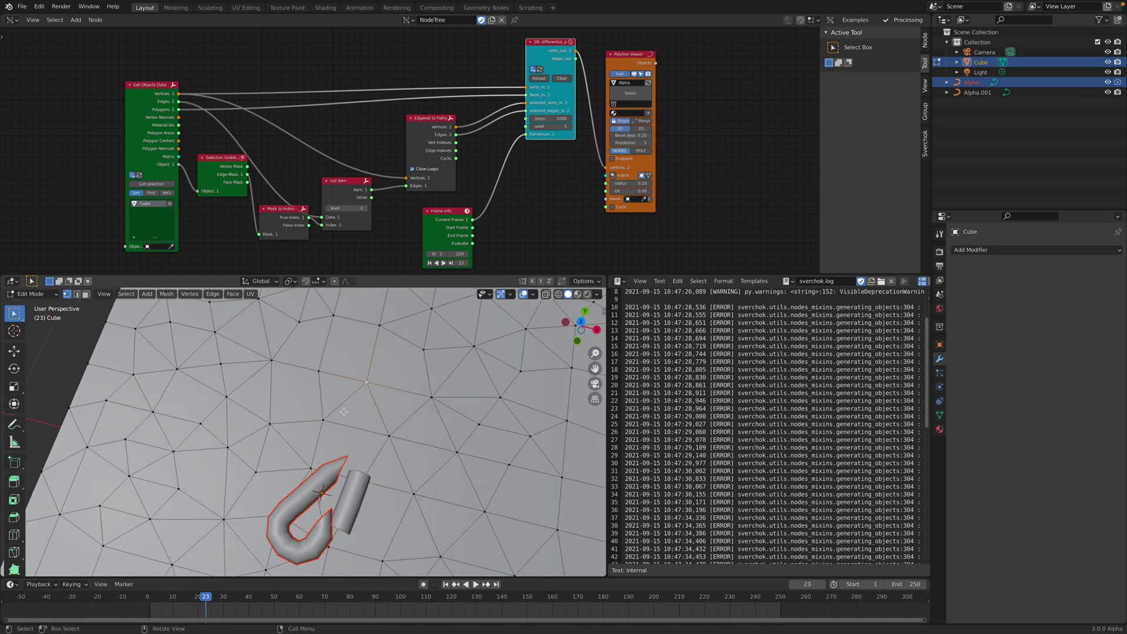
click(324, 417)
shift+click(391, 433)
shift+click(273, 362)
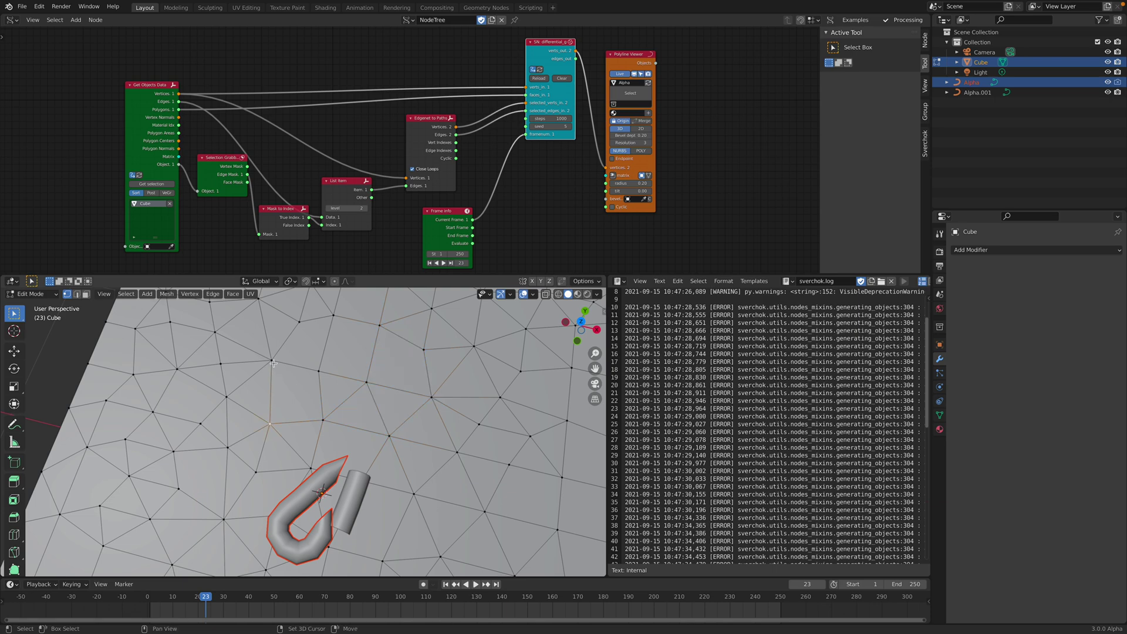
shift+click(324, 417)
scroll(327, 398, down, 3)
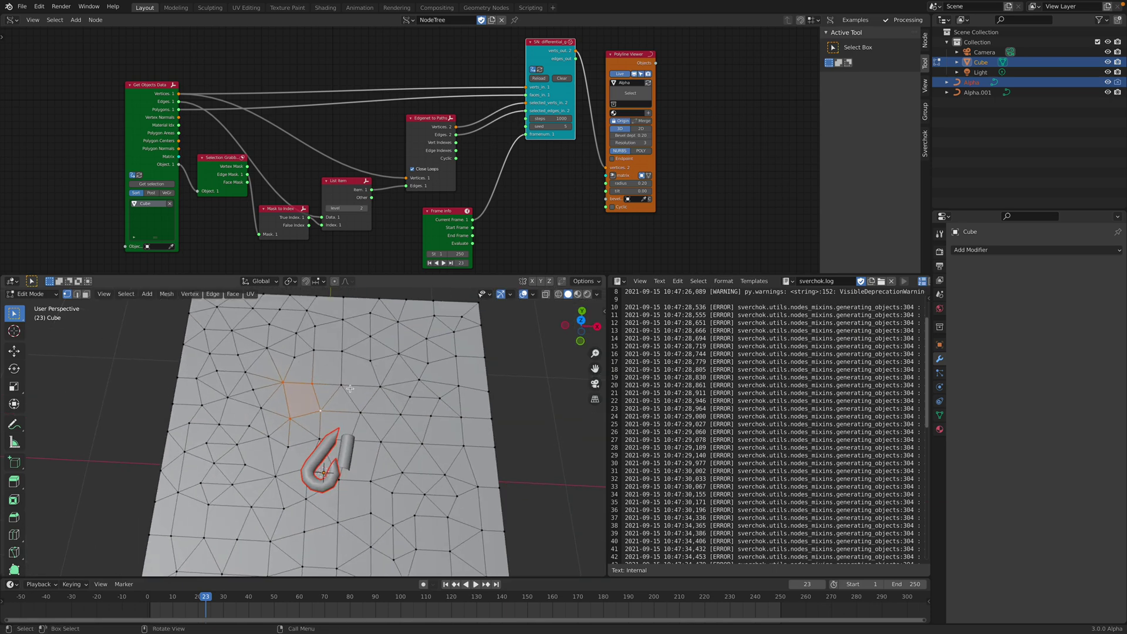
key(Tab)
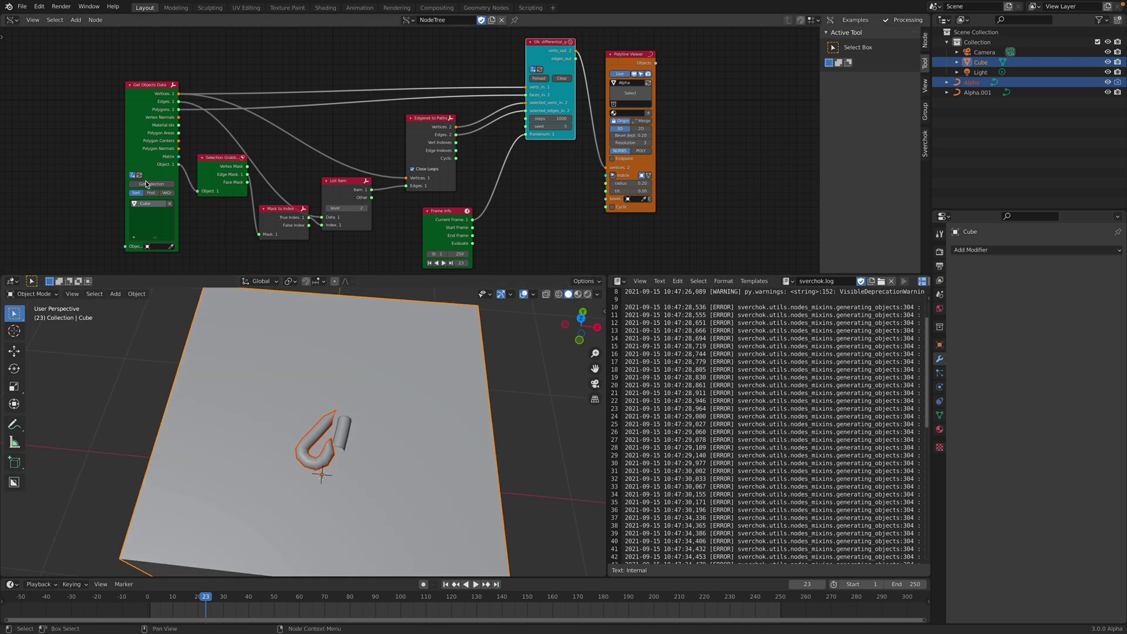
- Update the Get Objects Data node's selection, reselecting only the cube so that the Alpha curve is excluded
click(152, 184)
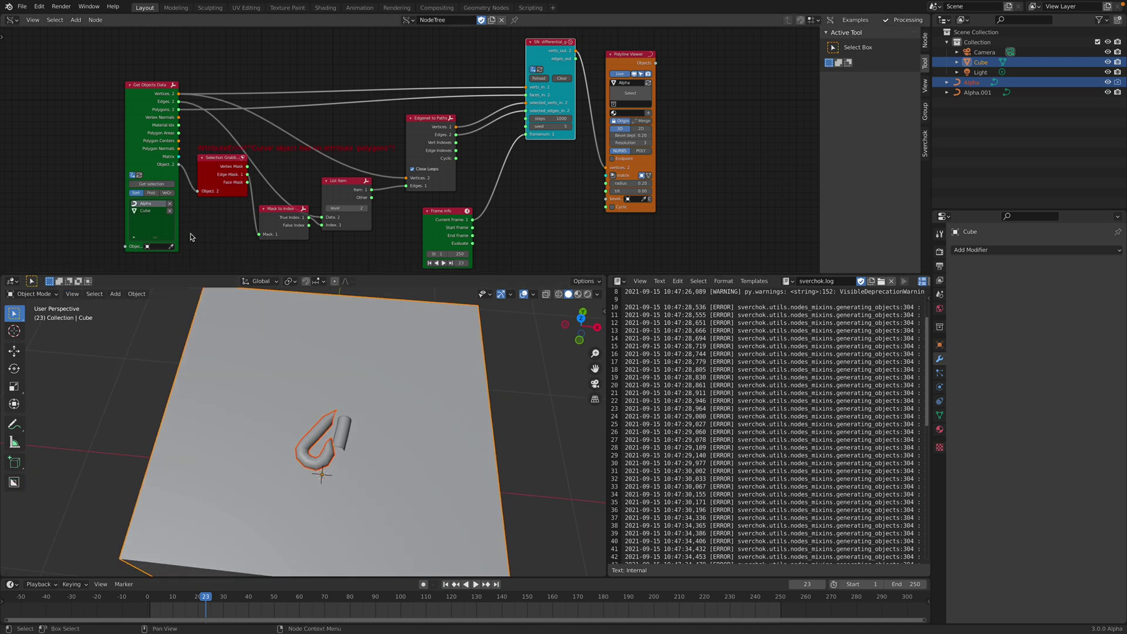
click(266, 341)
click(162, 185)
middle_drag(417, 423, 364, 387)
- Set the differential growth node's steps to 500 and reload its script
click(546, 120)
text(500)
key(Return)
click(538, 78)
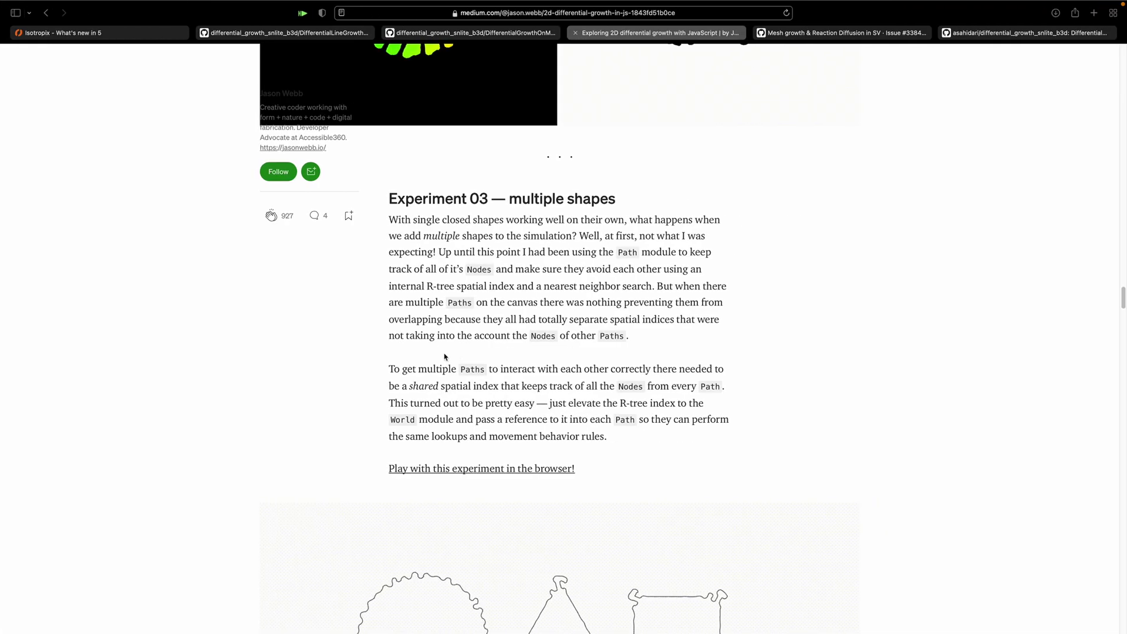
- Look through the JavaScript article's multiple-shape, line-study, playground and plotter examples, glancing at the Sverchok mesh growth issue
scroll(367, 385, down, 6)
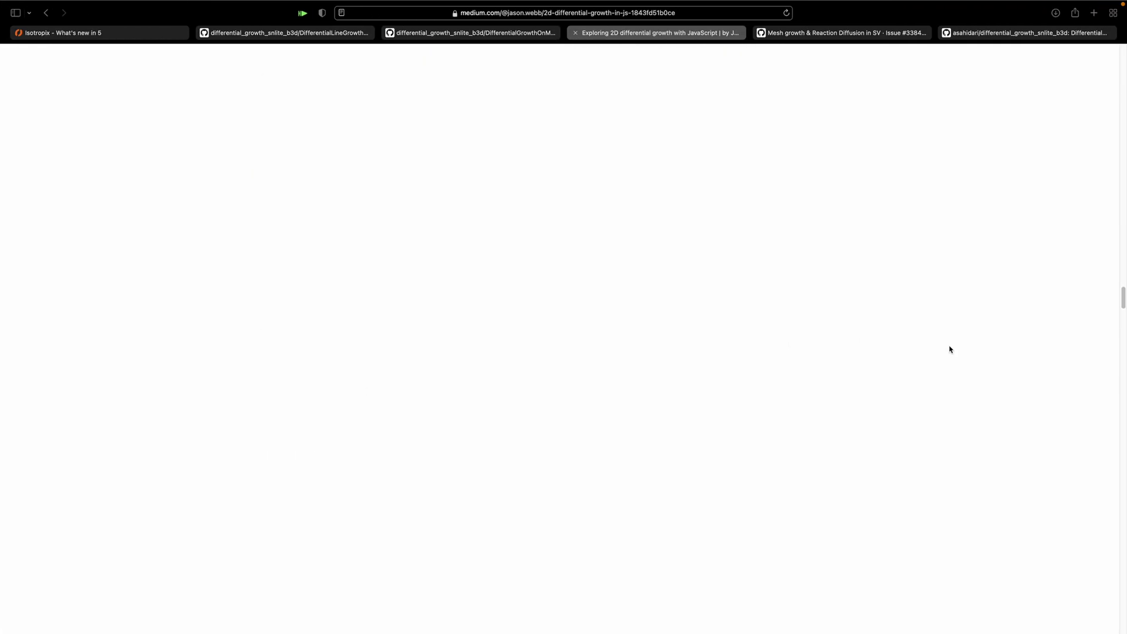
click(810, 35)
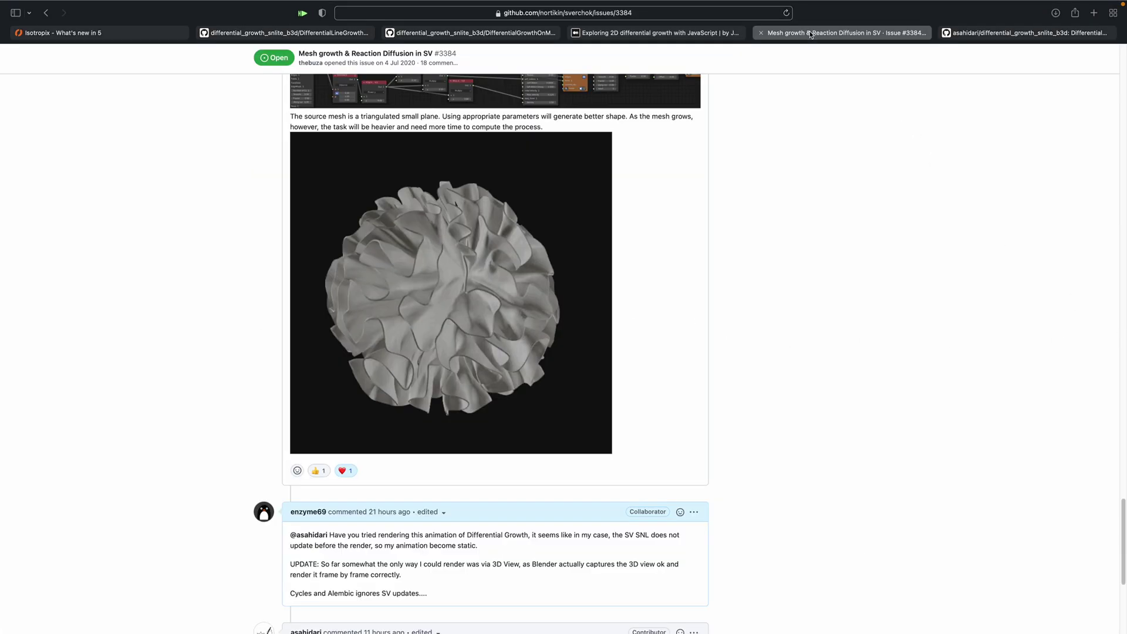
click(703, 35)
scroll(684, 259, down, 15)
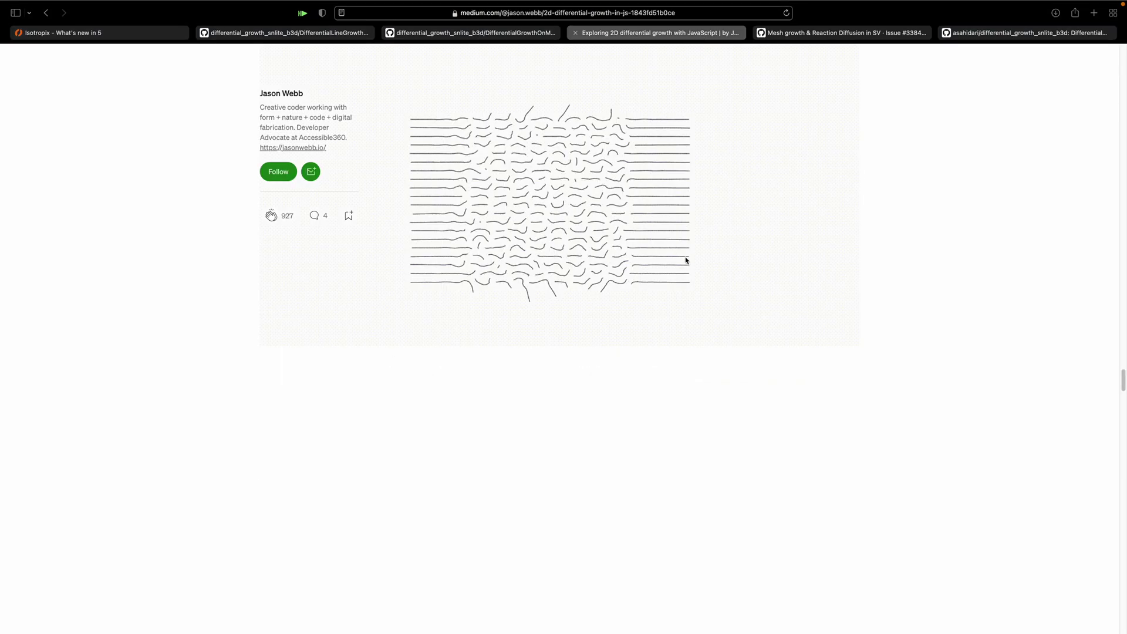
scroll(357, 372, down, 12)
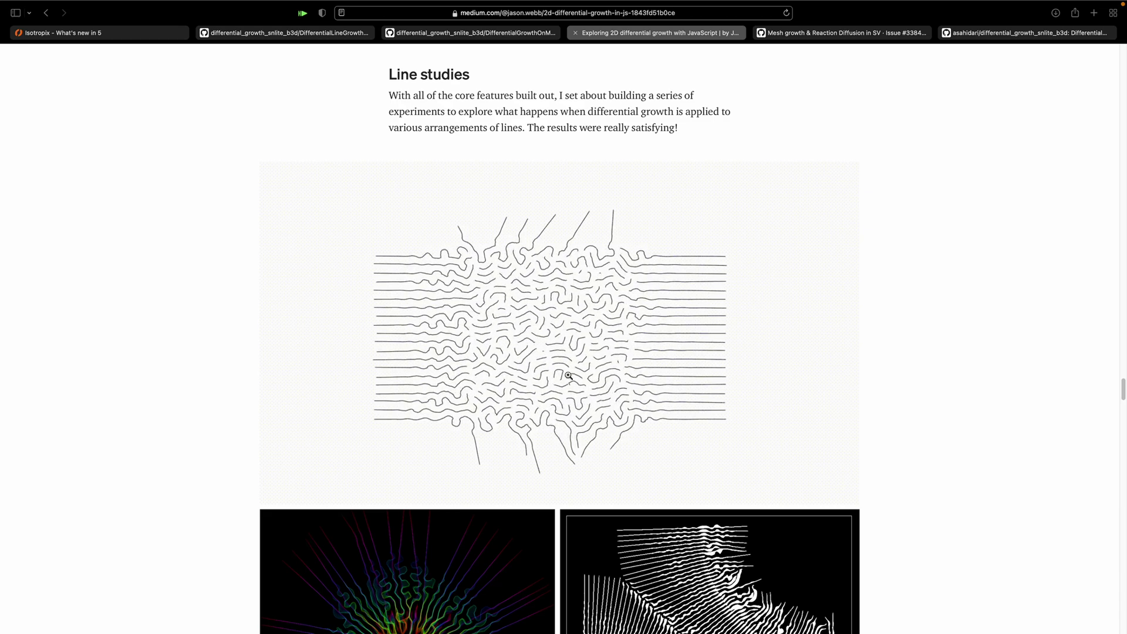
scroll(491, 194, down, 20)
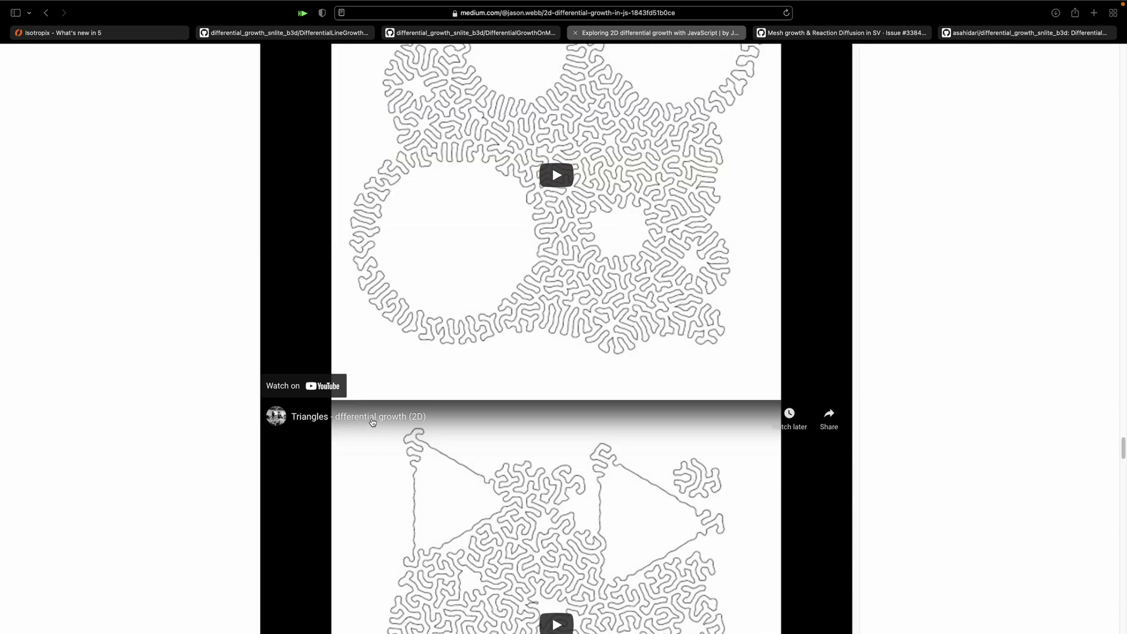
scroll(371, 422, down, 20)
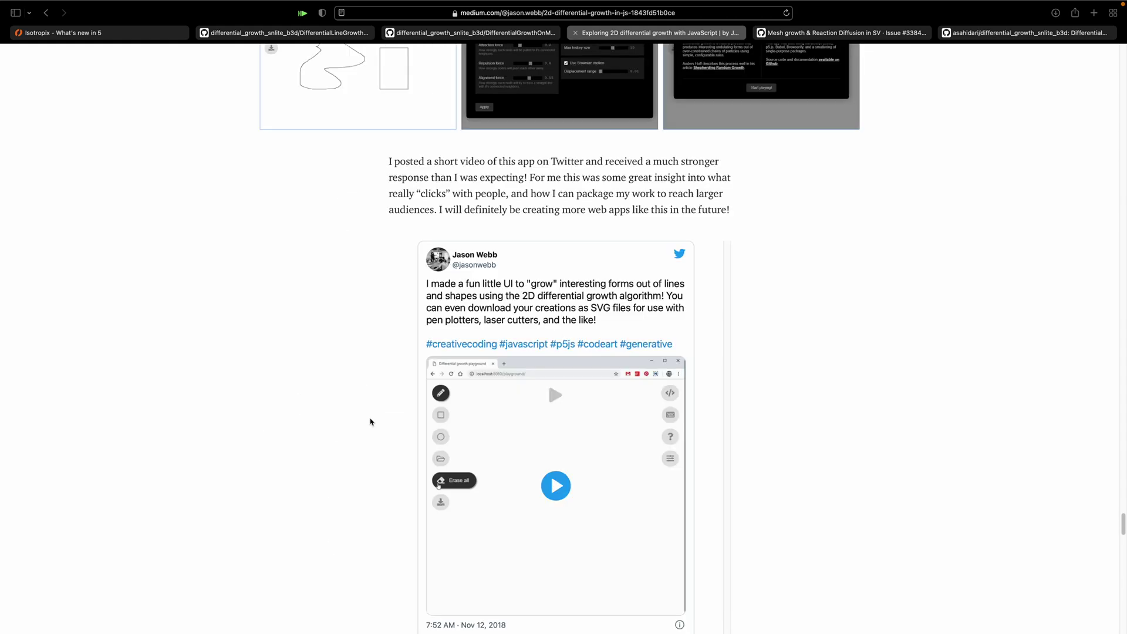
scroll(370, 421, down, 15)
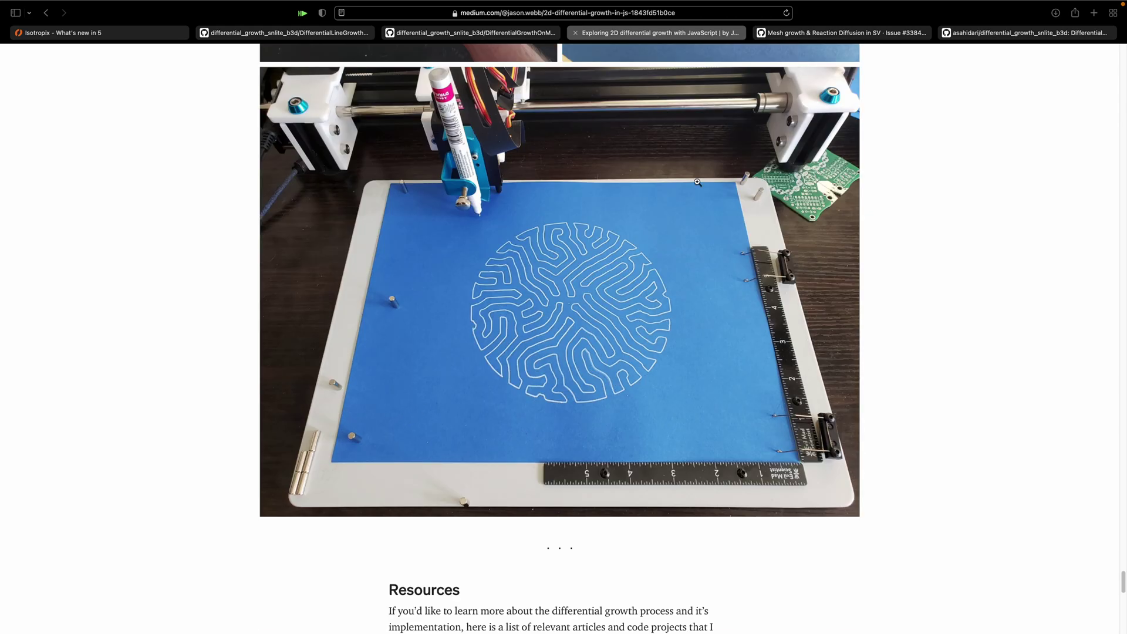
- Return to Blender and play the animation to grow the curve across the cube's top face, stopping near frame 238
scroll(634, 308, up, 5)
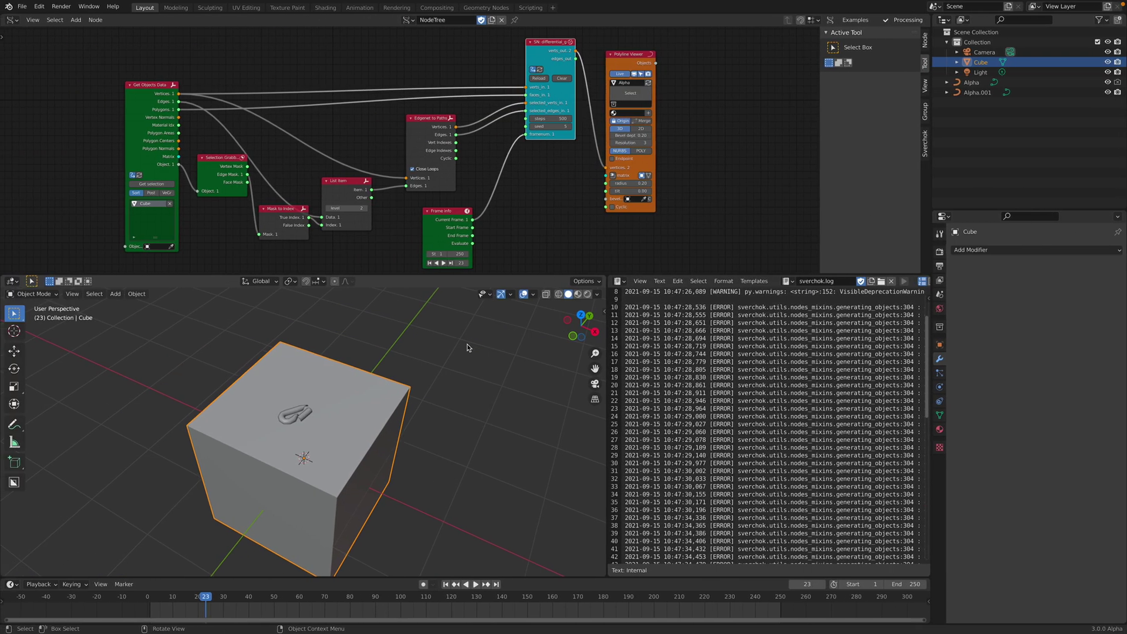
middle_drag(376, 411, 424, 428)
key(space)
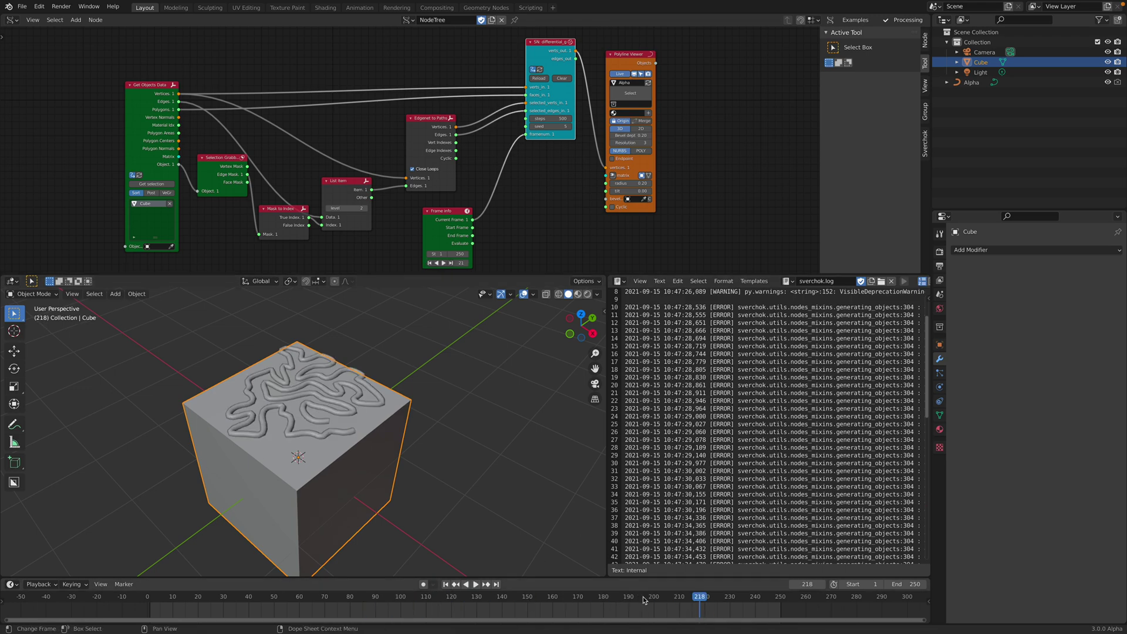
key(space)
- Set the timeline's end frame to 1000 and scrub to frame 600 to grow the curve further over the cube
click(909, 583)
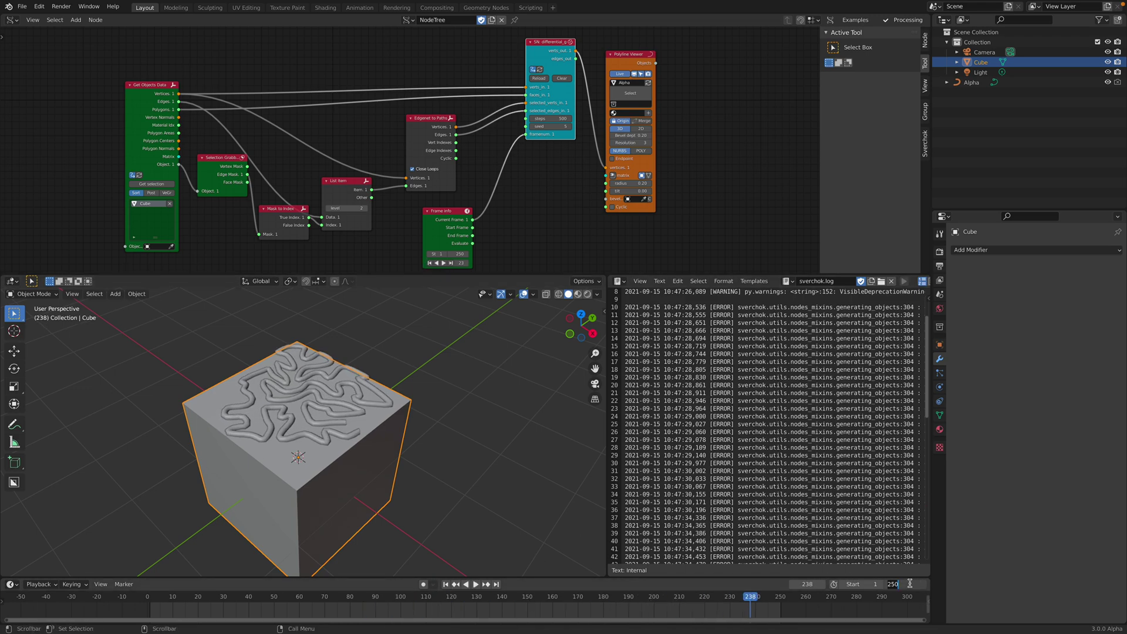
key(Return)
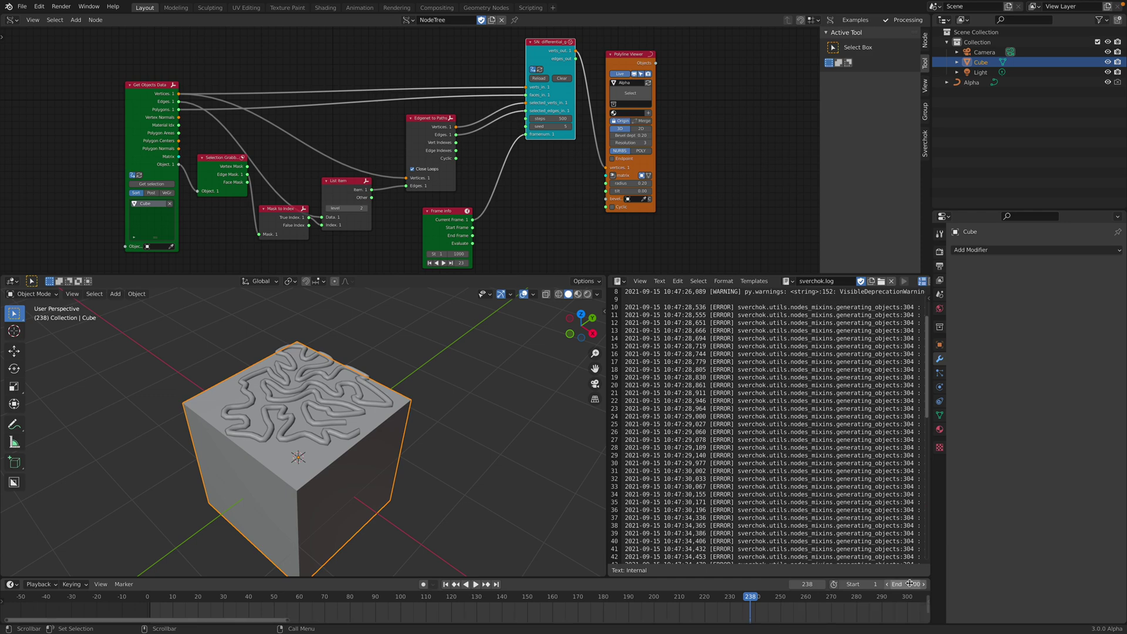
scroll(734, 608, down, 8)
drag(626, 604, 749, 615)
scroll(737, 615, down, 3)
scroll(738, 613, down, 4)
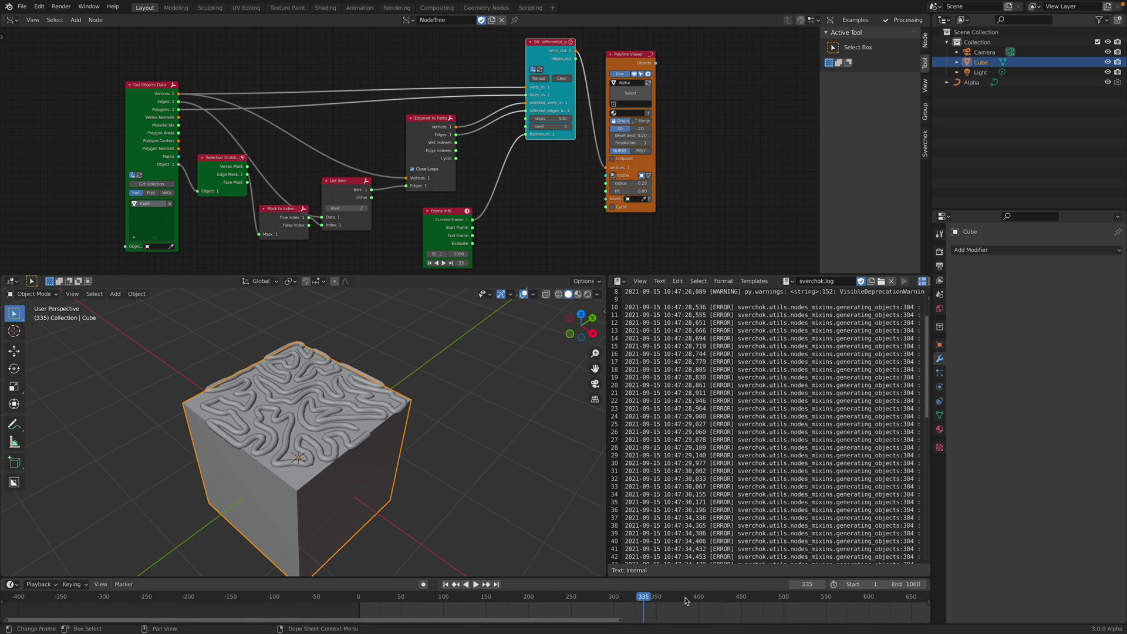
scroll(794, 601, down, 3)
middle_drag(734, 603, 680, 604)
drag(677, 603, 644, 613)
middle_drag(376, 487, 439, 425)
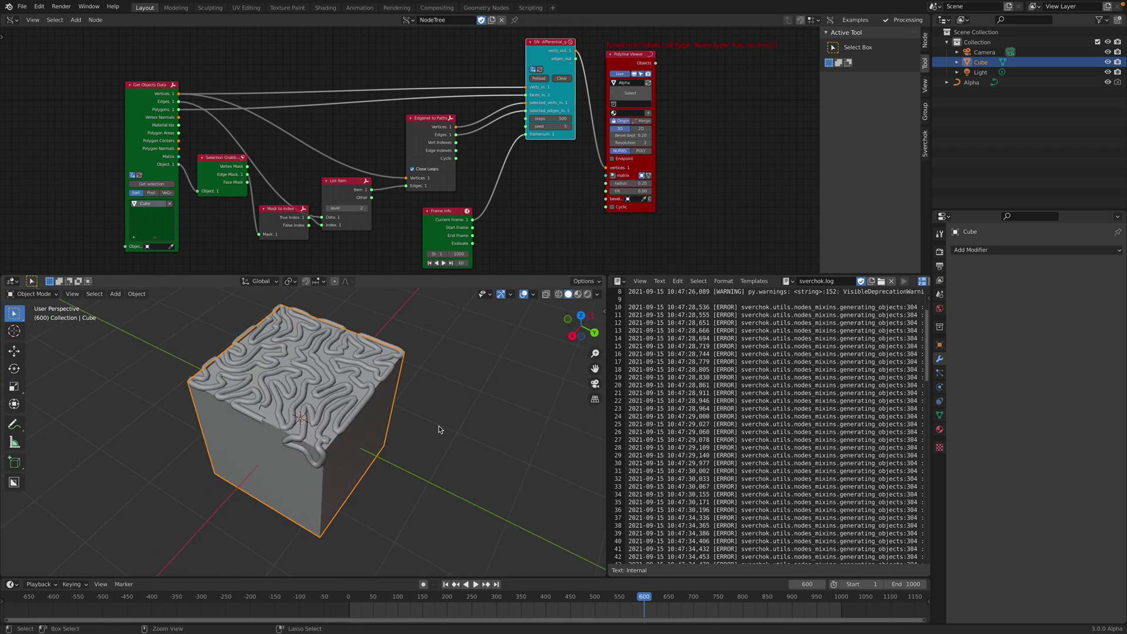
- Save the file, and save an incremented version as demo_SNL_diffCube_002.blend
key(ctrl+s)
click(21, 6)
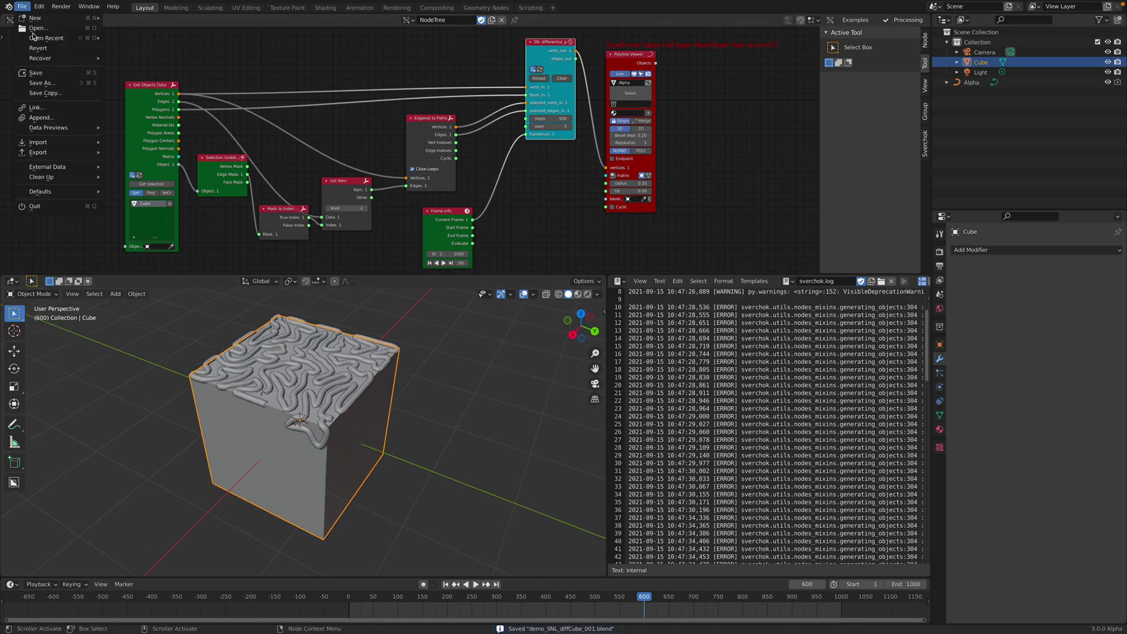
click(43, 82)
click(667, 583)
click(778, 583)
click(474, 396)
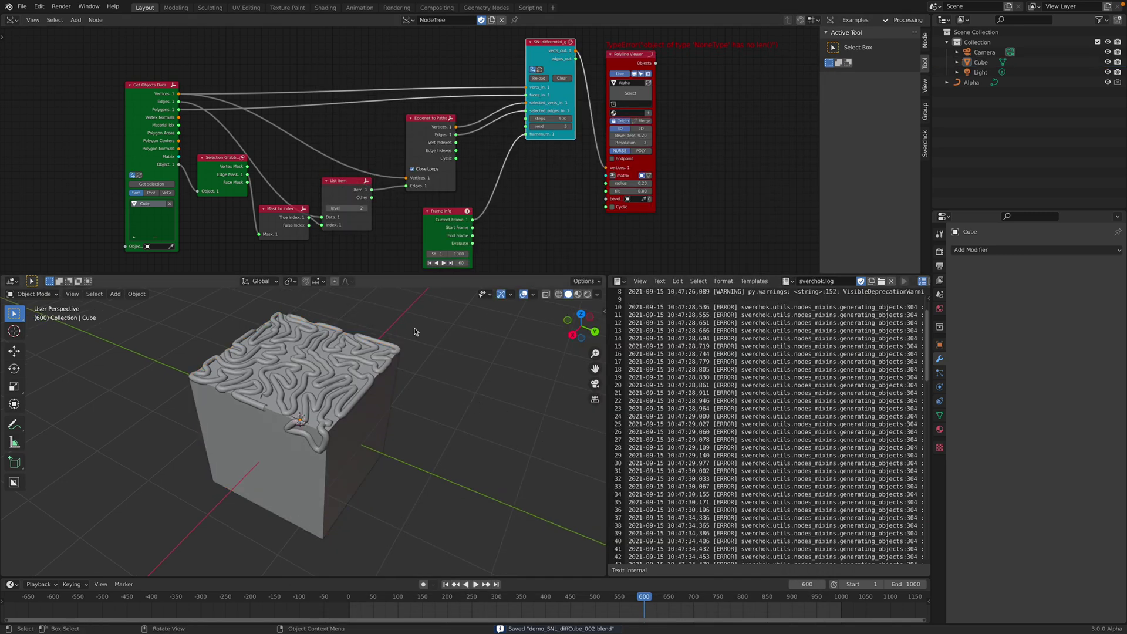
- Add a Torus generator node in the empty space below the existing growth nodes
ctrl+middle_drag(424, 258, 432, 280)
middle_drag(481, 229, 366, 168)
ctrl+middle_drag(366, 168, 423, 160)
middle_drag(344, 341, 337, 331)
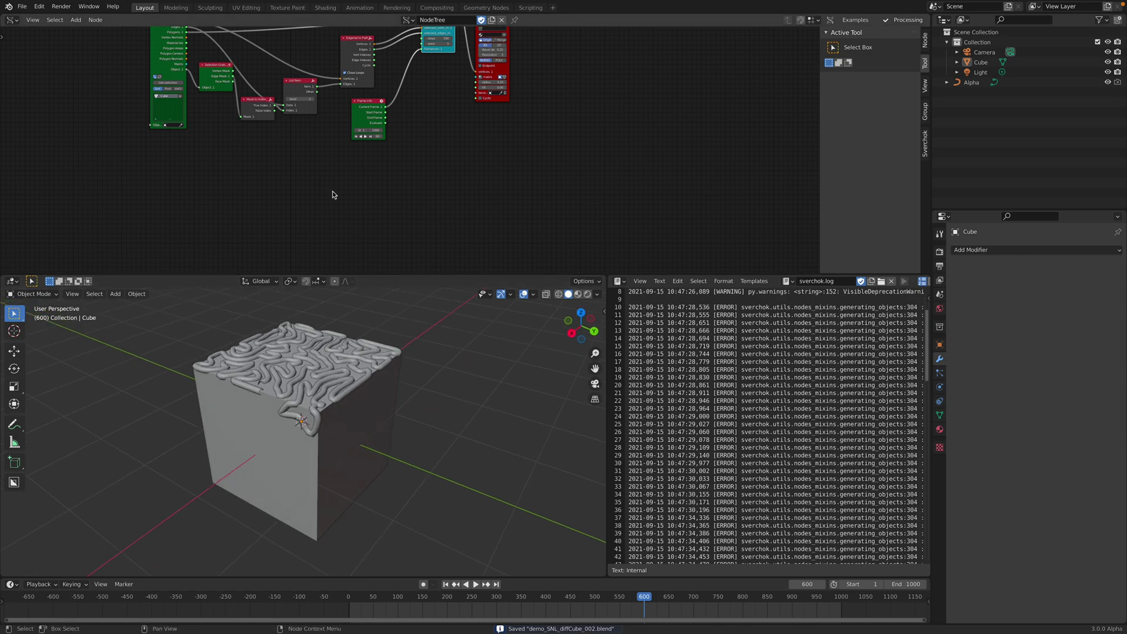
middle_drag(332, 191, 355, 199)
key(shift+a)
click(347, 196)
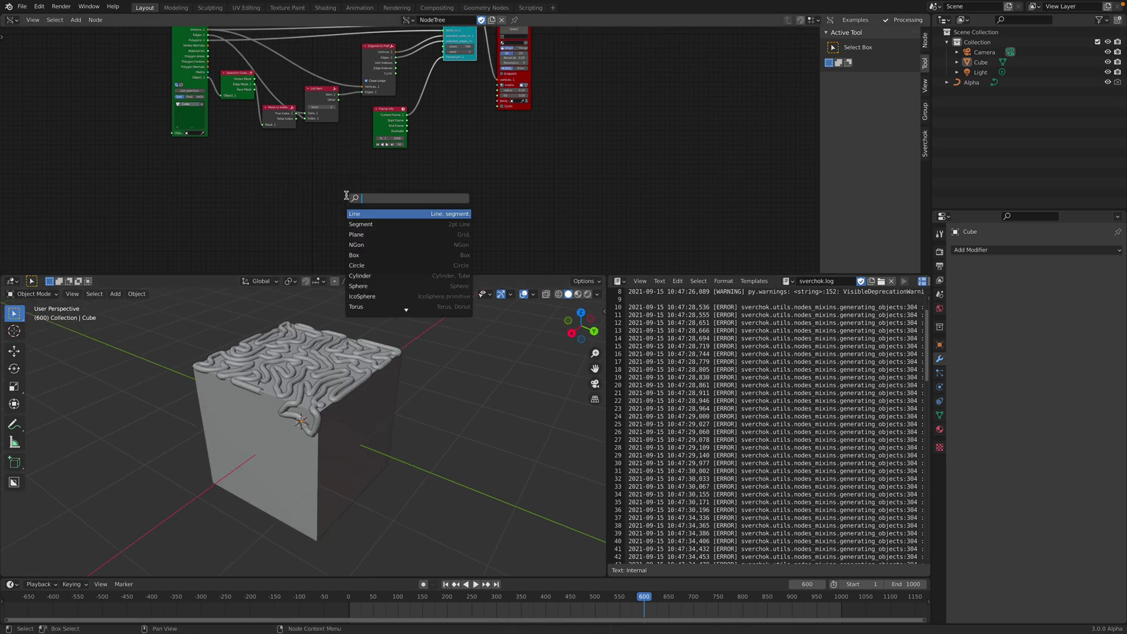
text(toru)
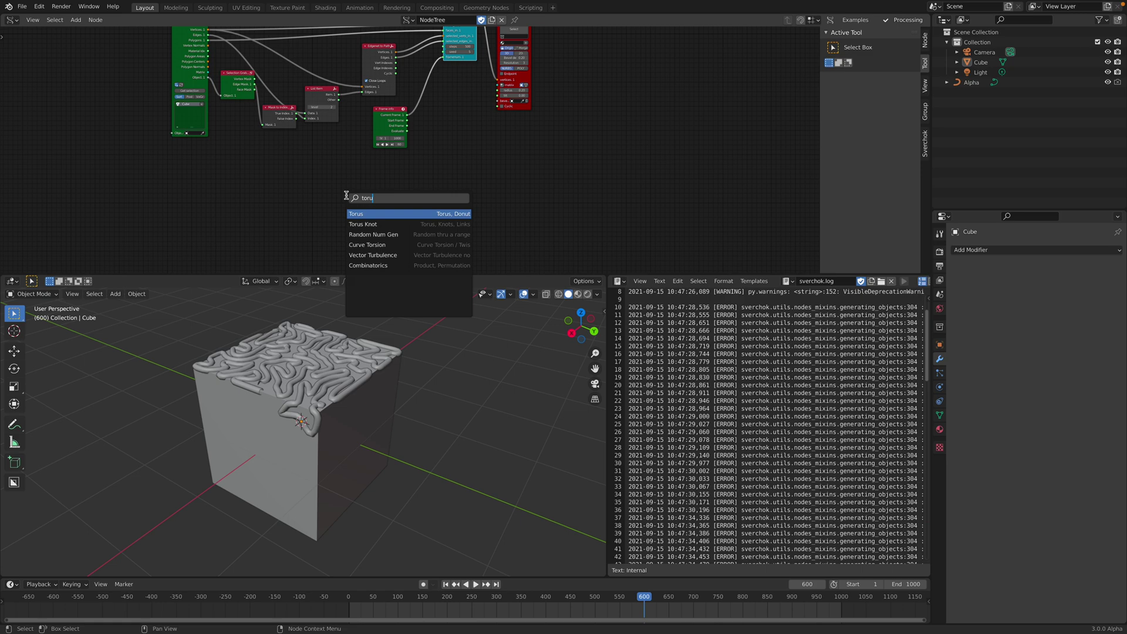
key(Return)
click(288, 191)
- Add a Mesh viewer node beside the Torus node and connect the torus vertices, edges and polygons to it
middle_drag(346, 175, 351, 149)
key(alt+space)
text(mesh v)
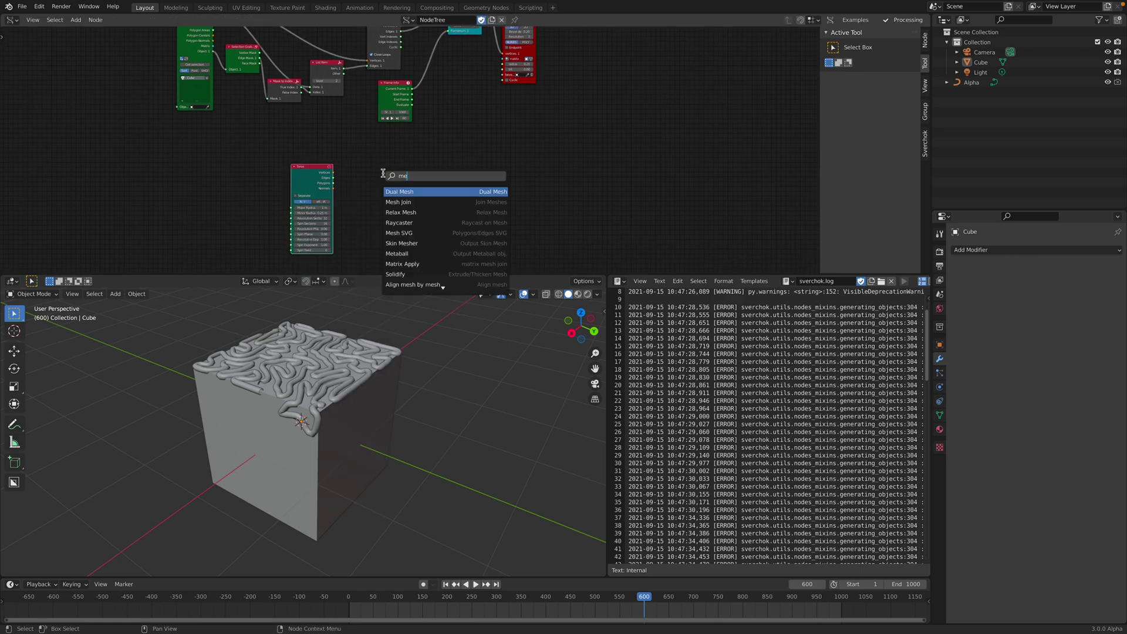
key(Return)
click(312, 177)
shift+click(398, 186)
key(f)
- Set the torus's major radius to 1.9 m and minor radius to 0.35 m, and move the Mesh viewer node farther away
middle_drag(433, 367, 425, 402)
scroll(426, 399, up, 2)
scroll(311, 214, up, 1)
middle_drag(304, 214, 321, 165)
scroll(321, 170, up, 4)
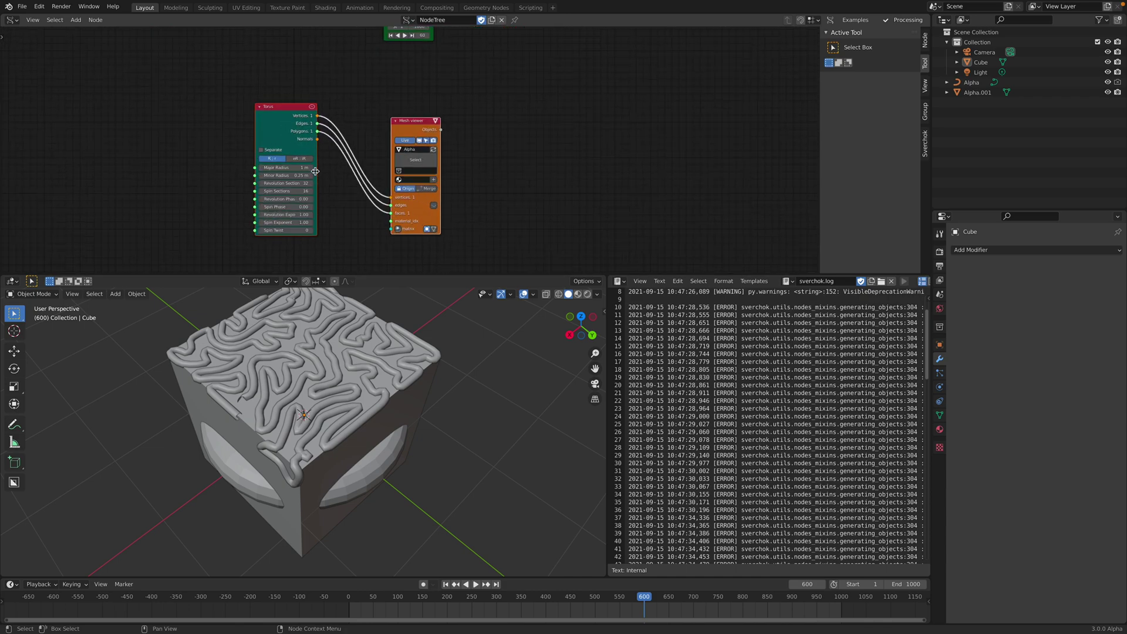
mouse_move(292, 168)
mouse_down()
mouse_move(345, 169)
mouse_move(299, 175)
mouse_up()
middle_drag(458, 440, 470, 414)
click(470, 414)
click(493, 124)
key(alt+space)
text(d)
key(Escape)
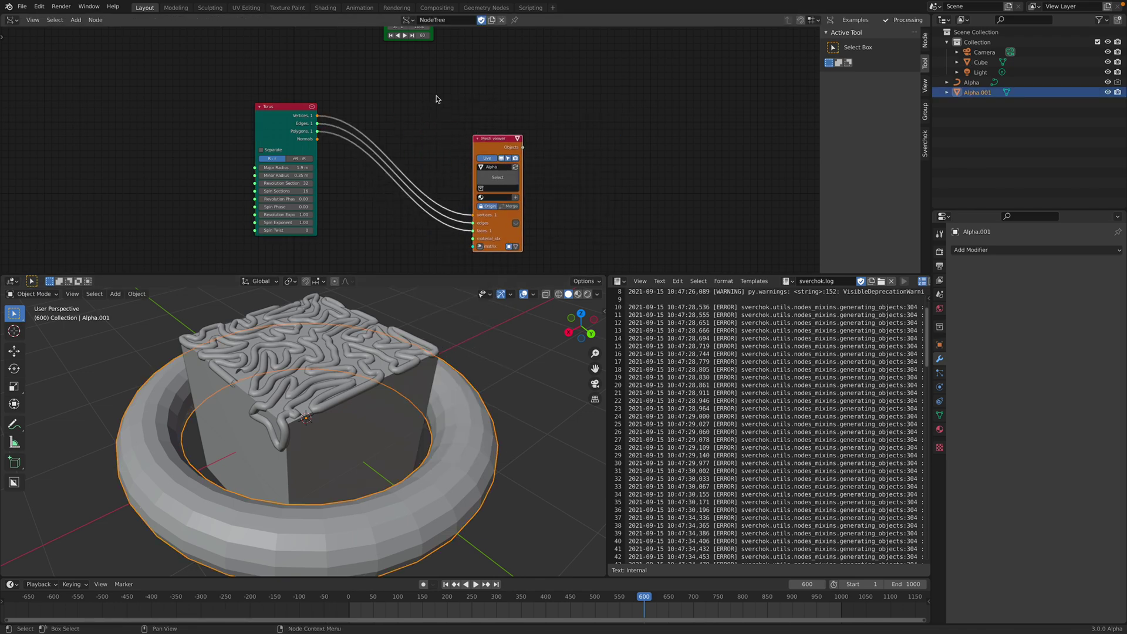
- Add a Merge by Distance node between the Torus and Mesh viewer nodes
scroll(437, 97, up, 2)
key(shift+a)
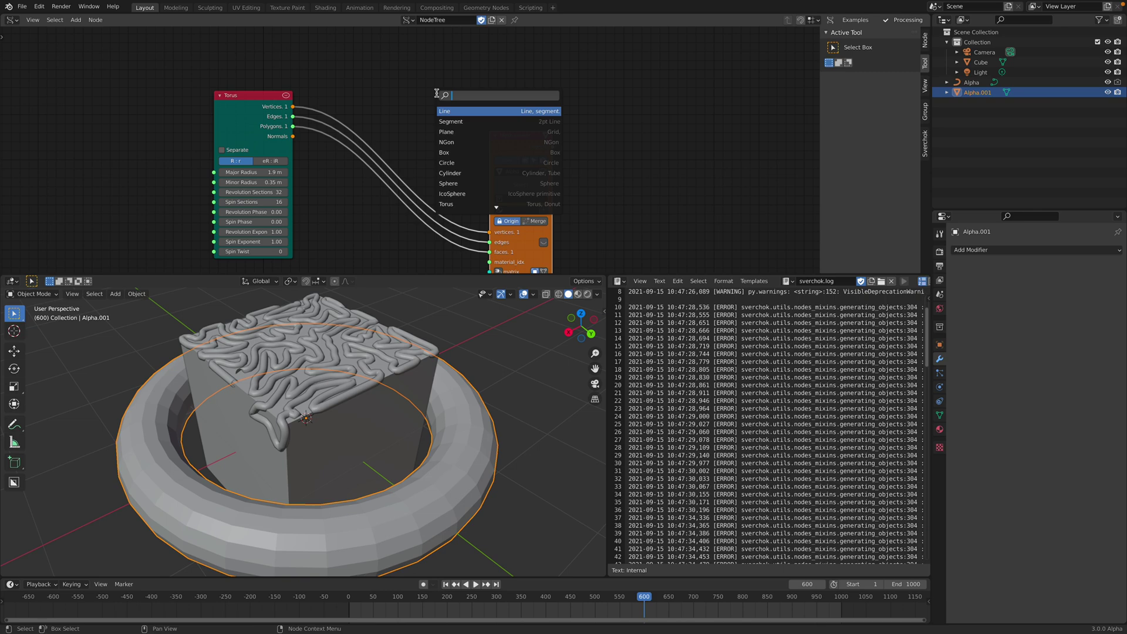
text(merge)
key(Return)
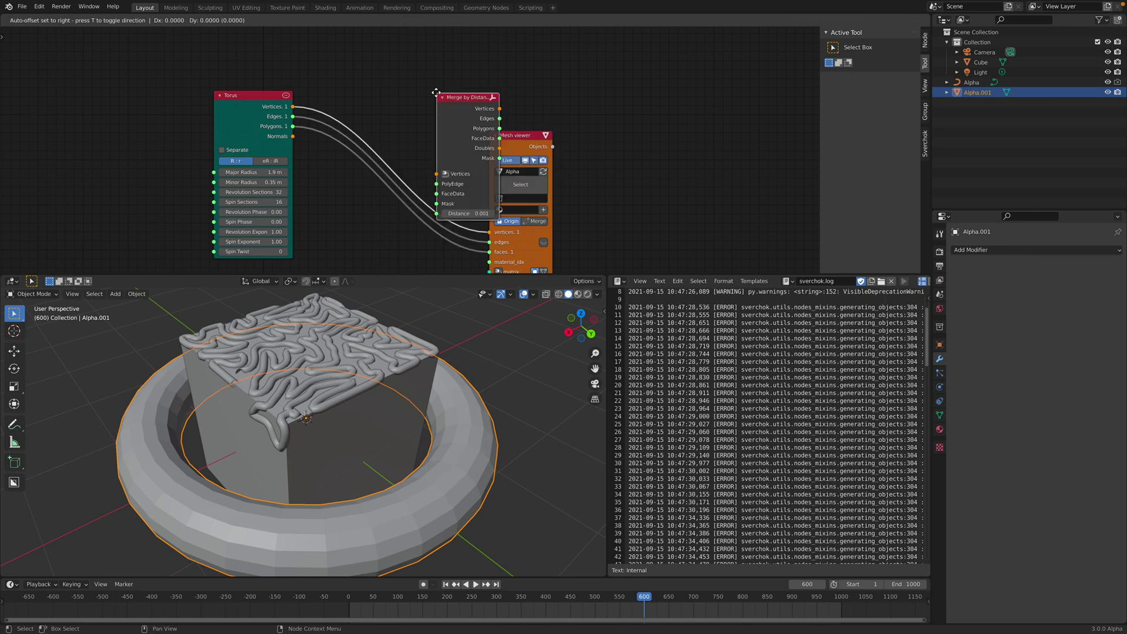
click(307, 217)
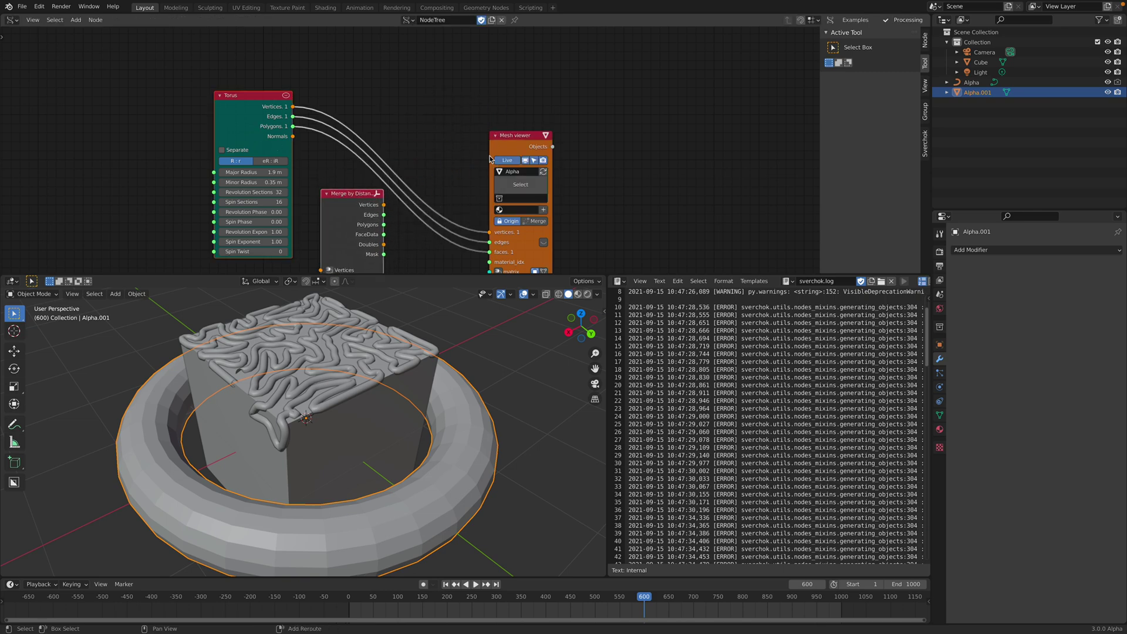
- Route the torus vertices and polygons through the Merge by Distance node into the Mesh viewer, and tidy the node's placement
key(shift+f)
click(425, 198)
middle_drag(425, 198, 429, 174)
drag(360, 180, 383, 122)
scroll(442, 379, up, 2)
scroll(442, 379, down, 4)
- Show the viewport in wireframe and set the torus to 48 spin sections and 74 revolution sections
key(z)
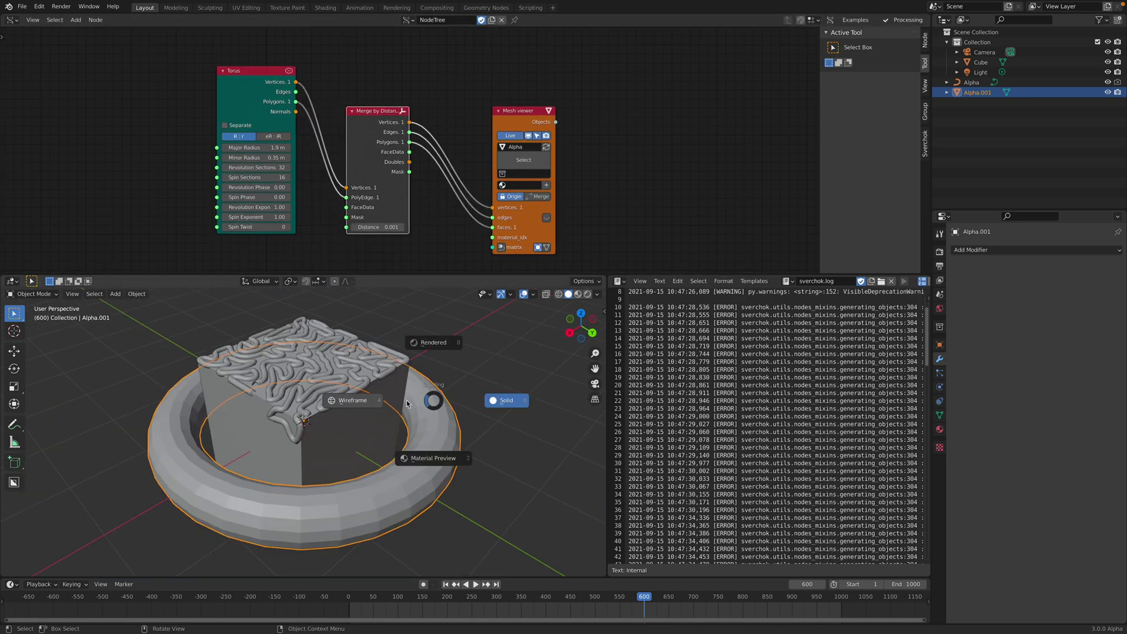
click(356, 398)
scroll(273, 162, up, 2)
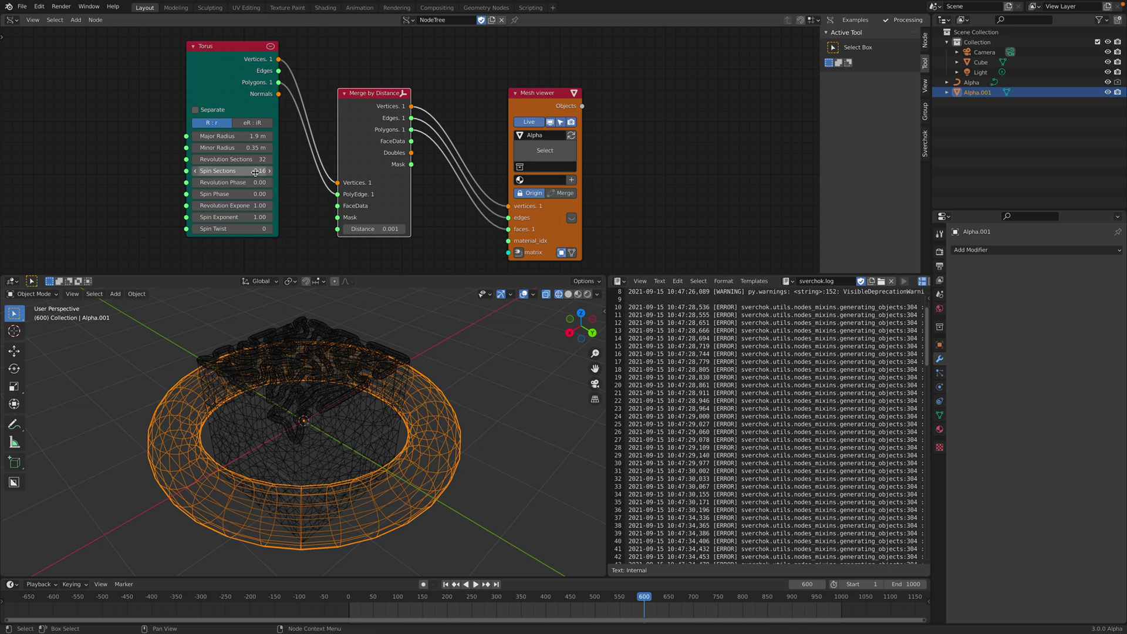
drag(253, 171, 292, 171)
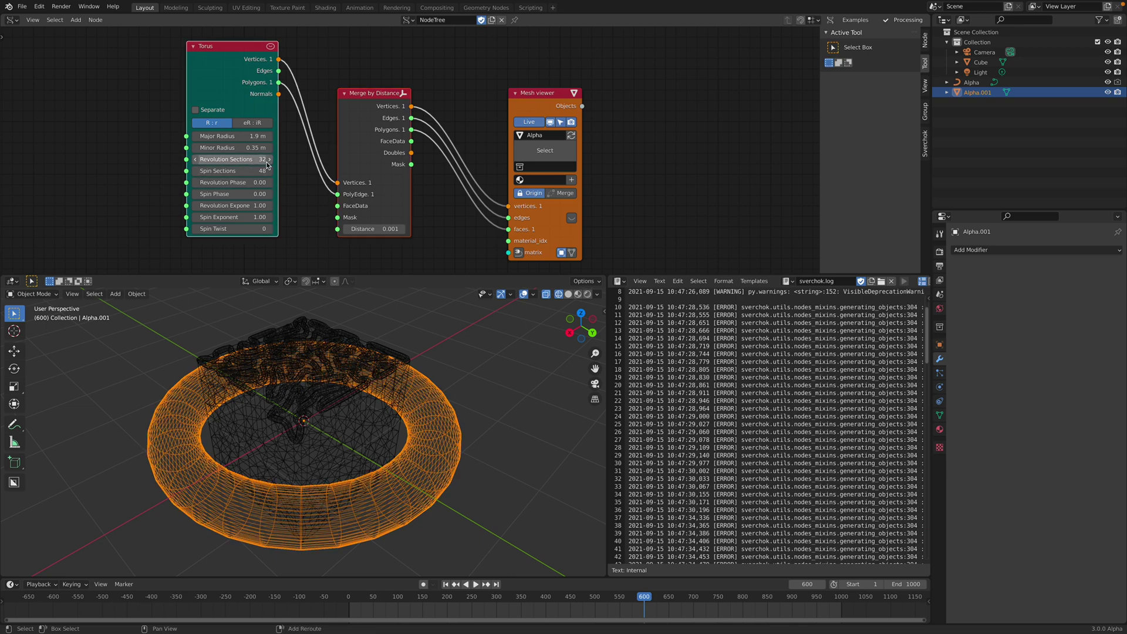
drag(253, 159, 311, 159)
- Set the Merge by Distance node's distance to 0.169 so the torus becomes an irregular triangulated mesh
drag(390, 130, 398, 113)
drag(388, 212, 422, 212)
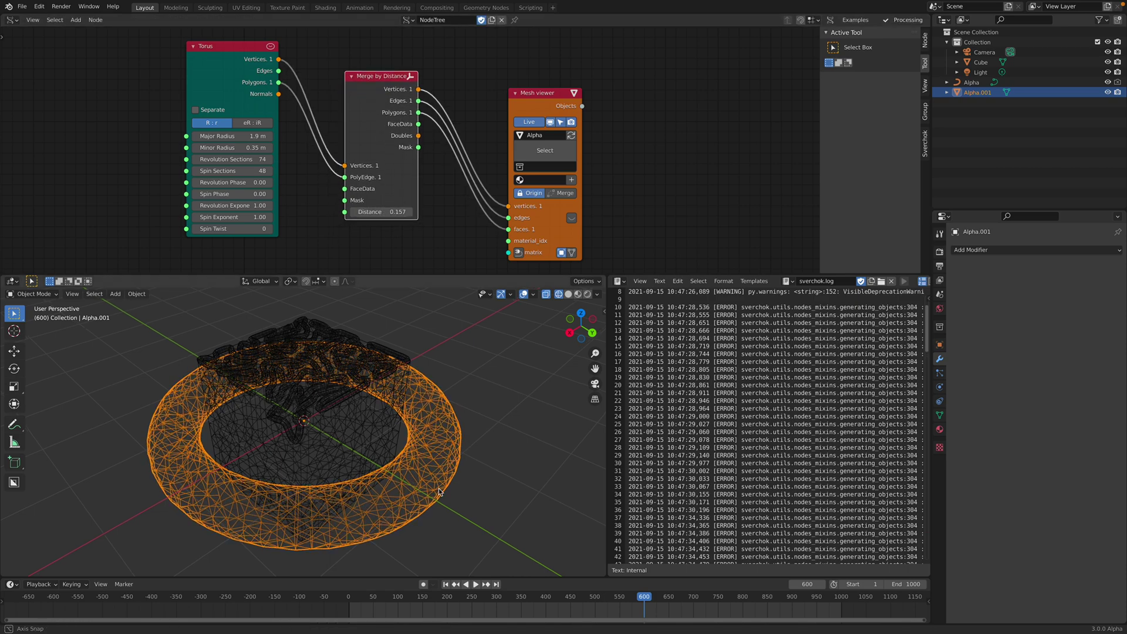
middle_drag(369, 399, 399, 362)
drag(380, 212, 390, 212)
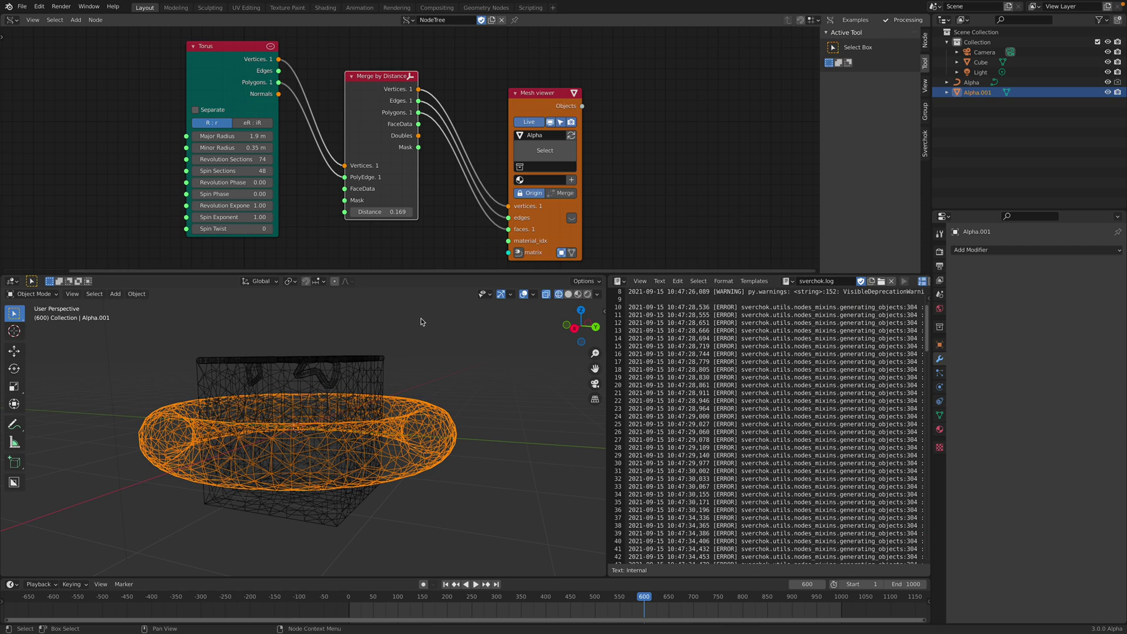
middle_drag(546, 308, 497, 347)
- Delete the Torus, Merge by Distance and Mesh viewer nodes, keeping the generated torus mesh in the scene
key(x)
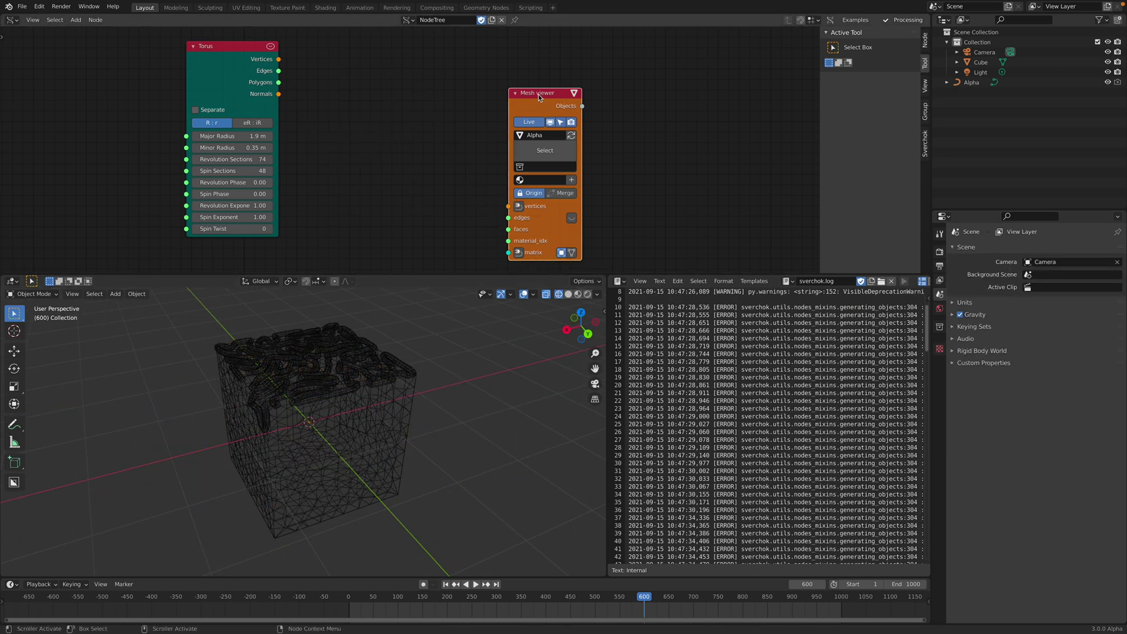
click(248, 52)
key(x)
click(528, 100)
key(x)
click(449, 392)
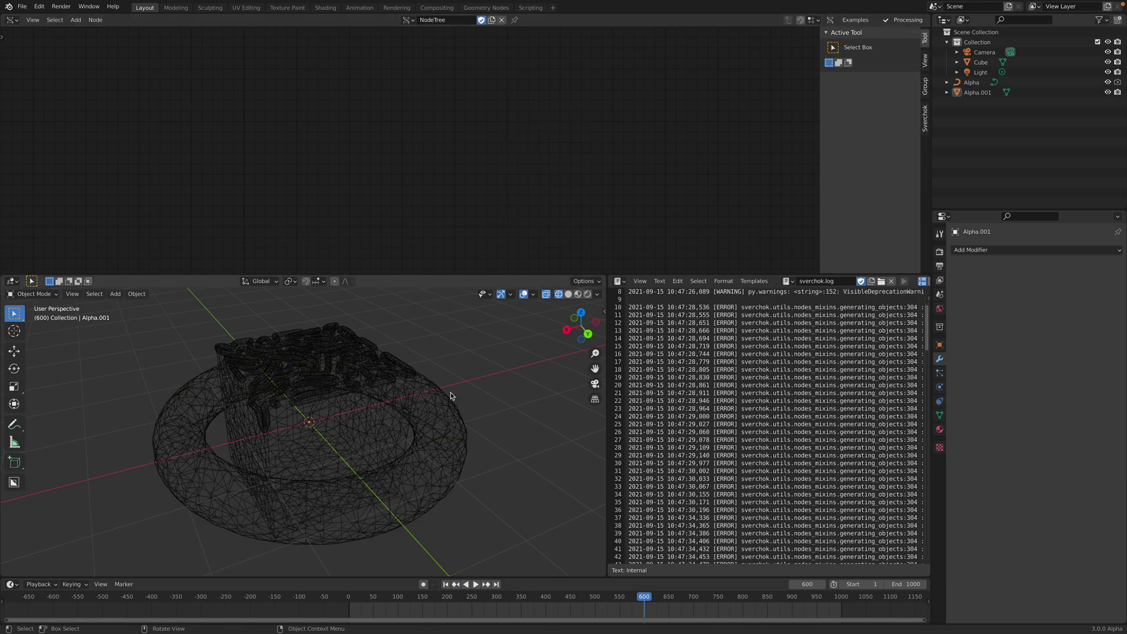
- Return the viewport to solid shading and save the file
key(z)
click(397, 395)
middle_drag(397, 395, 443, 398)
key(z)
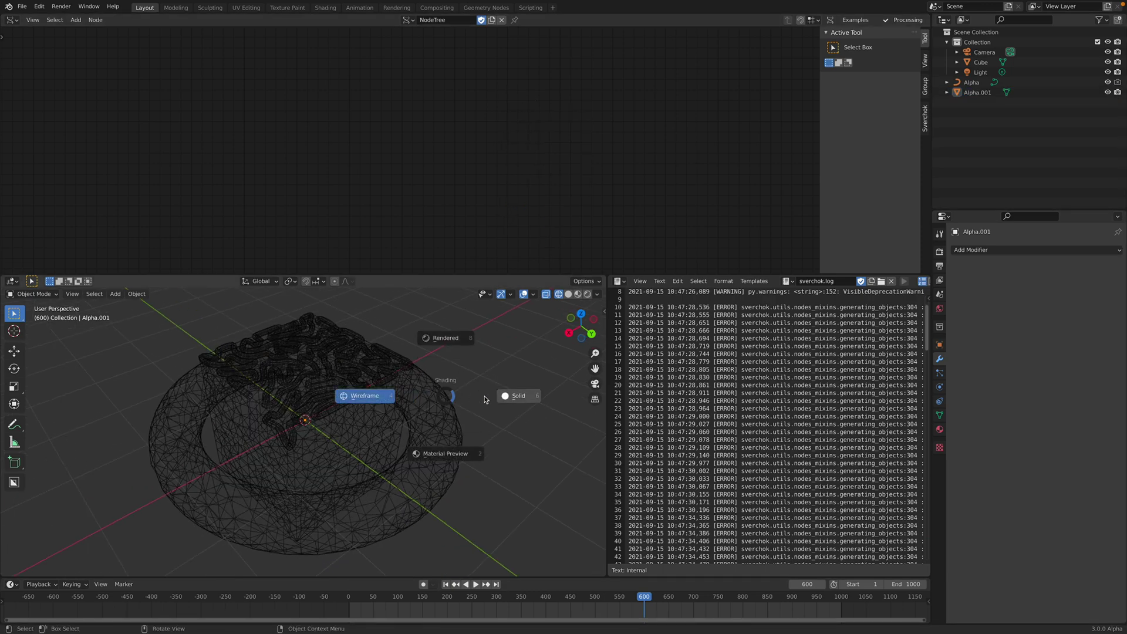
click(485, 399)
click(438, 406)
key(ctrl+s)
- Select a small patch of vertices on the torus's outer side in Edit Mode, and return to Object Mode
scroll(316, 477, down, 1)
click(296, 473)
key(Tab)
scroll(332, 506, up, 1)
key(Tab)
shift+middle_drag(297, 516, 335, 483)
click(243, 472)
key(Tab)
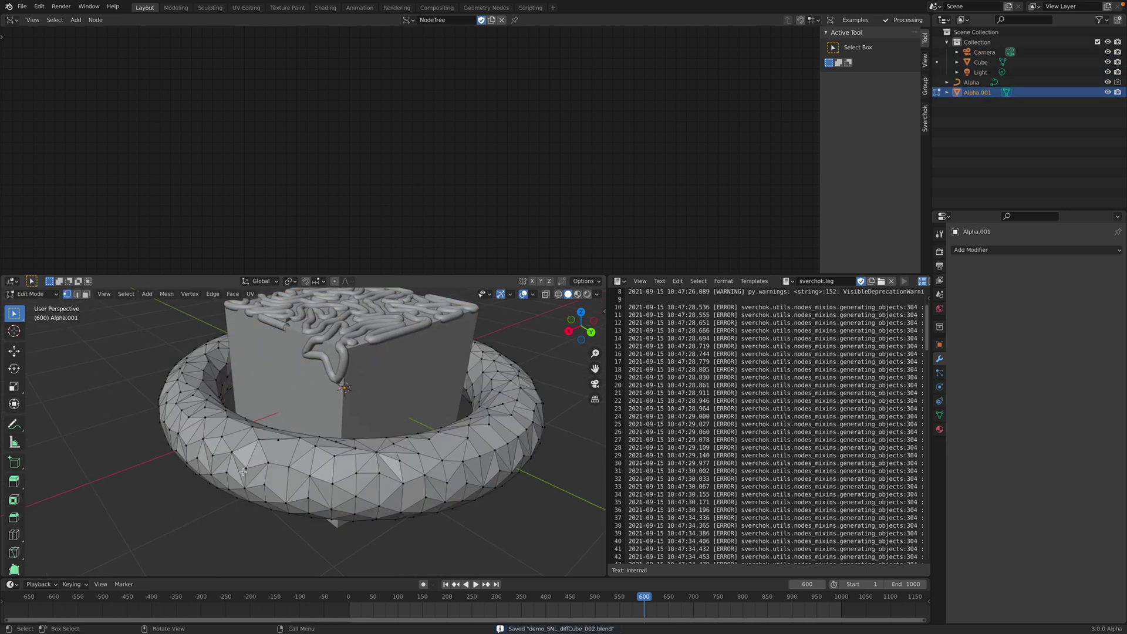
scroll(261, 466, up, 4)
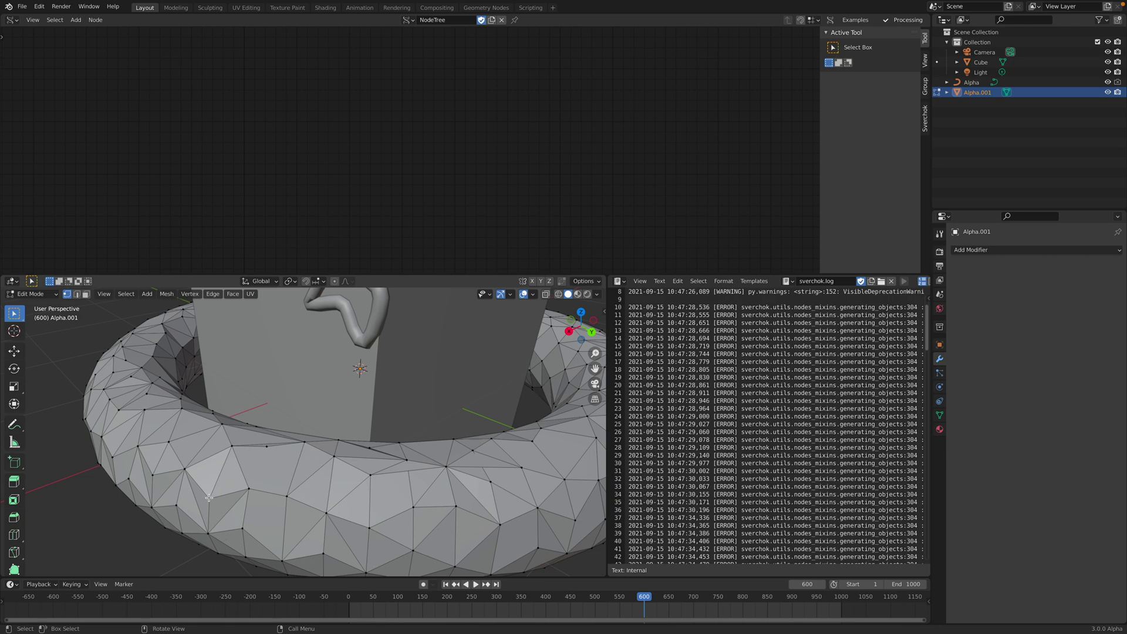
scroll(239, 482, down, 4)
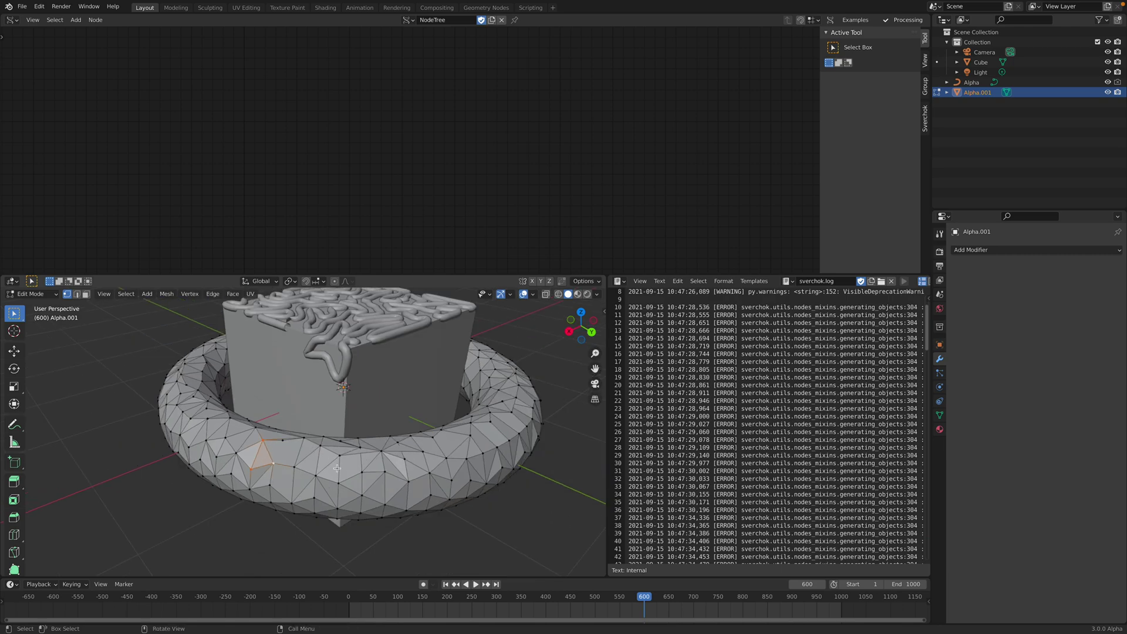
key(Tab)
- Bring back the differential growth node tree and load the torus Alpha.001 into the Get Objects Data node
middle_drag(395, 354, 406, 352)
click(409, 23)
click(411, 36)
scroll(483, 118, down, 12)
middle_drag(468, 131, 489, 211)
scroll(488, 211, up, 12)
middle_drag(273, 122, 303, 163)
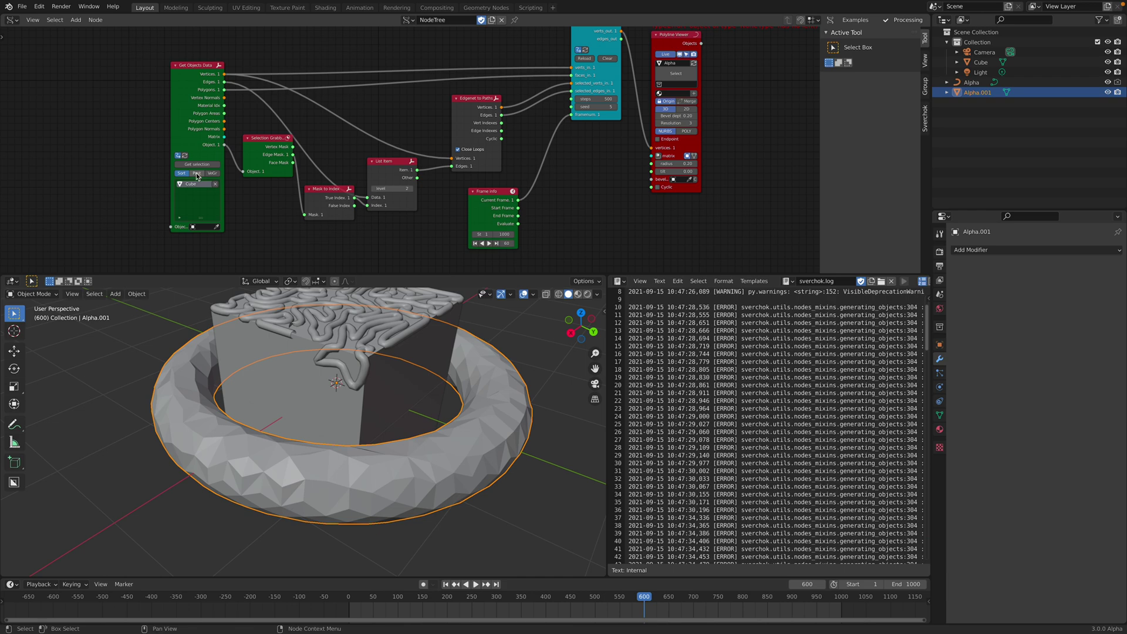
click(191, 165)
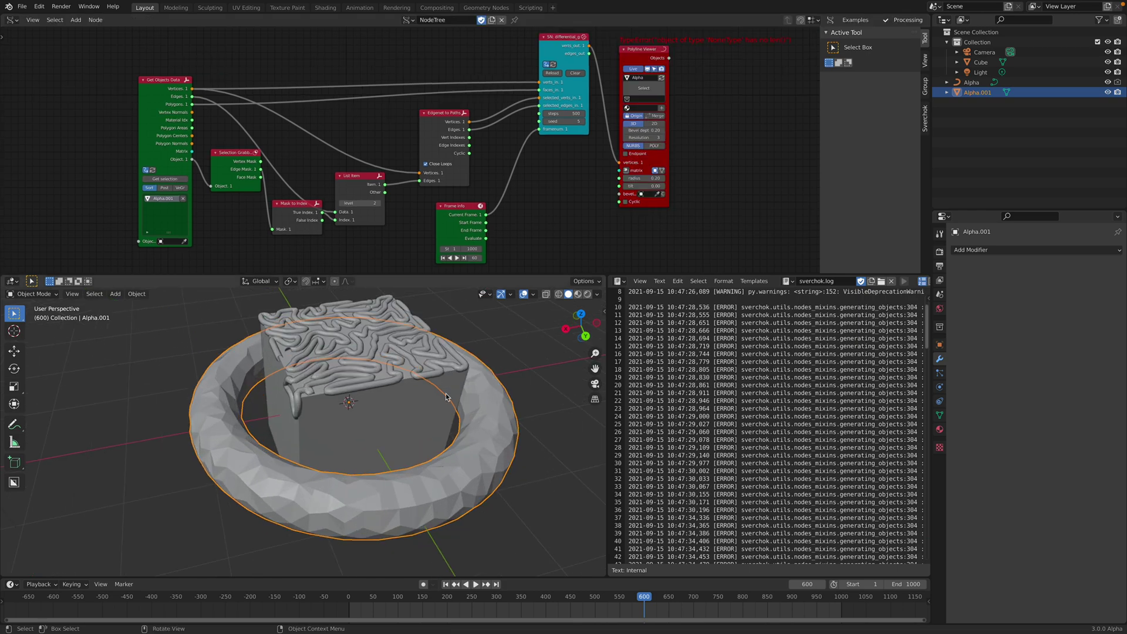
- Scrub the timeline to frame 650 to grow the curve over the torus, and save the file
click(376, 598)
drag(376, 599, 520, 599)
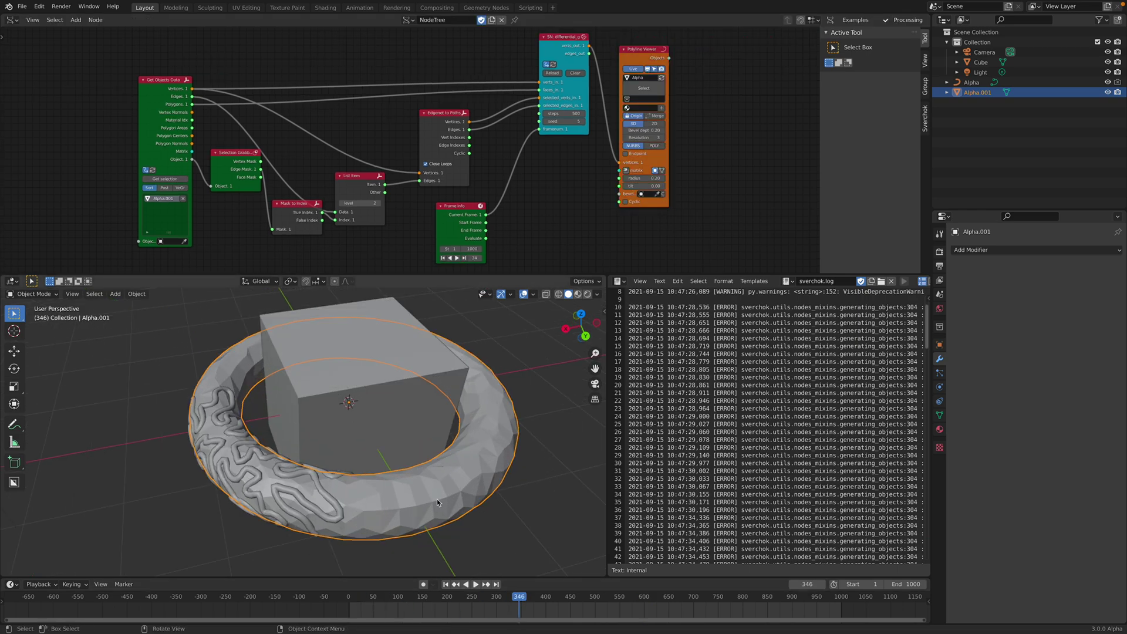
middle_drag(382, 511, 402, 500)
drag(402, 599, 627, 603)
middle_drag(572, 528, 555, 517)
mouse_move(667, 604)
mouse_down()
mouse_move(713, 607)
mouse_move(390, 606)
mouse_move(669, 606)
mouse_up()
middle_drag(545, 505, 449, 475)
key(ctrl+s)
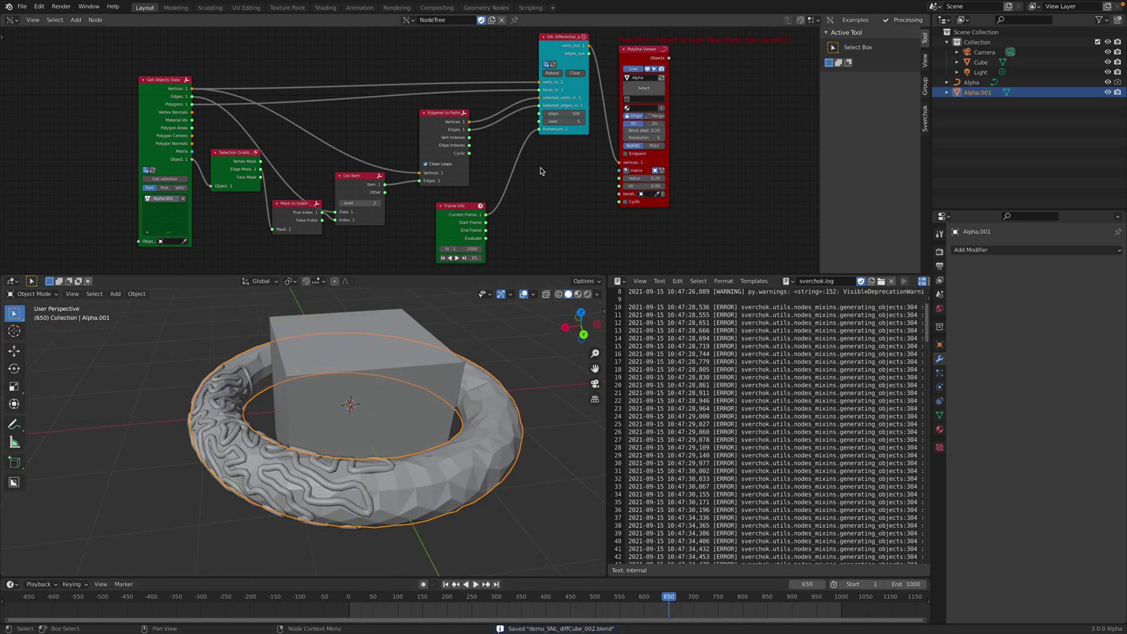
- Scale the torus Alpha.001 up uniformly by a factor of about 1.73 and try to apply its scale
scroll(531, 179, down, 1)
middle_drag(482, 376, 427, 392)
scroll(490, 399, down, 3)
key(s)
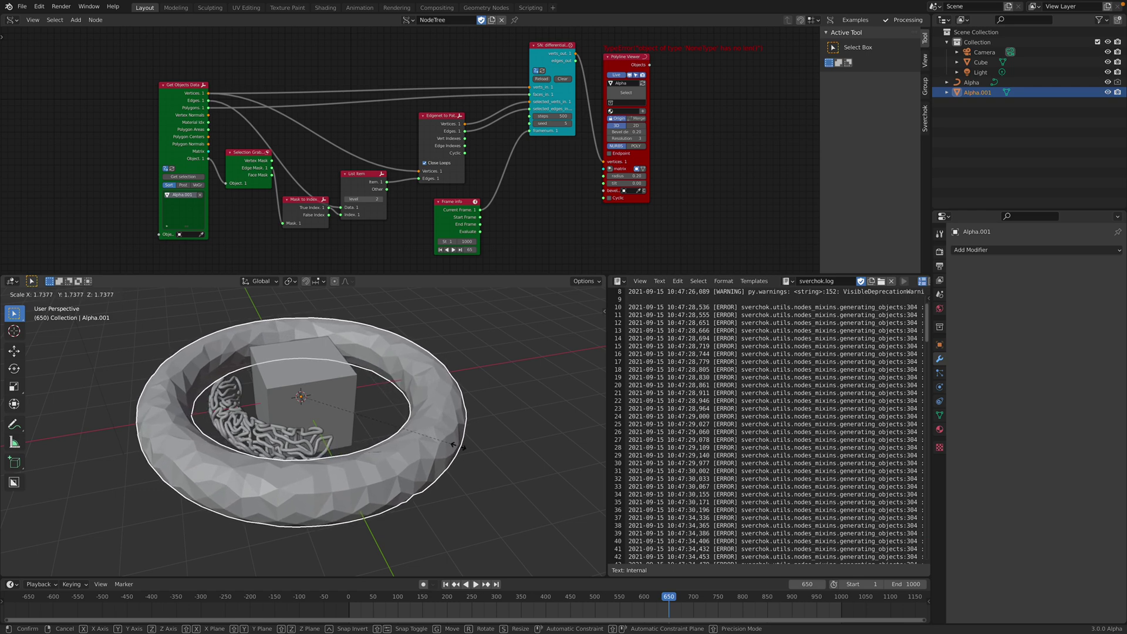
click(459, 441)
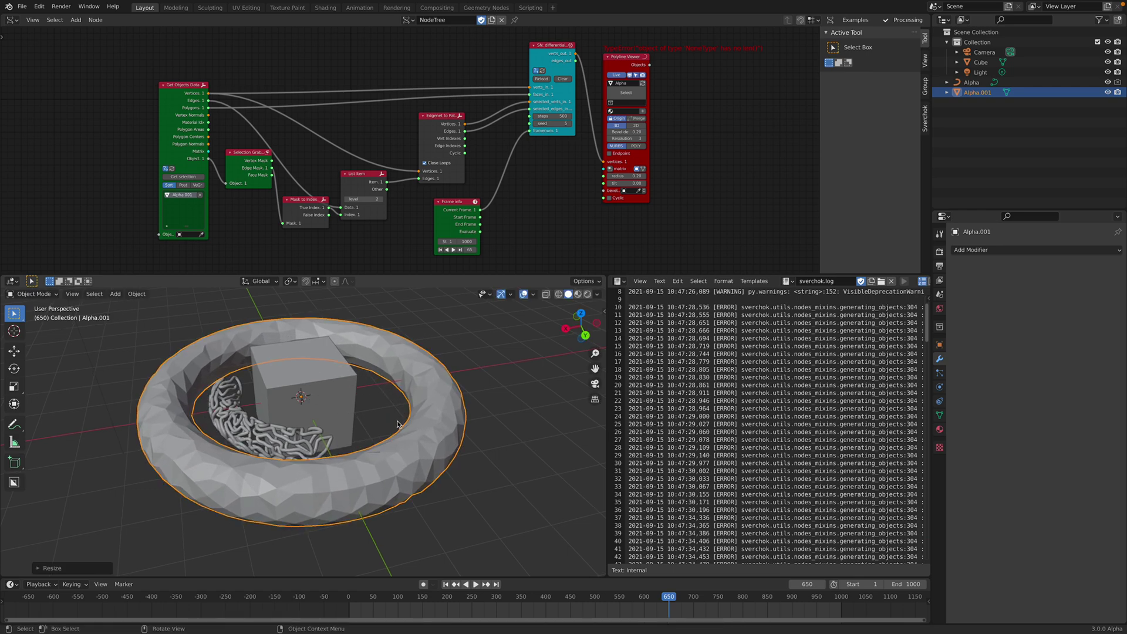
key(ctrl+a)
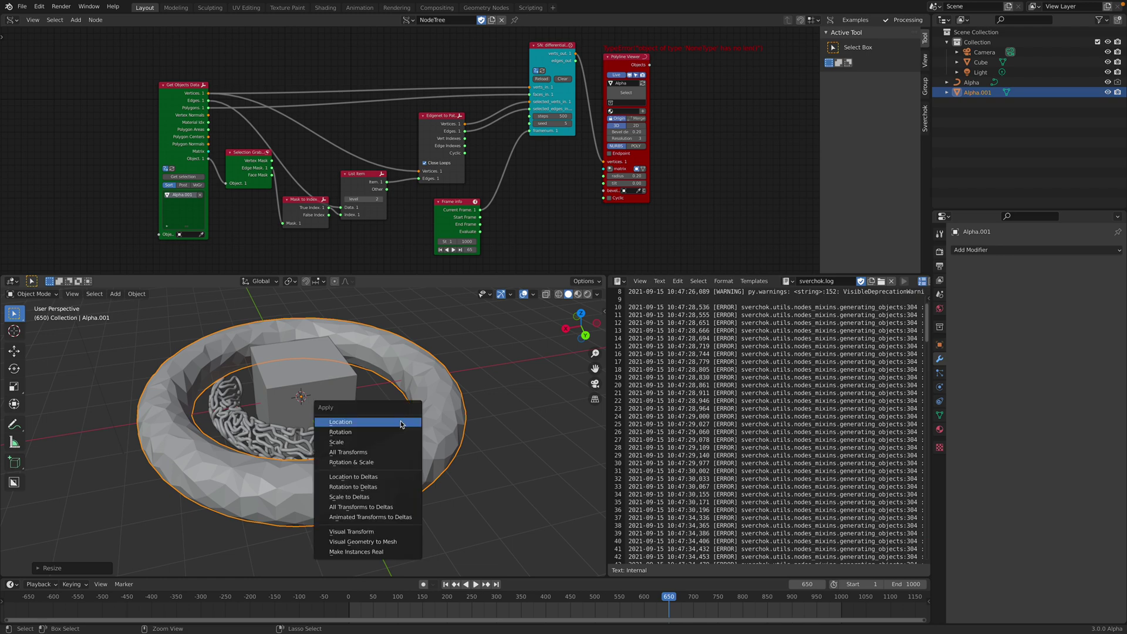
click(398, 442)
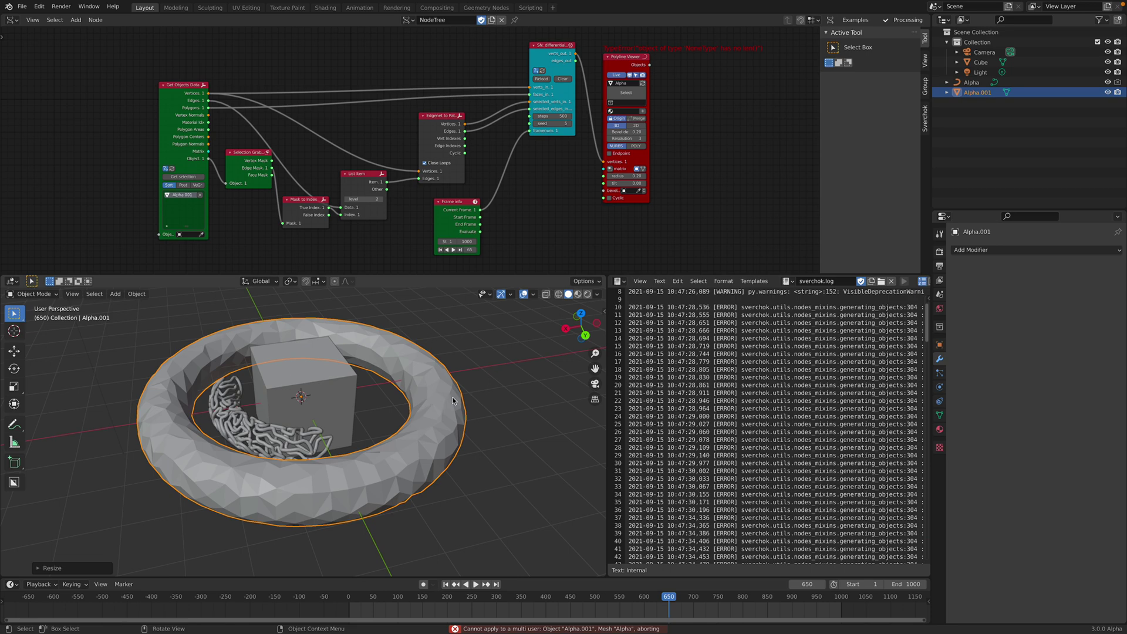
key(Tab)
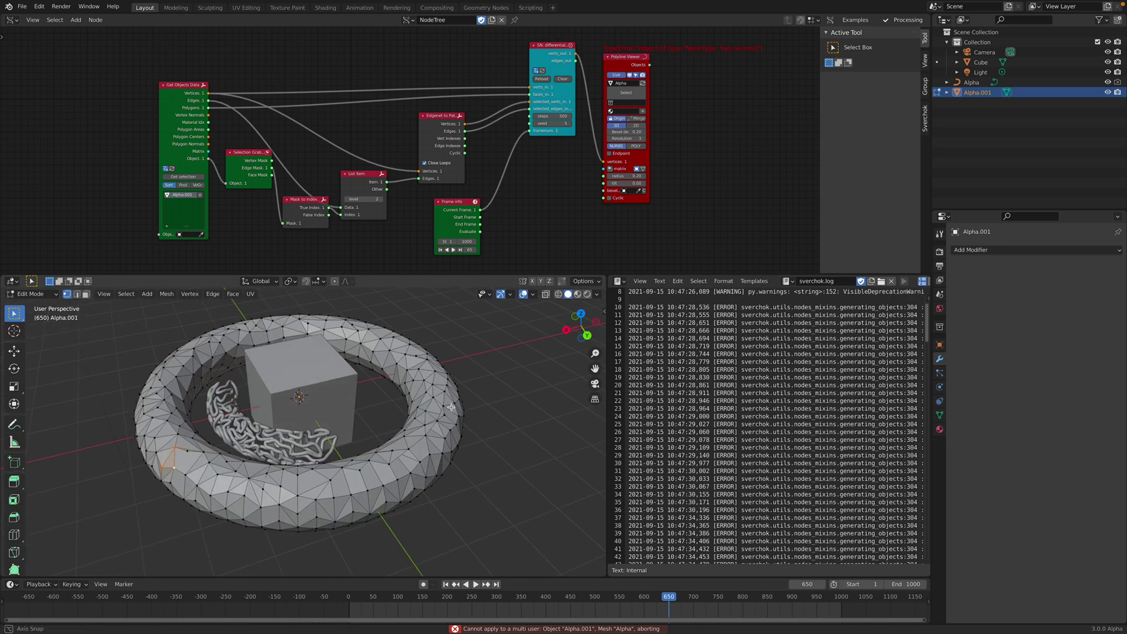
key(a)
key(s)
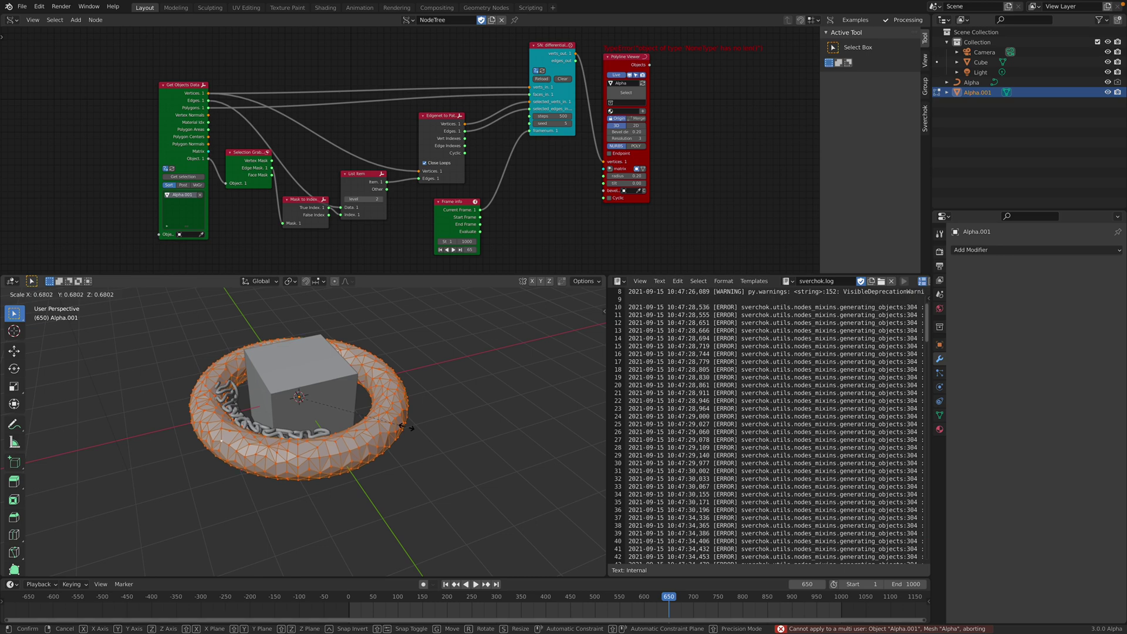
right_click(518, 381)
- Show the torus's transform values, make its mesh data single-user in Object Mode, and apply its scale
key(n)
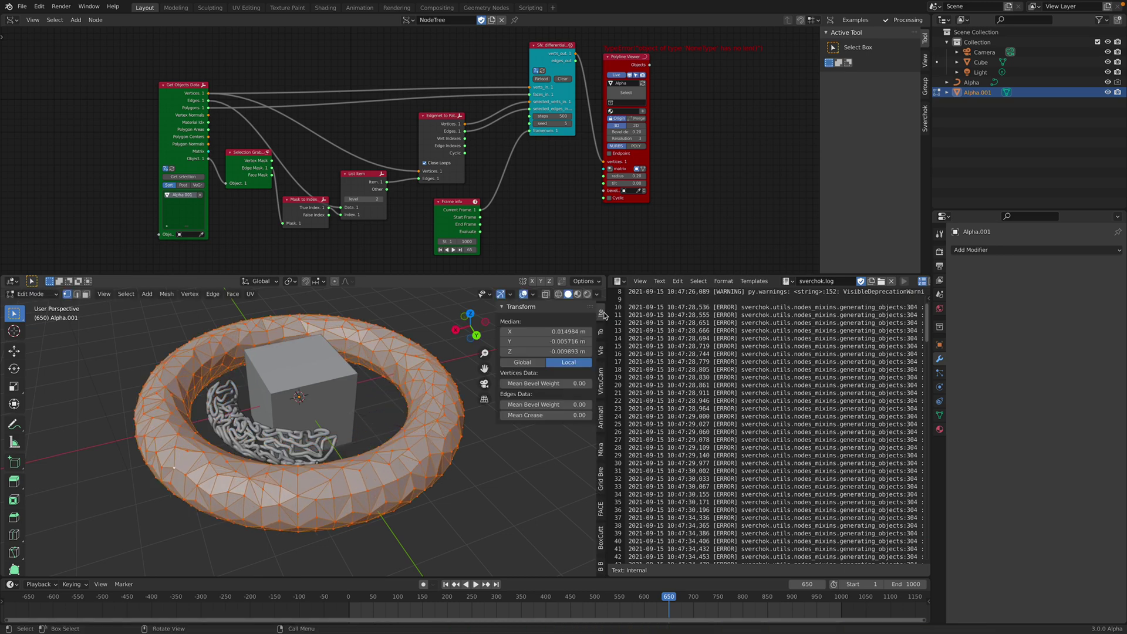
key(Tab)
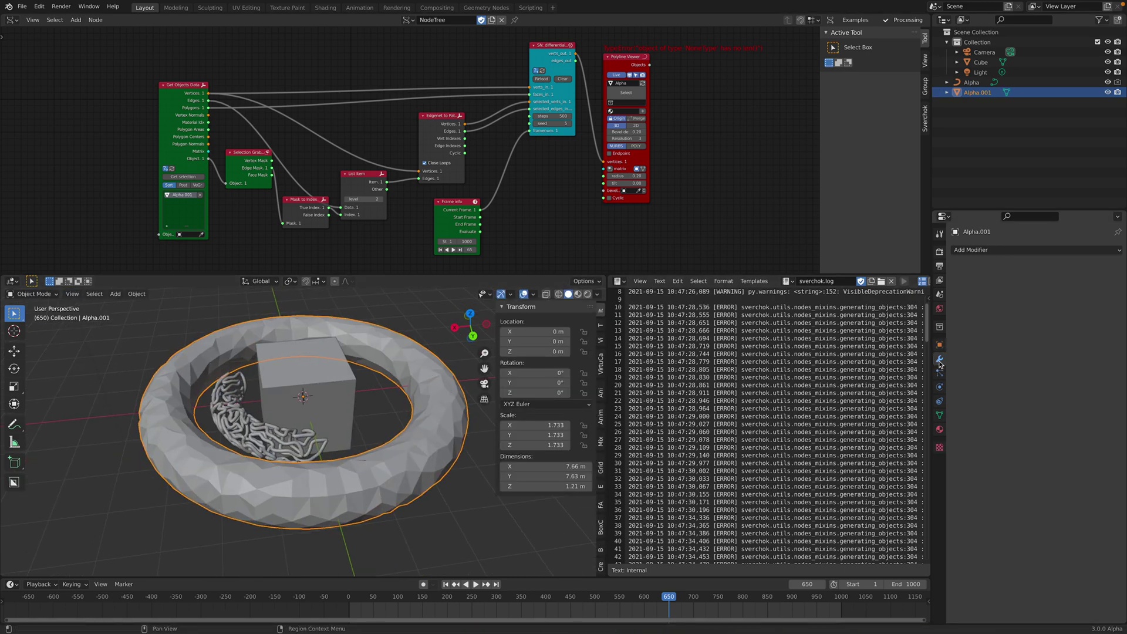
click(940, 416)
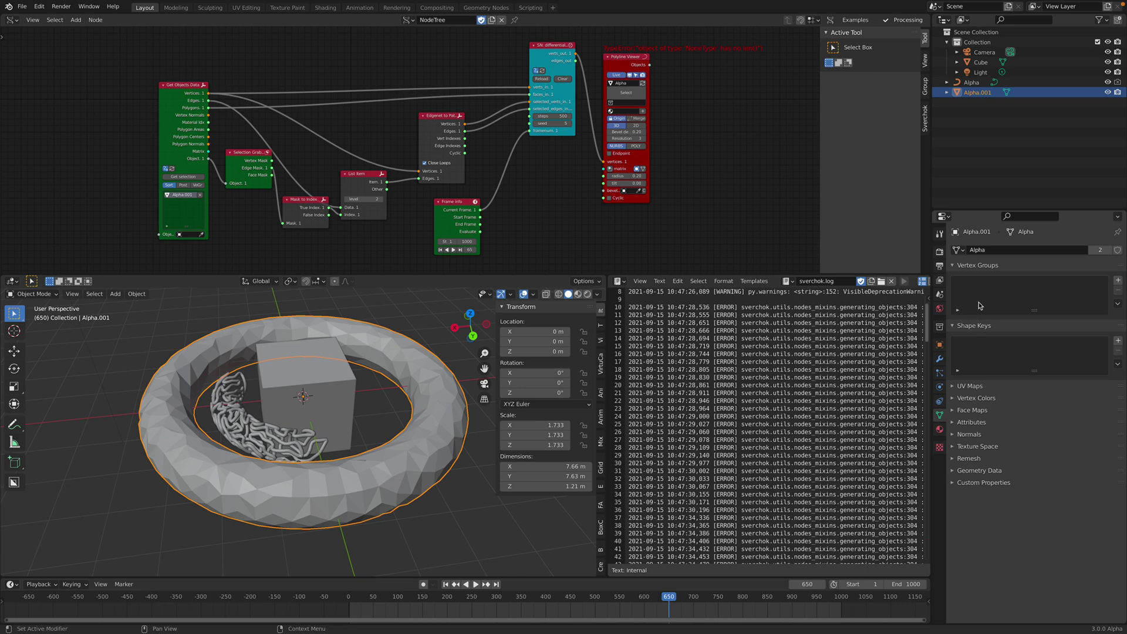
click(1100, 251)
middle_drag(397, 423, 397, 423)
key(ctrl+a)
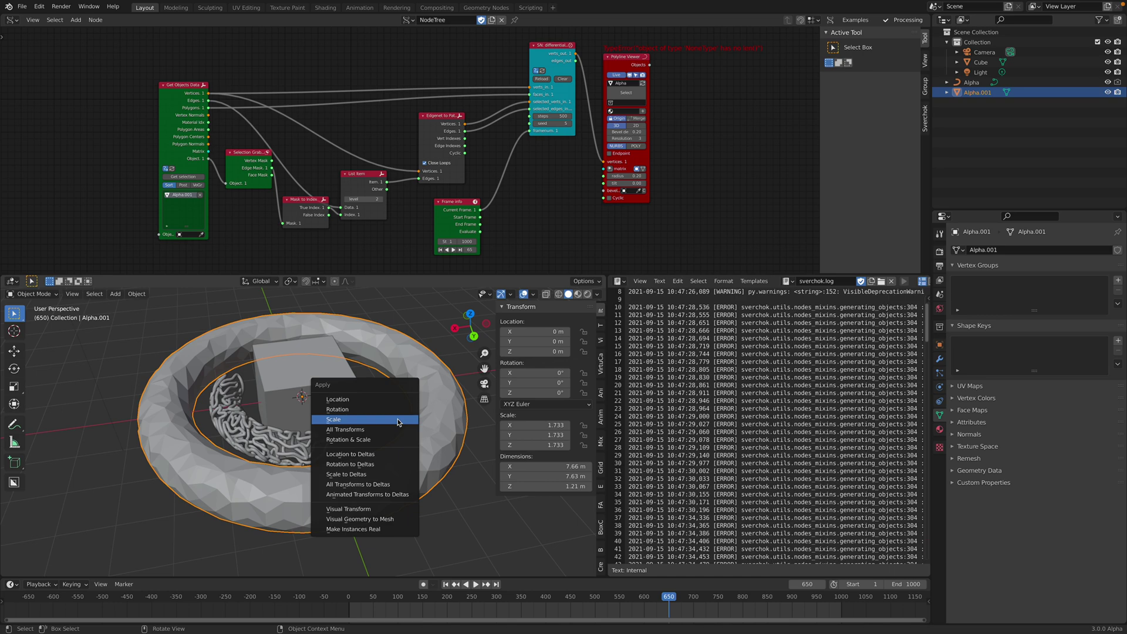
click(397, 421)
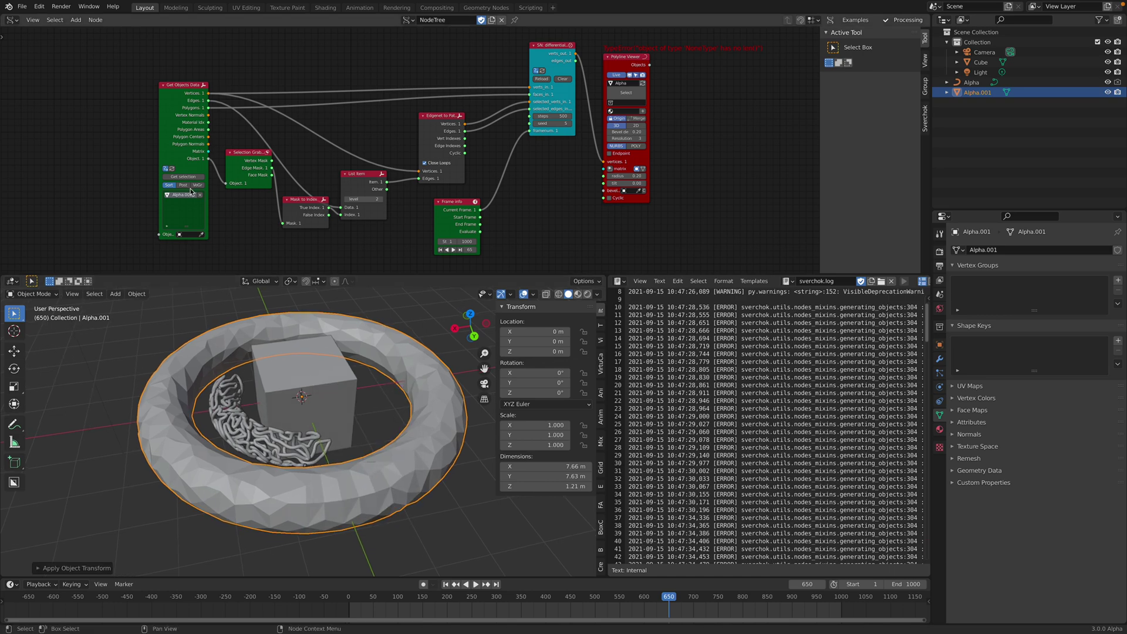
- Reload the rescaled torus Alpha.001 into the Get Objects Data node
scroll(150, 187, up, 1)
click(149, 183)
click(149, 184)
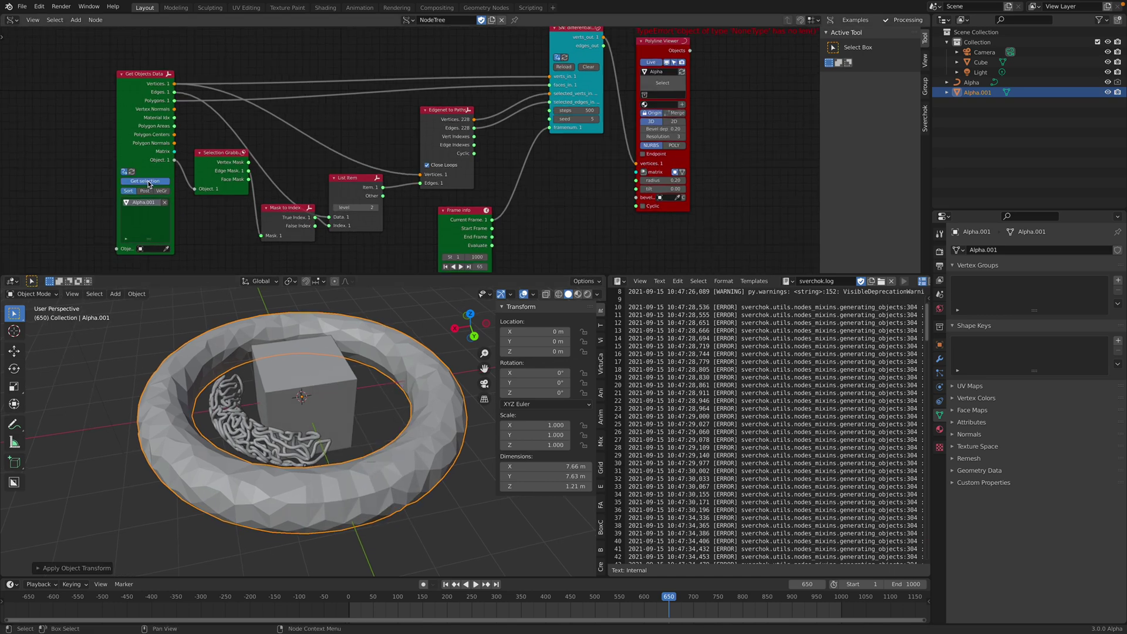
middle_drag(410, 379, 415, 355)
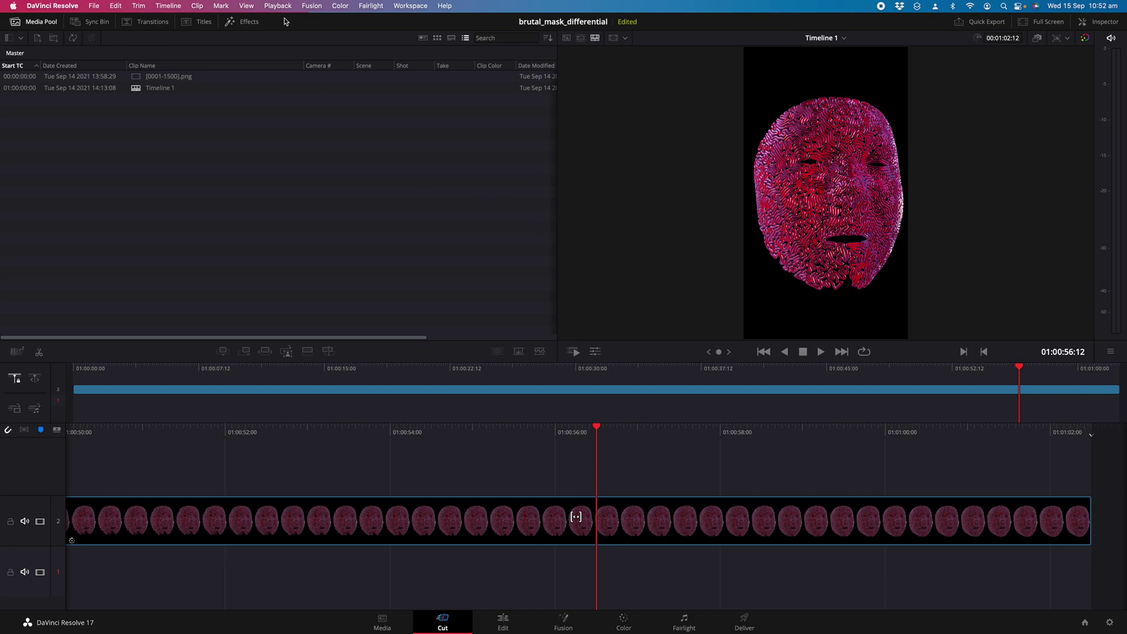
- Save the brutal_mask_differential project in DaVinci Resolve, and start a new Blender session in full screen
key(super+s)
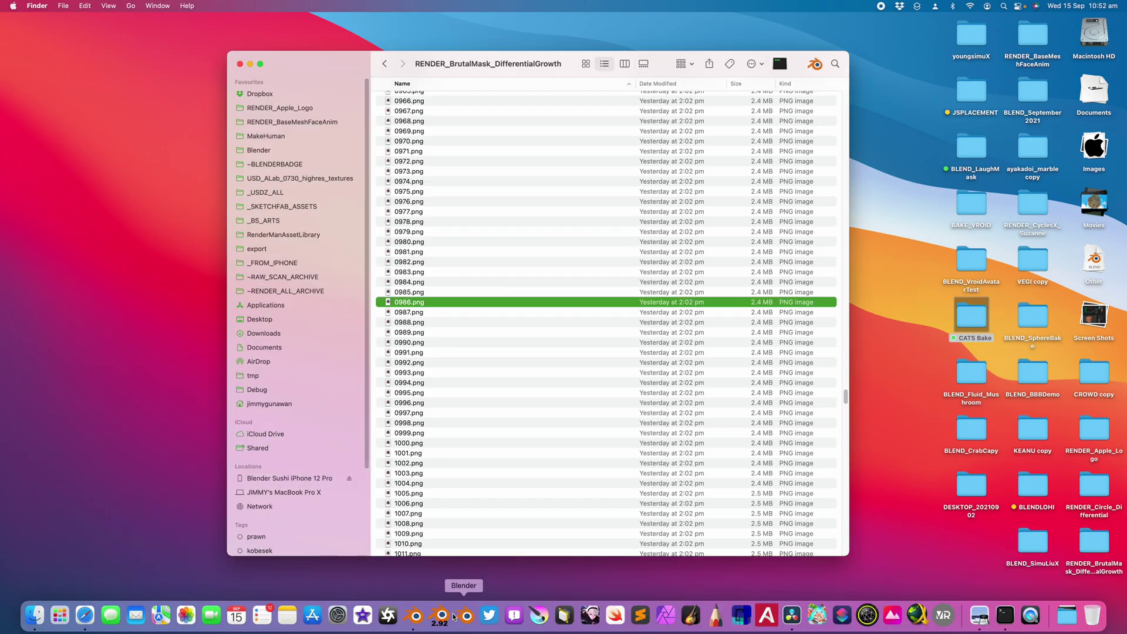
click(467, 615)
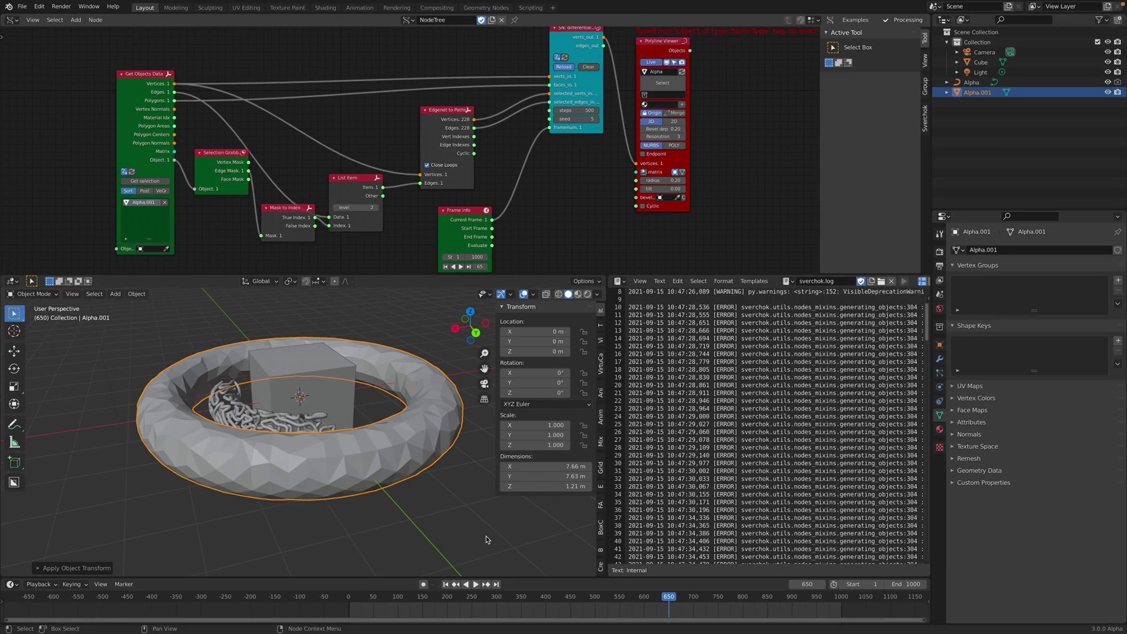
key(ctrl+Right)
key(ctrl+Left)
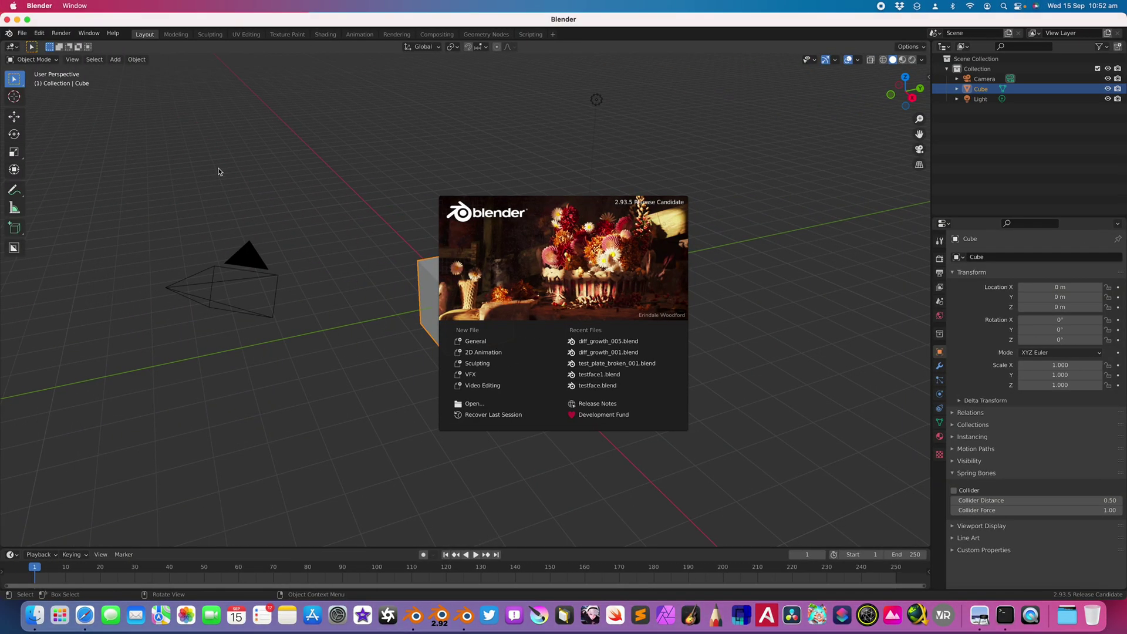
click(220, 172)
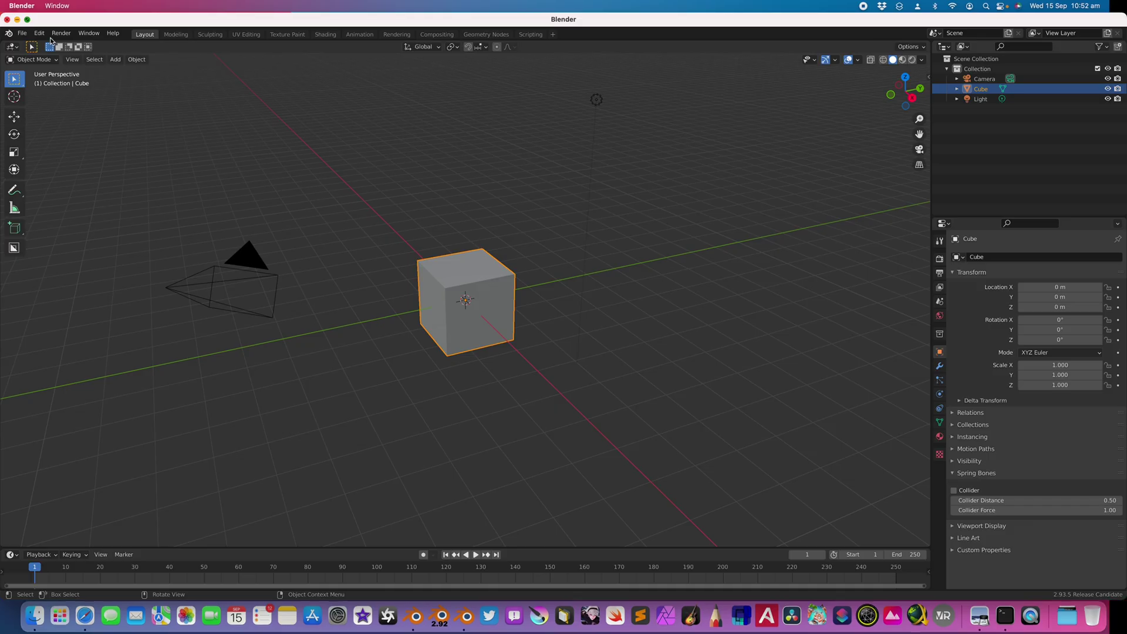
click(27, 20)
click(145, 94)
middle_drag(144, 94, 133, 93)
- Open demo_SNL_diffCube_002.blend from the Desktop folder
click(22, 6)
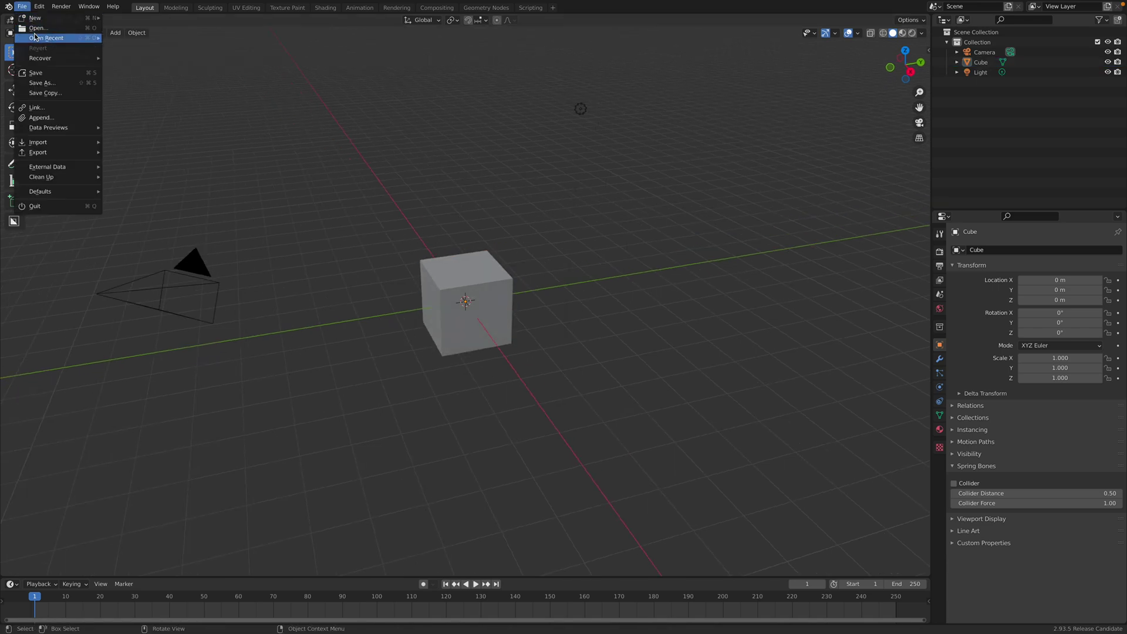
click(38, 29)
click(518, 334)
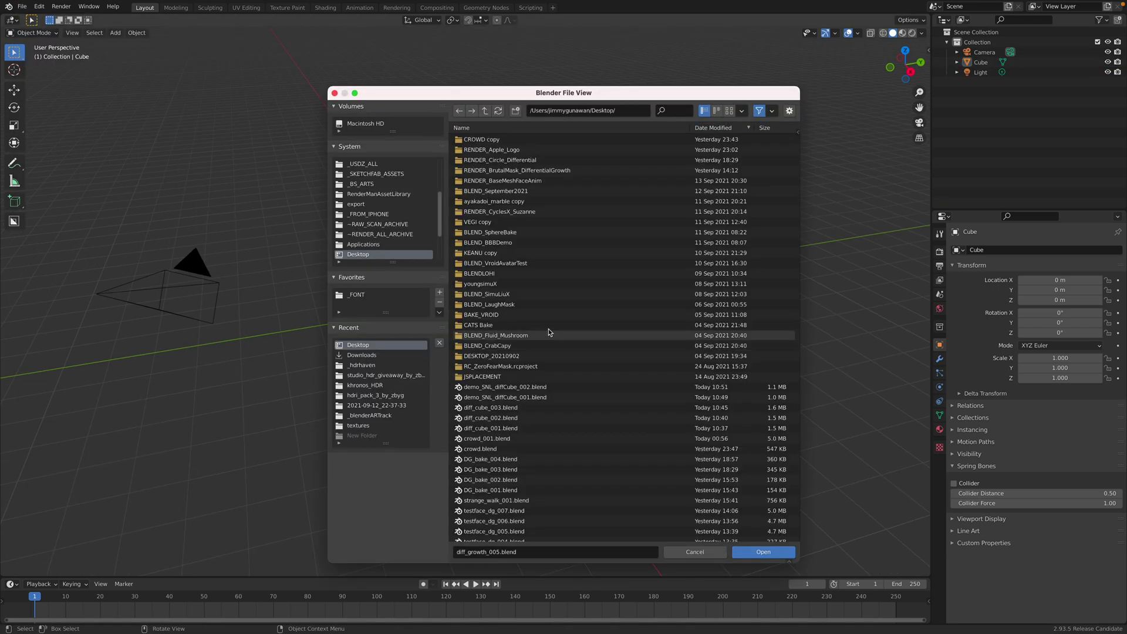
click(607, 386)
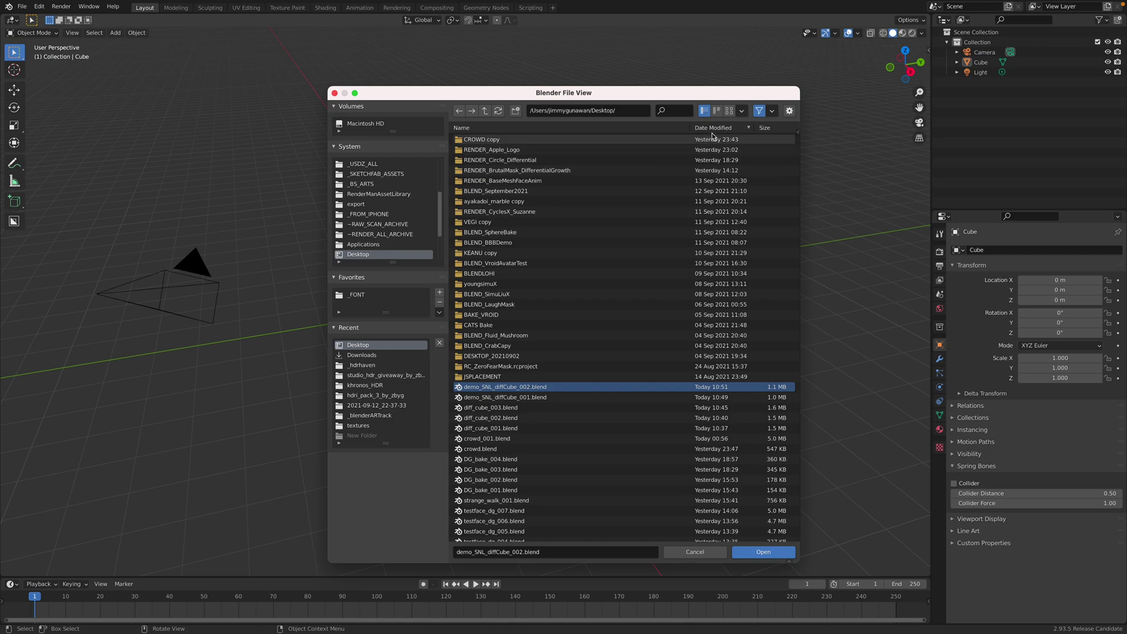
click(758, 554)
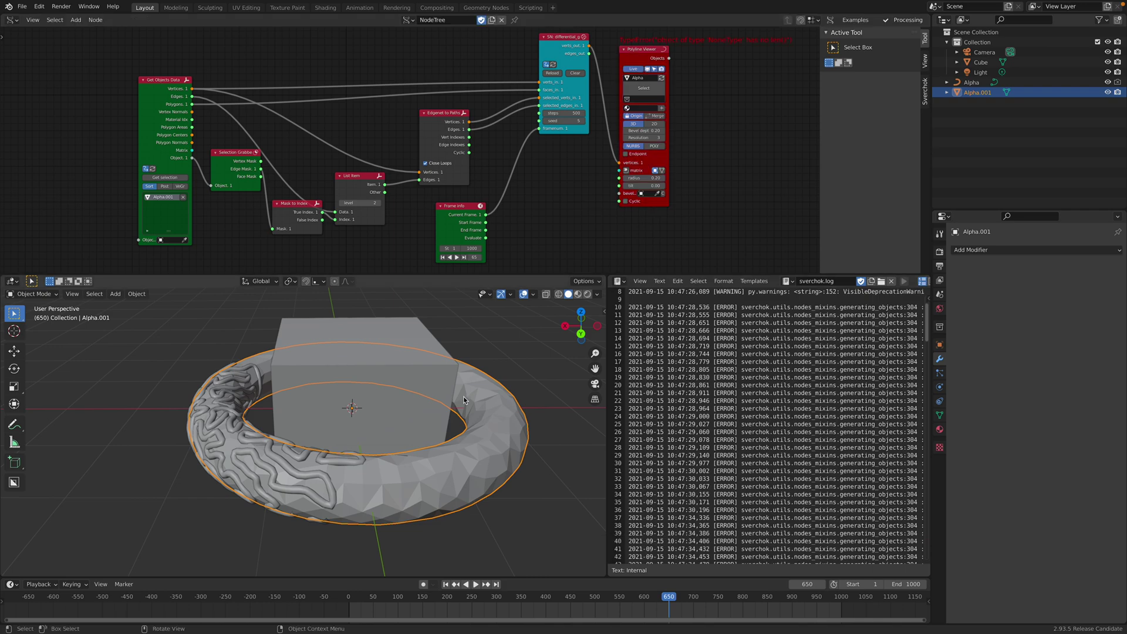
- Save the scene as a new version named demo_SNL_diffCube_003.blend
middle_drag(464, 397, 510, 401)
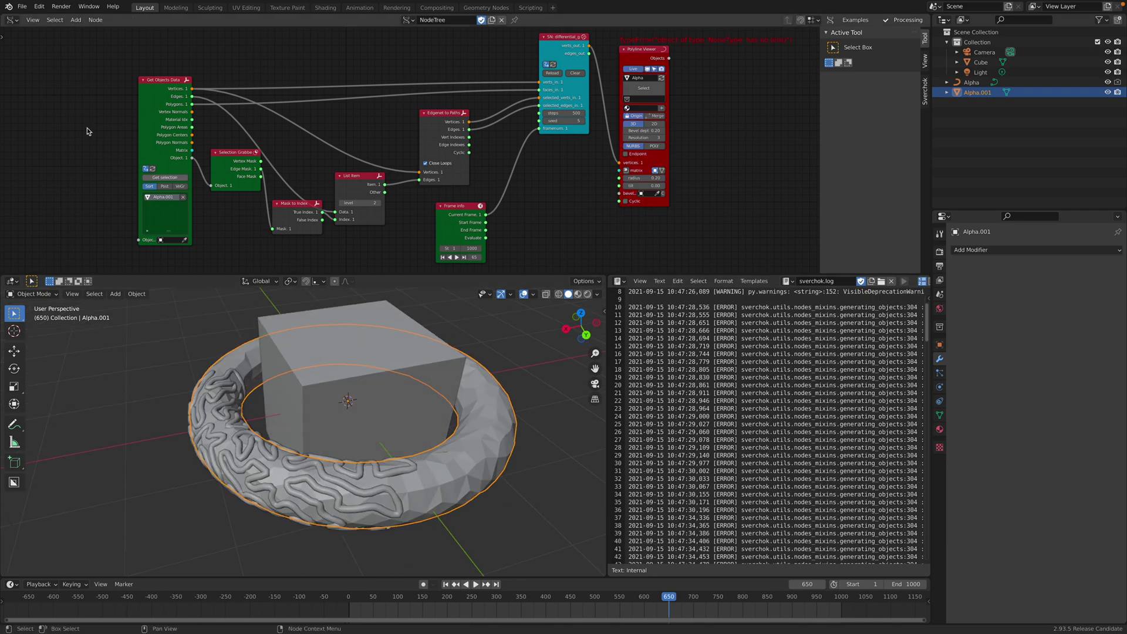
click(20, 7)
click(62, 84)
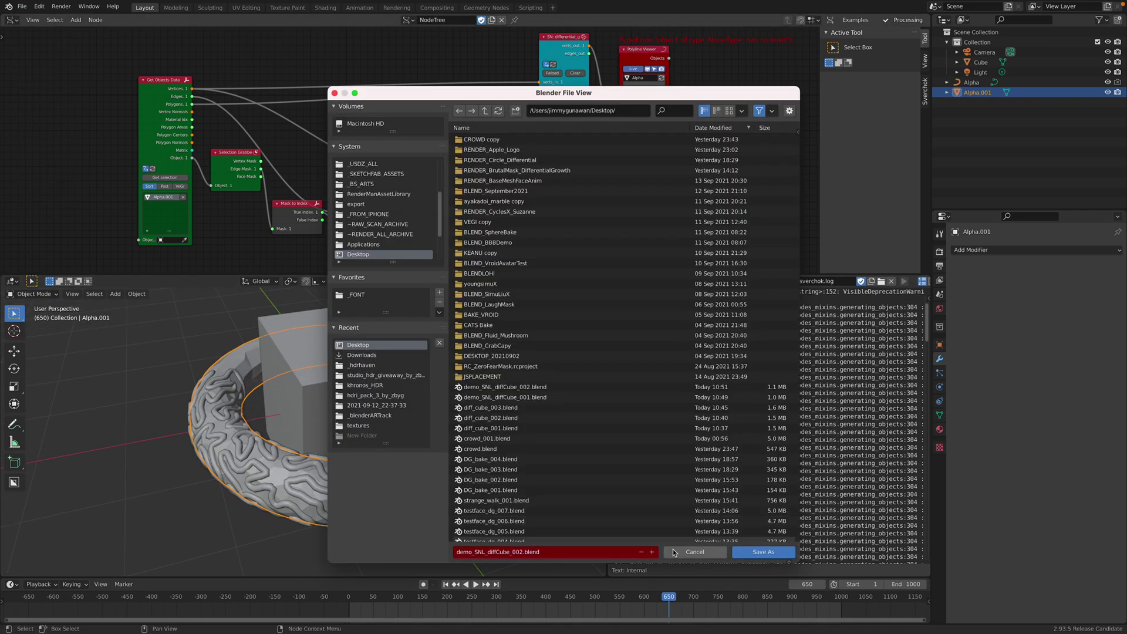
click(652, 552)
click(764, 552)
- Select the grown curve on the torus and set the SNL differential growth node's steps to 1500
middle_drag(360, 457, 376, 458)
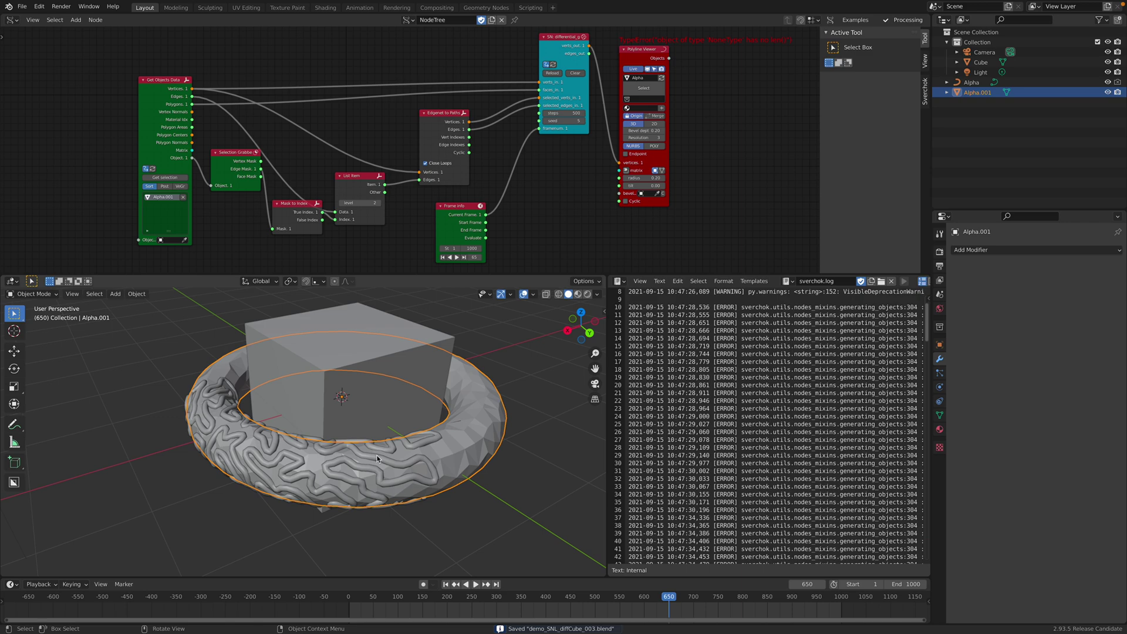
click(379, 459)
click(577, 113)
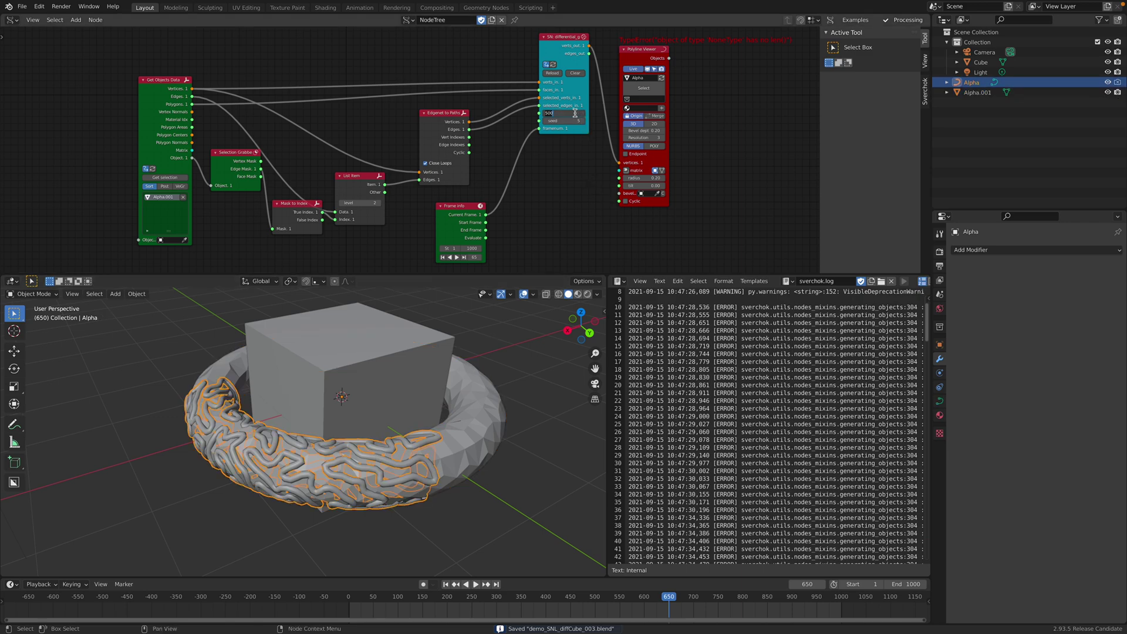
text(1500)
key(Return)
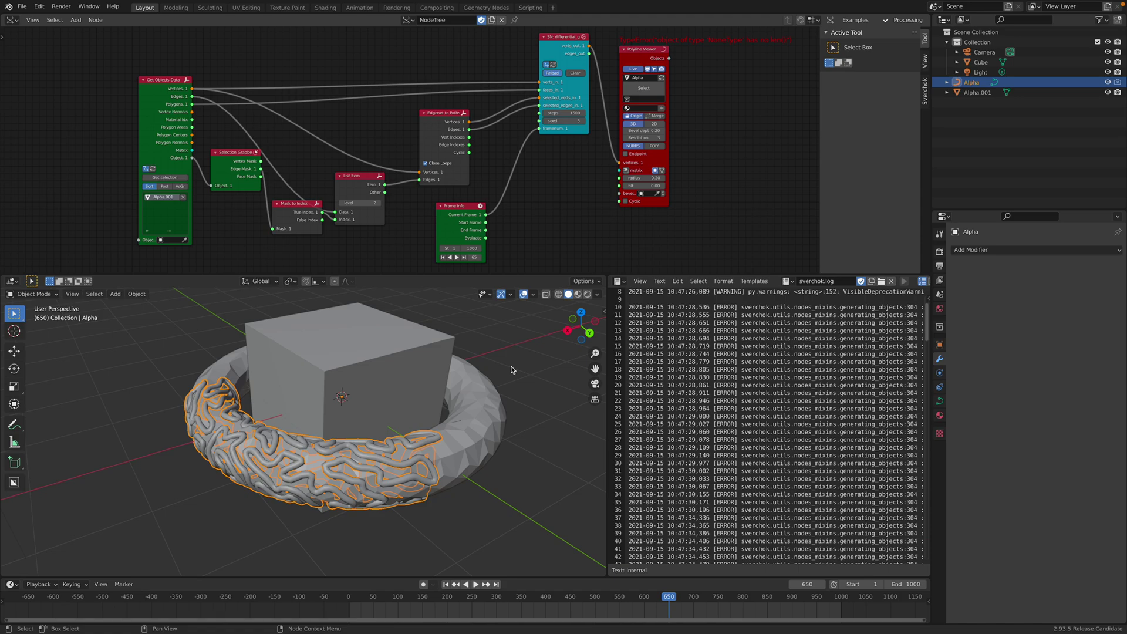
- Switch to Finder, view RENDER_AppleDifferential.mov from the Desktop folder in QuickTime Player, and close the movie
key(ctrl+Left)
click(263, 319)
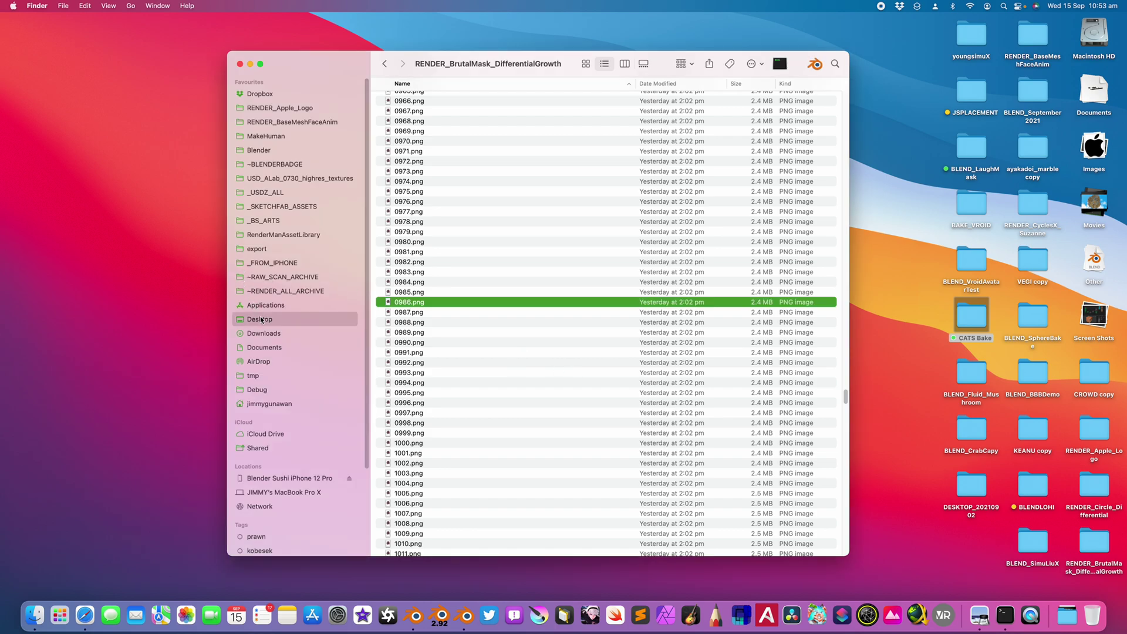
click(440, 320)
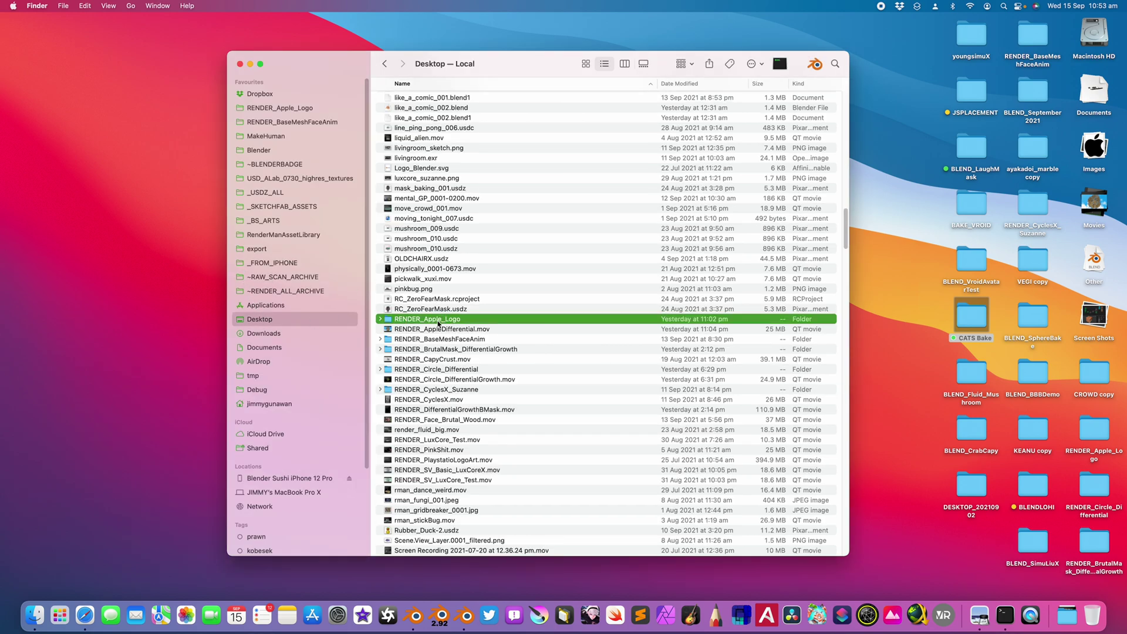
click(442, 329)
key(space)
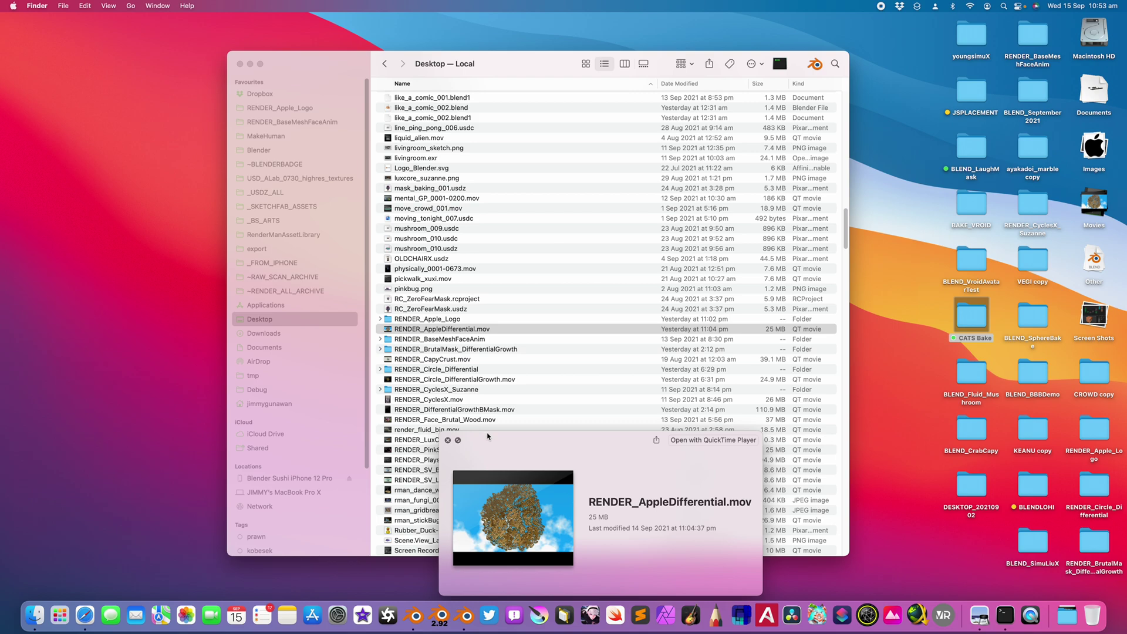
click(711, 440)
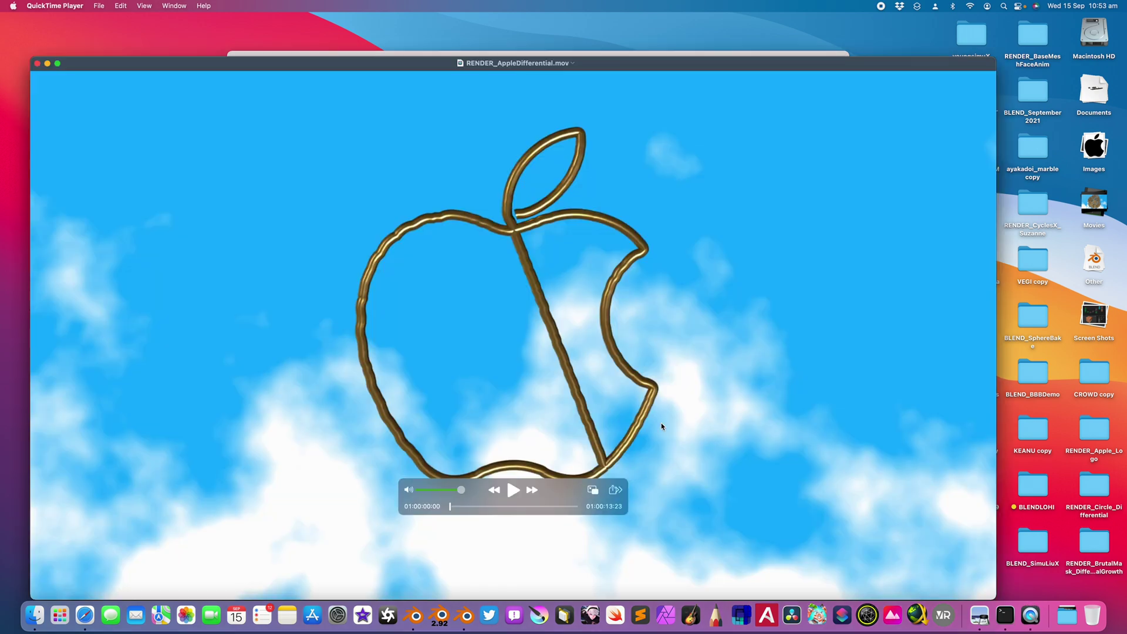
mouse_move(450, 506)
mouse_down()
mouse_move(517, 504)
mouse_move(439, 502)
mouse_up()
click(37, 63)
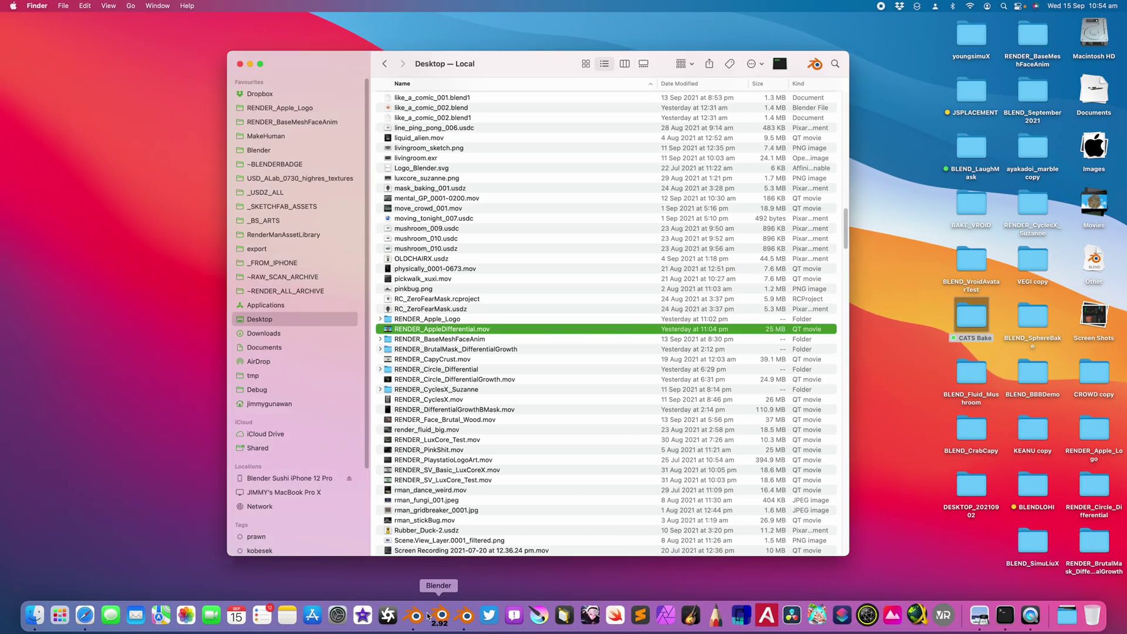
- Force quit both Blender applications that are not responding
click(13, 6)
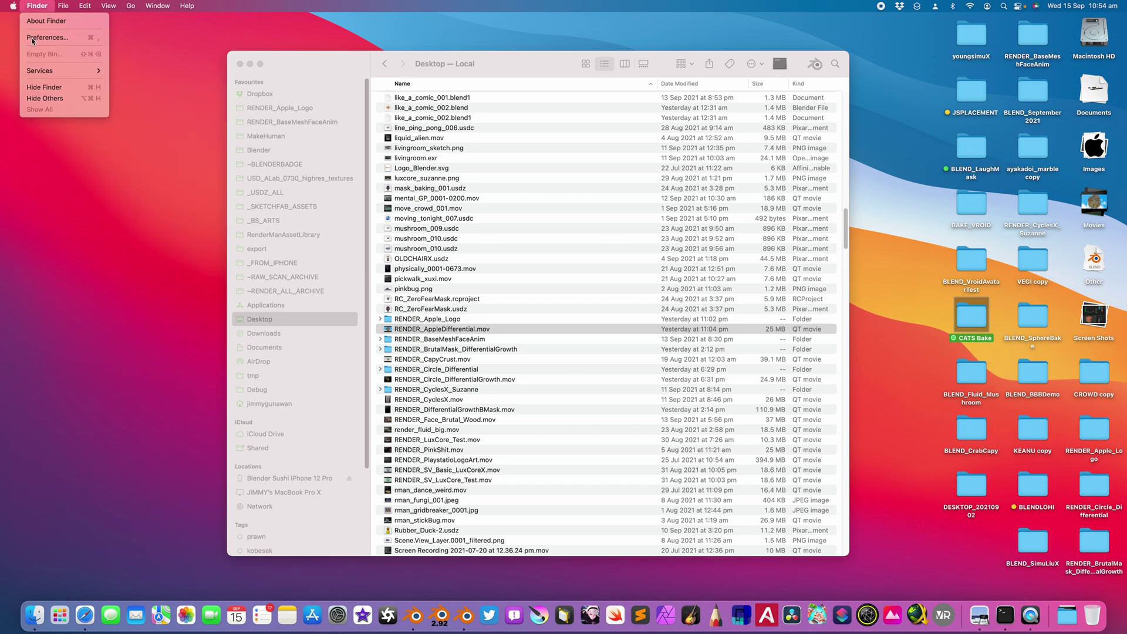
click(29, 81)
click(247, 179)
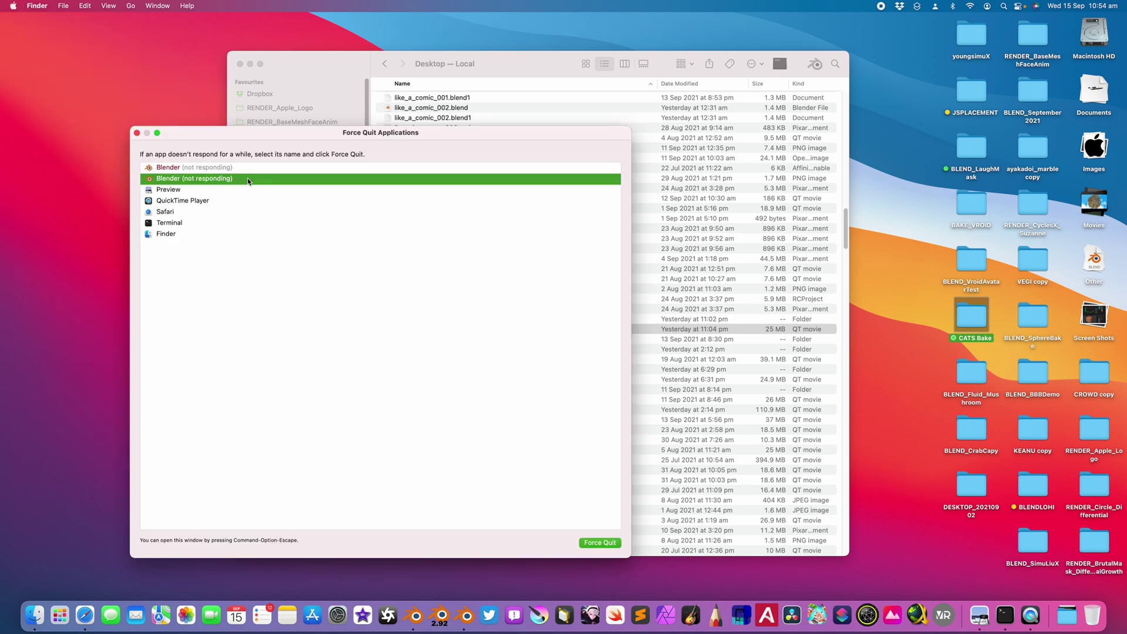
click(600, 542)
click(459, 356)
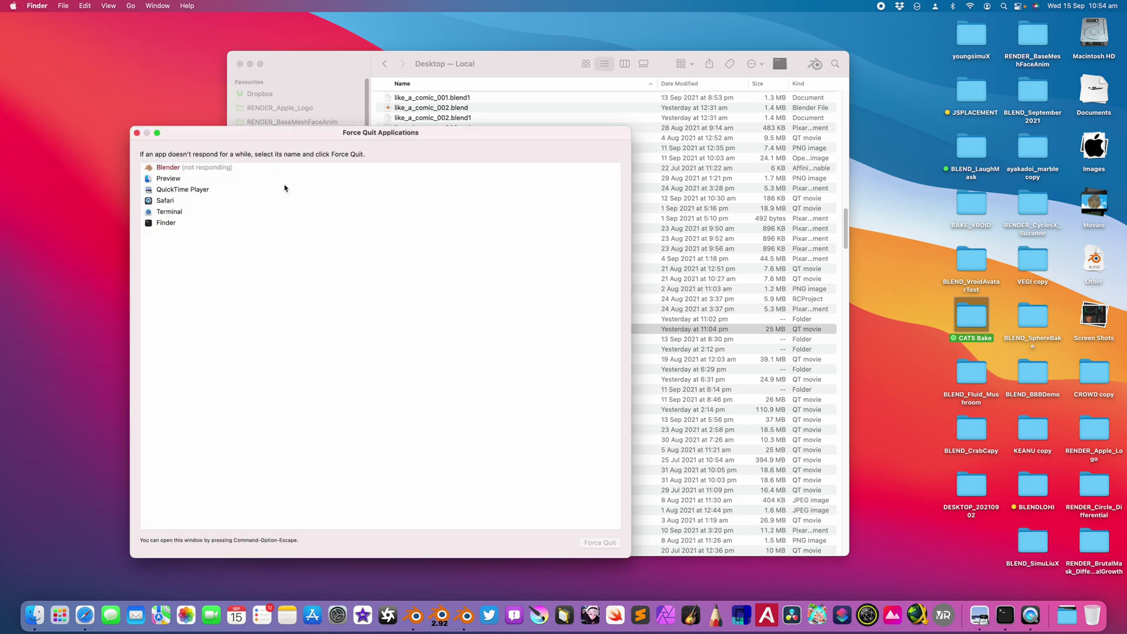
click(600, 542)
click(458, 357)
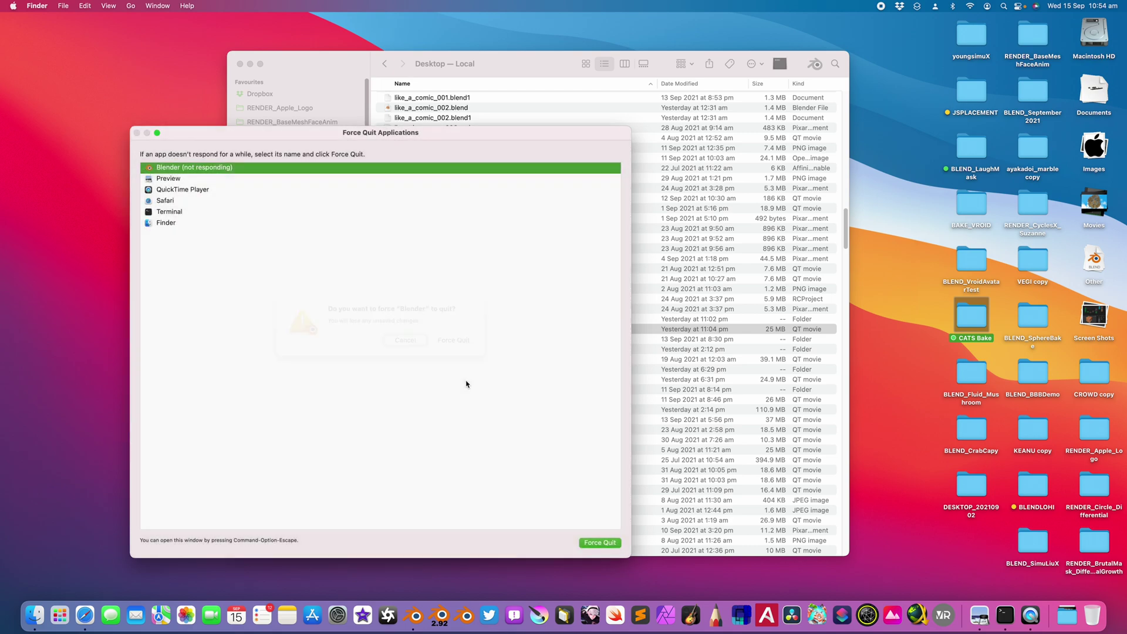
- Relaunch Blender, open the recent file demo_SNL_diffCube_002.blend, dismiss the Force Quit window and make Blender full screen
click(415, 614)
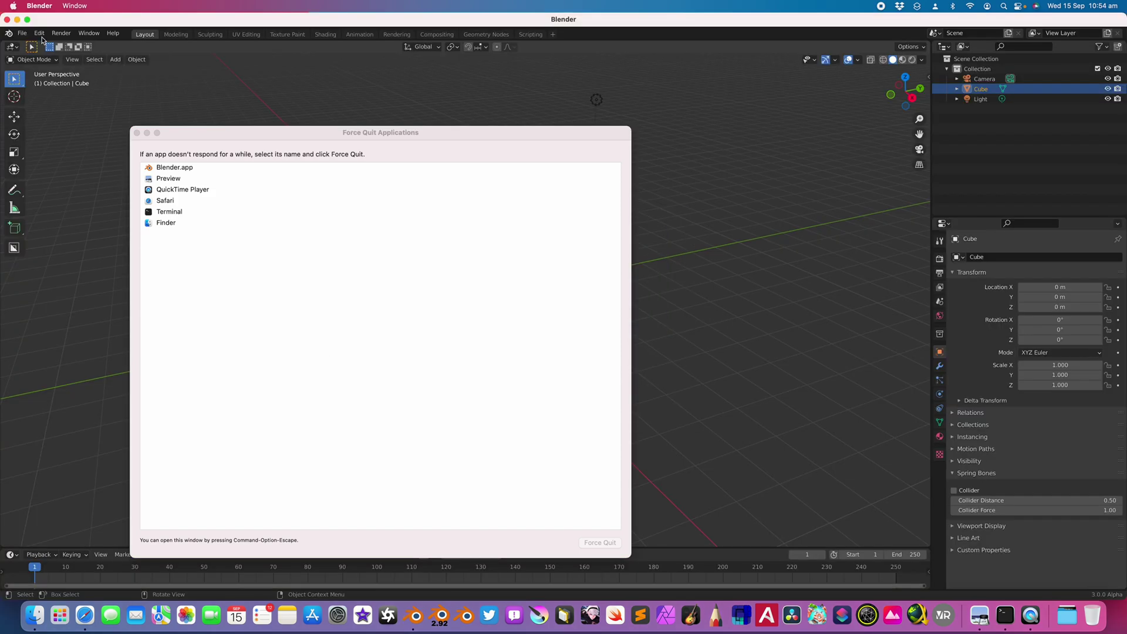
click(22, 34)
mouse_move(37, 65)
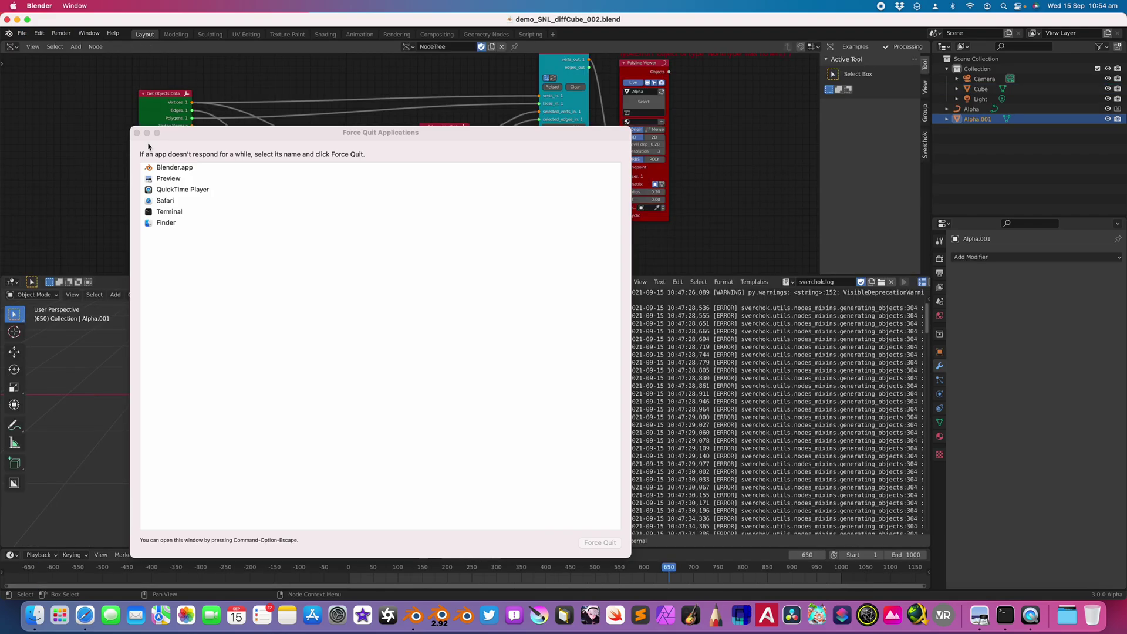
click(136, 133)
click(28, 19)
- Save the scene as a new version named demo_SNL_diffCube_004.blend
click(22, 7)
click(47, 82)
click(668, 583)
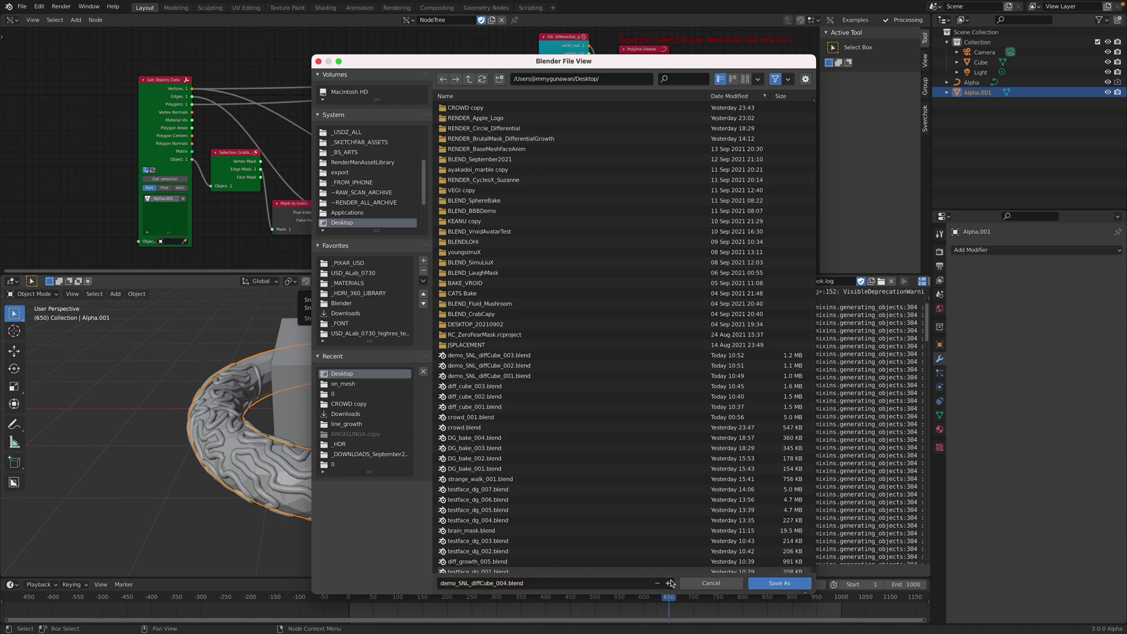
click(779, 583)
- Delete the cube, select the torus and save the file
middle_drag(378, 420, 499, 449)
click(415, 361)
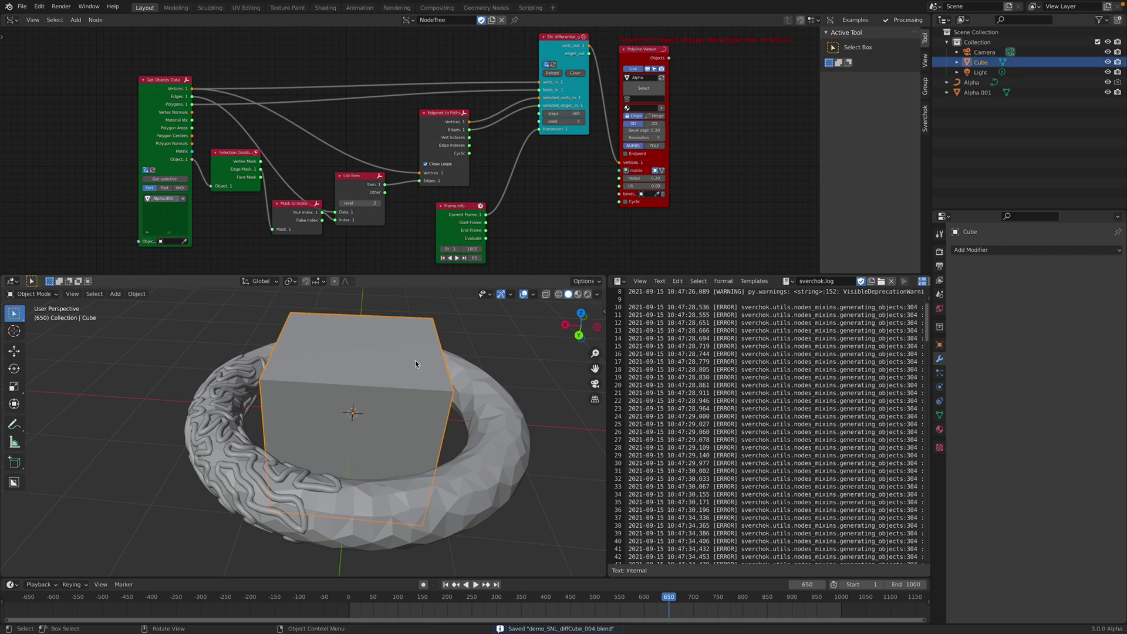
key(Delete)
click(427, 368)
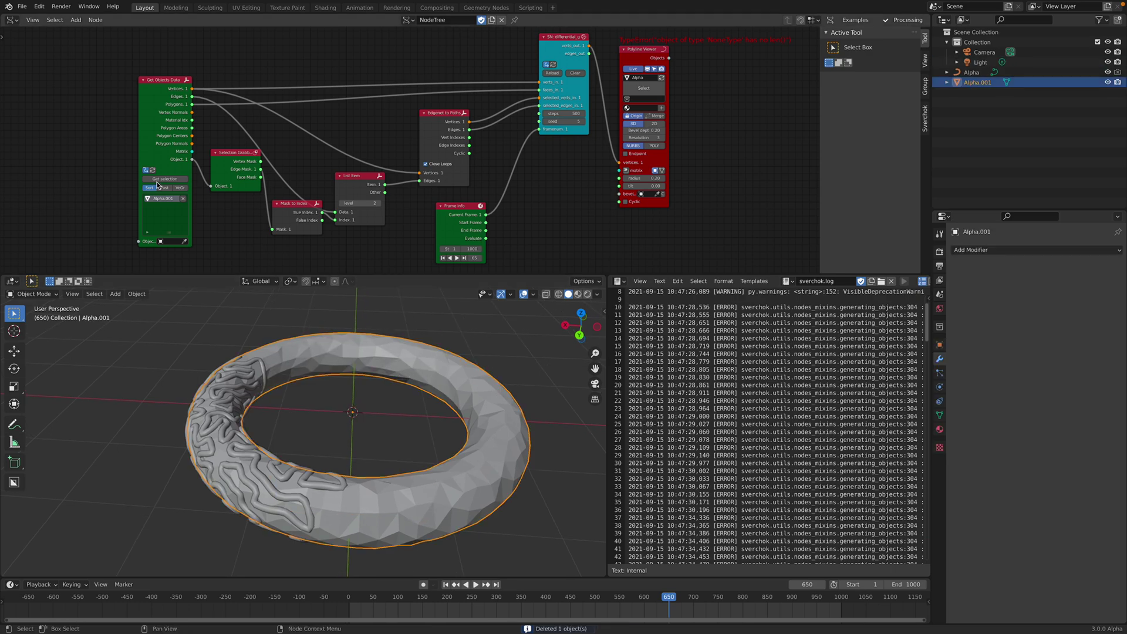
middle_drag(231, 305, 343, 416)
key(Tab)
key(Tab)
key(ctrl+s)
- Set the SNL differential growth node's steps to 1000
click(559, 114)
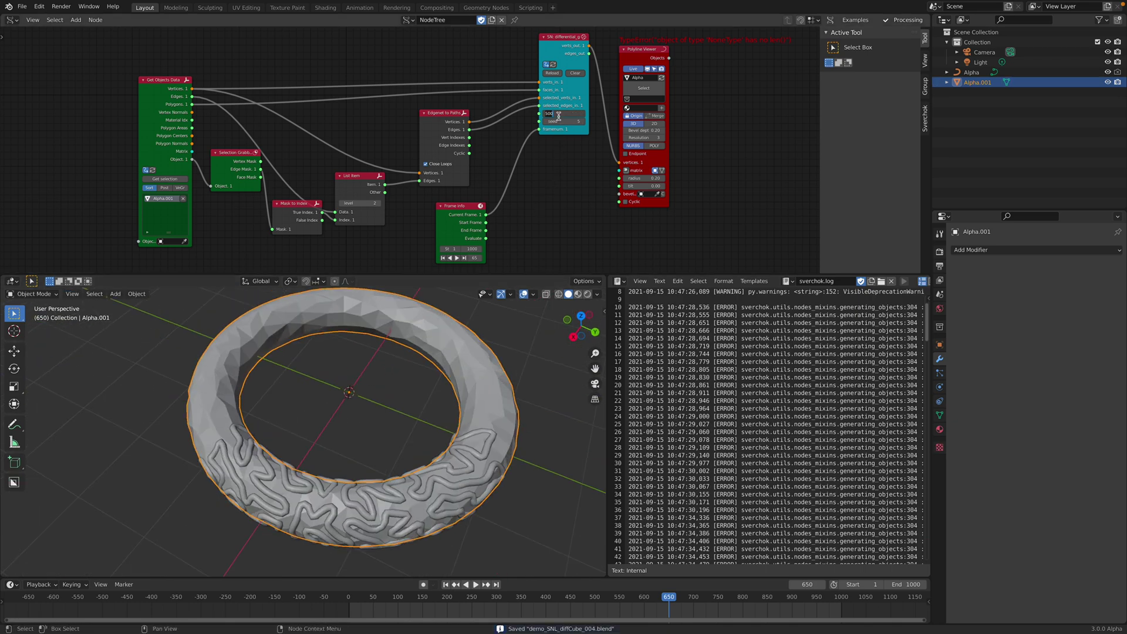
key(Return)
middle_drag(458, 375, 511, 368)
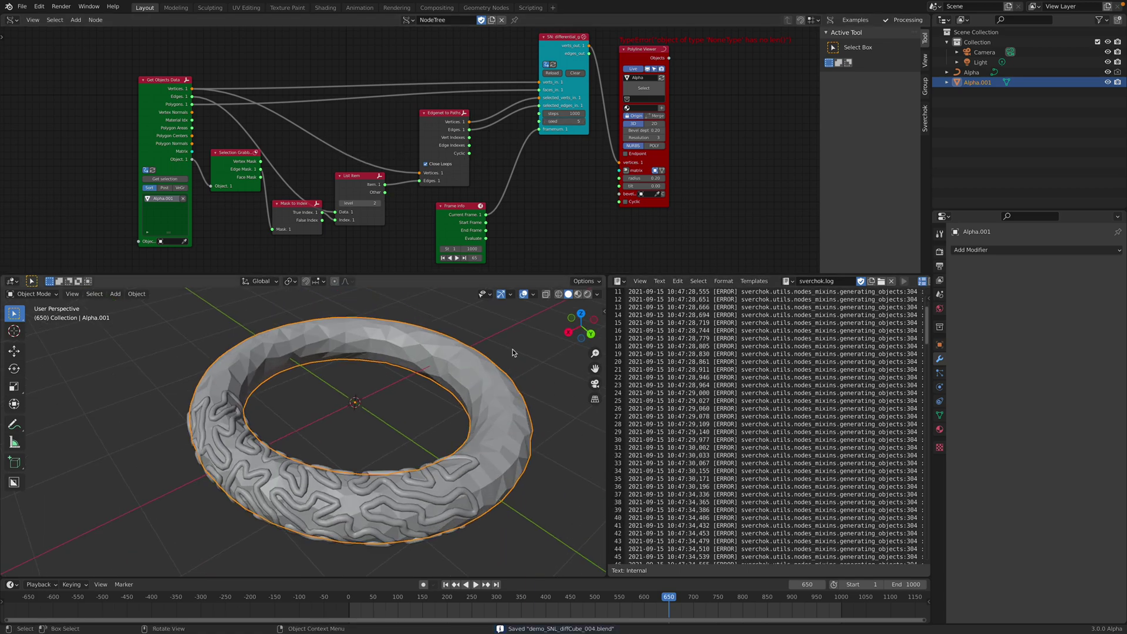
- Switch to Finder and run the Blender executable from the MacOS folder inside Blender.app's package contents so it starts through Terminal
key(ctrl+Left)
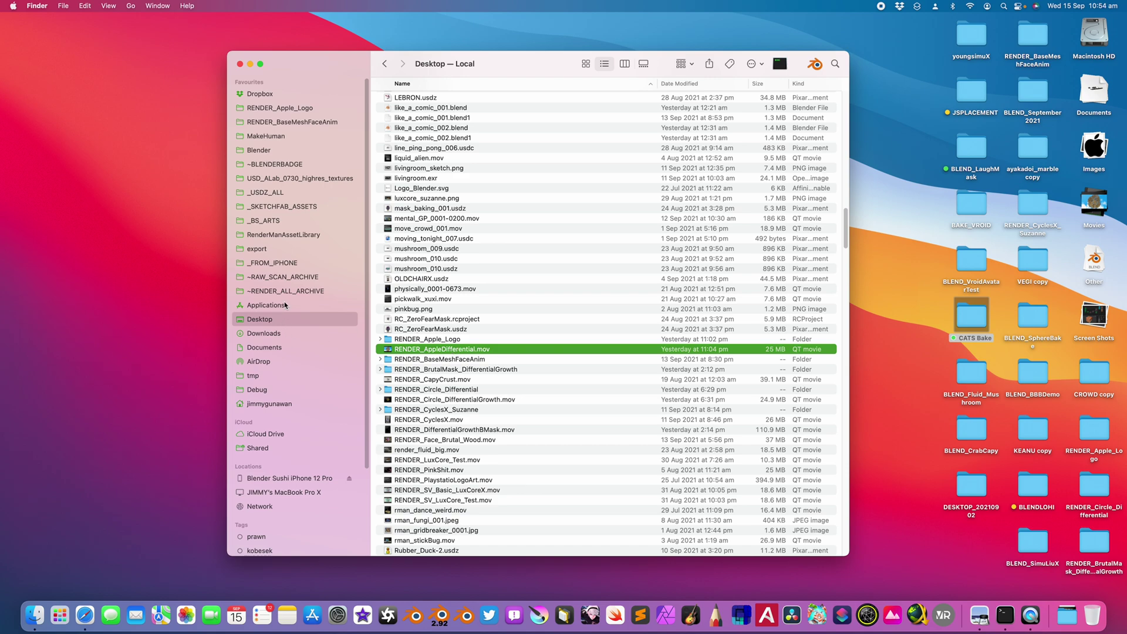
click(285, 304)
right_click(421, 222)
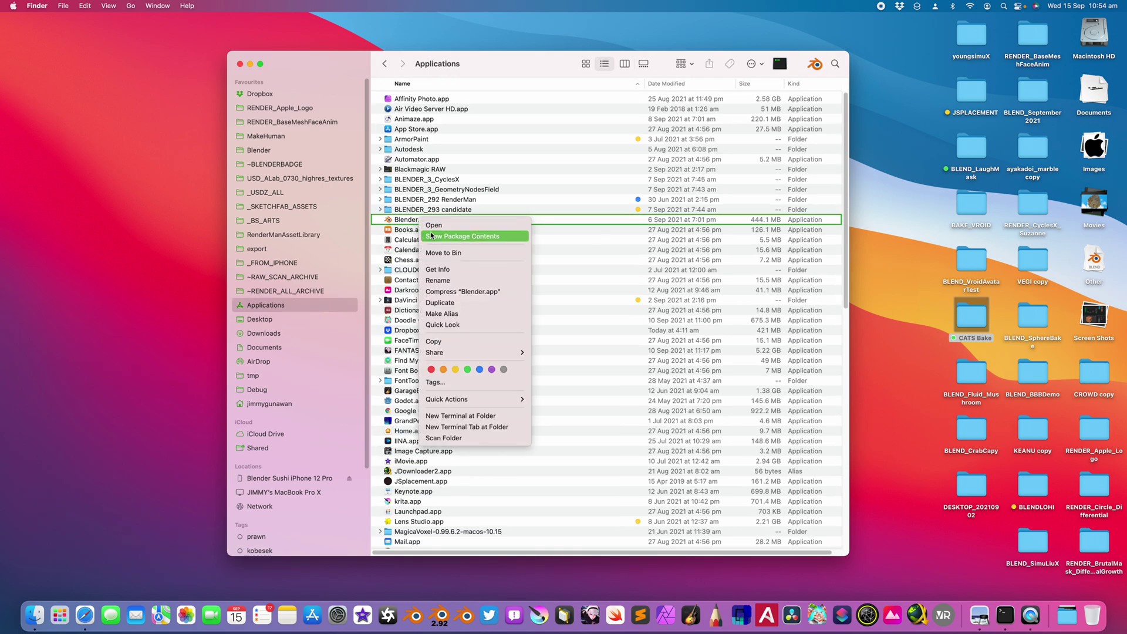
click(434, 235)
click(401, 99)
double_click(401, 100)
double_click(402, 120)
double_click(410, 101)
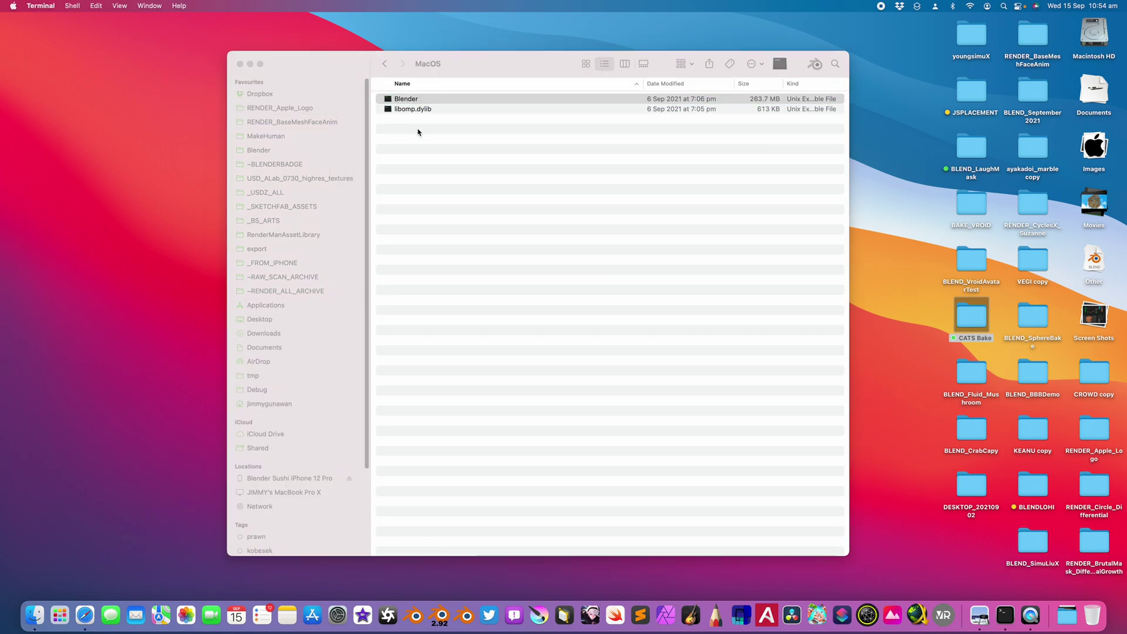
drag(336, 120, 269, 86)
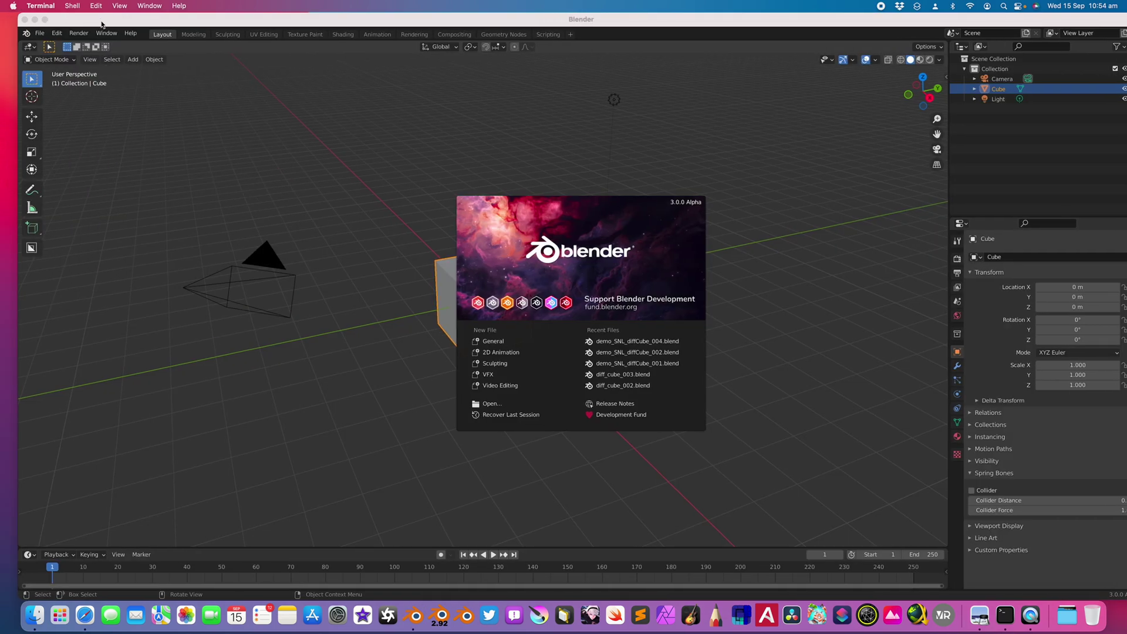
- Open the recent file demo_SNL_diffCube_004.blend, arrange the Blender and Terminal windows side by side, and save the file
drag(101, 23, 189, 30)
click(148, 39)
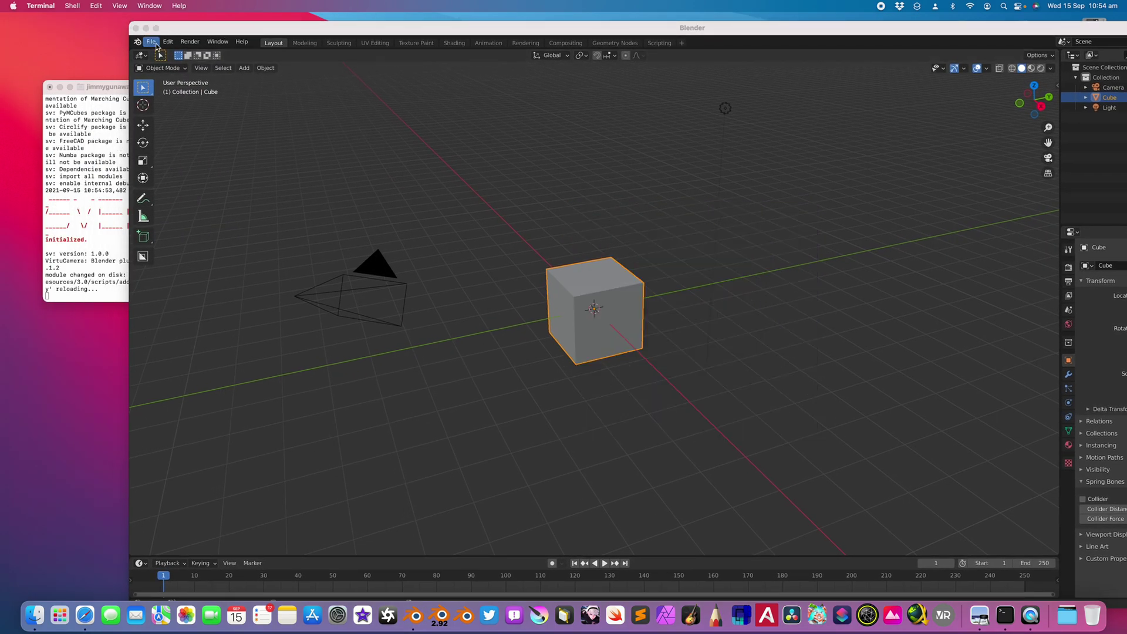
click(151, 41)
mouse_move(202, 77)
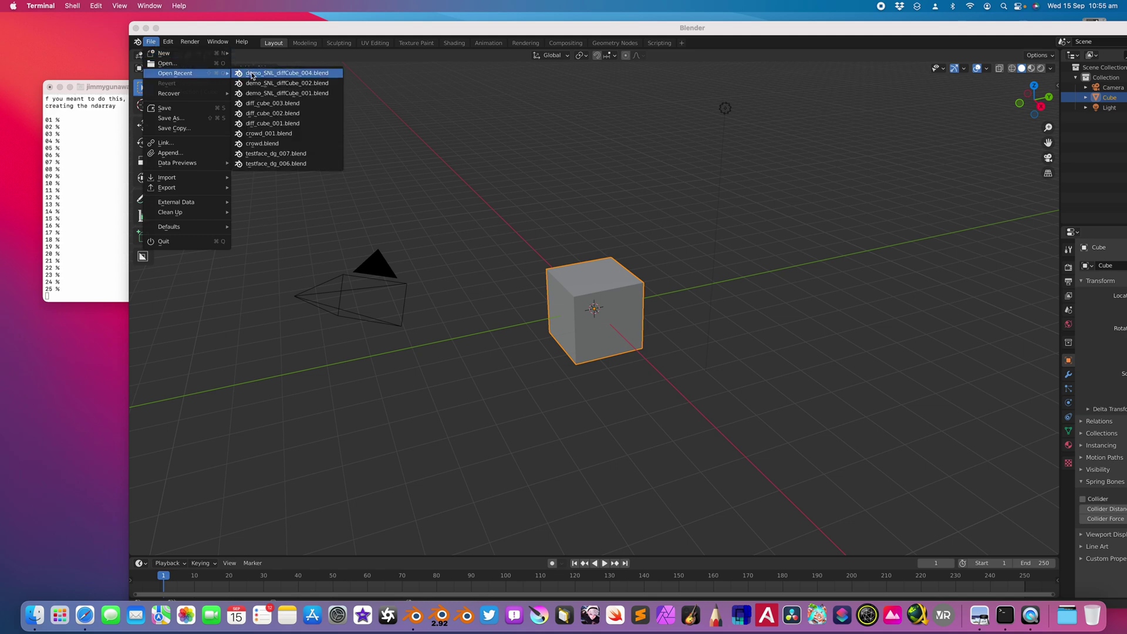
drag(112, 90, 74, 75)
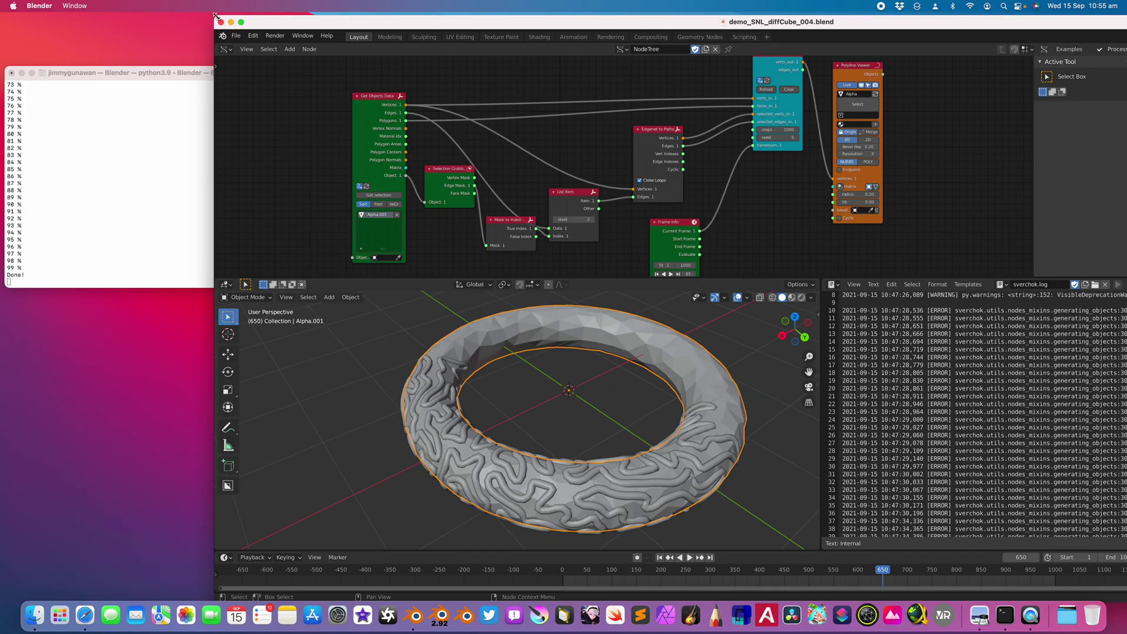
drag(215, 16, 318, 27)
key(super+s)
- Merge the text editor area into the 3D viewport to widen it
middle_drag(730, 343, 728, 326)
scroll(732, 217, up, 2)
middle_drag(760, 227, 701, 194)
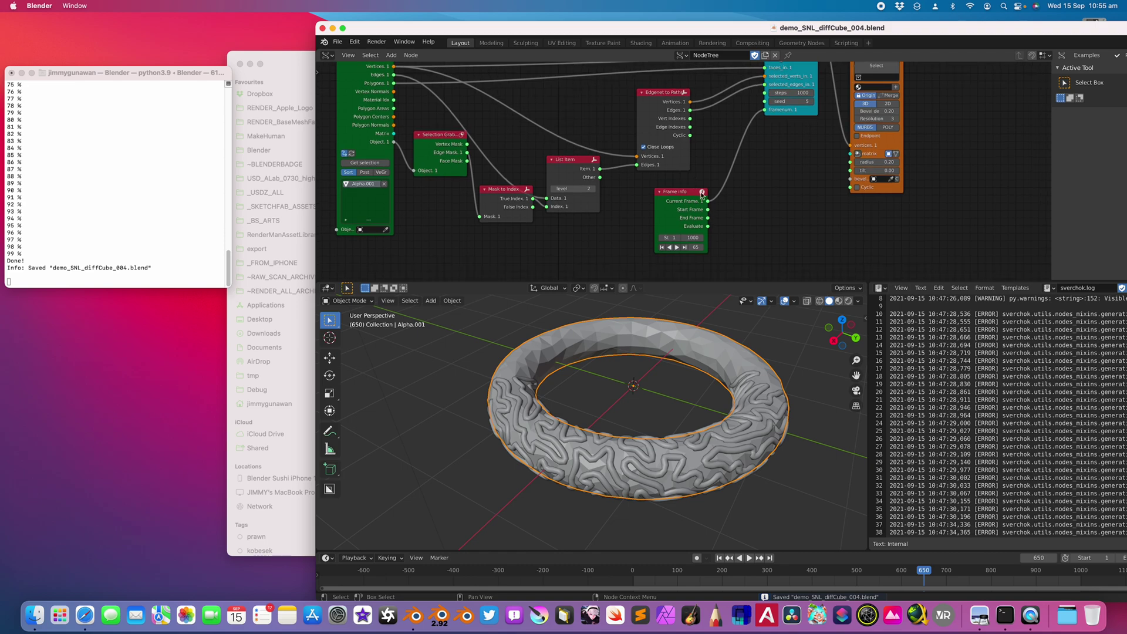
scroll(737, 196, up, 3)
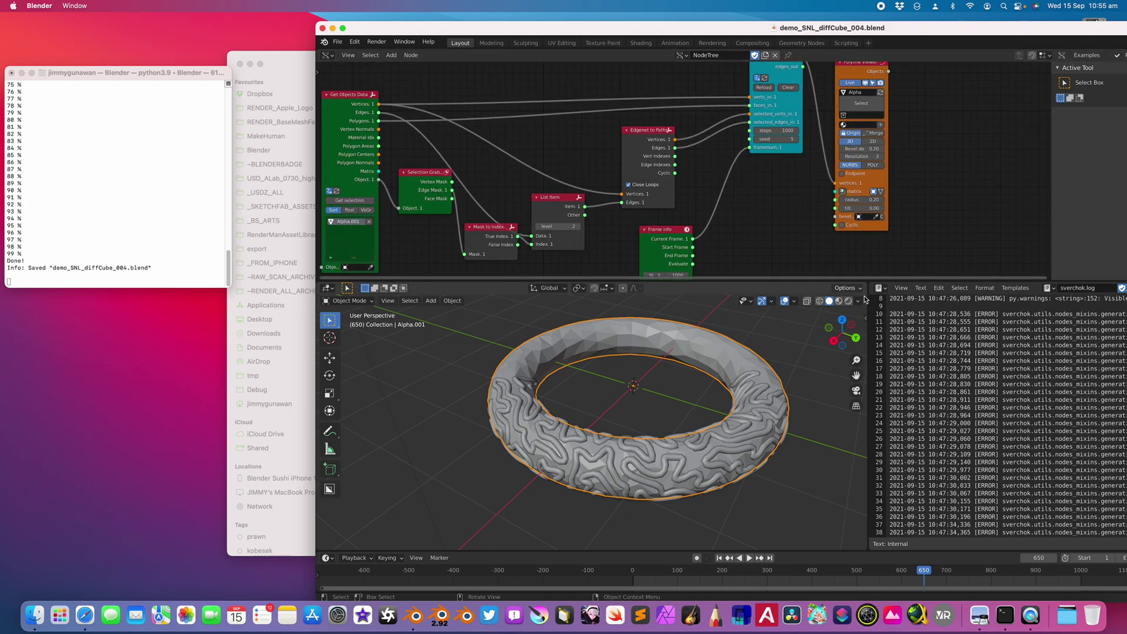
drag(866, 284, 898, 360)
- Scrub the timeline to frame 955 and inspect the curve growth around the torus
click(782, 132)
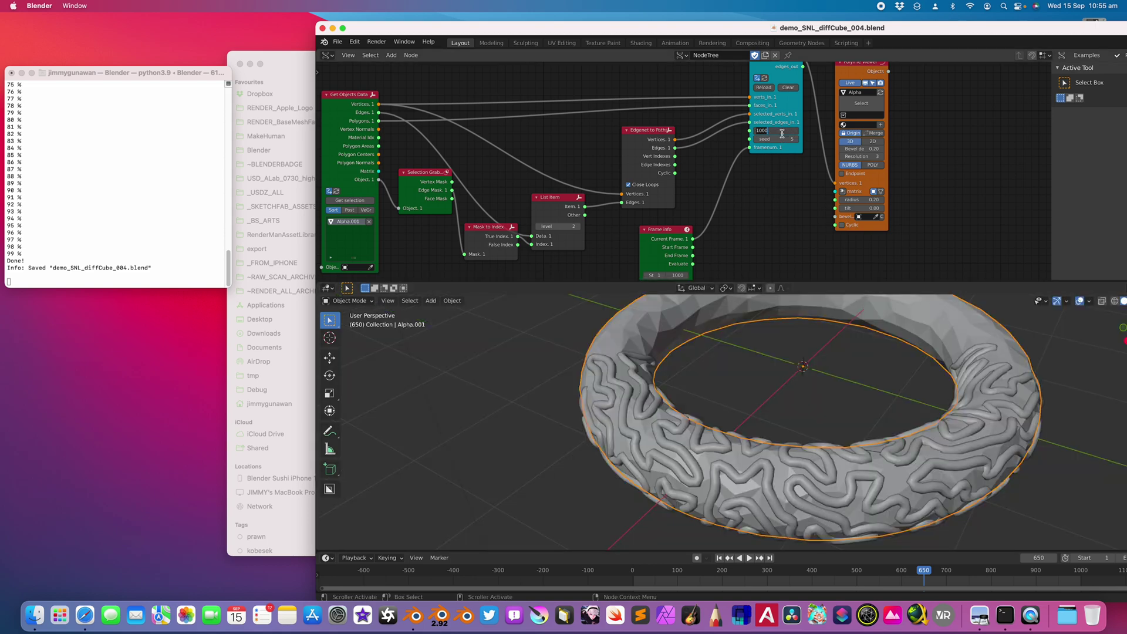
scroll(528, 448, down, 4)
scroll(814, 571, down, 1)
drag(921, 576, 971, 574)
middle_drag(959, 458, 815, 446)
shift+middle_drag(815, 425, 732, 422)
scroll(998, 576, down, 3)
drag(998, 576, 974, 572)
scroll(974, 572, down, 2)
mouse_move(350, 30)
mouse_down()
mouse_move(271, 27)
mouse_move(333, 29)
mouse_up()
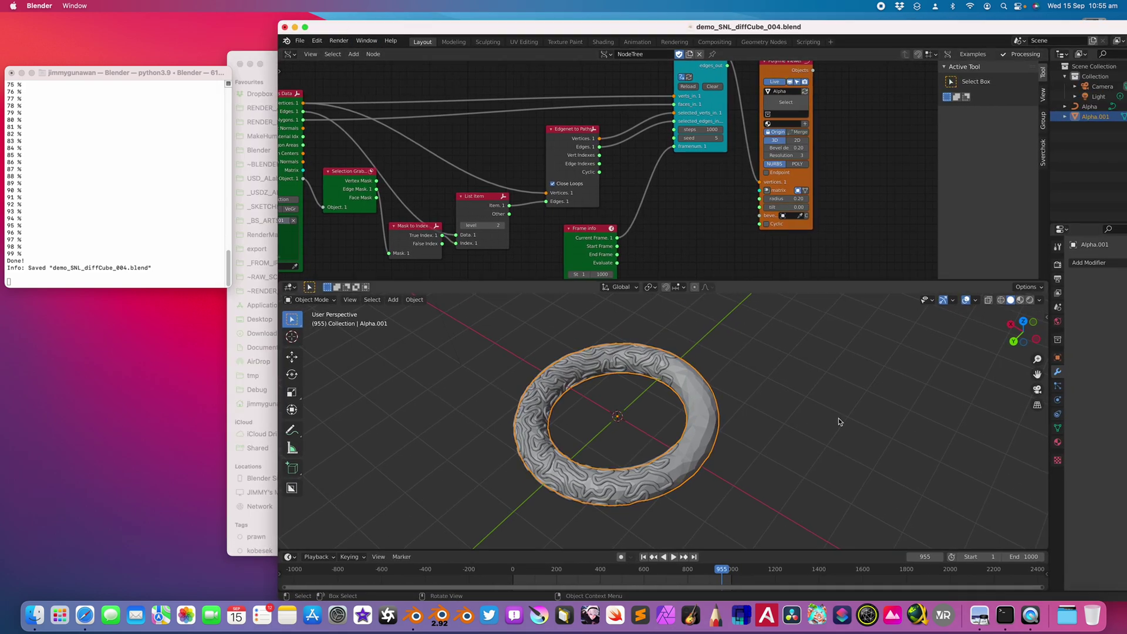
- Set the animation's end frame to 1500, play it briefly and scrub the timeline to frame 1106
click(1016, 555)
text(1500)
key(Return)
key(space)
key(space)
mouse_move(739, 572)
mouse_down()
mouse_move(691, 572)
mouse_move(755, 572)
mouse_up()
- Enlarge the properties editor, add a Displace modifier with strength 0.76 to the torus, and save the file
middle_drag(740, 455, 704, 414)
scroll(711, 418, up, 2)
drag(1048, 201, 938, 203)
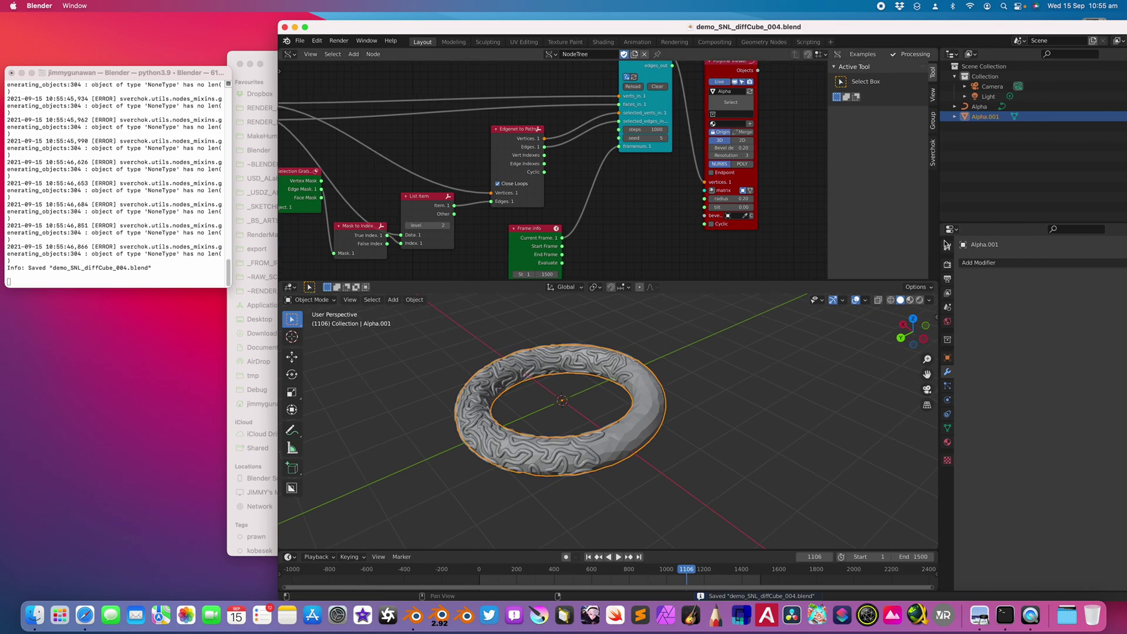
click(997, 264)
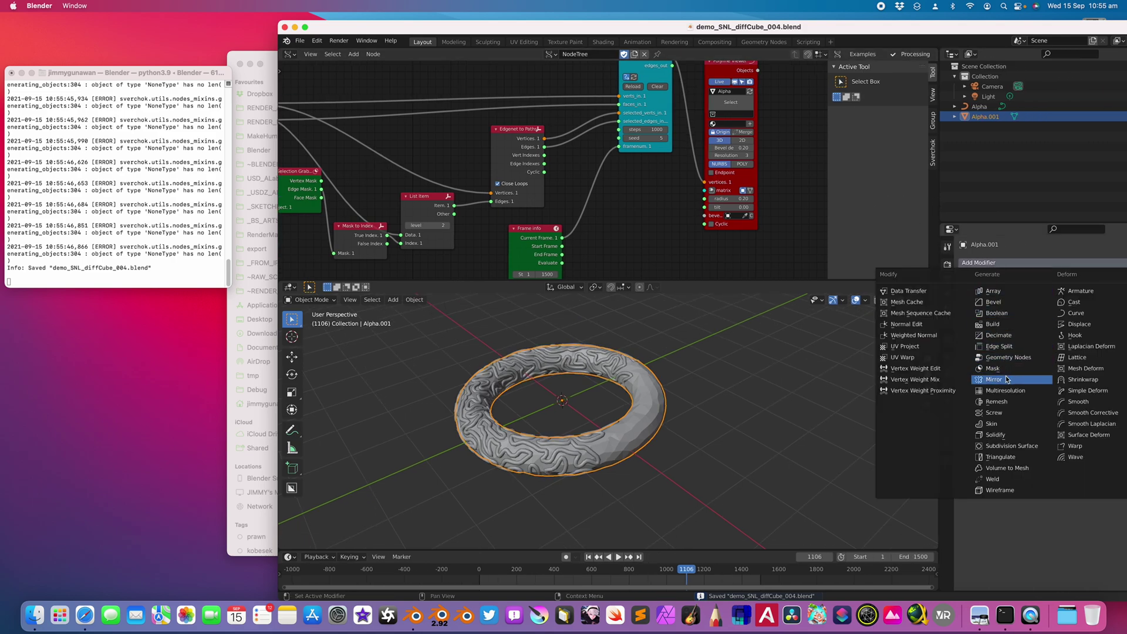
click(1077, 325)
mouse_move(1073, 343)
mouse_down()
mouse_move(995, 343)
mouse_move(1053, 344)
mouse_up()
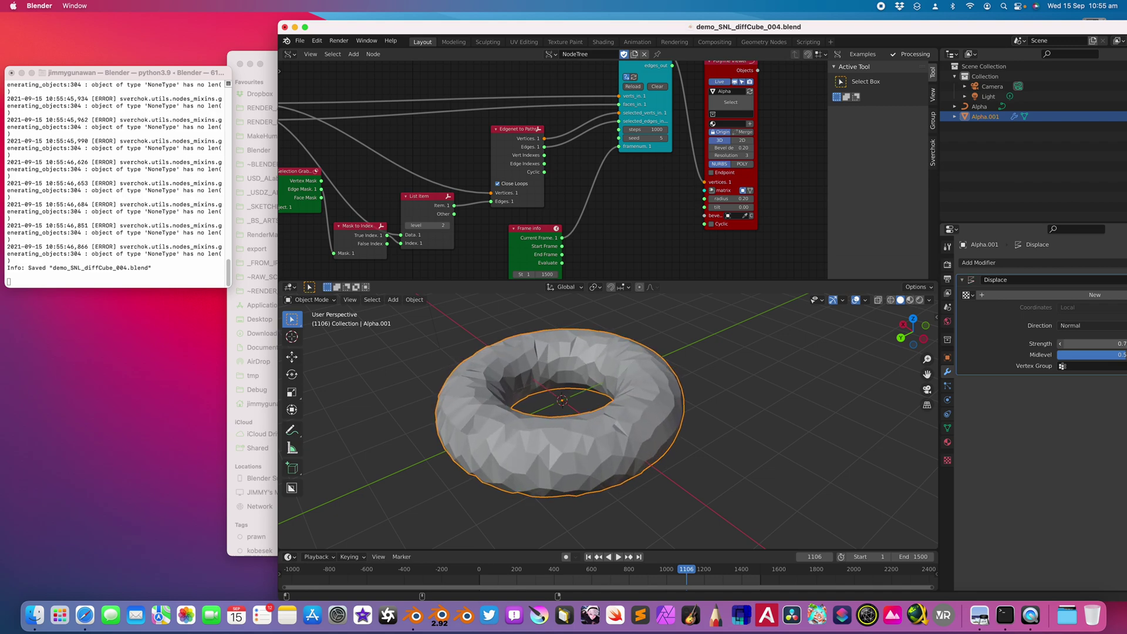
middle_drag(663, 382, 678, 395)
key(super+s)
- Enable Post in the Get Objects Data node, reload the SNL differential growth node and save the file
scroll(487, 202, down, 3)
middle_drag(482, 202, 583, 197)
scroll(583, 198, up, 1)
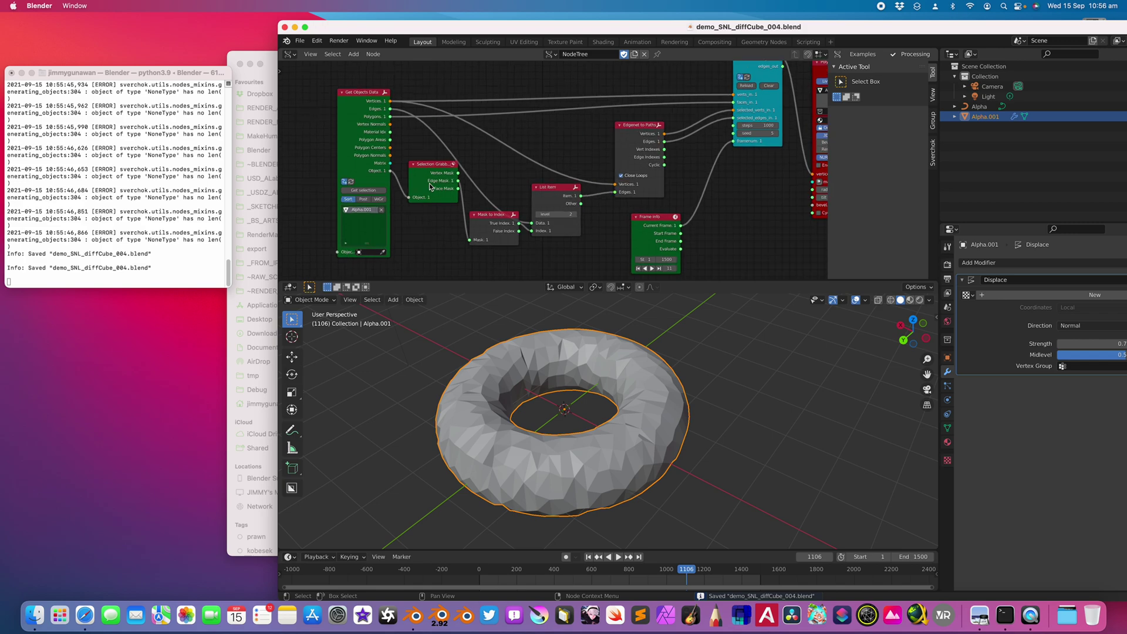
click(366, 199)
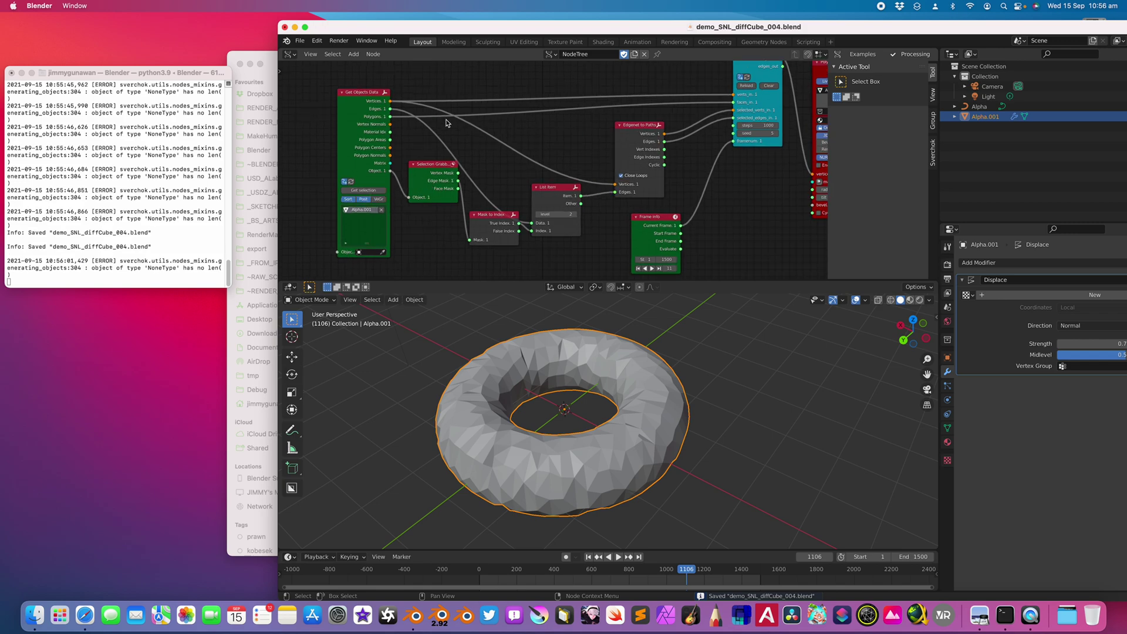
middle_drag(630, 111, 595, 107)
click(717, 85)
key(super+s)
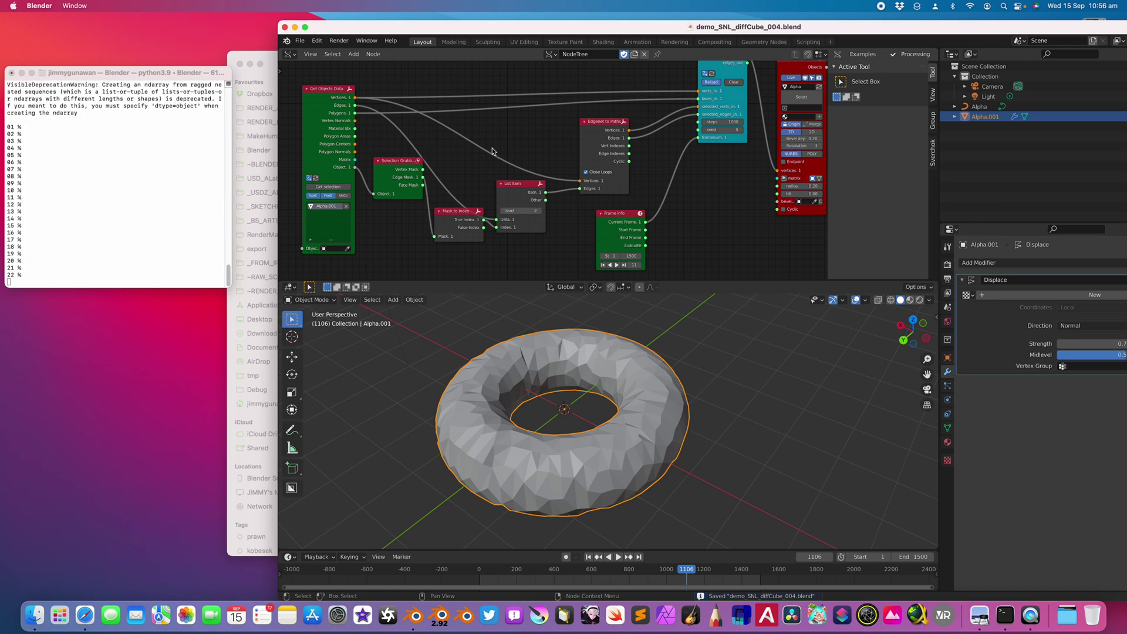
- Bring the Terminal window forward, resize and reposition it, and monitor the growth calculation's progress
click(109, 248)
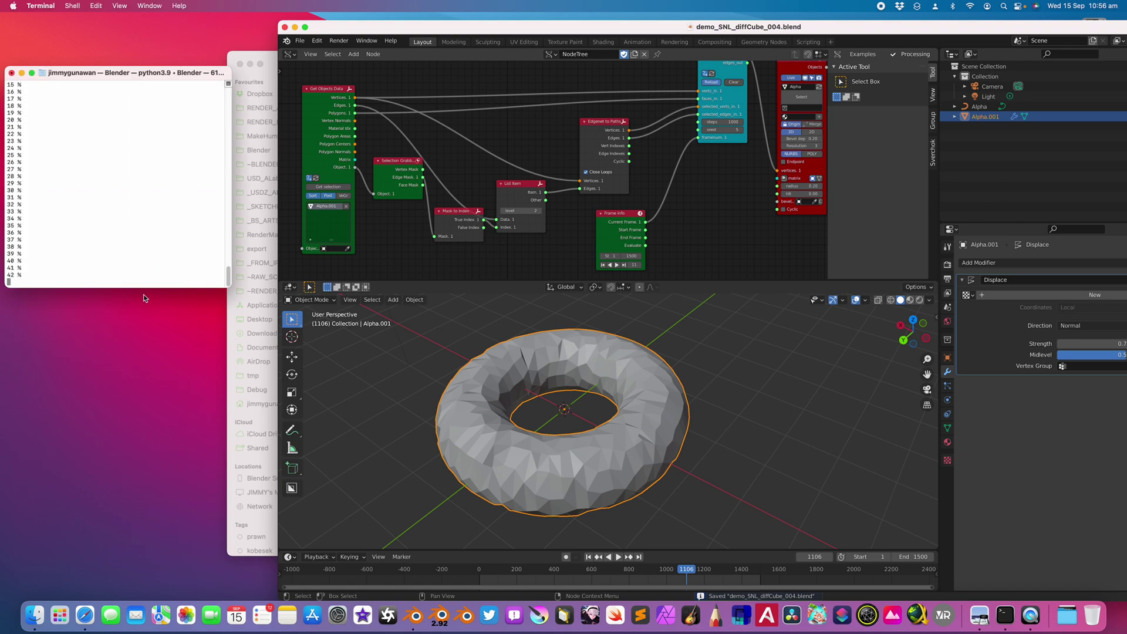
drag(141, 288, 140, 309)
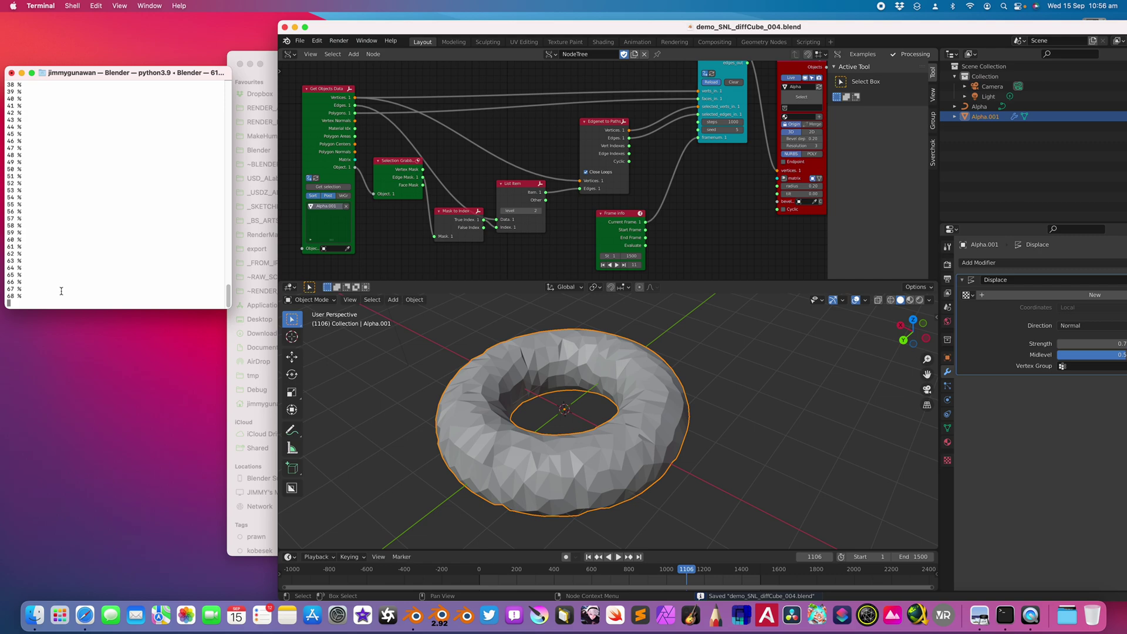
mouse_move(214, 70)
mouse_down()
mouse_move(223, 67)
mouse_move(199, 55)
mouse_up()
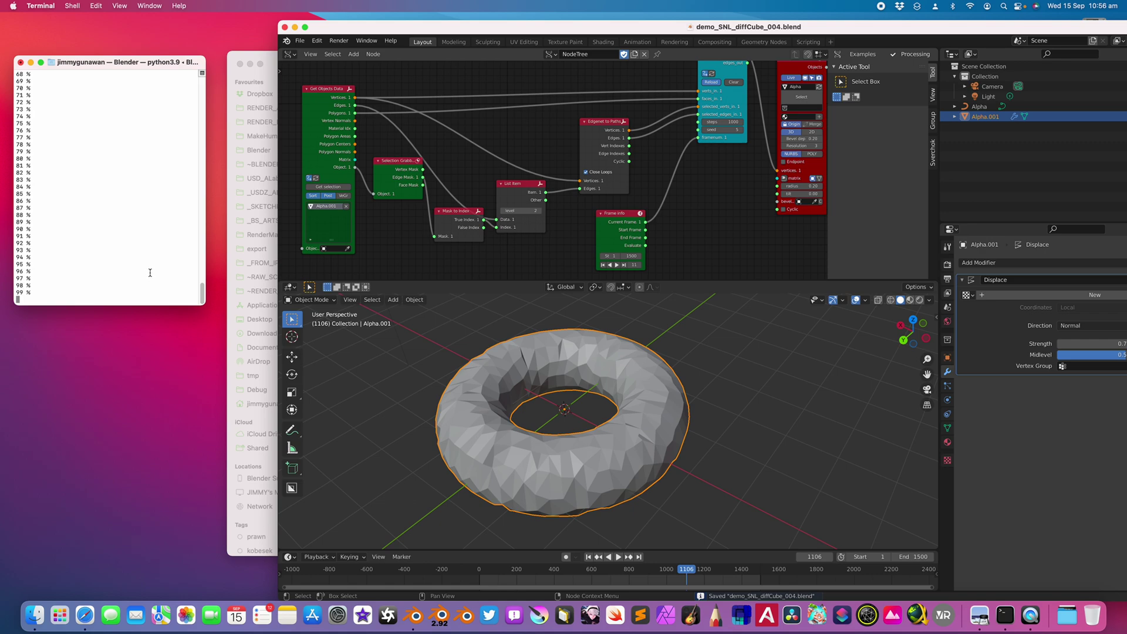
- Scrub the timeline to frame 1081 to inspect the growth on the displaced torus
middle_drag(611, 443, 661, 428)
drag(499, 568, 689, 567)
middle_drag(740, 516, 681, 509)
drag(737, 574, 681, 569)
middle_drag(713, 202, 711, 211)
scroll(711, 212, up, 1)
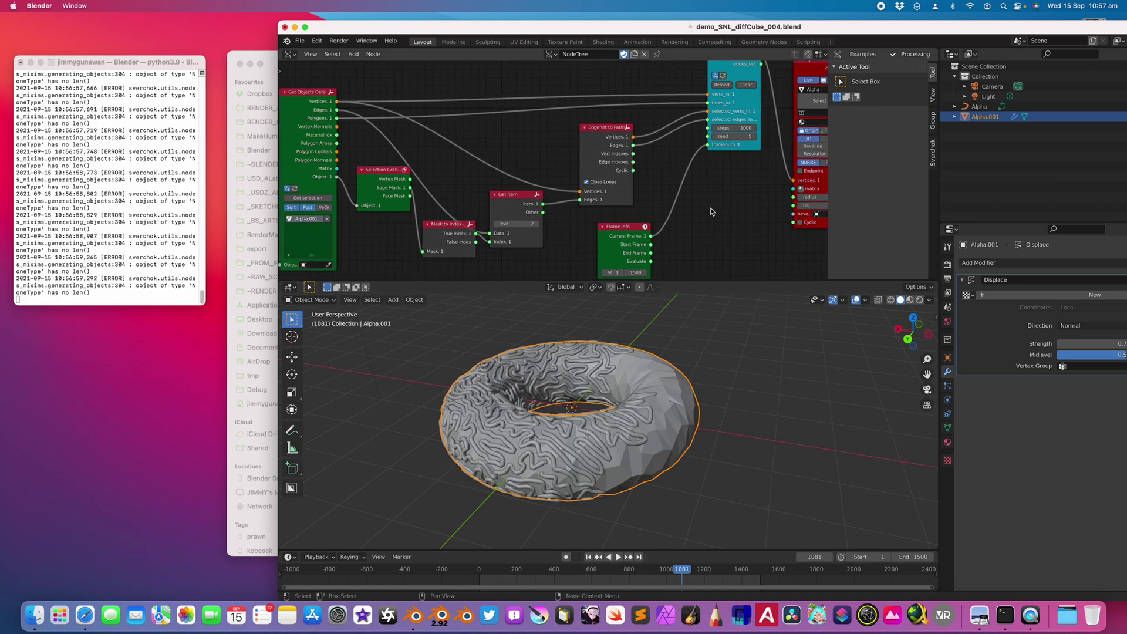
- Collapse the node editor's sidebar, reframe the node tree and save the file
drag(828, 197, 934, 194)
middle_drag(788, 150, 772, 177)
scroll(773, 177, up, 1)
middle_drag(686, 347, 685, 381)
key(super+s)
- Scrub and play the growth animation from several angles, stop it at frame 831 and save the file
drag(490, 573, 664, 573)
middle_drag(687, 493, 730, 472)
drag(482, 573, 700, 530)
middle_drag(699, 531, 717, 503)
drag(556, 573, 603, 572)
middle_drag(664, 409, 611, 428)
drag(496, 570, 618, 566)
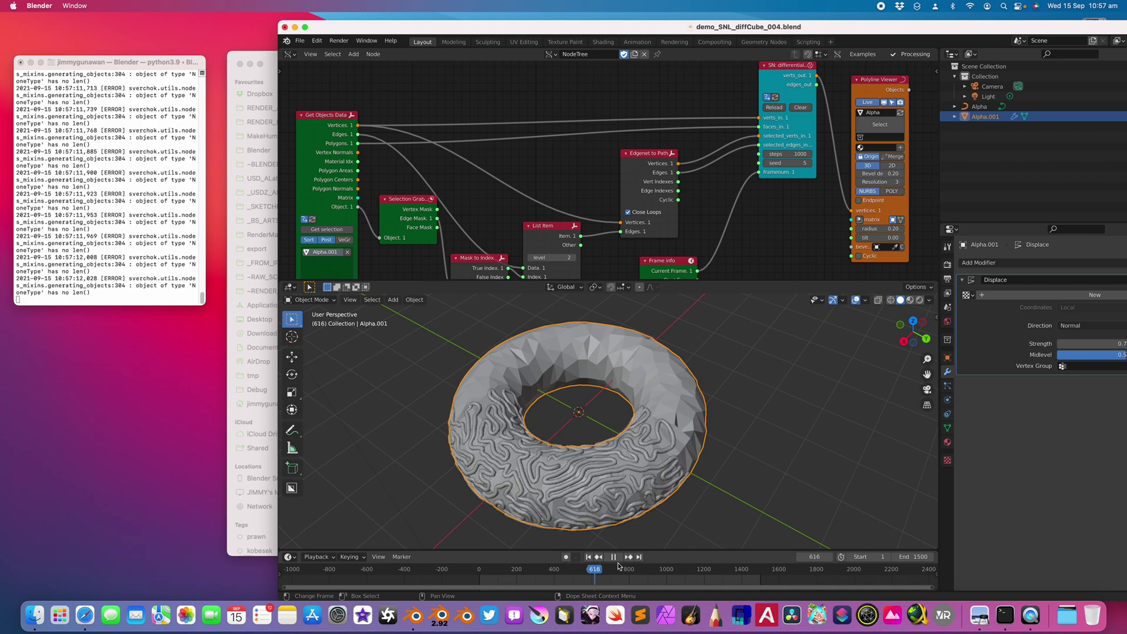
key(space)
key(super+s)
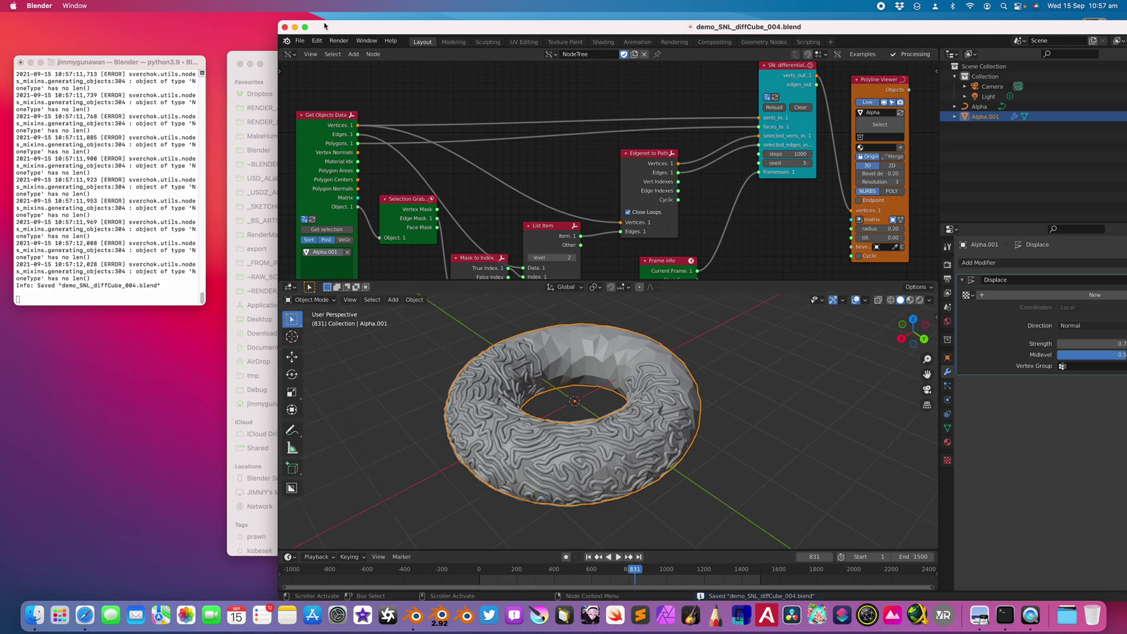
- Make the Blender window full screen and switch the 3D viewport to Material Preview shading
click(305, 27)
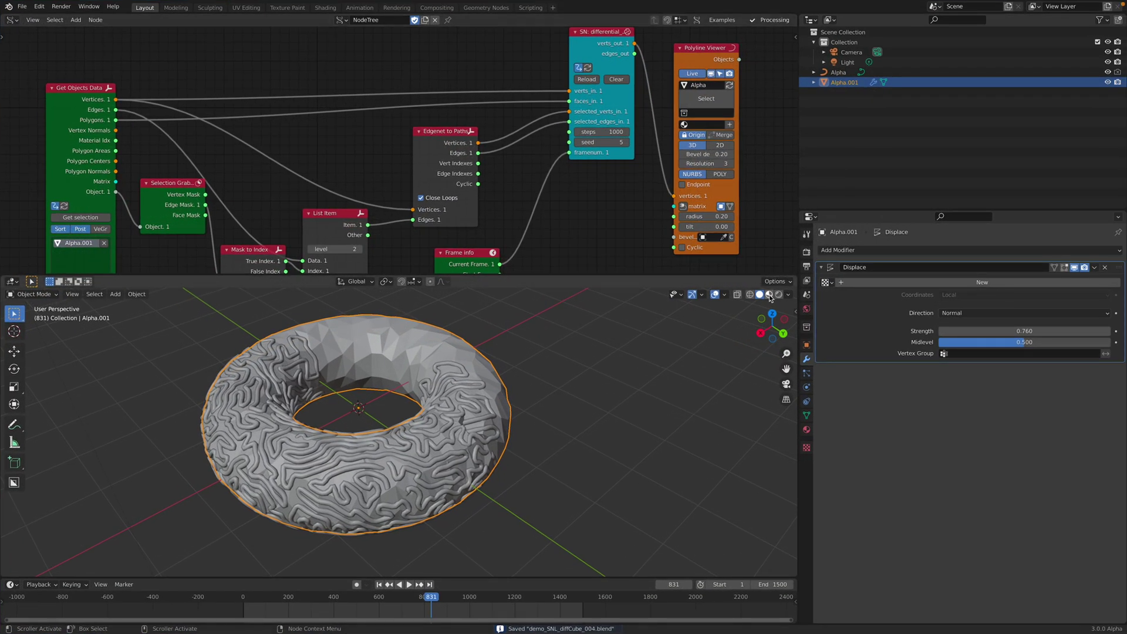
click(770, 295)
scroll(544, 376, up, 4)
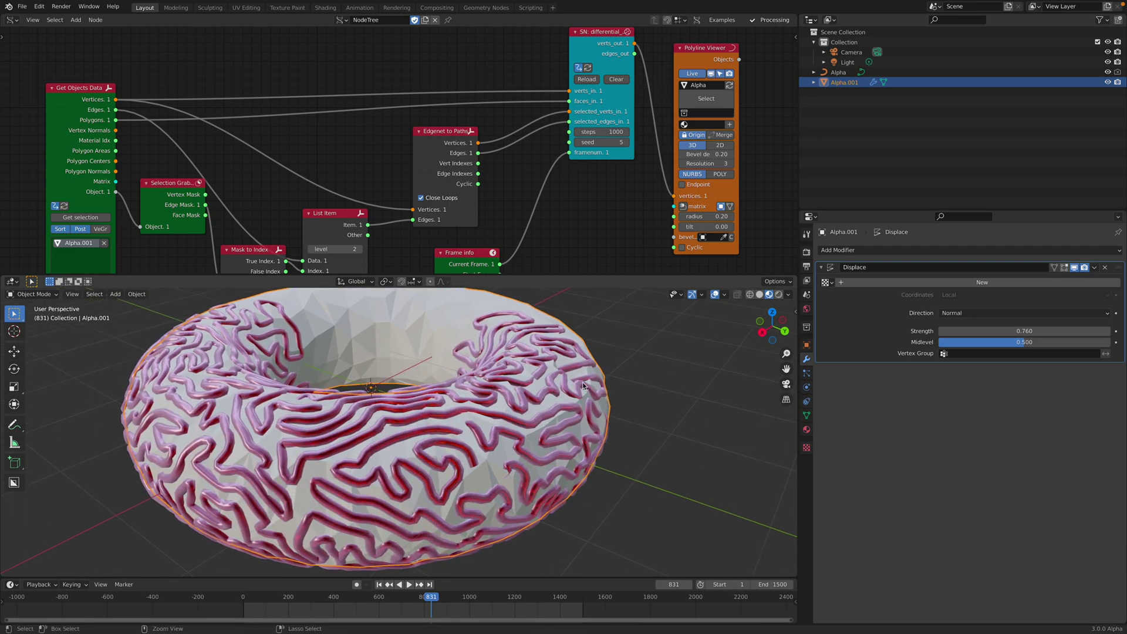
- Set the scene's render engine to Cycles
click(807, 252)
click(966, 252)
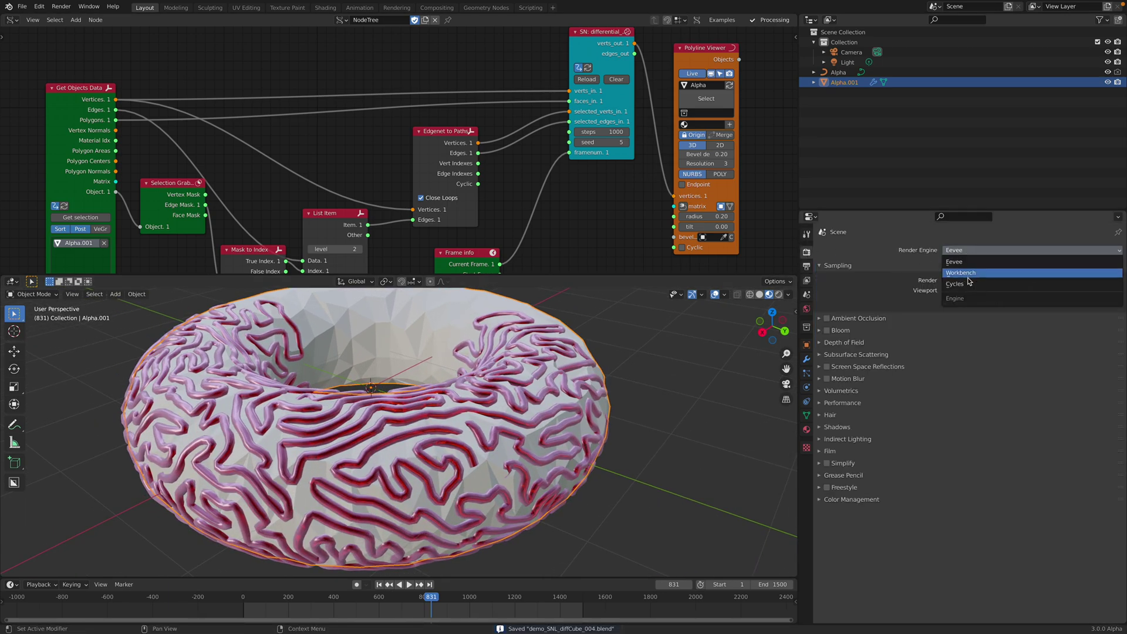
click(969, 283)
- Select the grown Alpha curve and change the node editor to the Shader Editor showing its material
click(559, 351)
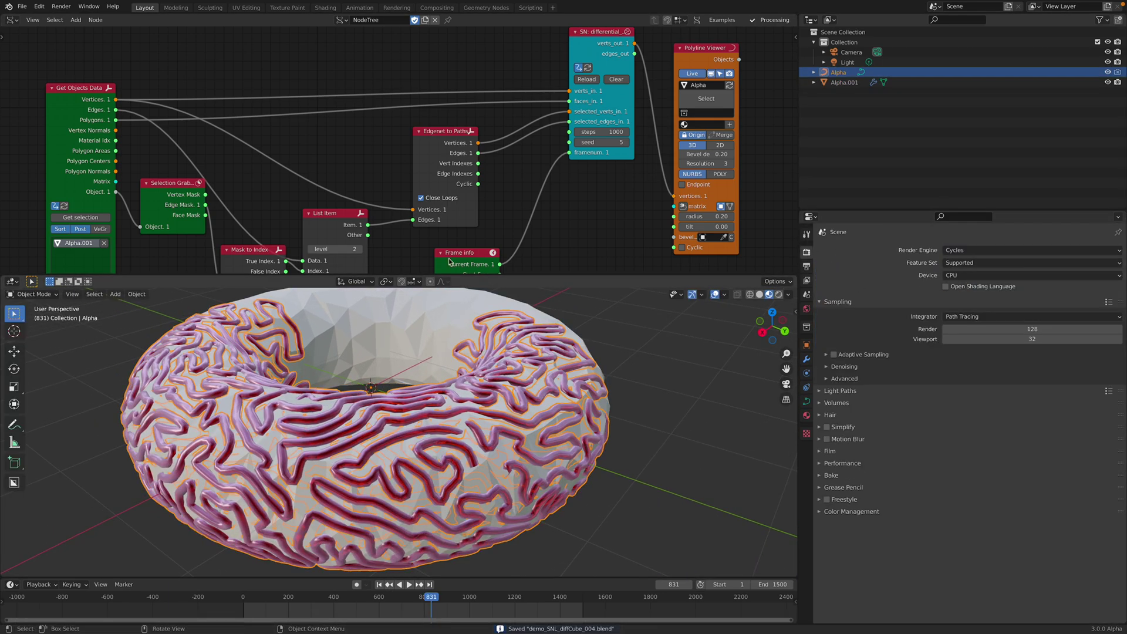
click(13, 20)
click(33, 125)
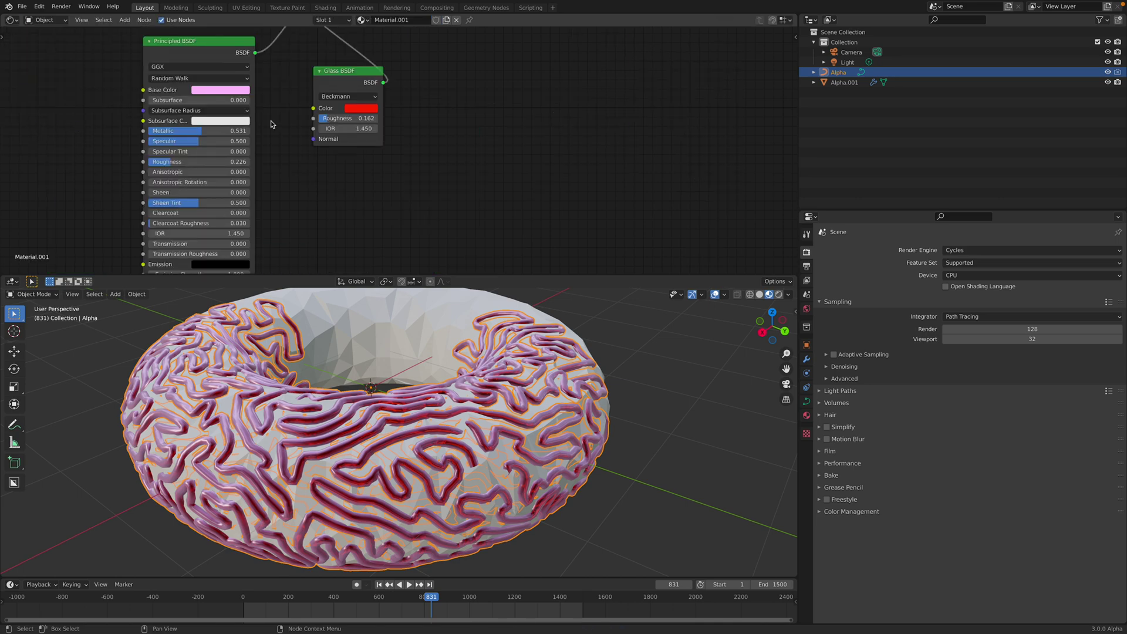
- Save the file and recolor the curve's material, with a bright green Principled BSDF base color and a blue-violet Glass BSDF color
key(Home)
drag(287, 160, 136, 107)
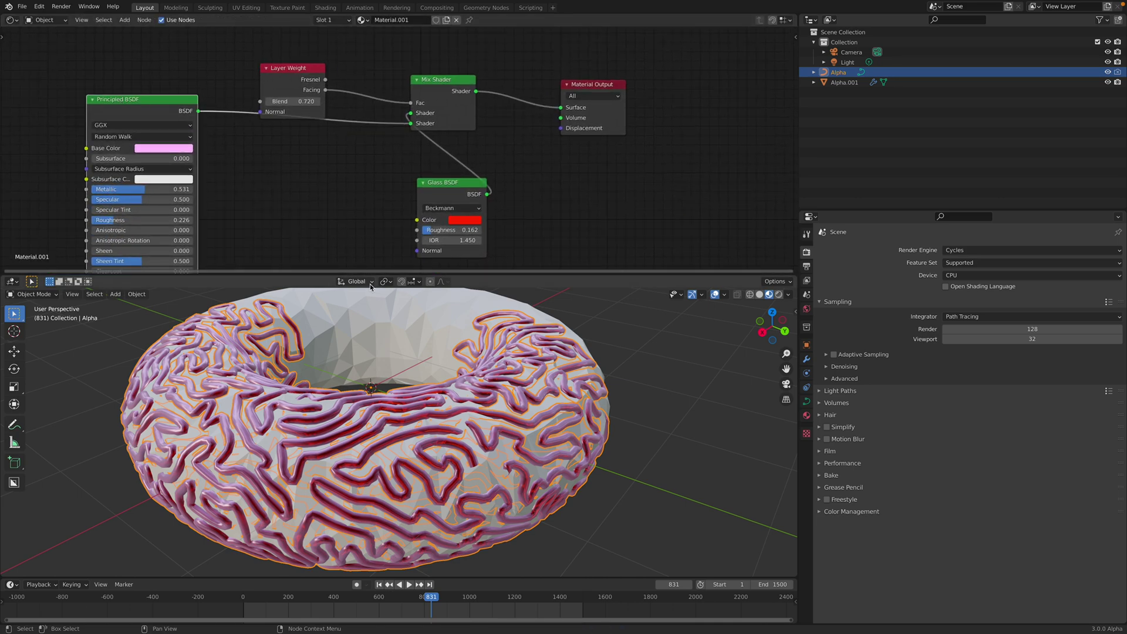
key(ctrl+s)
click(163, 148)
drag(184, 70, 190, 59)
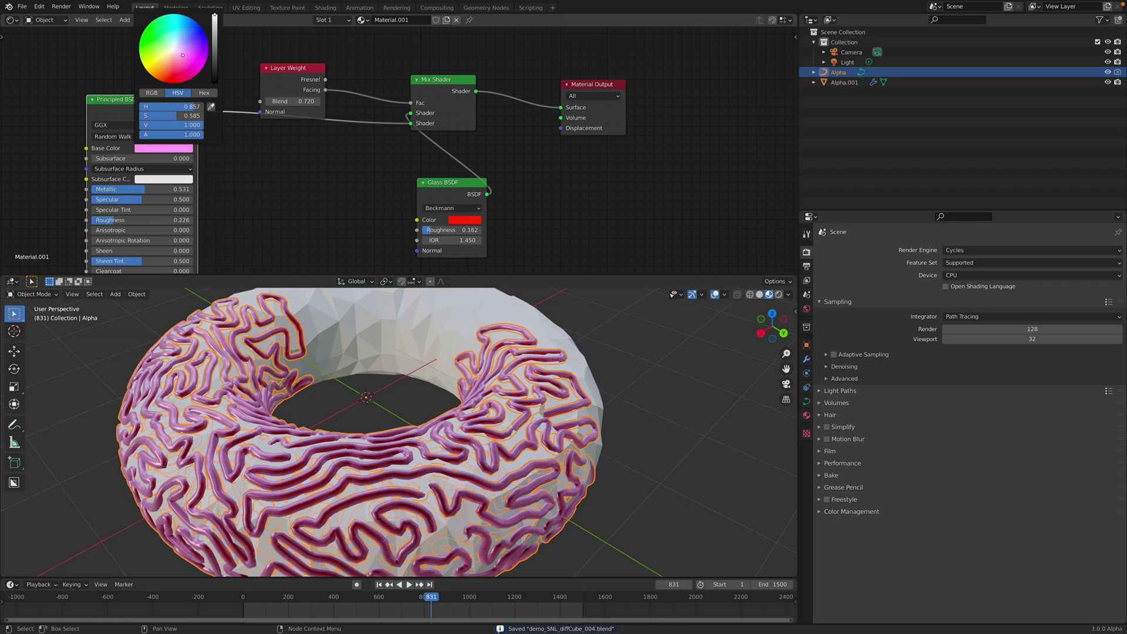
click(464, 220)
mouse_move(491, 141)
mouse_down()
mouse_move(480, 116)
mouse_move(481, 148)
mouse_up()
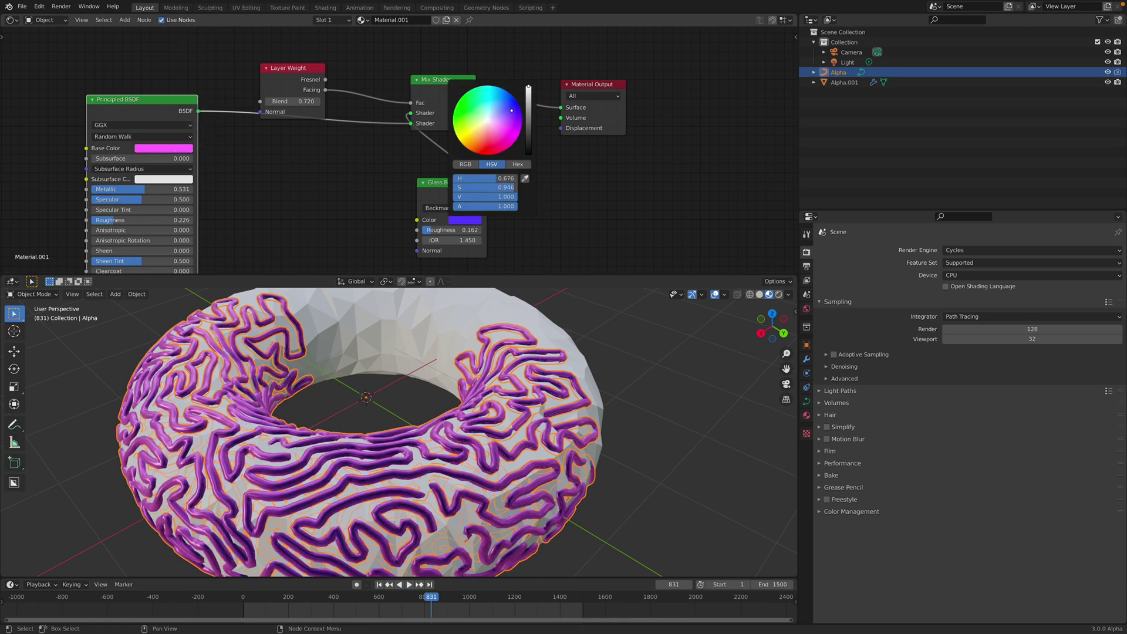
click(175, 148)
drag(168, 49, 145, 34)
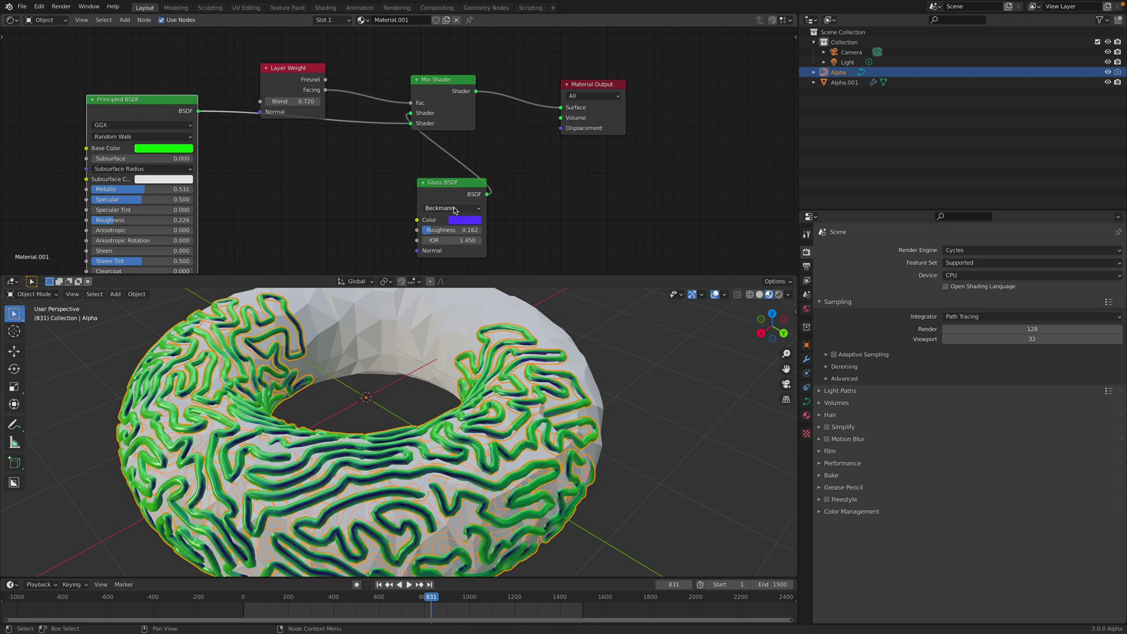
- Move the Glass BSDF node beneath the Layer Weight node, save the file and switch the 3D viewport to Rendered shading
drag(452, 190, 327, 180)
middle_drag(528, 399, 622, 388)
key(ctrl+s)
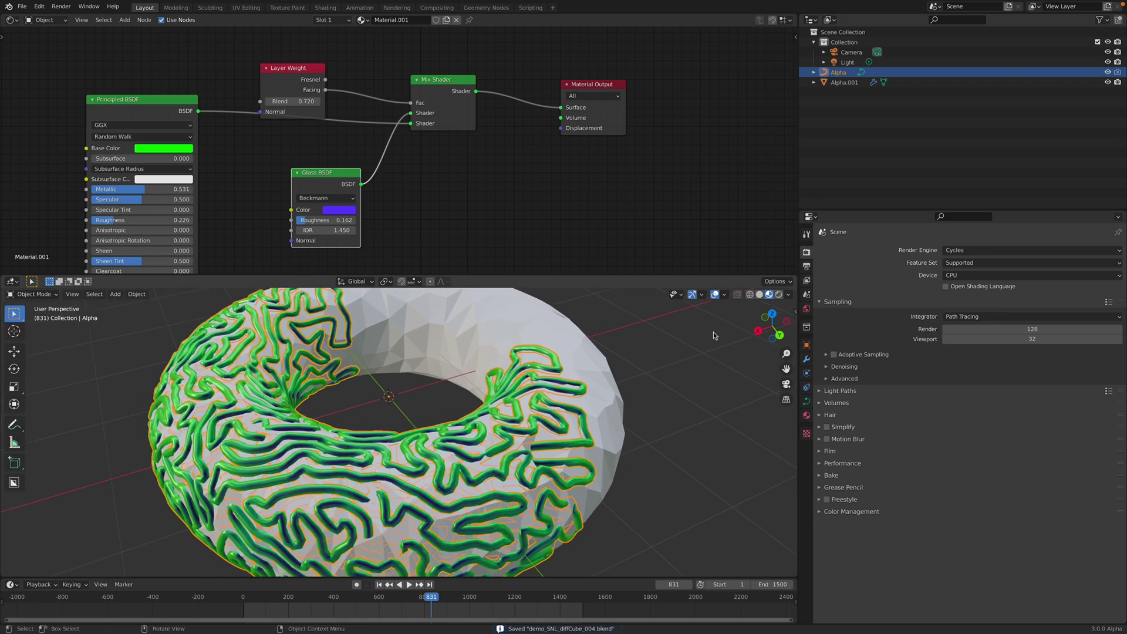
click(780, 295)
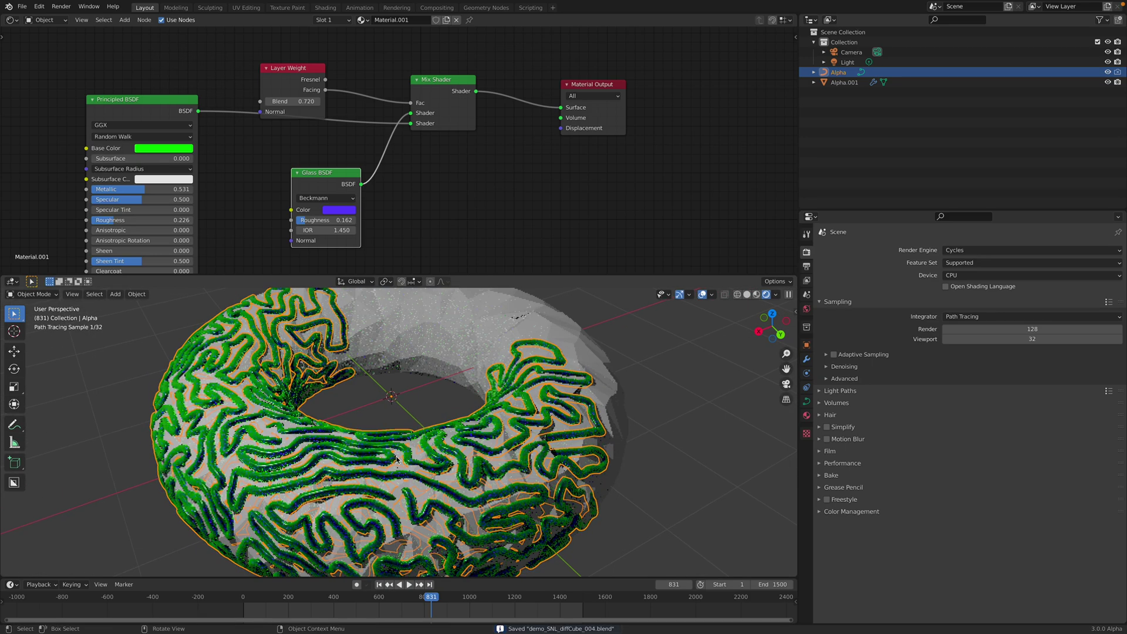
- Raise the Layer Weight node's Blend to 1.000, and reduce it again to bring back some of the blue glass shading
scroll(282, 144, up, 1)
drag(287, 98, 341, 98)
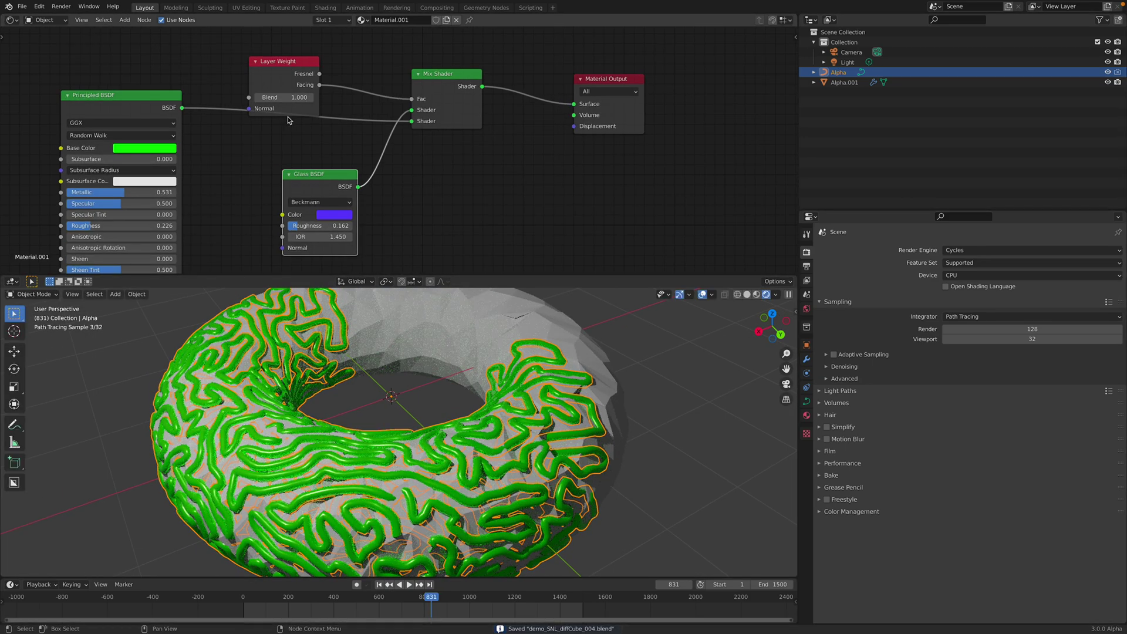
middle_drag(278, 134, 334, 133)
scroll(334, 134, up, 2)
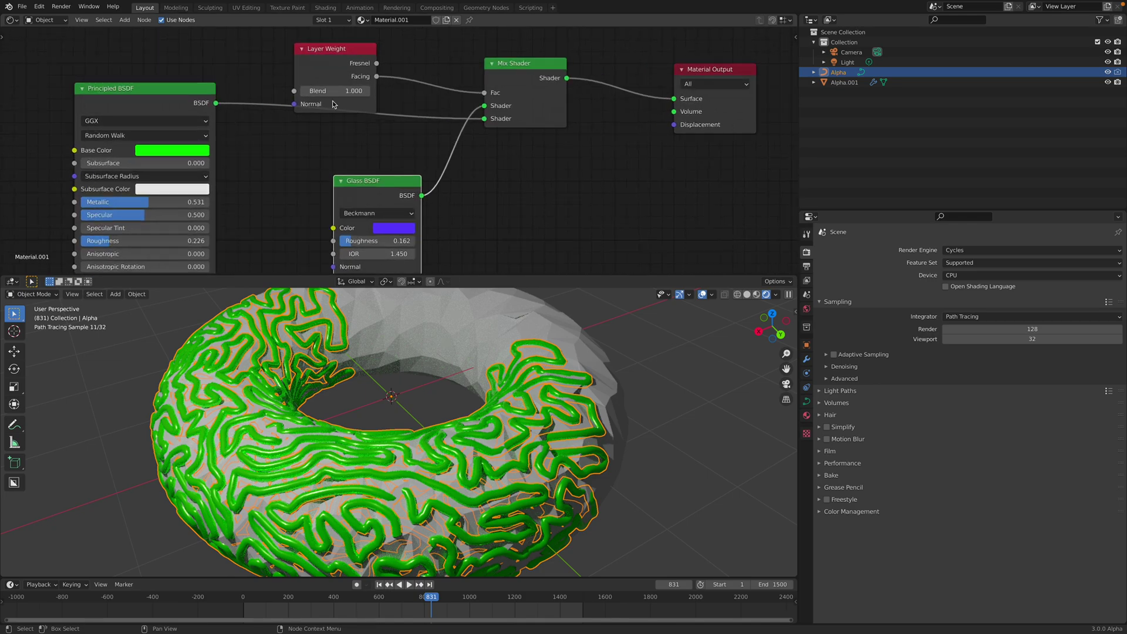
mouse_move(335, 90)
mouse_down()
mouse_move(276, 91)
mouse_move(323, 91)
mouse_up()
- Select the torus mesh Alpha.001, return the 3D viewport to Solid shading and save the file
mouse_move(262, 377)
middle_down()
mouse_move(274, 341)
mouse_move(281, 365)
middle_up()
click(282, 366)
mouse_move(494, 397)
middle_down()
mouse_move(455, 401)
mouse_move(463, 435)
middle_up()
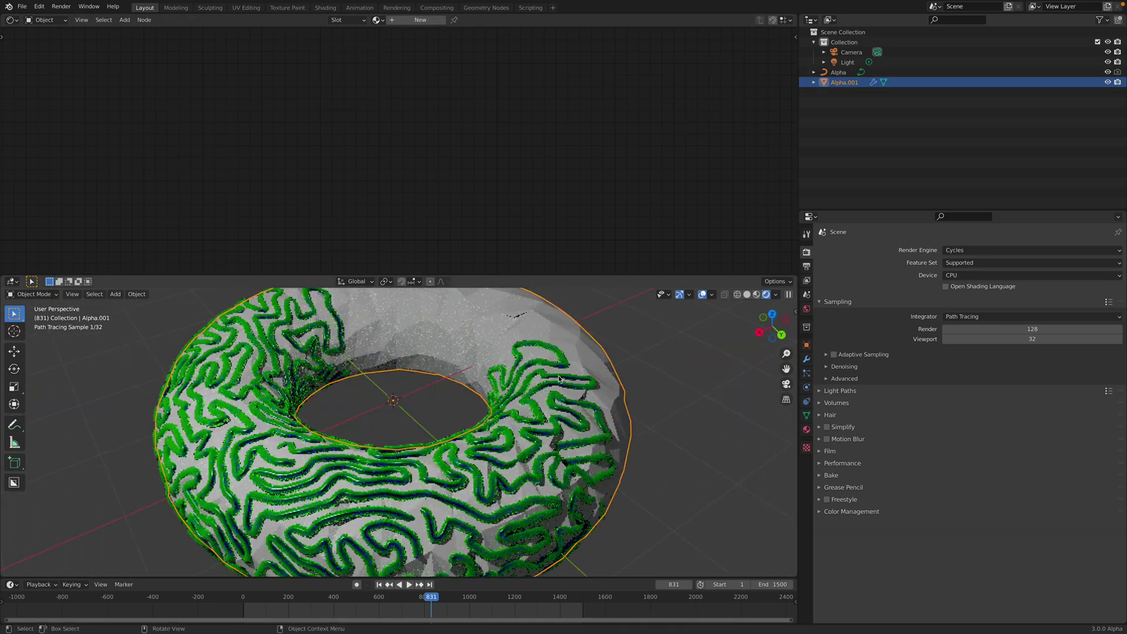
click(747, 294)
key(ctrl+s)
scroll(597, 386, down, 3)
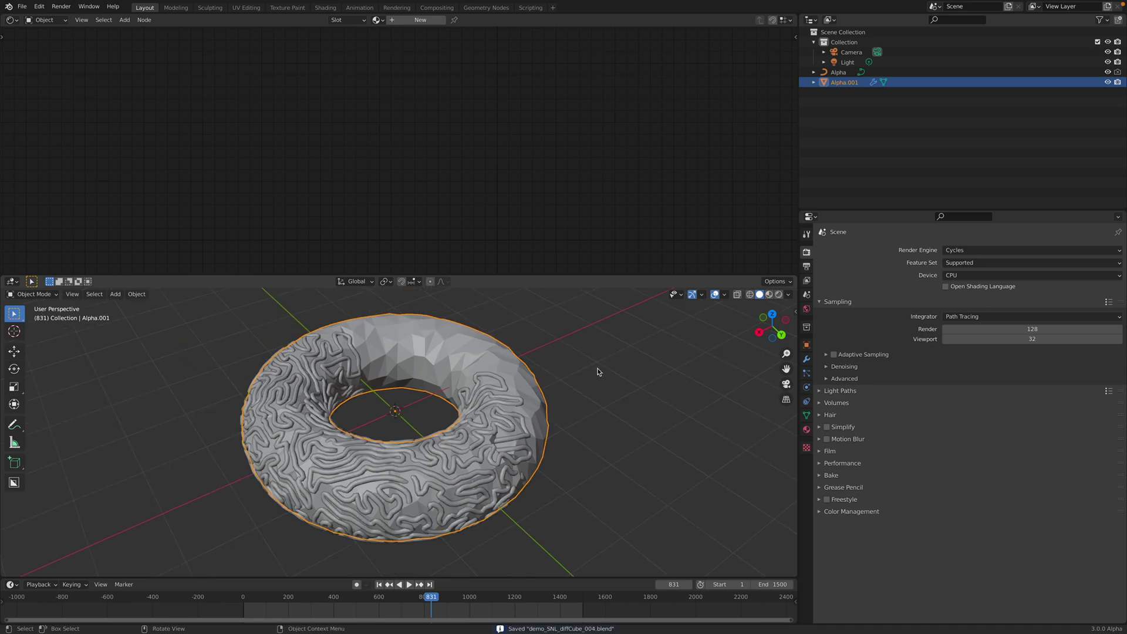
- Display the Sverchok NodeTree in the node editor, framing all its nodes, and take the Blender window out of full screen
click(13, 21)
click(52, 116)
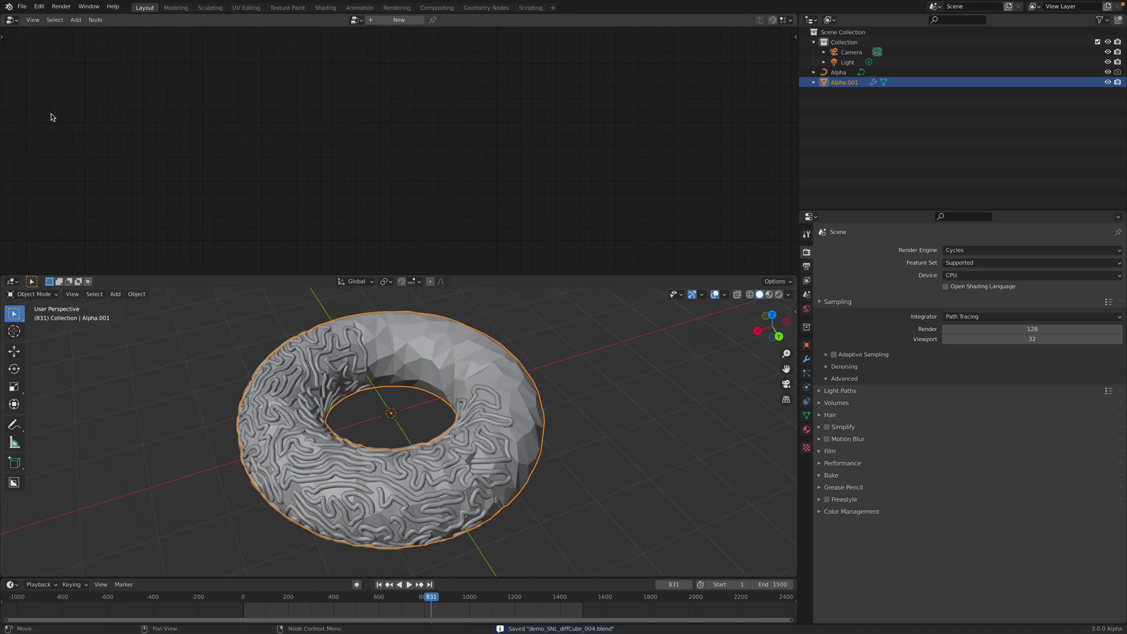
click(13, 20)
click(41, 77)
click(355, 20)
click(361, 34)
key(Home)
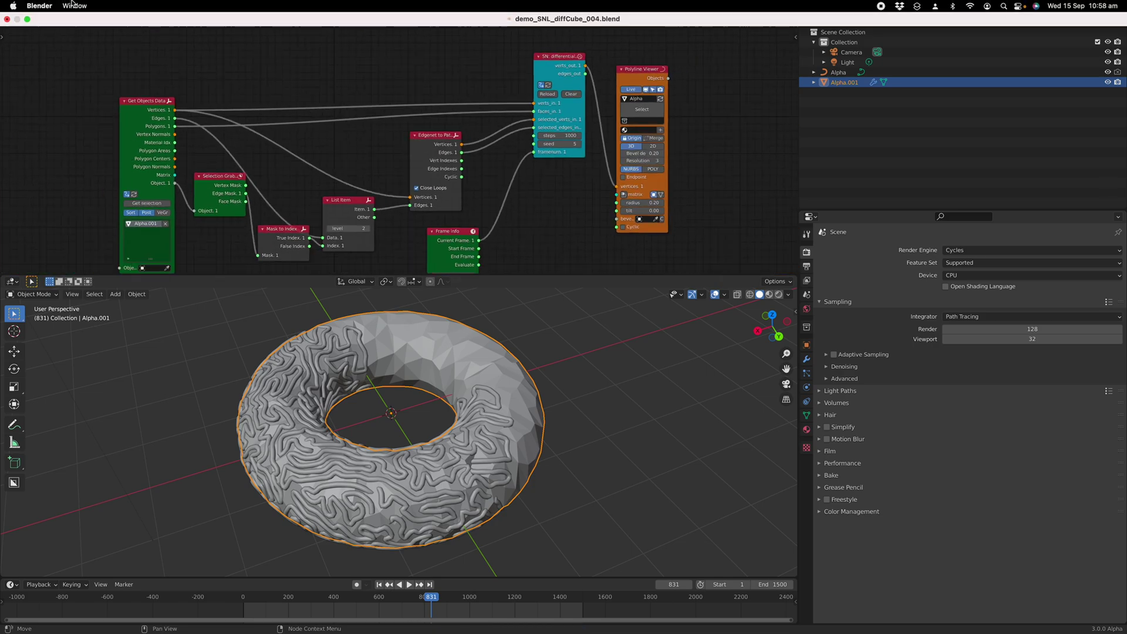
click(27, 16)
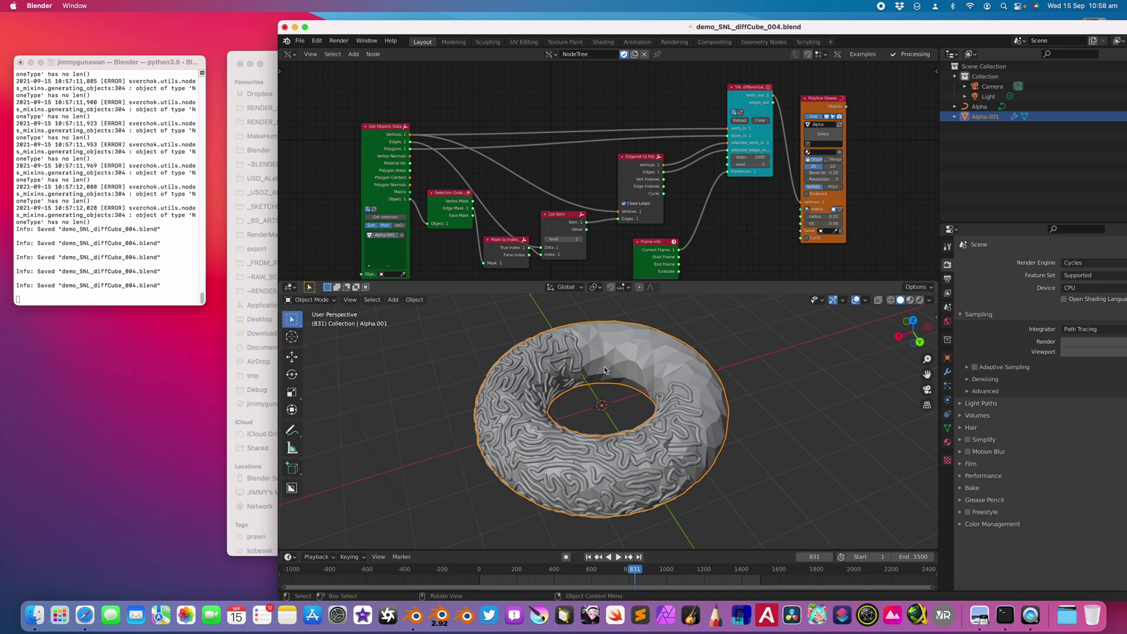
- Save the file and reload the SNL differential growth script node to recalculate the growth on the torus
middle_drag(604, 366, 622, 365)
click(757, 157)
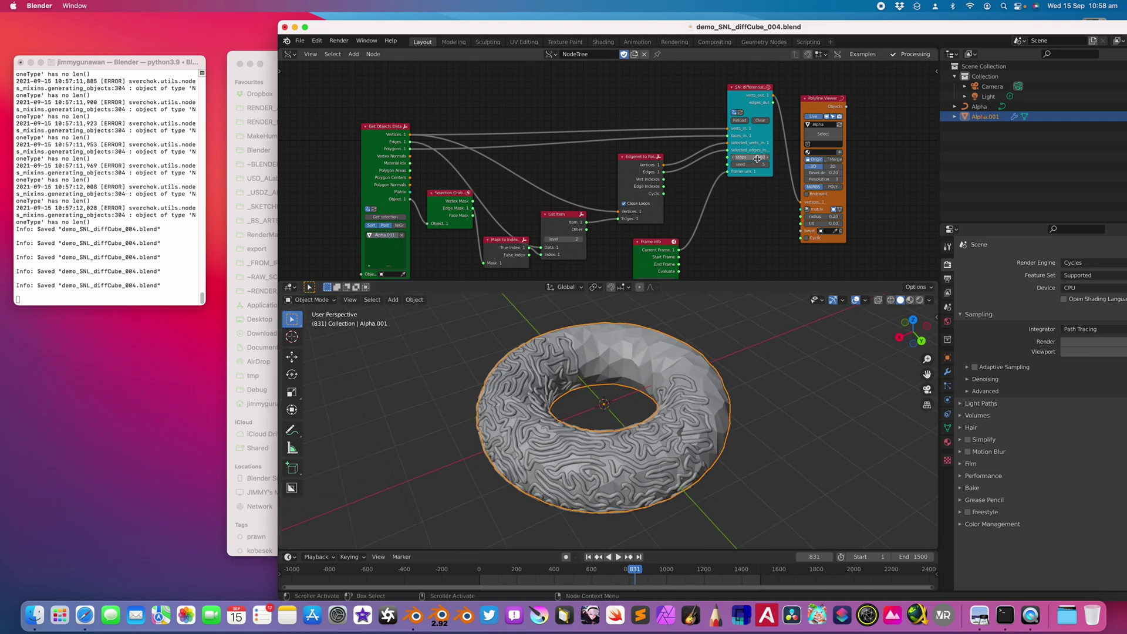
key(ctrl+s)
click(730, 361)
click(705, 367)
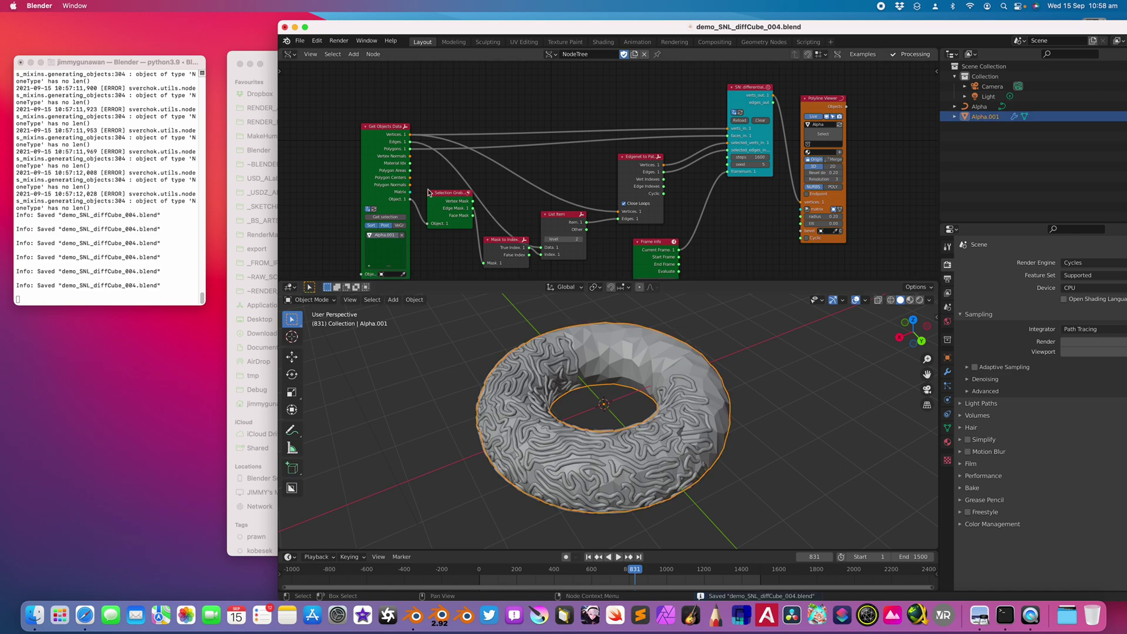
click(741, 121)
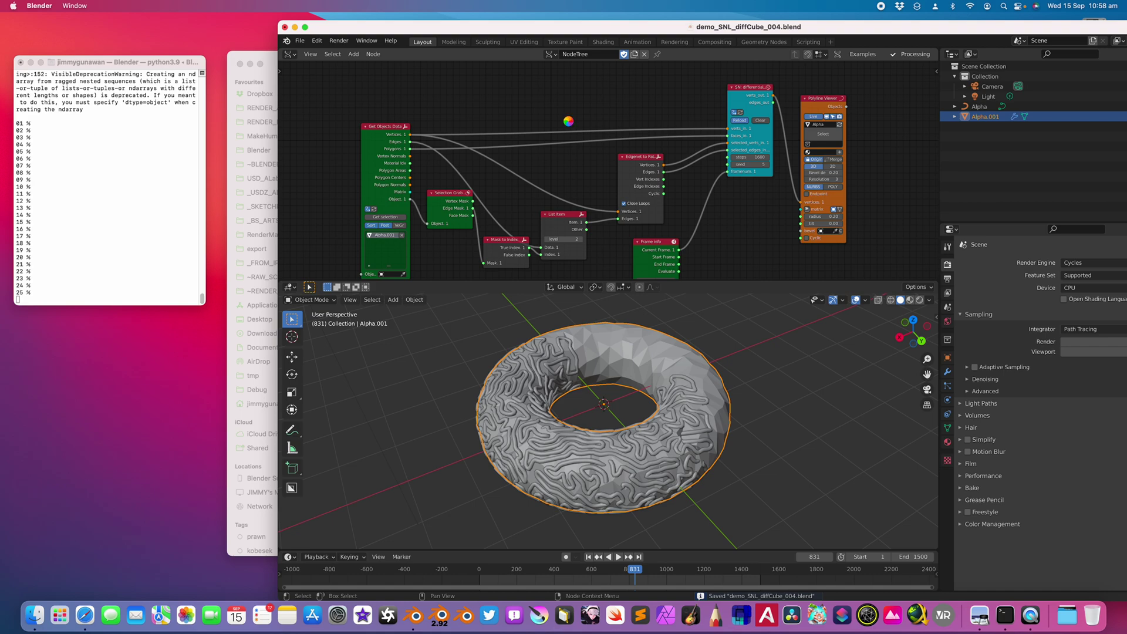
- Switch to Safari, open the "Mesh growth & Reaction Diffusion in SV" issue and enlarge its Differential Mesh Growth node setup image
key(ctrl+Right)
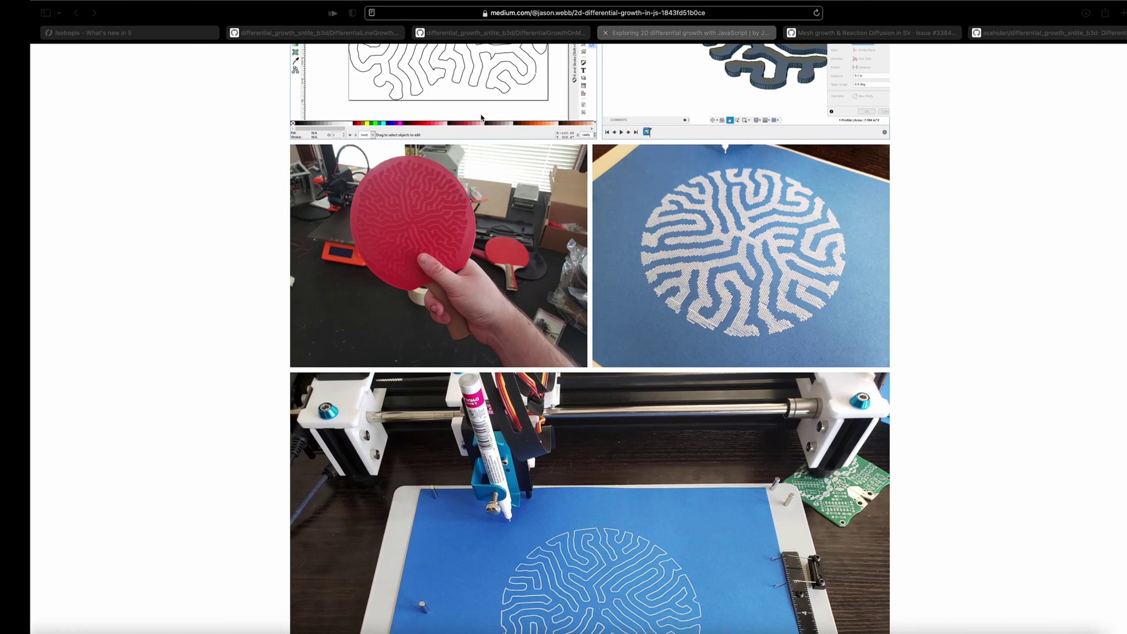
click(825, 32)
scroll(585, 257, up, 6)
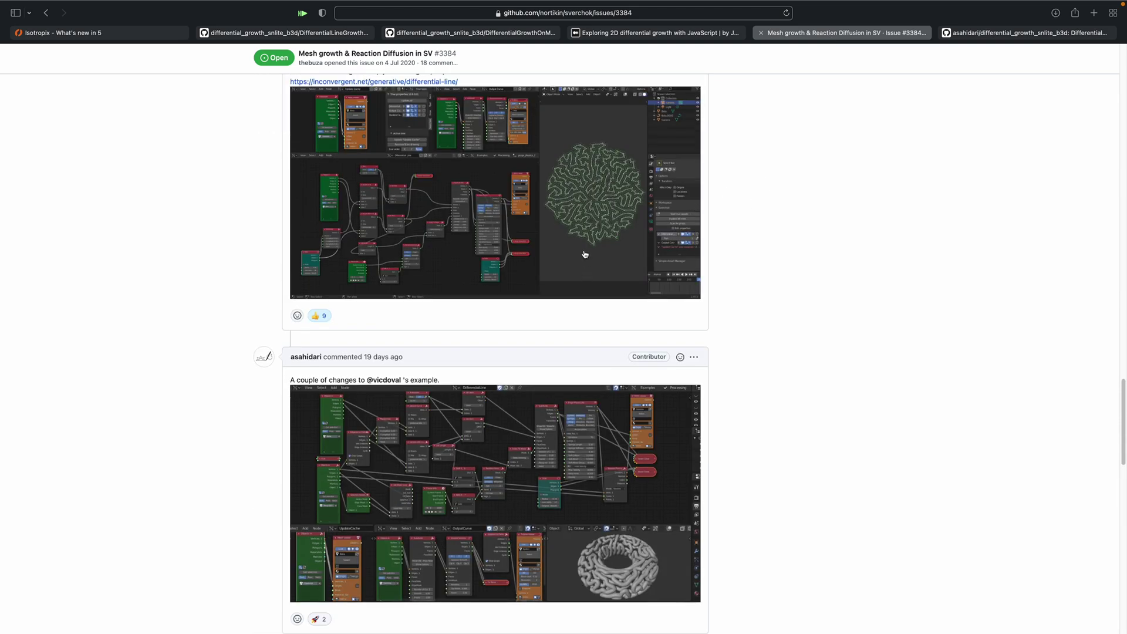
scroll(515, 285, down, 20)
scroll(414, 298, up, 2)
scroll(408, 299, up, 8)
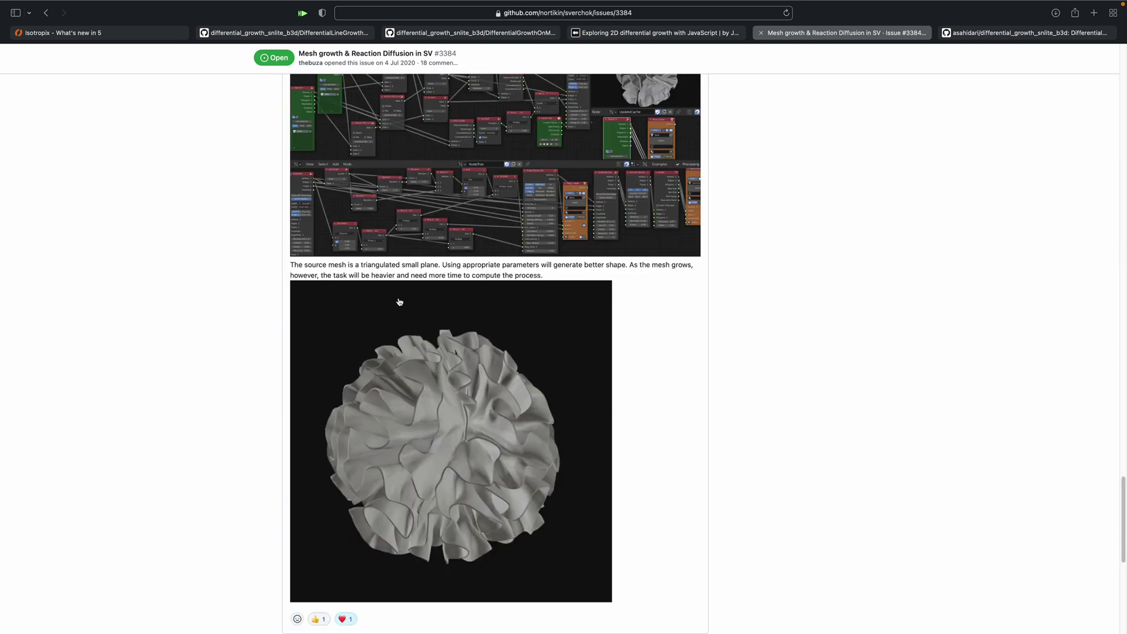
click(355, 264)
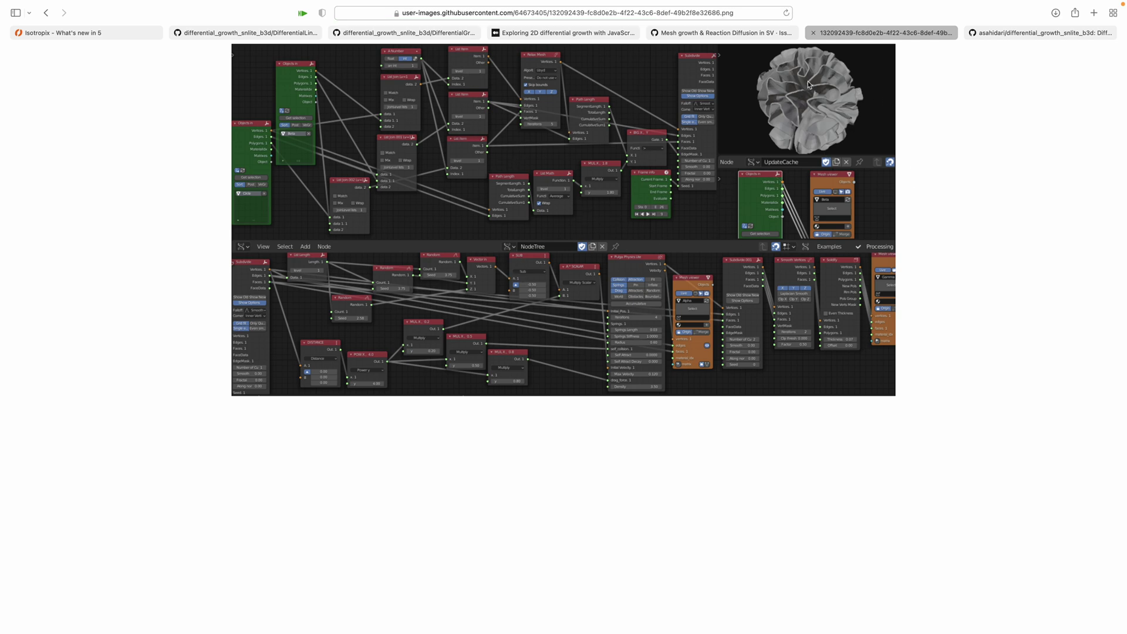
- Return to the issue and review its comments on the mesh growth examples and on rendering Sverchok animations
click(727, 33)
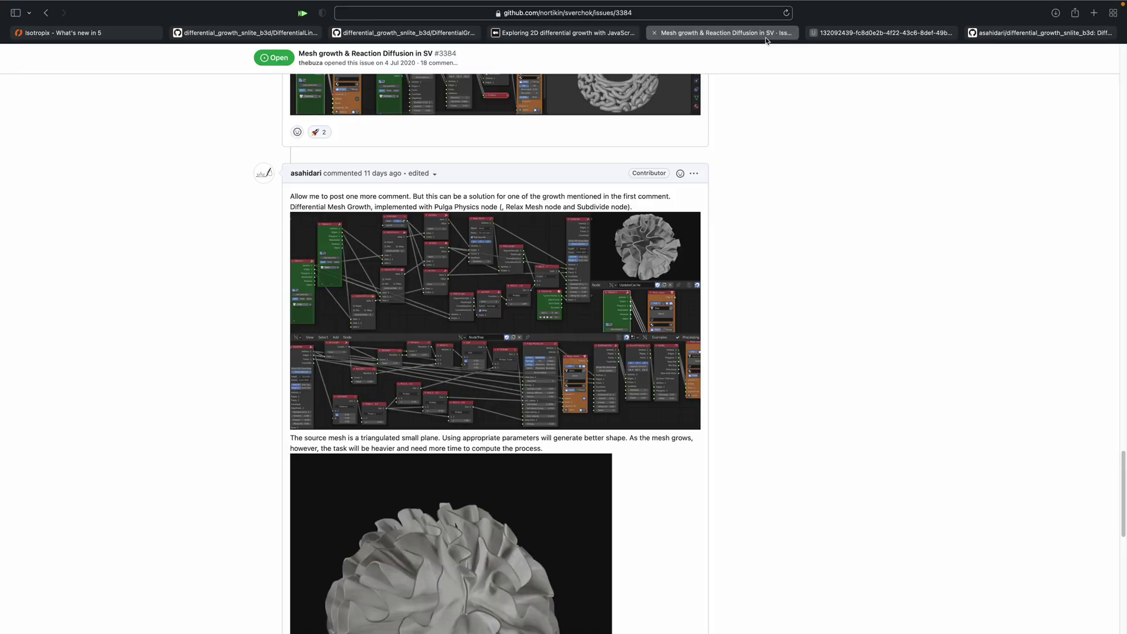
scroll(500, 473, down, 3)
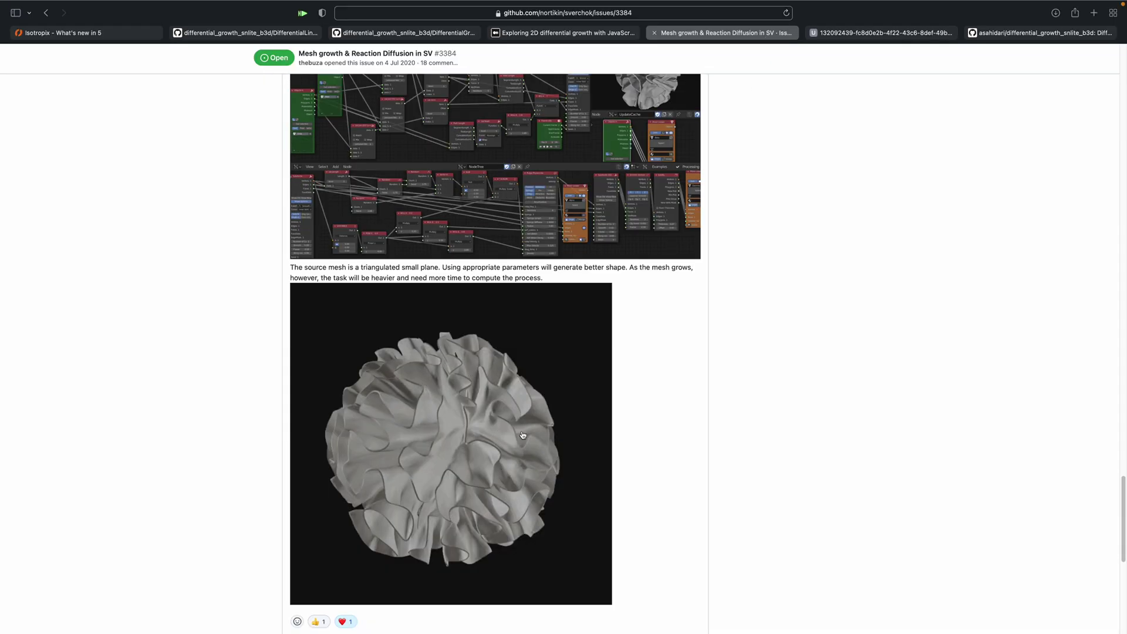
scroll(522, 434, up, 10)
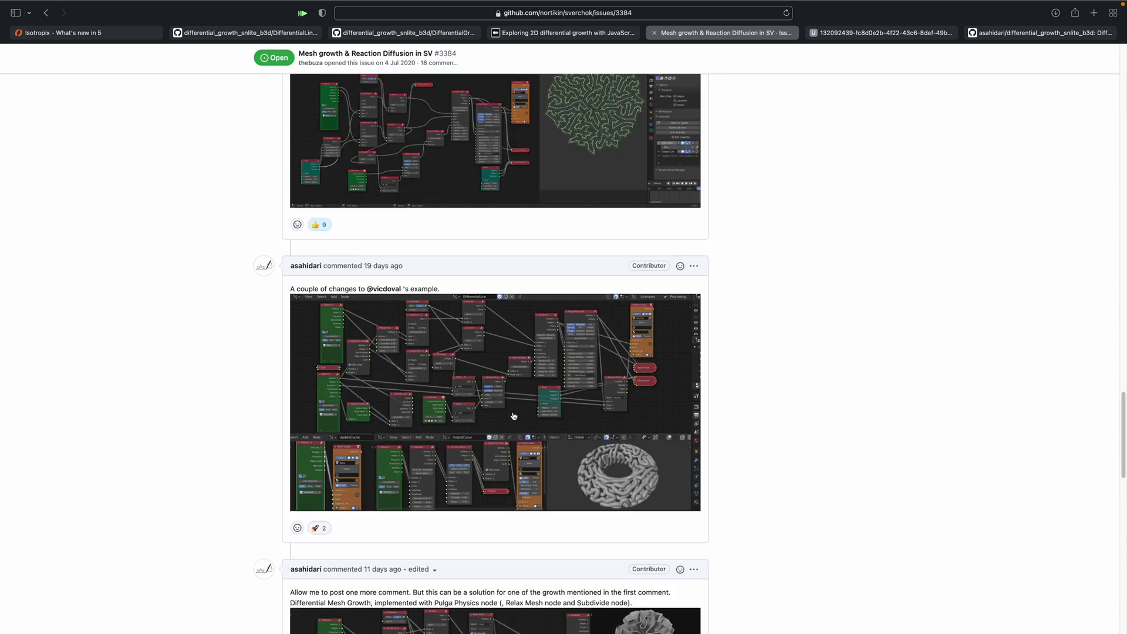
scroll(499, 405, up, 5)
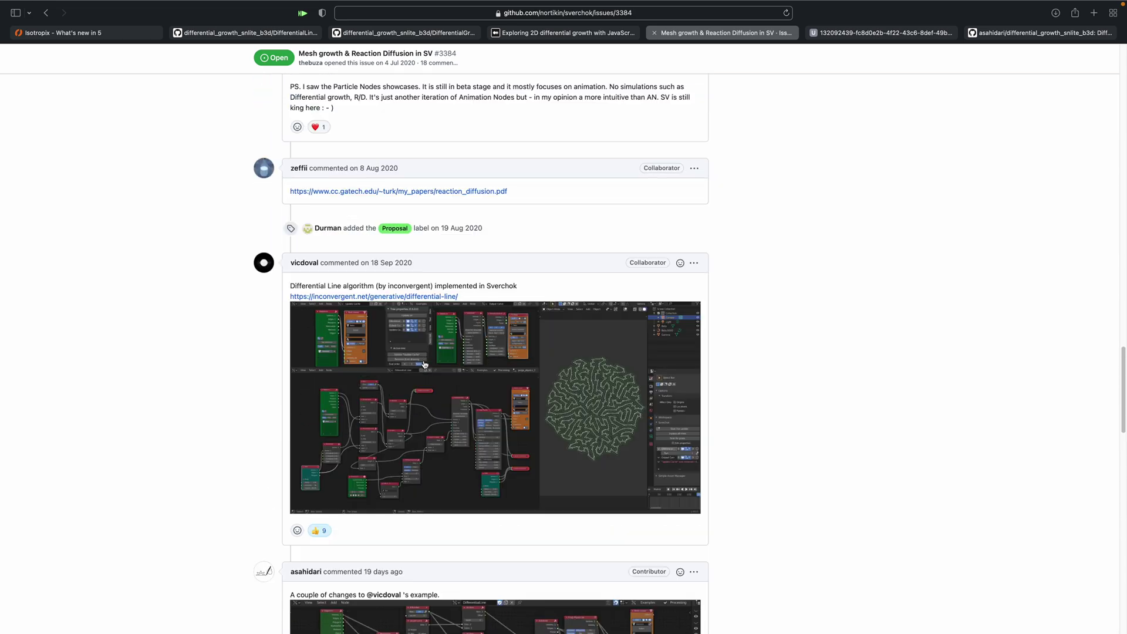
scroll(424, 365, up, 5)
scroll(525, 356, down, 20)
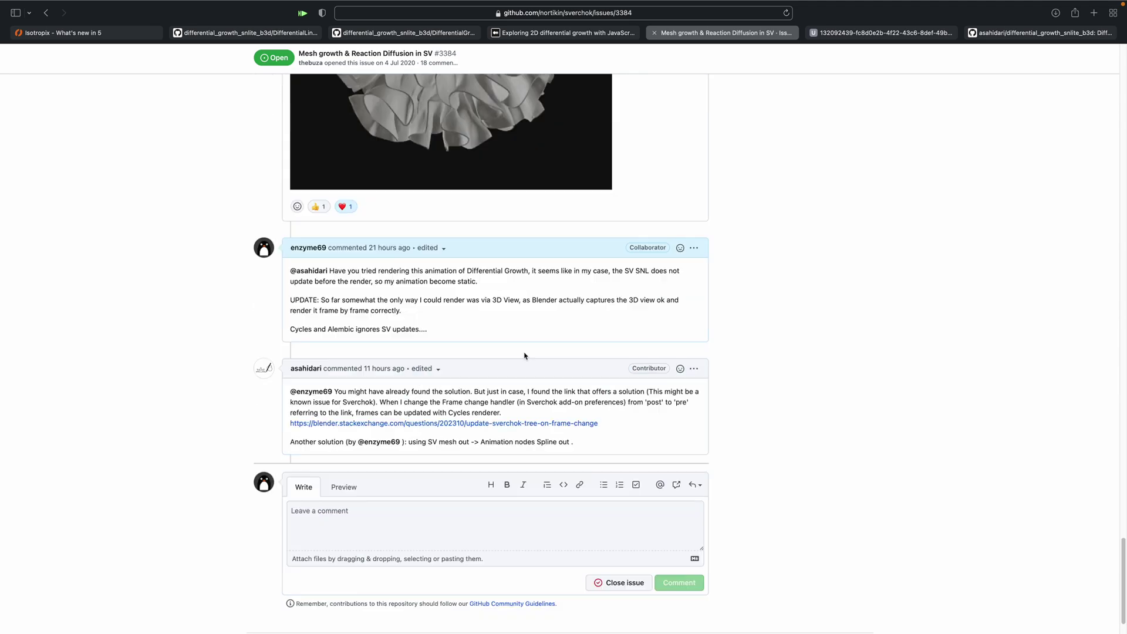
scroll(525, 355, up, 8)
scroll(471, 482, up, 15)
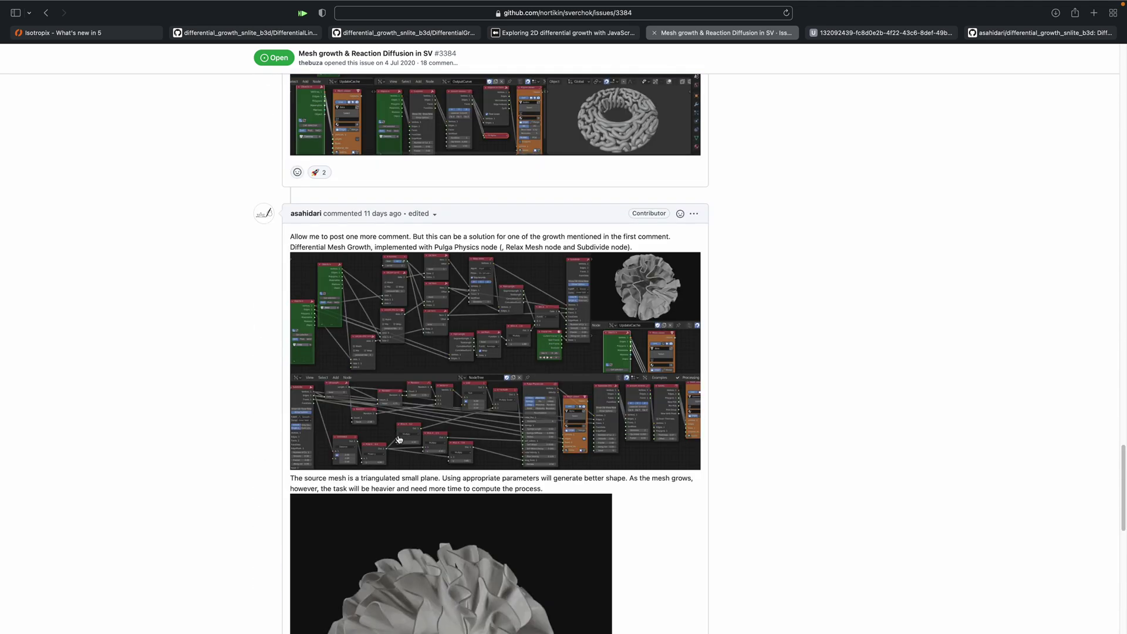
scroll(449, 382, up, 6)
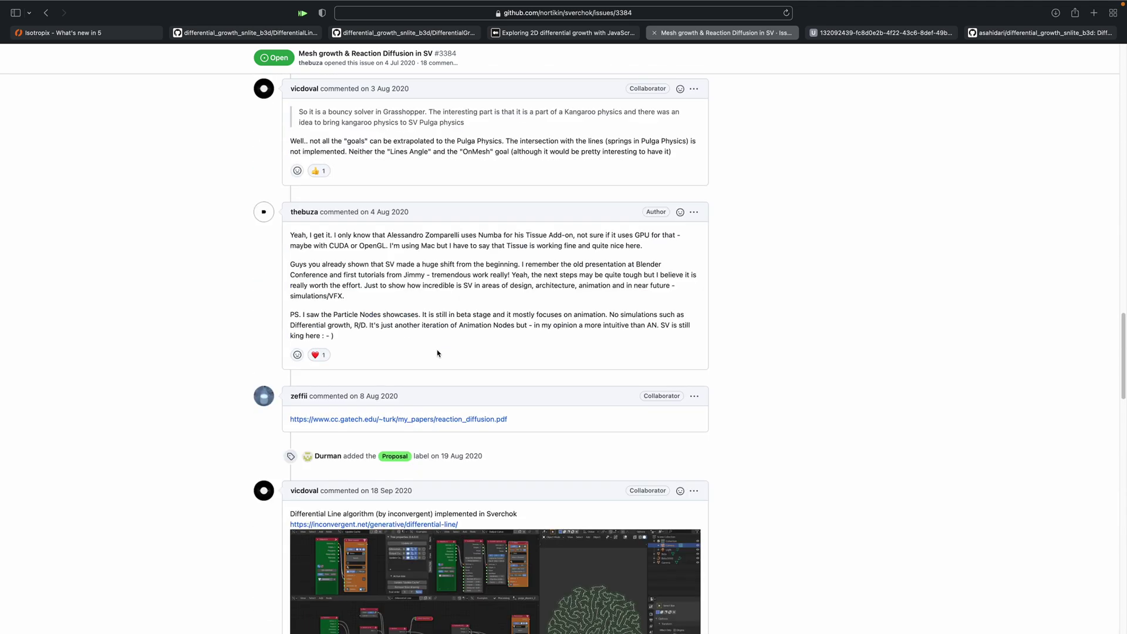
- Compare the issue's differential line and torus examples, and highlight "Mesh growth & Reaction Diffusion" in its title
scroll(440, 352, down, 11)
scroll(589, 390, up, 2)
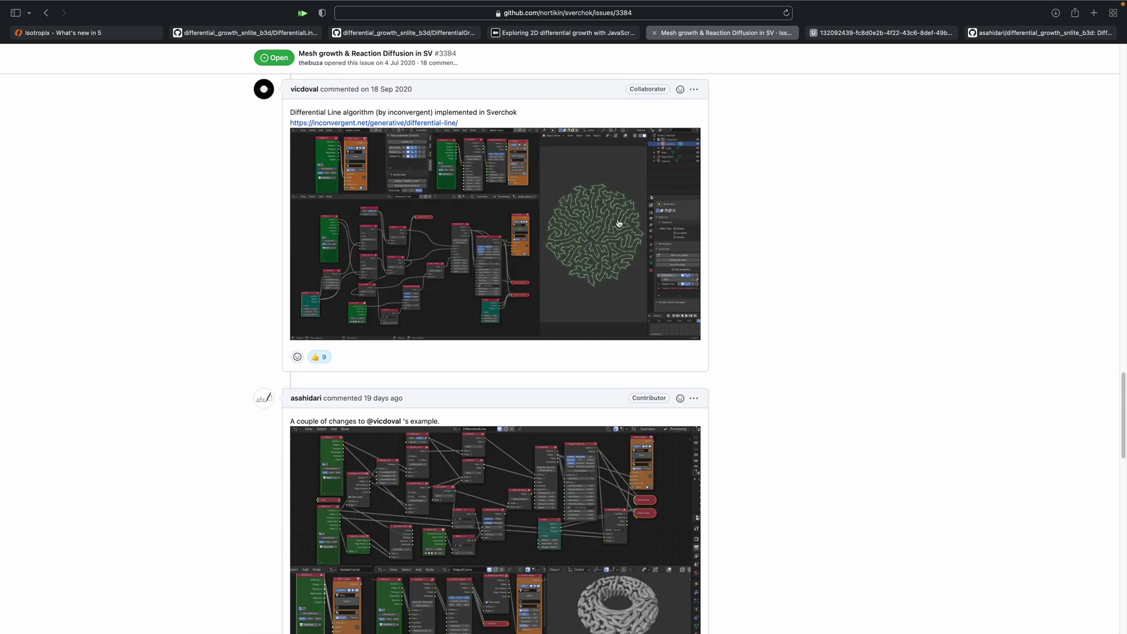
scroll(618, 224, down, 5)
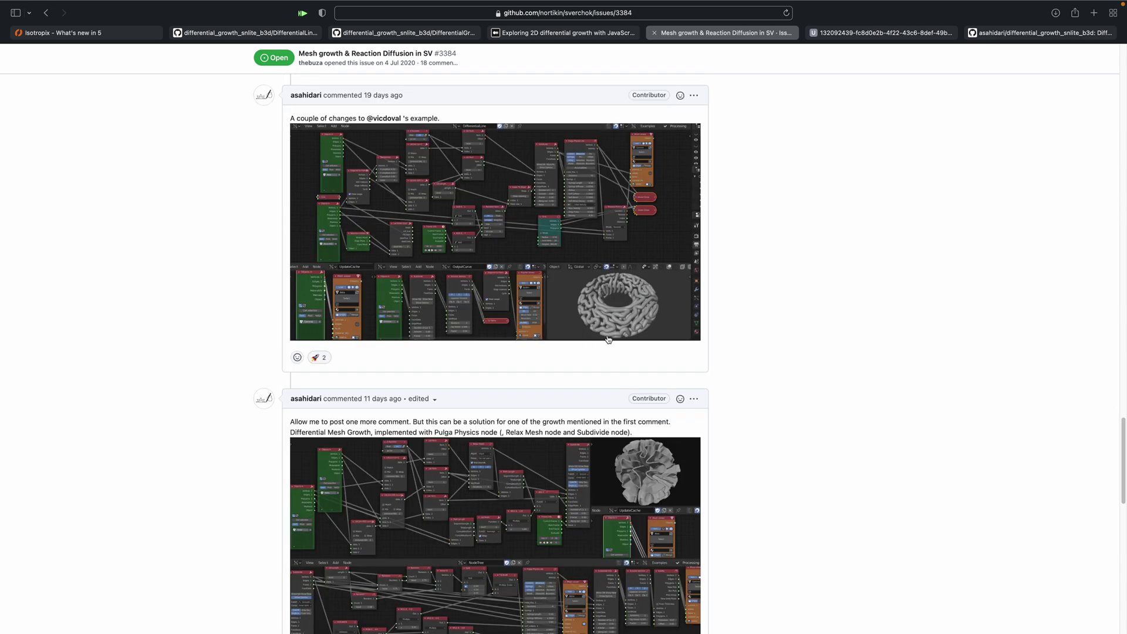
scroll(660, 486, down, 2)
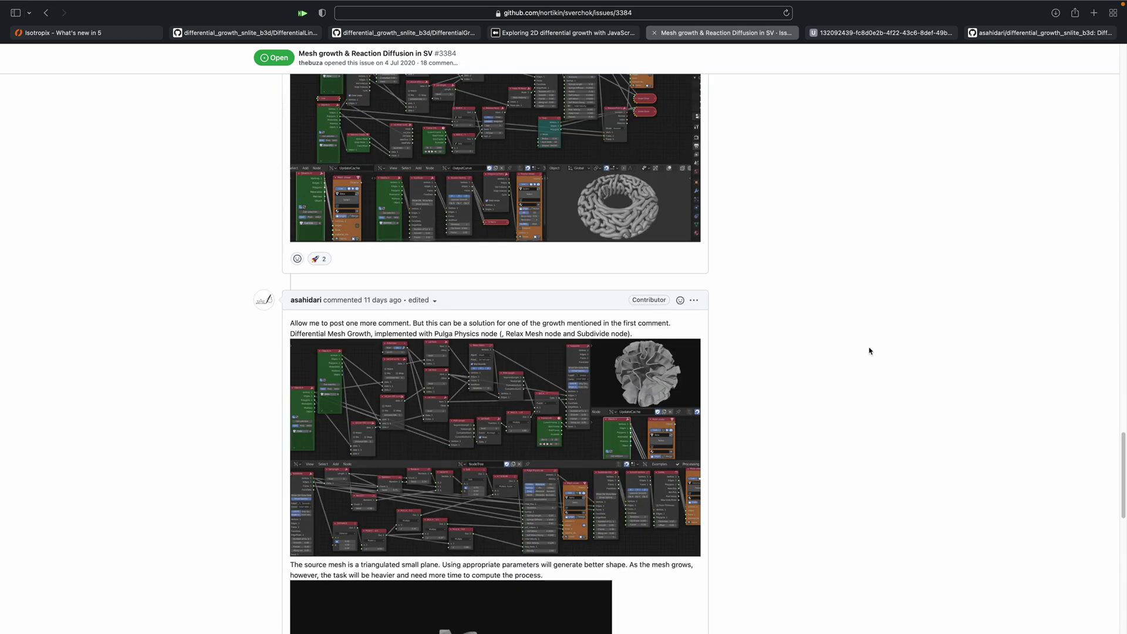
scroll(699, 307, up, 15)
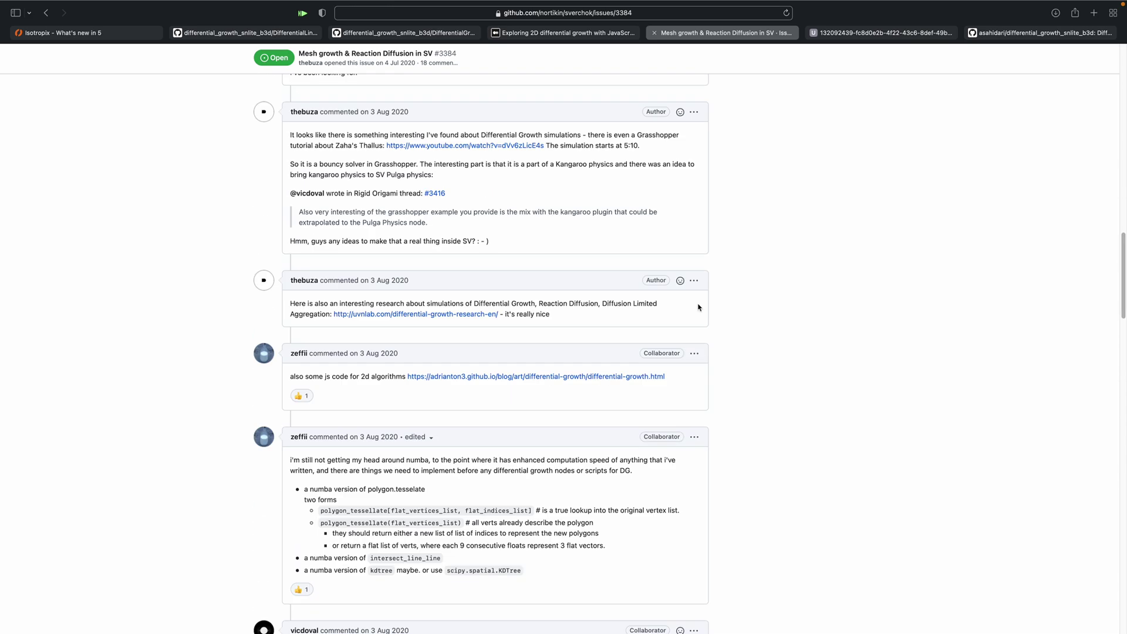
scroll(698, 307, up, 20)
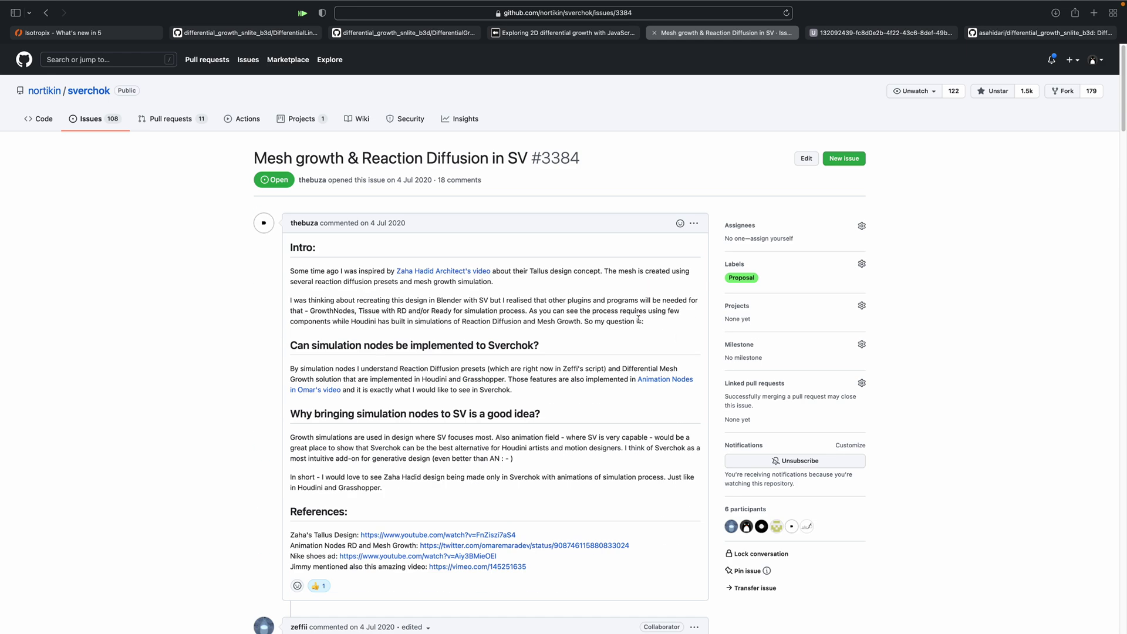
drag(263, 161, 489, 160)
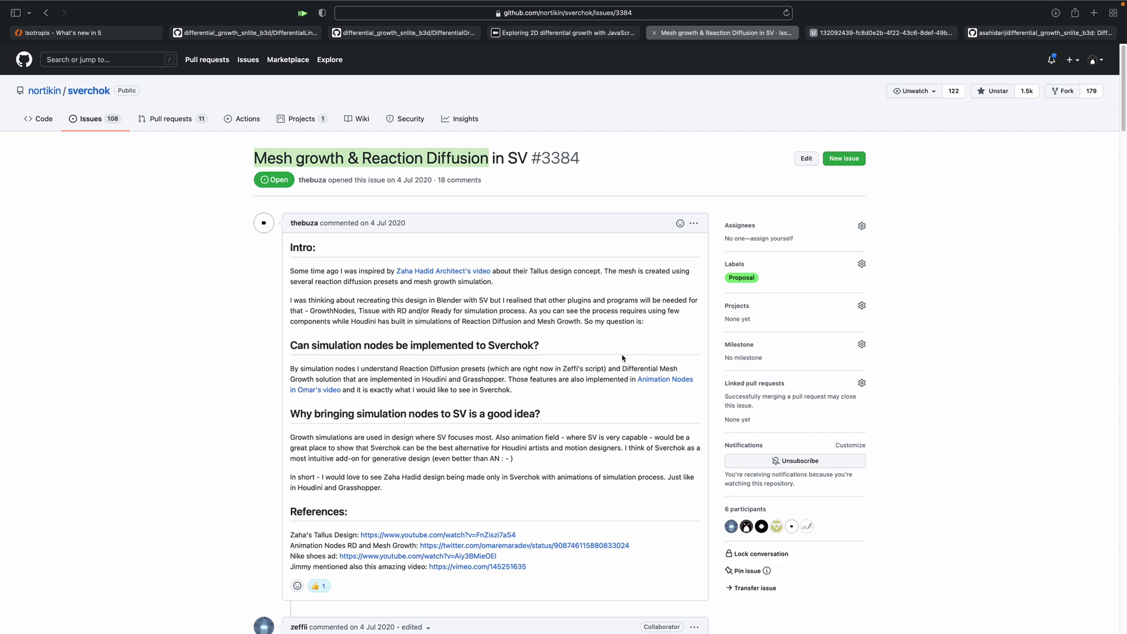
- Switch back to Blender and move its window closer to the Terminal window showing the calculation progress
key(ctrl+Left)
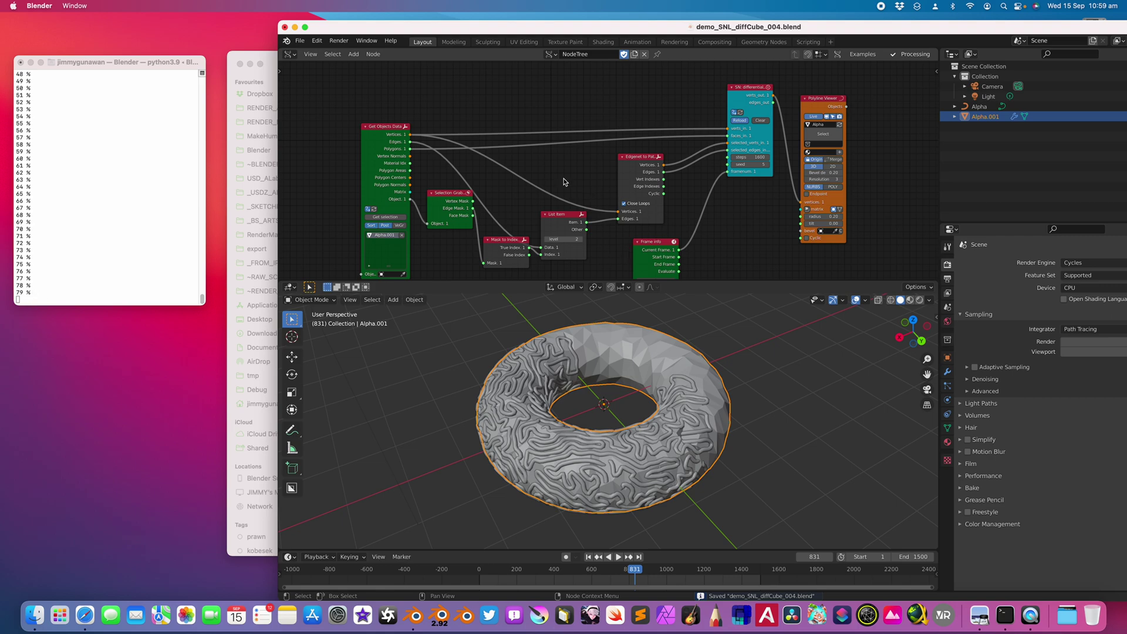
drag(492, 29, 428, 28)
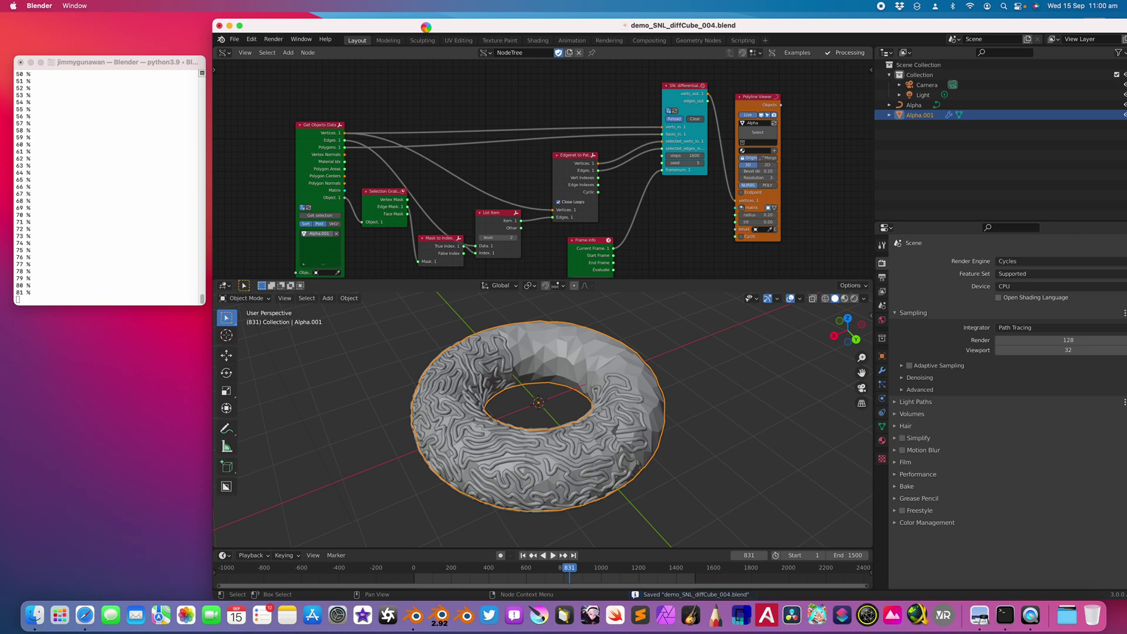
- Move the Blender window further away from the Terminal window, check the calculation progress and bring the Finder window forward
drag(397, 30, 469, 20)
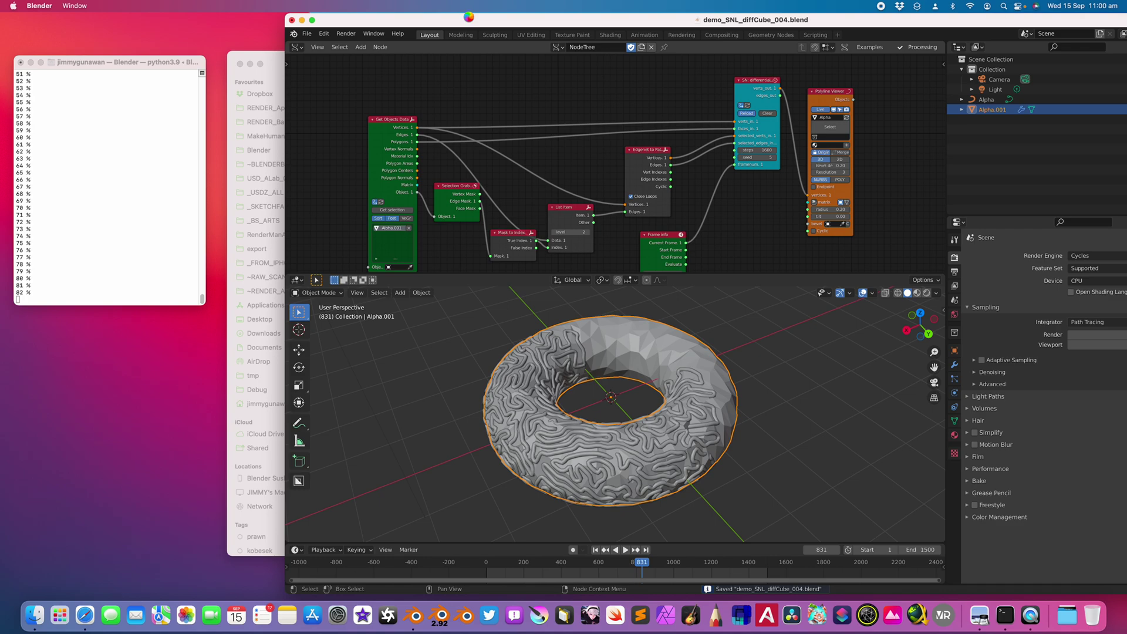
click(76, 269)
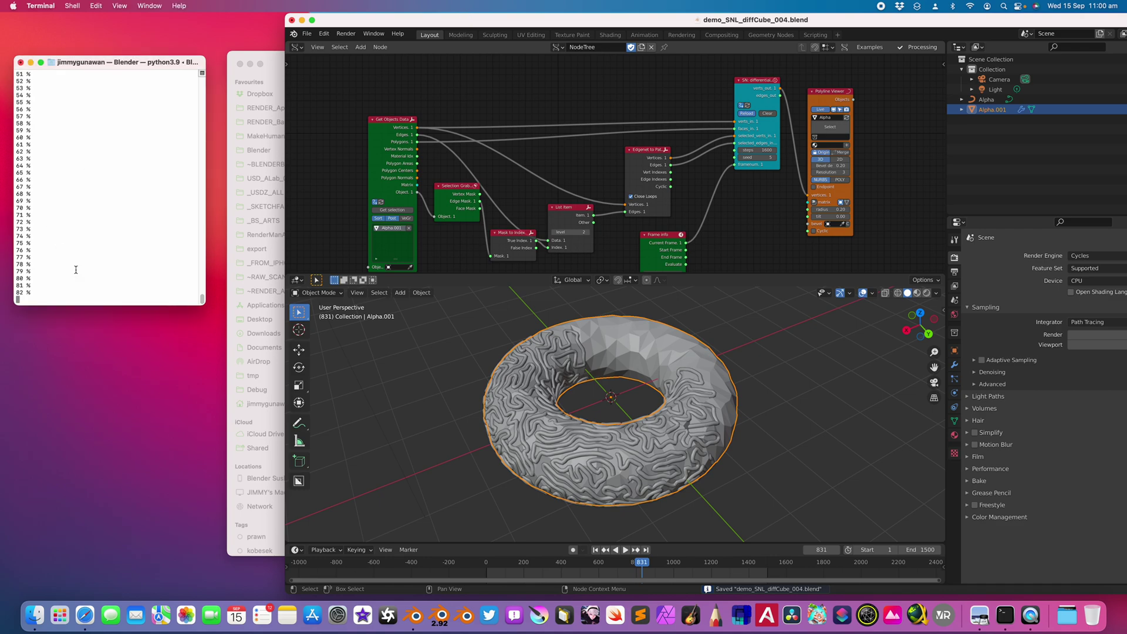
click(281, 58)
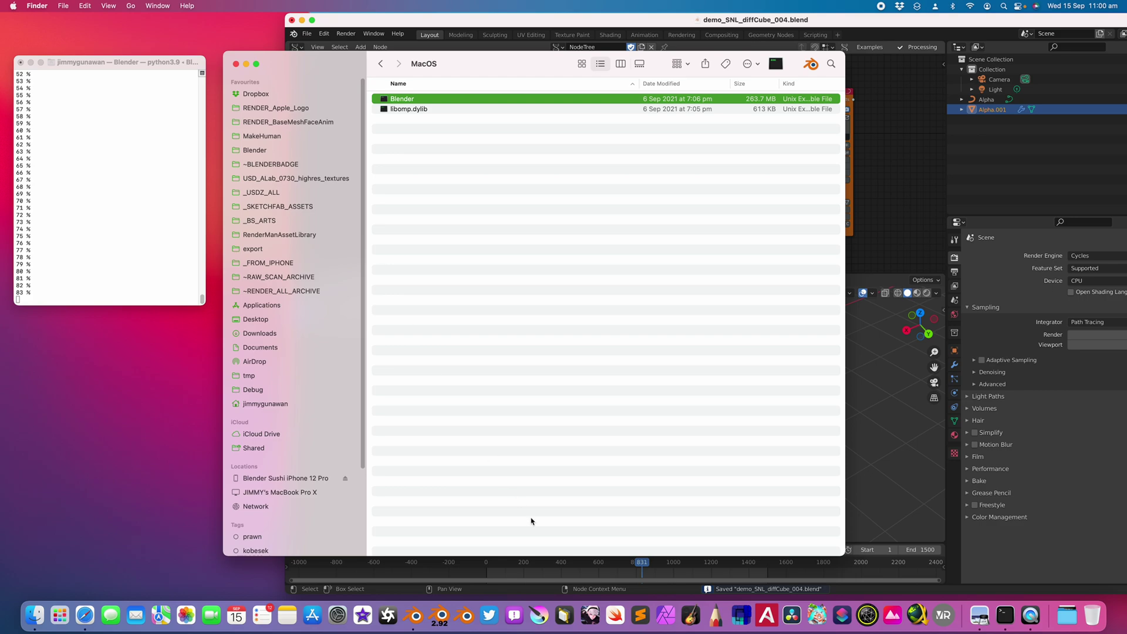
- Switch to DaVinci Resolve, open the Untitled Project and browse to the Desktop folder in the media storage
click(792, 615)
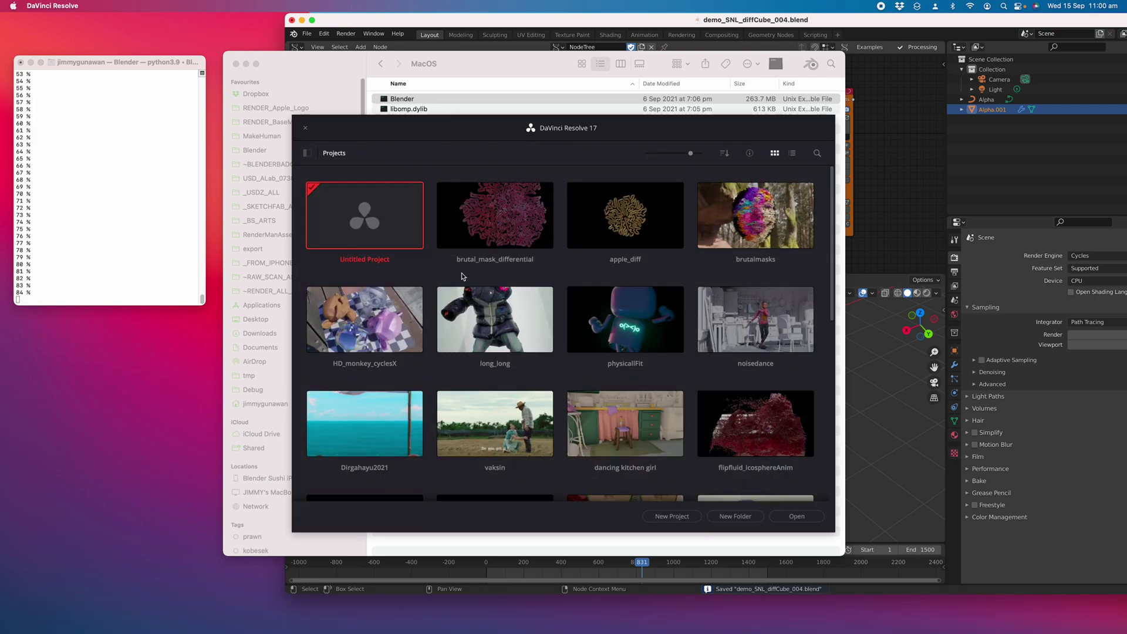
double_click(375, 208)
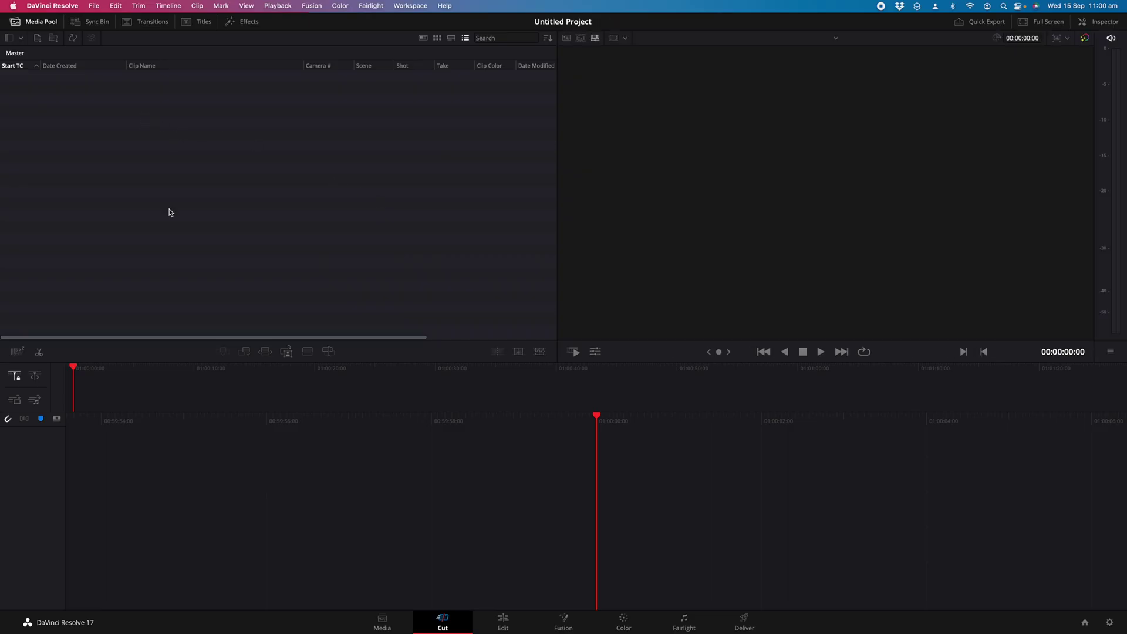
click(382, 620)
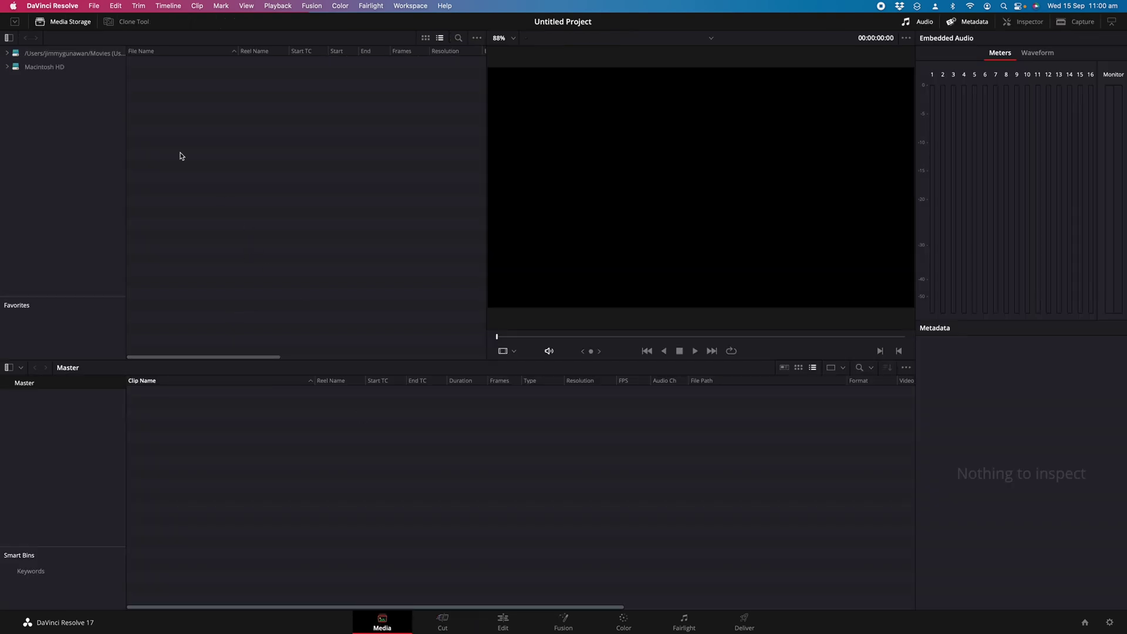
click(7, 67)
click(13, 121)
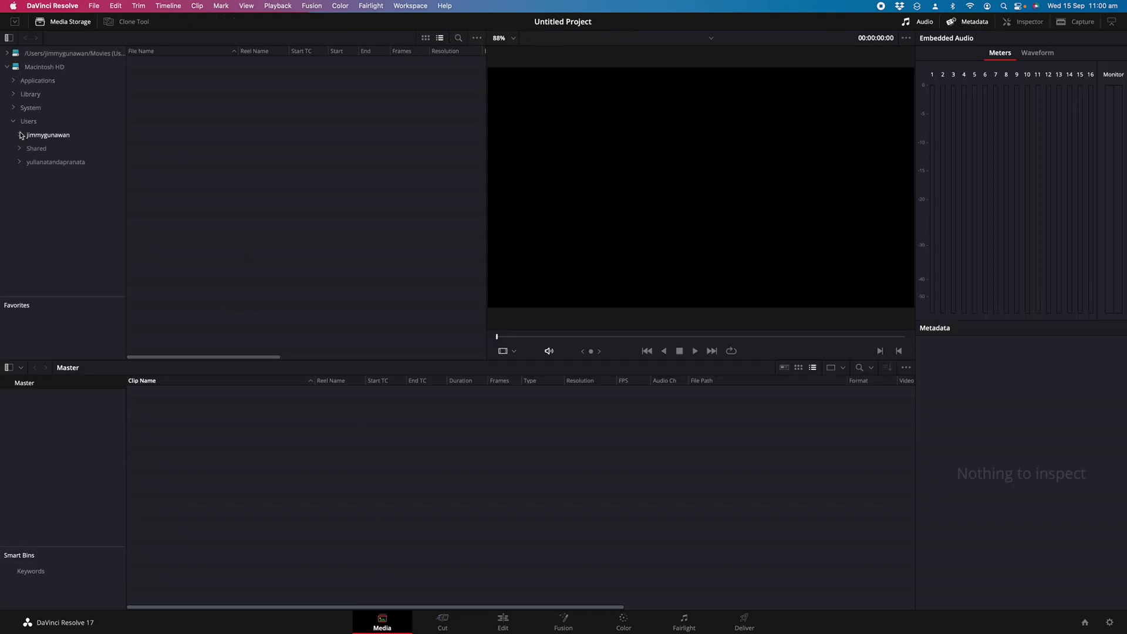
click(20, 135)
double_click(163, 85)
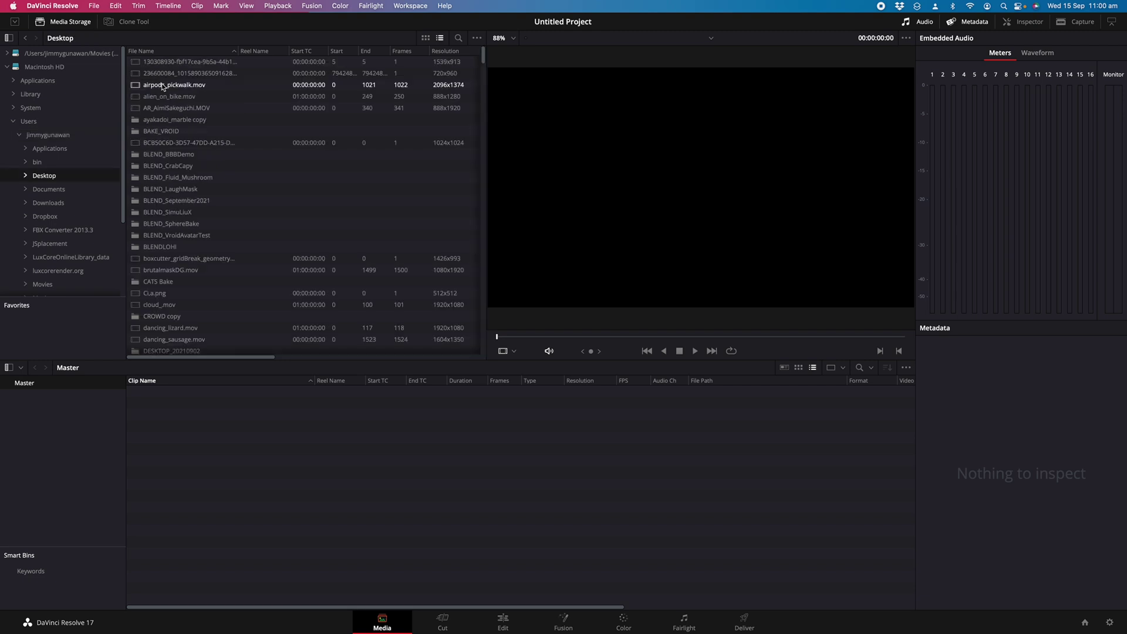
- Look through the Desktop media files, sorted by file name, for the rendered animations
scroll(244, 106, down, 15)
scroll(248, 210, down, 2)
drag(482, 86, 492, 55)
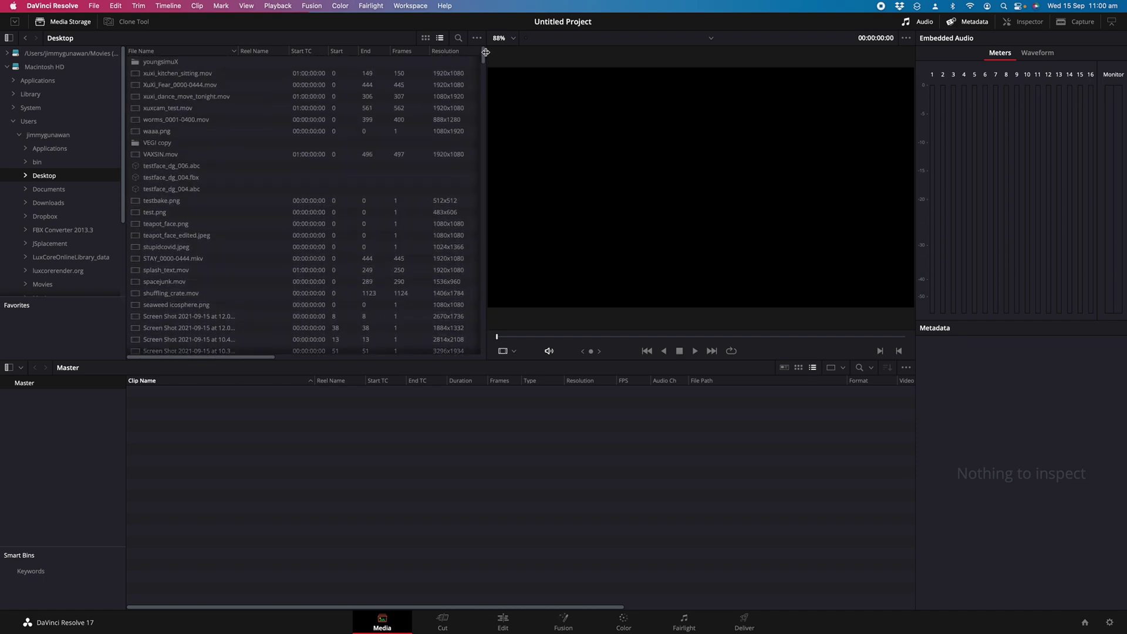
click(196, 51)
scroll(266, 186, down, 10)
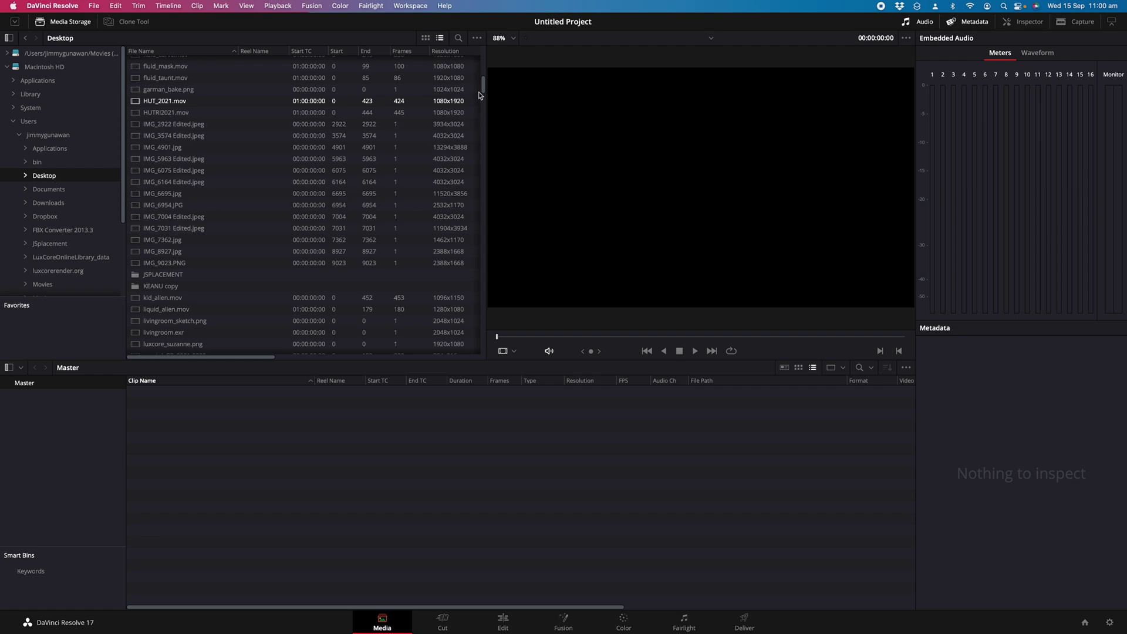
drag(482, 86, 485, 112)
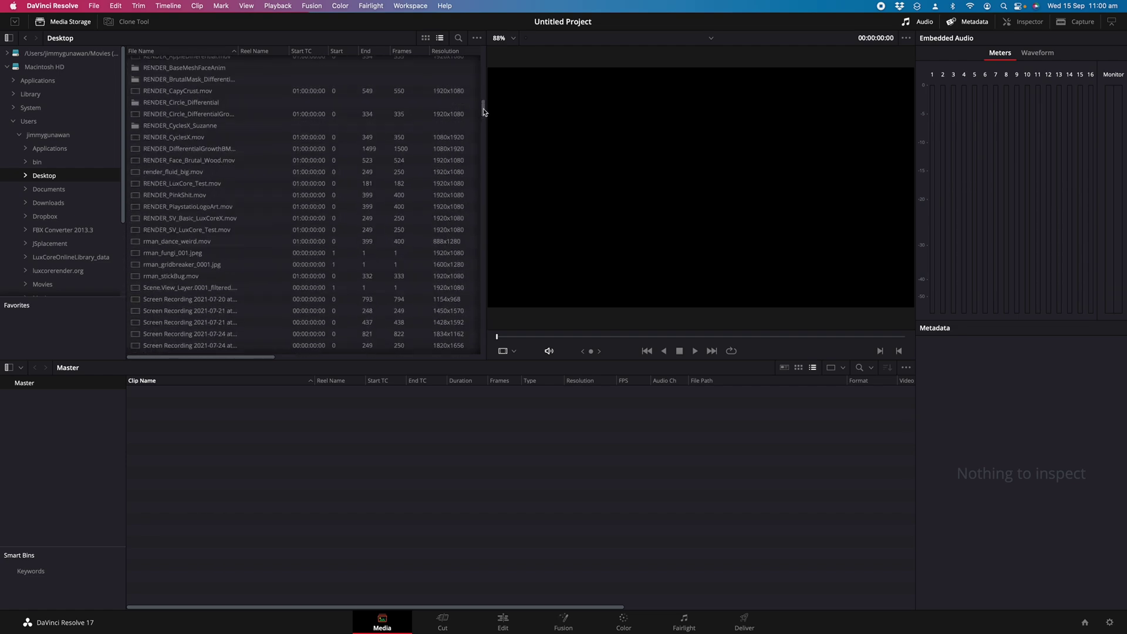
- Preview the RENDER_DifferentialGrowthBMask, RENDER_Face_Brutal_Wood and RENDER_AppleDifferential movie clips
click(221, 148)
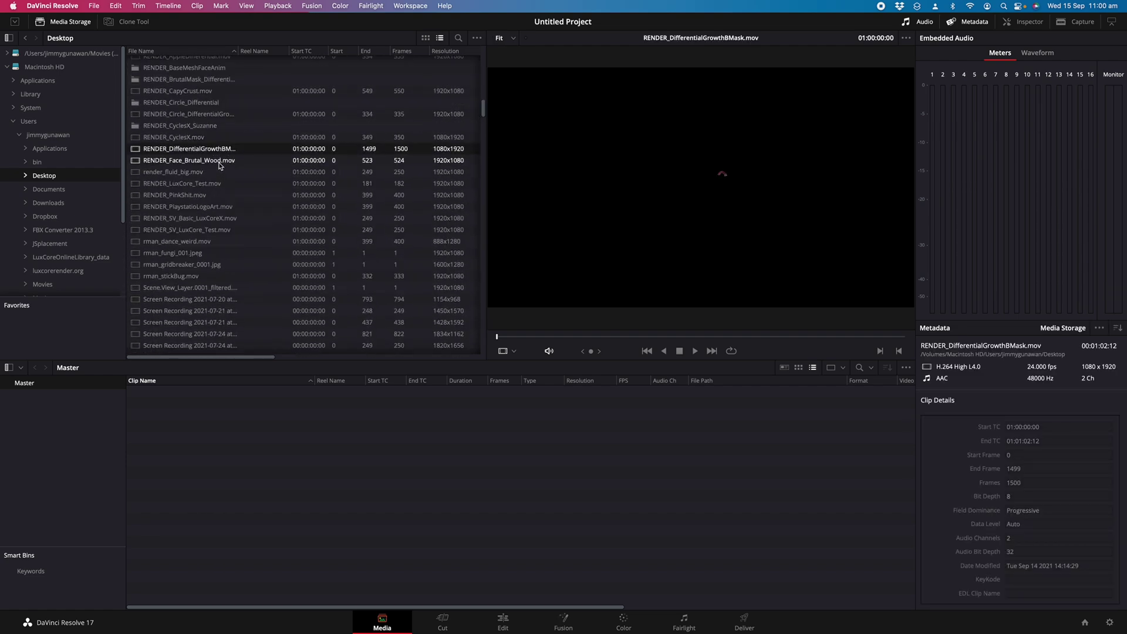
click(221, 160)
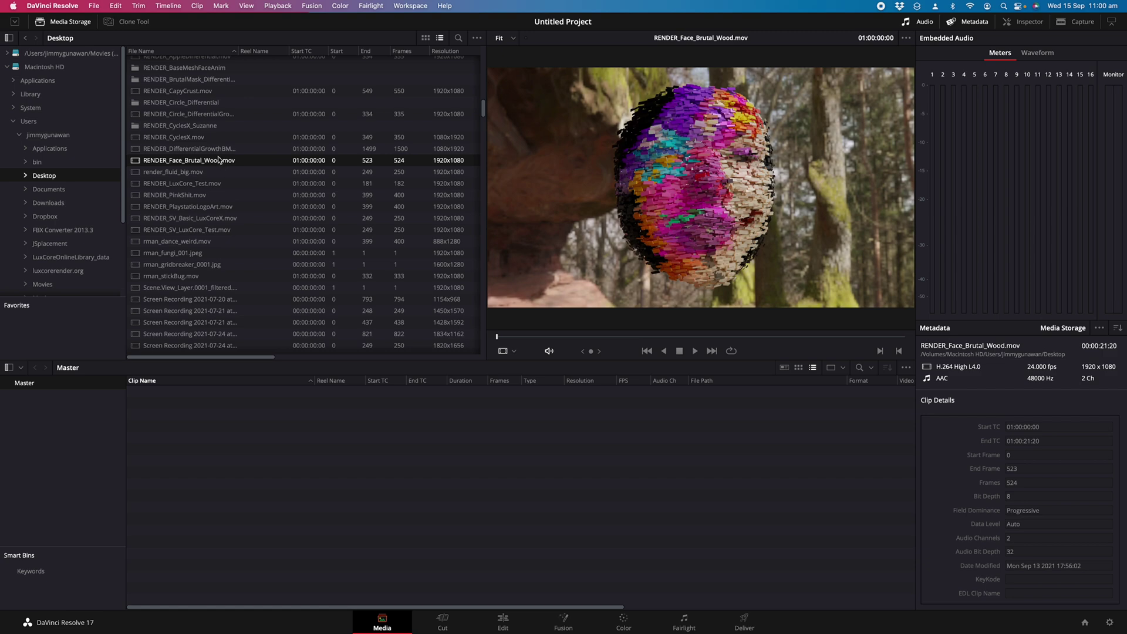
click(217, 149)
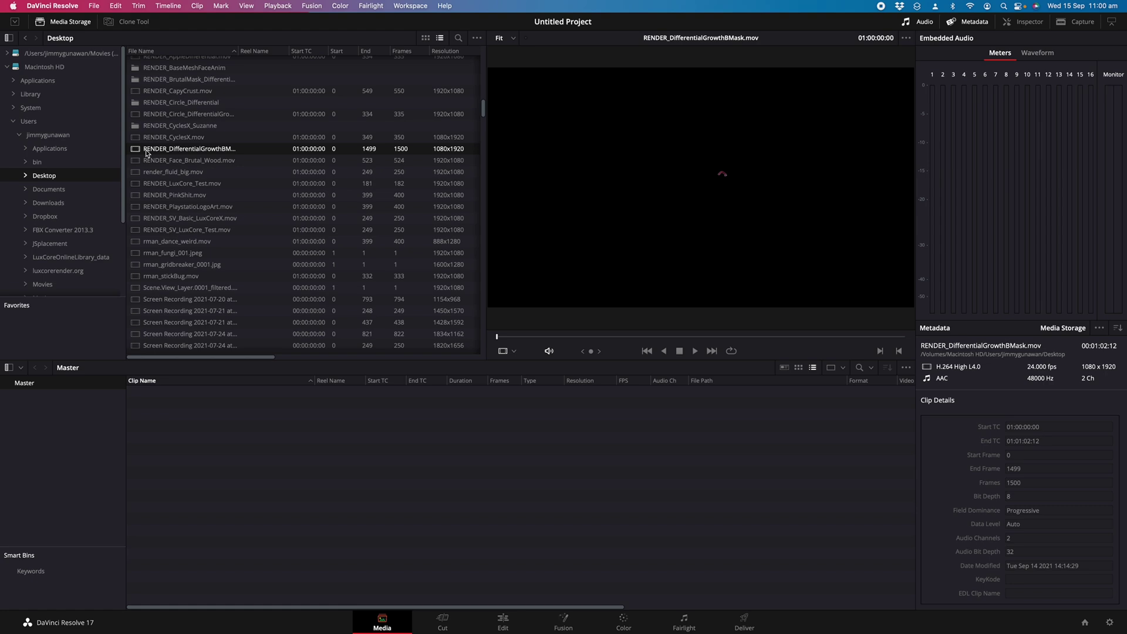
click(169, 125)
scroll(178, 135, up, 5)
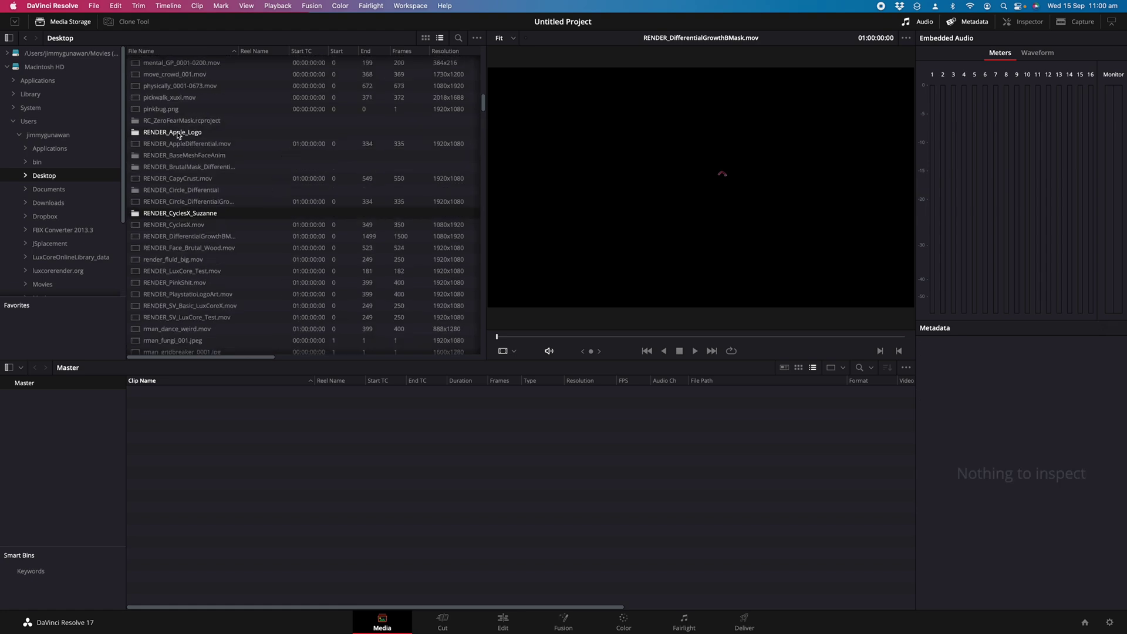
click(188, 143)
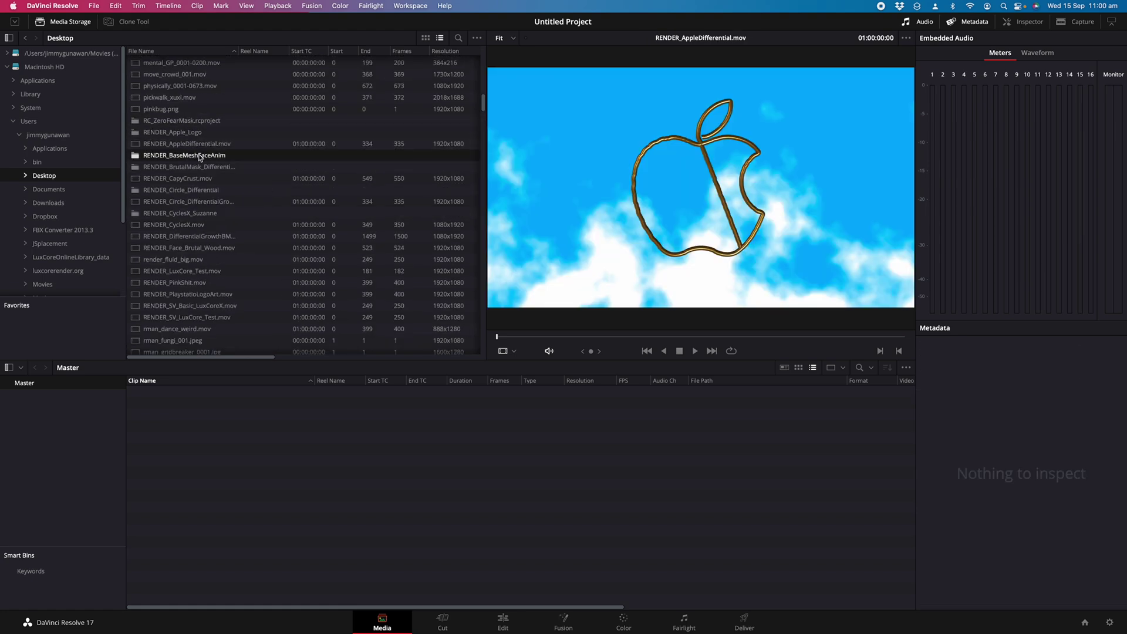
- Open the RENDER_BaseMeshFaceAnim folder and add its [0001-0553].png image sequence to the media pool
double_click(203, 156)
click(172, 64)
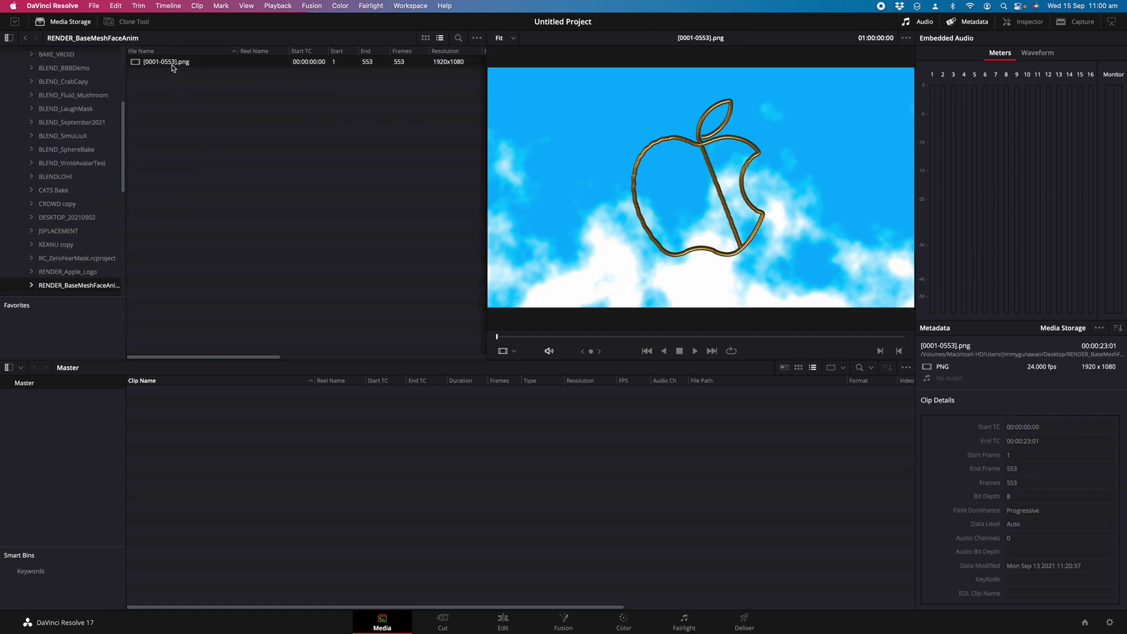
drag(156, 63, 157, 476)
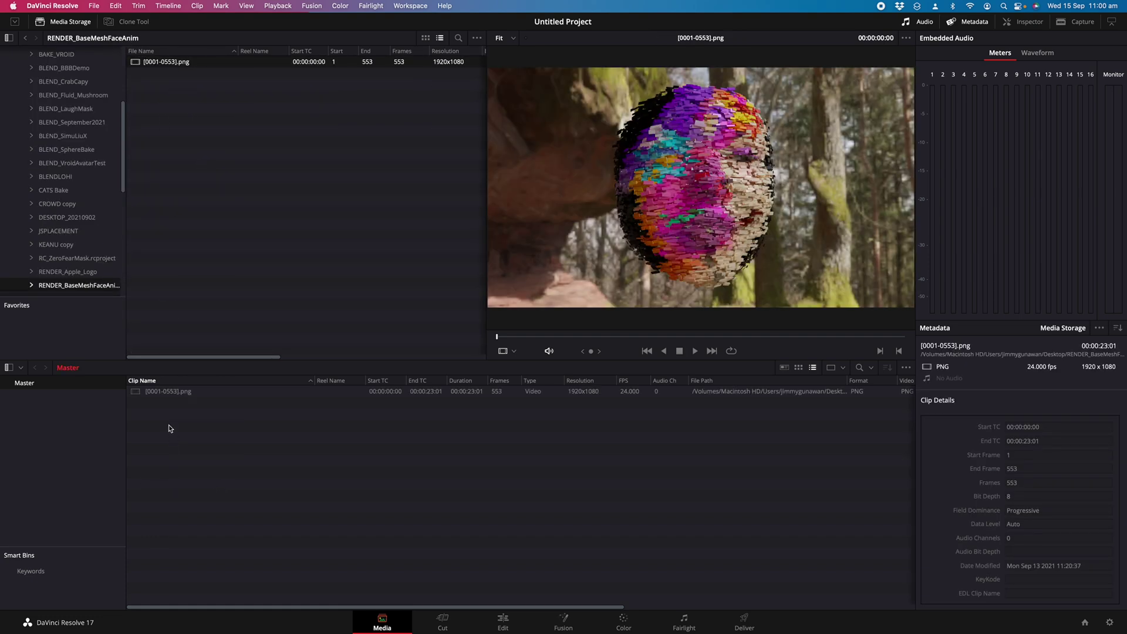
- Place the [0001-0553].png sequence on a new timeline for editing and move the playhead to about 01:00:08:05
click(565, 623)
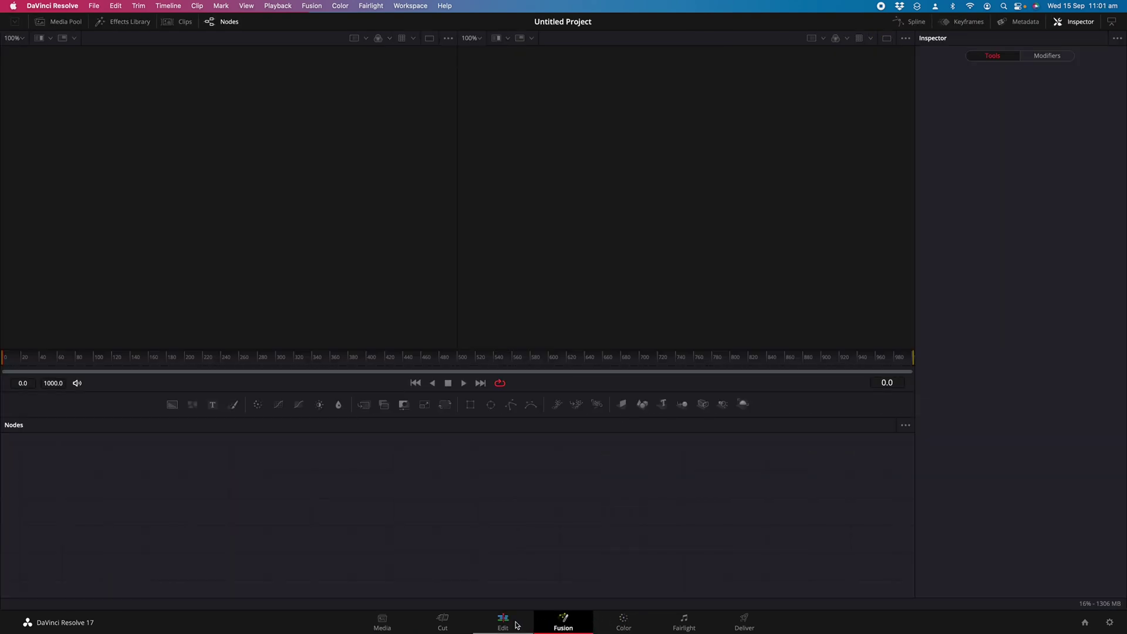
click(519, 625)
drag(170, 74, 485, 482)
click(583, 454)
click(518, 452)
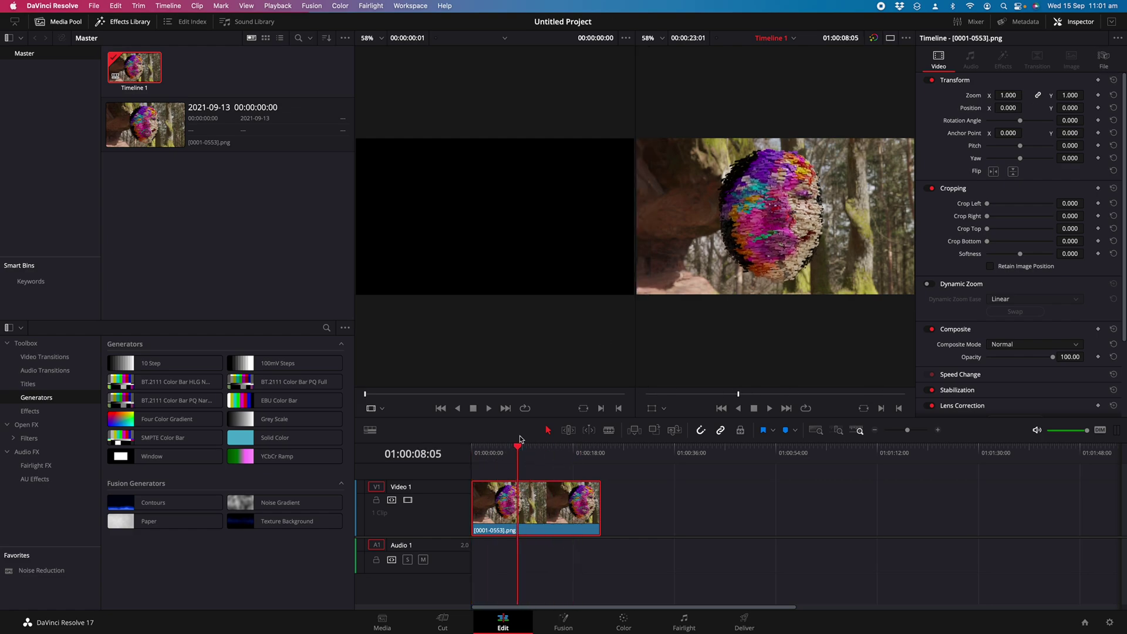
- View the timeline in the Cut and Media workspaces and return to the Edit workspace
click(443, 624)
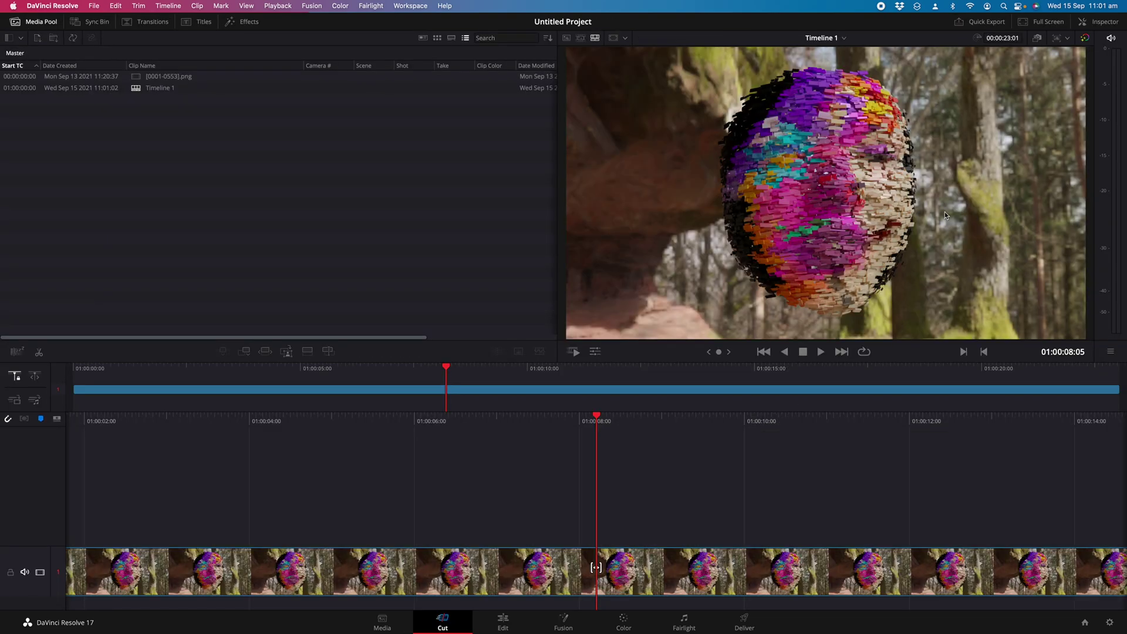
click(382, 622)
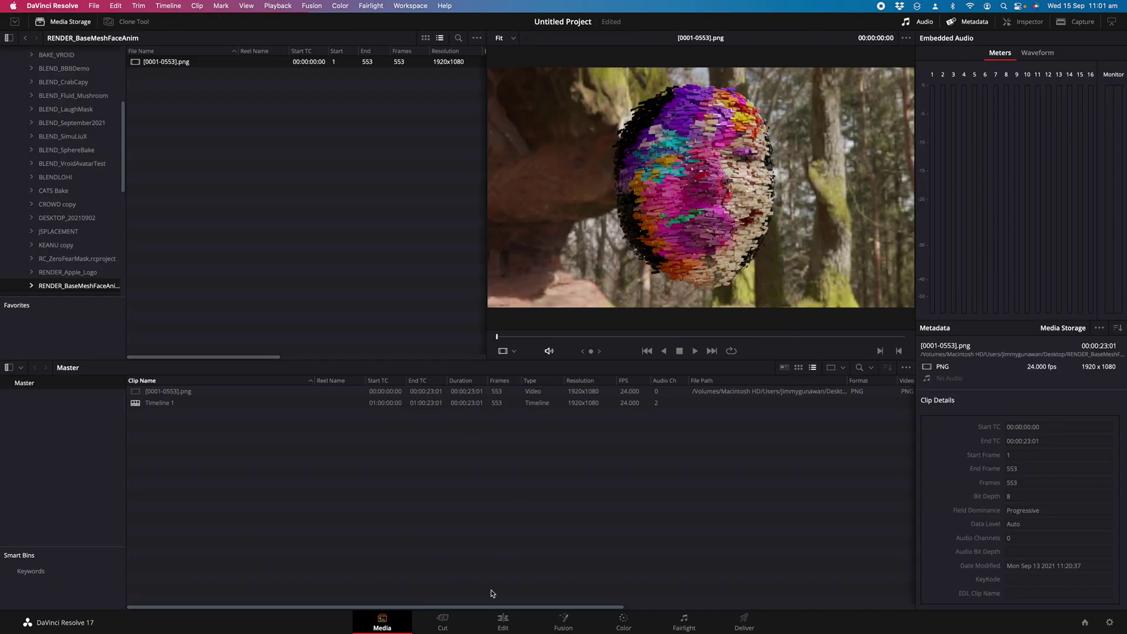
click(503, 622)
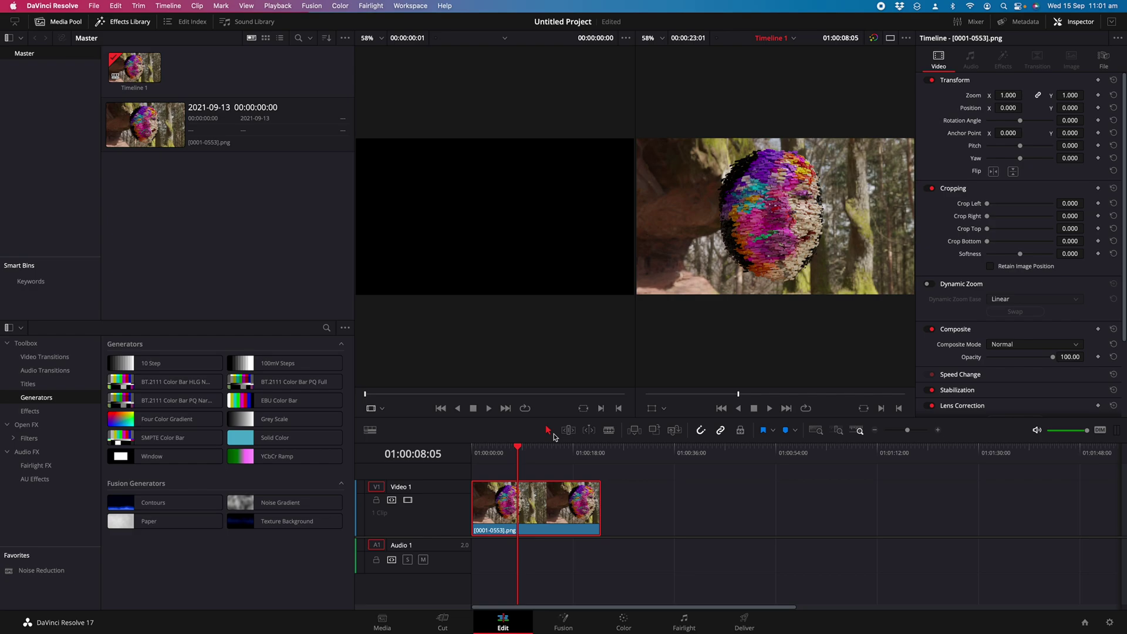
- Switch back to Blender and bring the Terminal window forward to check the growth calculation
key(ctrl+Up)
click(406, 510)
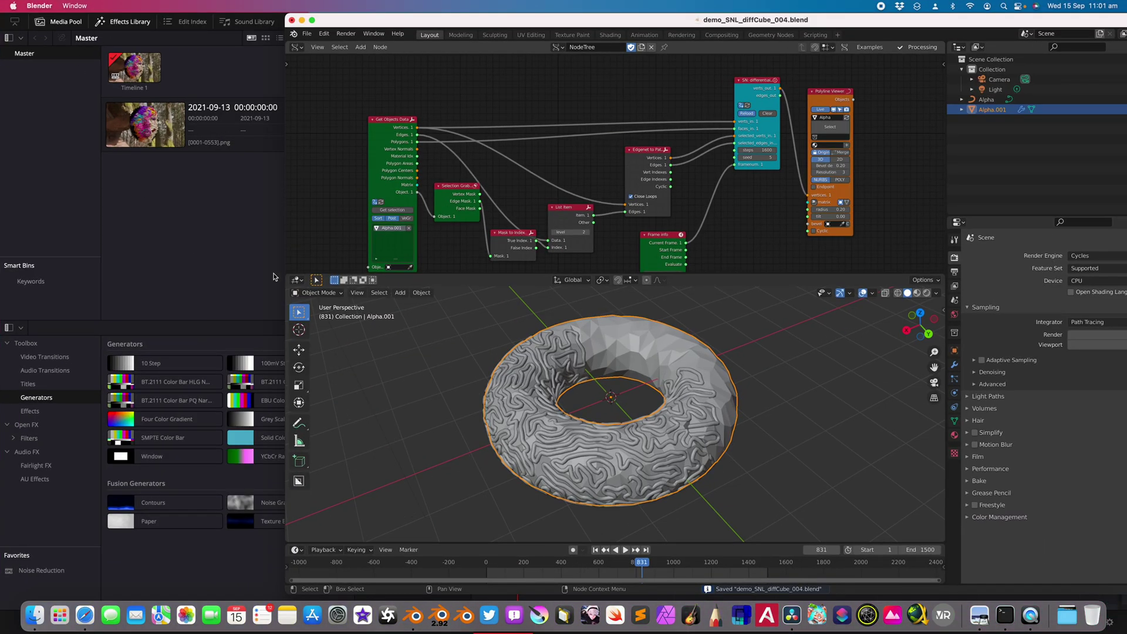
key(ctrl+Up)
click(83, 181)
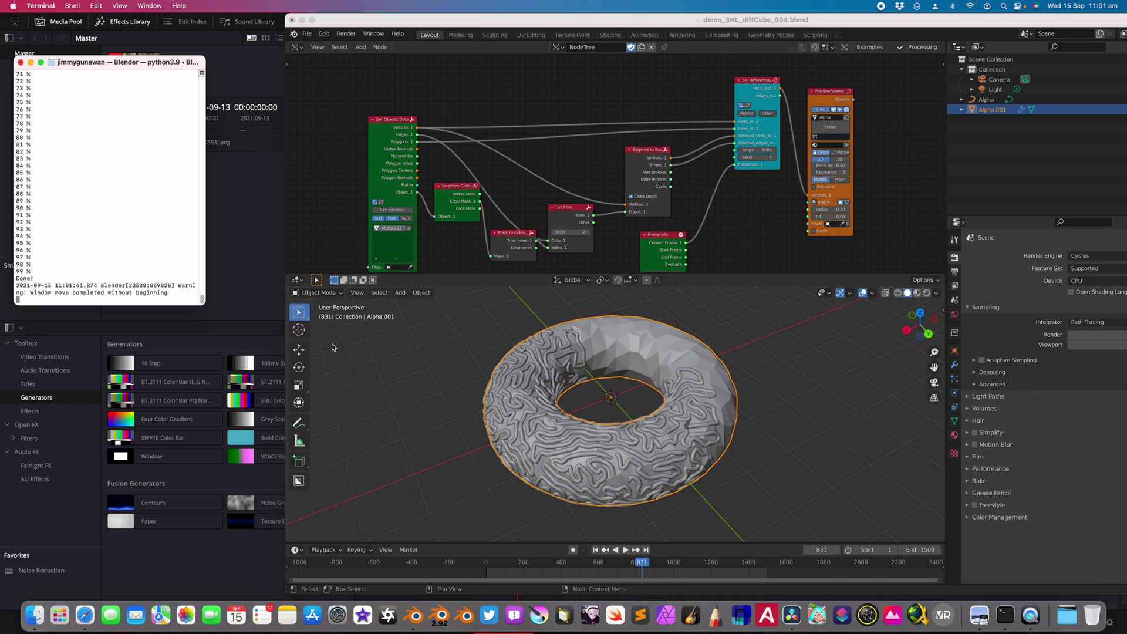
- Scrub the growth animation to frame 1389, view the torus from the side and set the end frame to 1600
drag(648, 566, 746, 566)
middle_drag(755, 446, 732, 443)
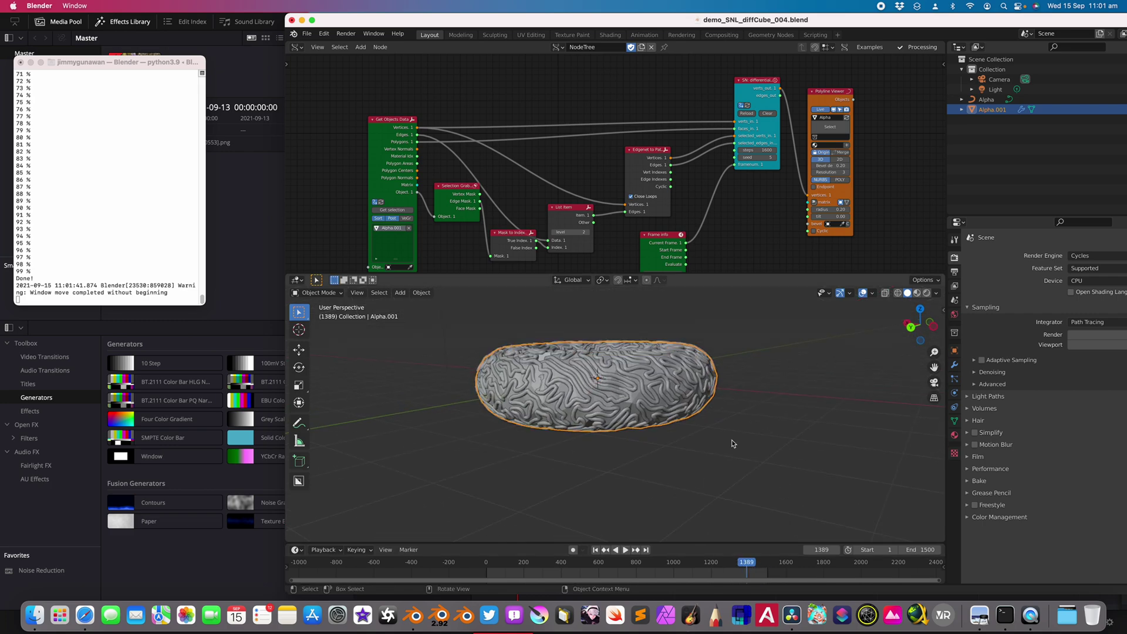
click(918, 550)
text(1600)
key(Return)
- Scrub through the last part of the growth to about frame 1580 and examine the torus close up from above
mouse_move(776, 564)
mouse_down()
mouse_move(741, 565)
mouse_move(761, 564)
mouse_up()
middle_drag(735, 479, 717, 523)
drag(719, 563, 751, 564)
middle_drag(702, 469, 704, 483)
click(780, 562)
drag(780, 563, 783, 563)
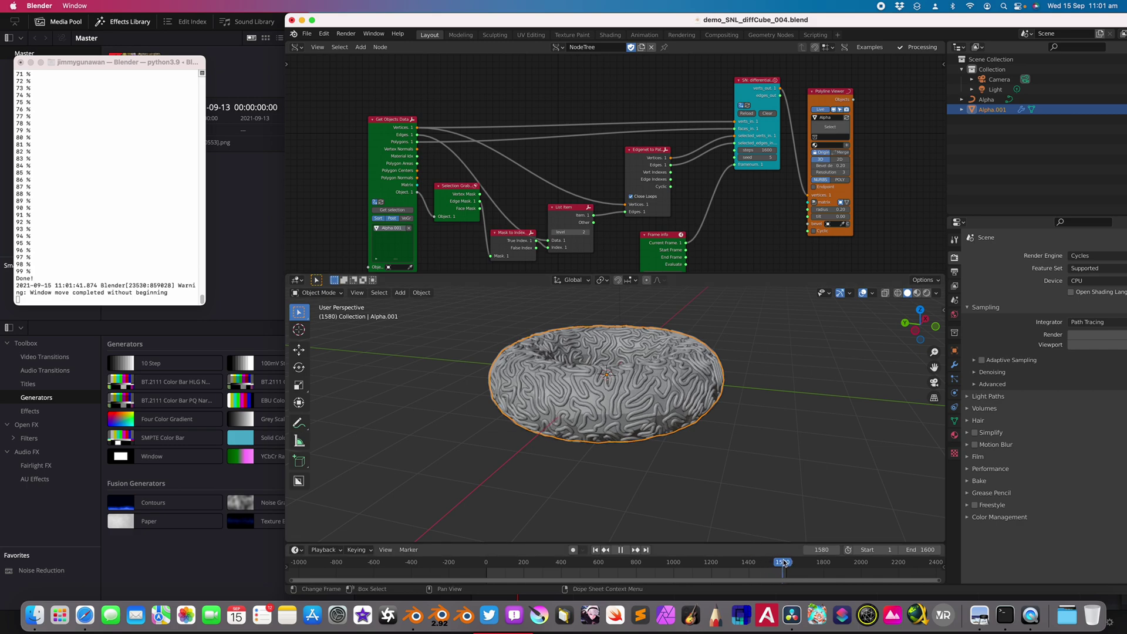
middle_drag(748, 458, 713, 443)
scroll(710, 435, up, 2)
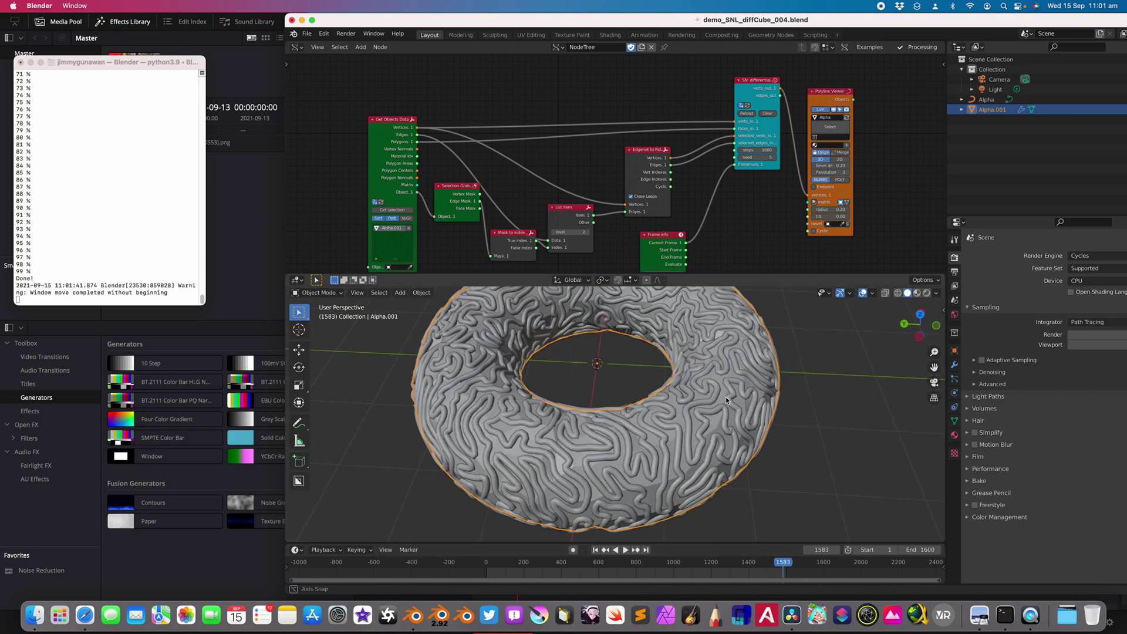
- Save the scene as a new incremented version named demo_SNL_diffCube_005.blend
click(307, 33)
click(333, 110)
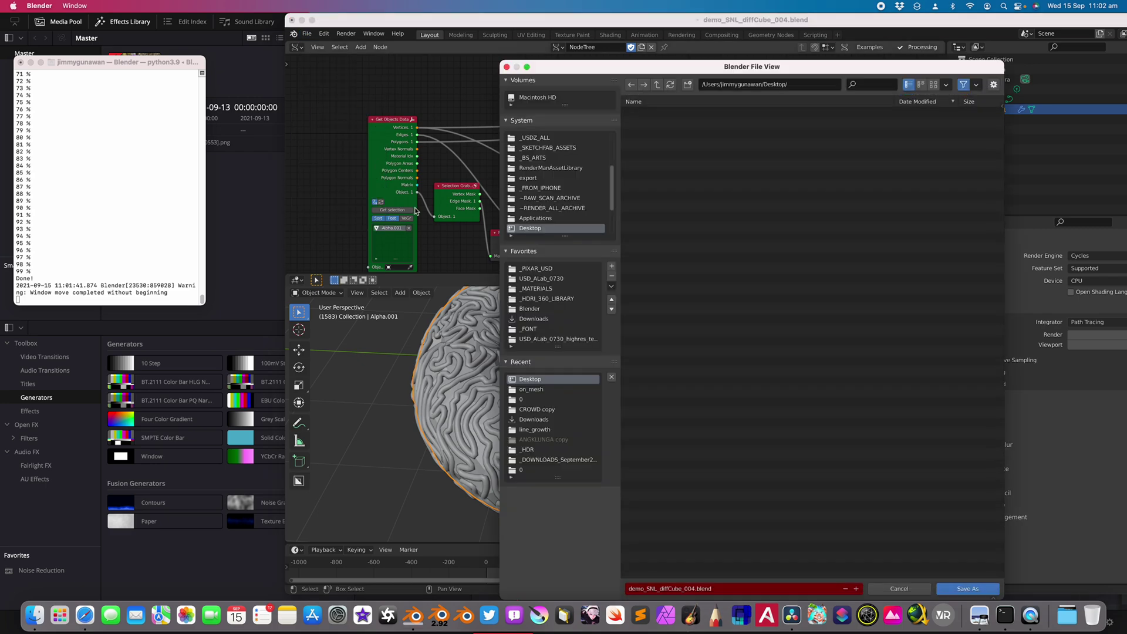
click(856, 589)
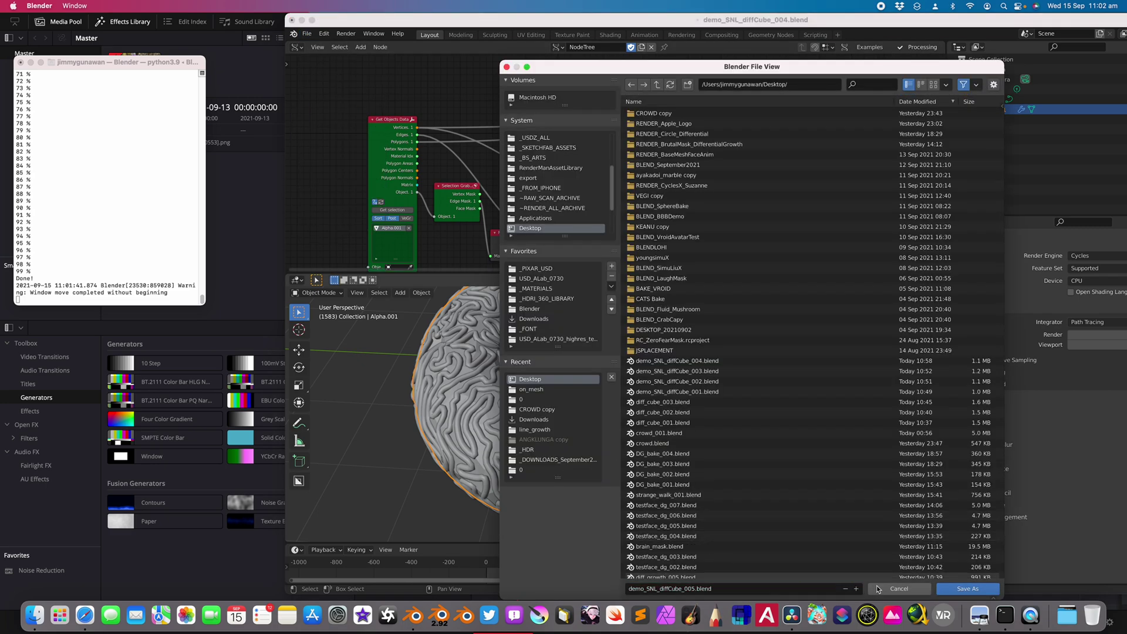
click(968, 589)
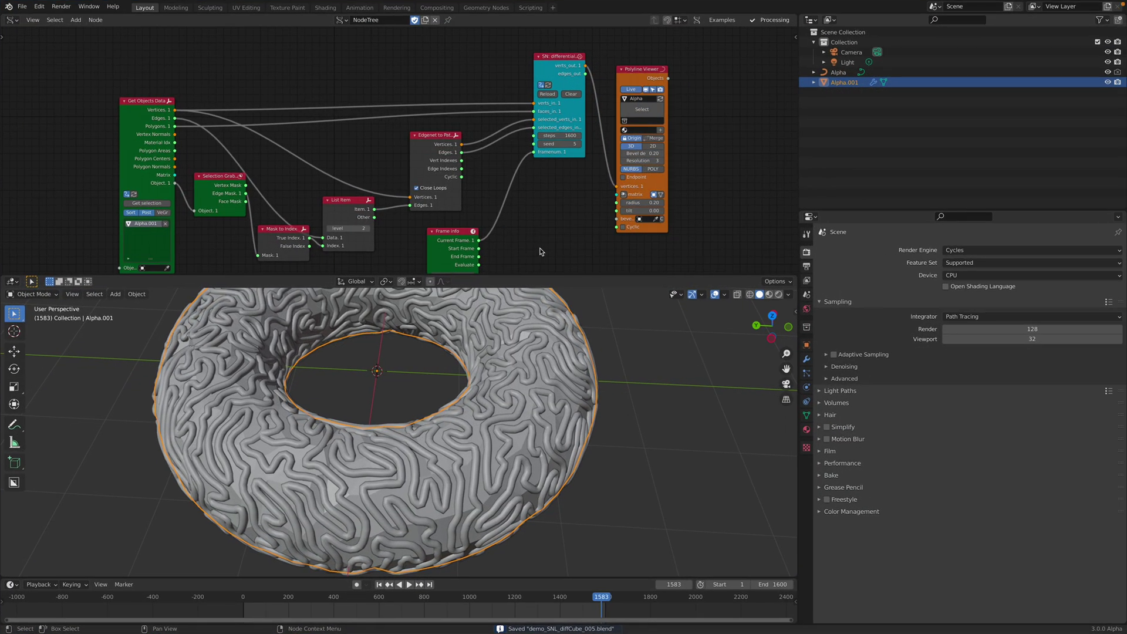
- Enlarge the 3D viewport over the node editor and display the torus in rendered shading
middle_drag(560, 252, 638, 316)
click(644, 328)
click(778, 248)
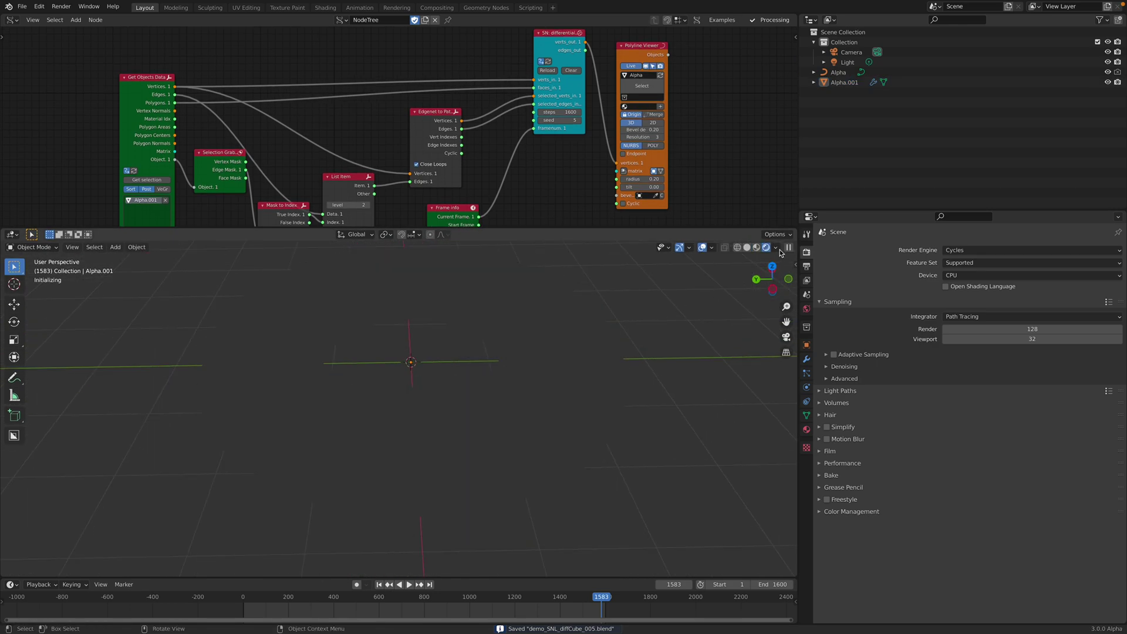
middle_drag(533, 330, 542, 335)
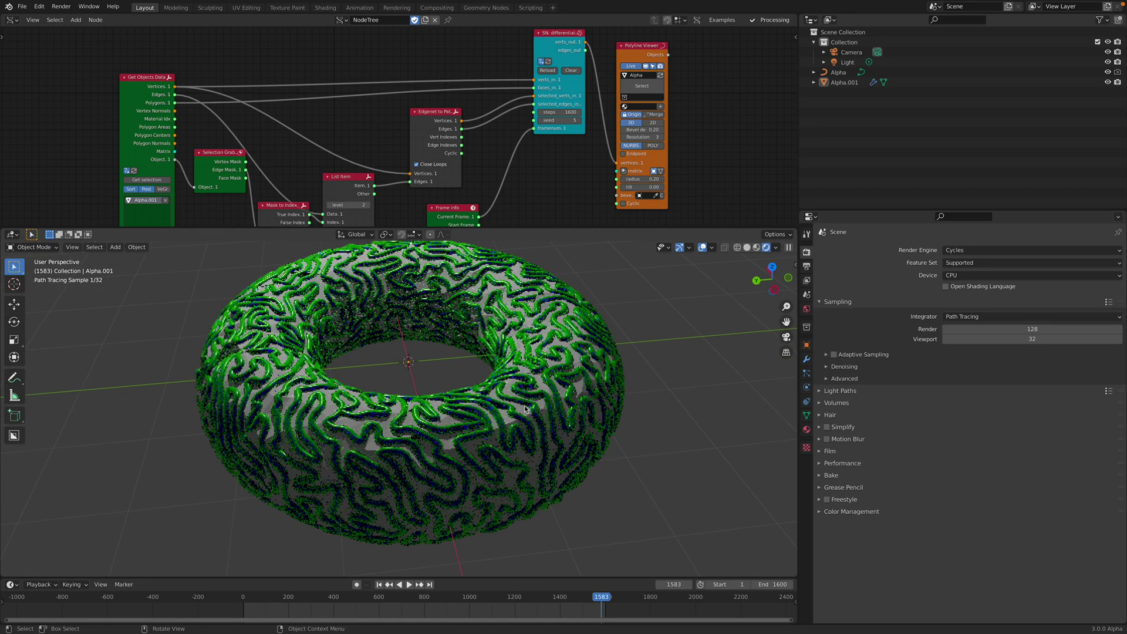
- Hide the Alpha.001 torus mesh in the viewport and show the rendered growth curves in a fullscreen view
click(291, 374)
middle_drag(292, 374, 332, 360)
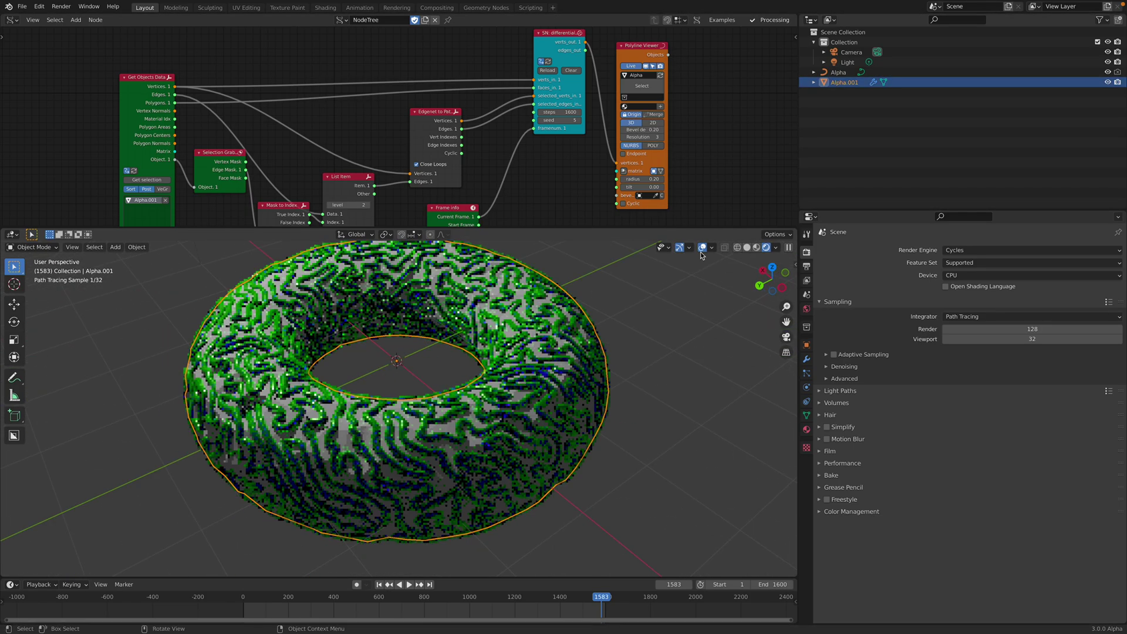
click(1108, 82)
shift+middle_drag(610, 336, 659, 355)
key(ctrl+alt+space)
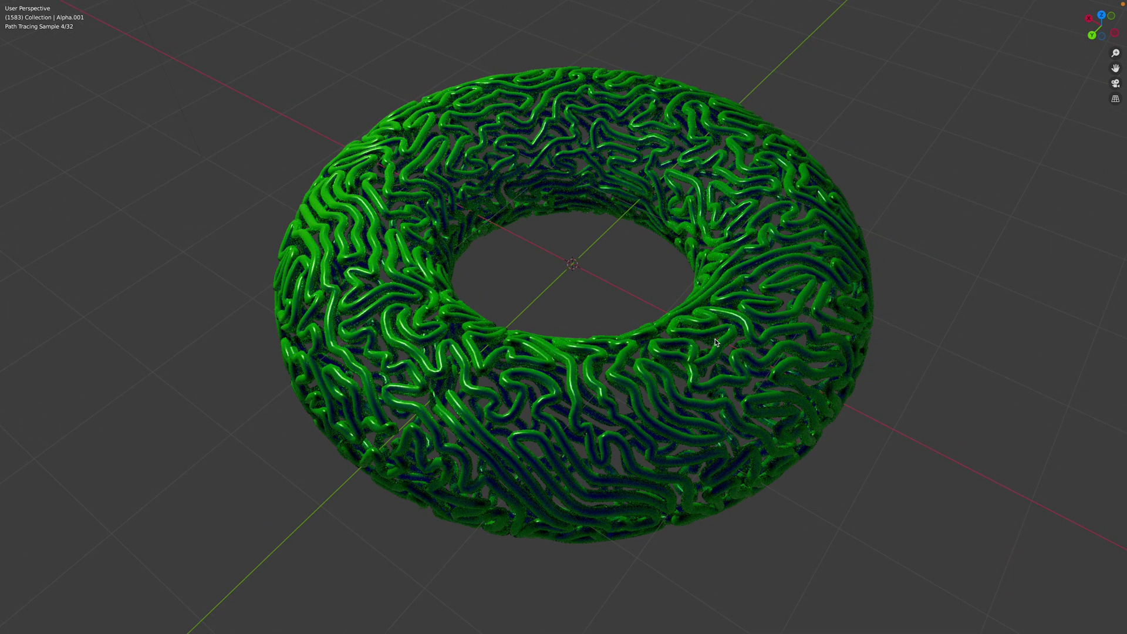
- Restore the full workspace layout from the fullscreen view and return the 3D viewport to solid shading
middle_drag(659, 367, 727, 324)
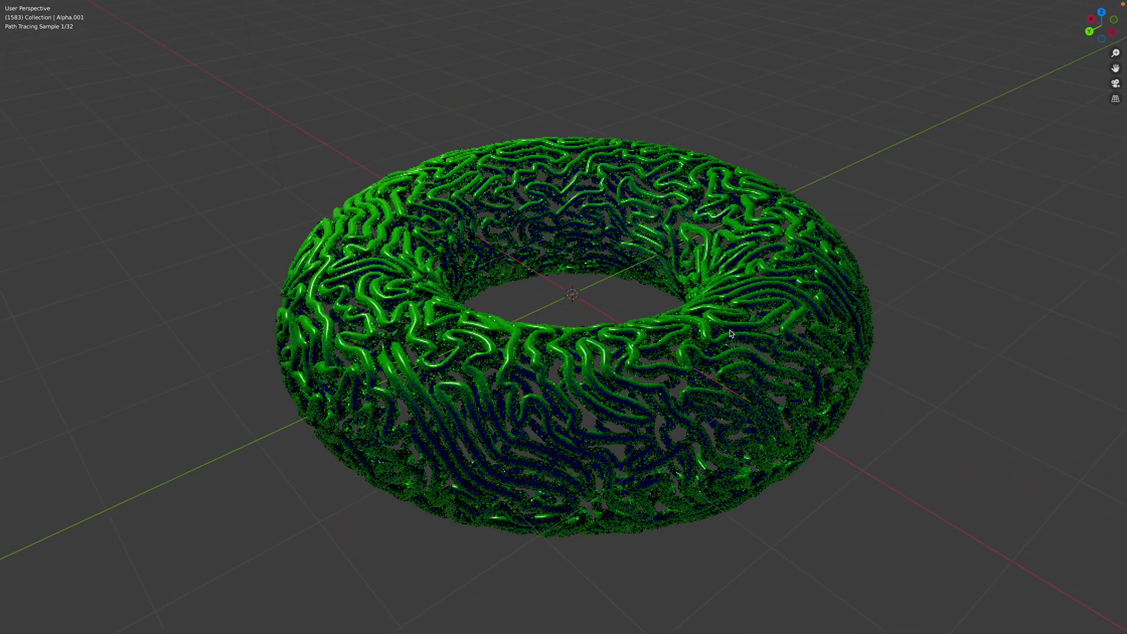
key(ctrl+alt+space)
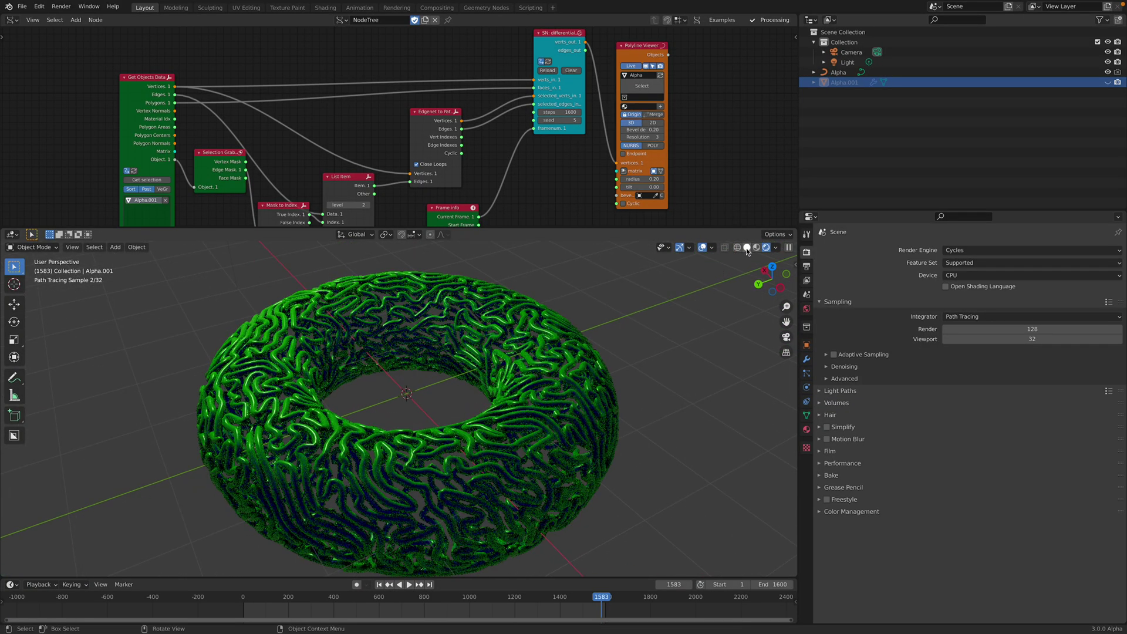
click(746, 247)
scroll(582, 167, down, 3)
middle_drag(583, 167, 592, 157)
- Switch to the browser and look through the differential_growth_snlite_b3d repository's README, including the parameters of differential_line_growth.py
key(ctrl+Right)
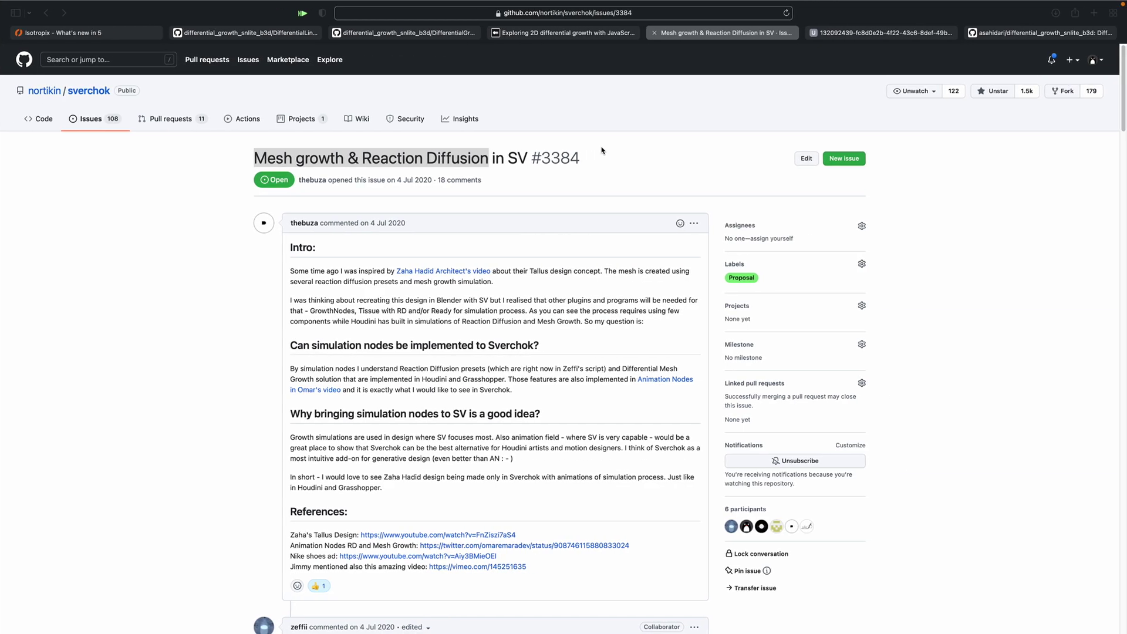
click(1019, 37)
scroll(388, 305, up, 15)
scroll(359, 295, up, 10)
scroll(355, 317, down, 4)
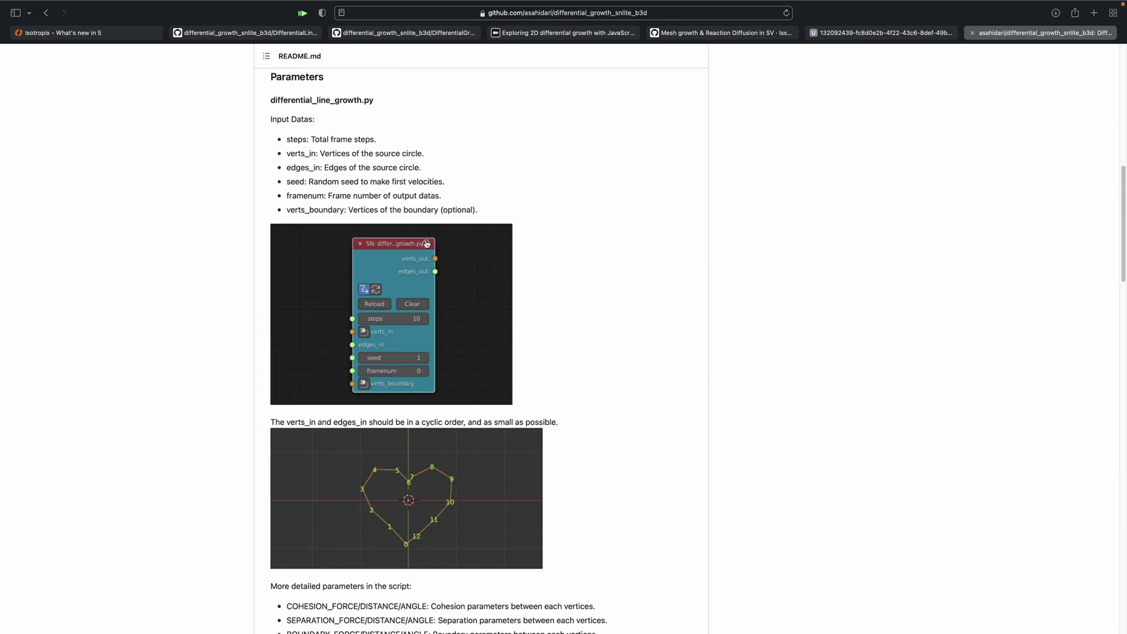
scroll(427, 244, down, 20)
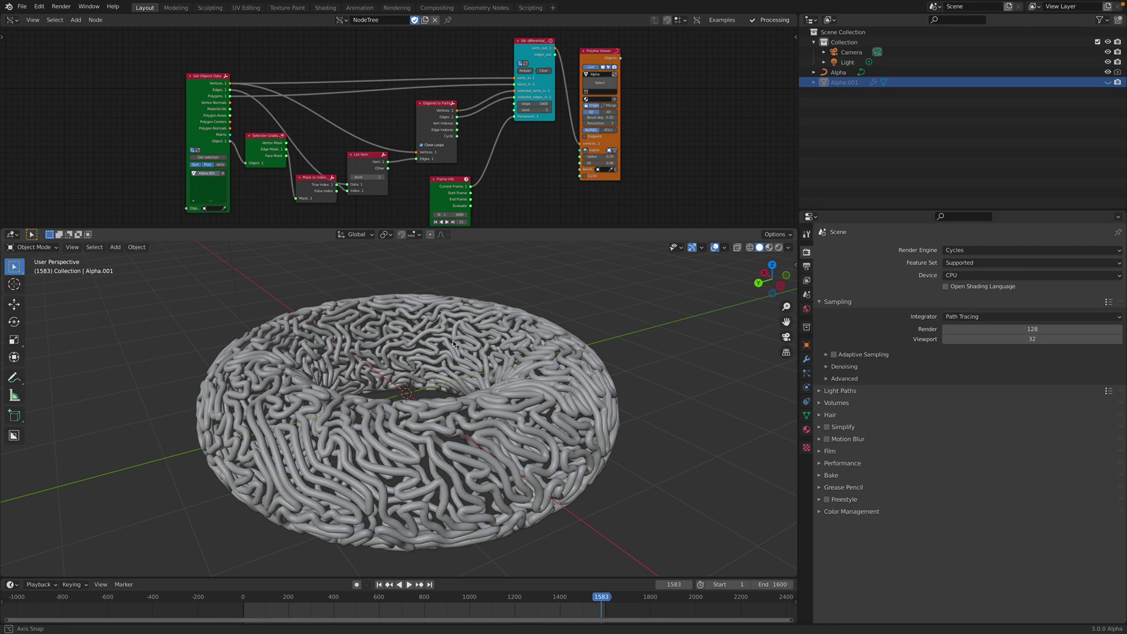
- Switch back to Blender and save the torus scene to the existing file demo_SNL_diffCube_005.blend
middle_drag(446, 364, 582, 345)
key(ctrl+s)
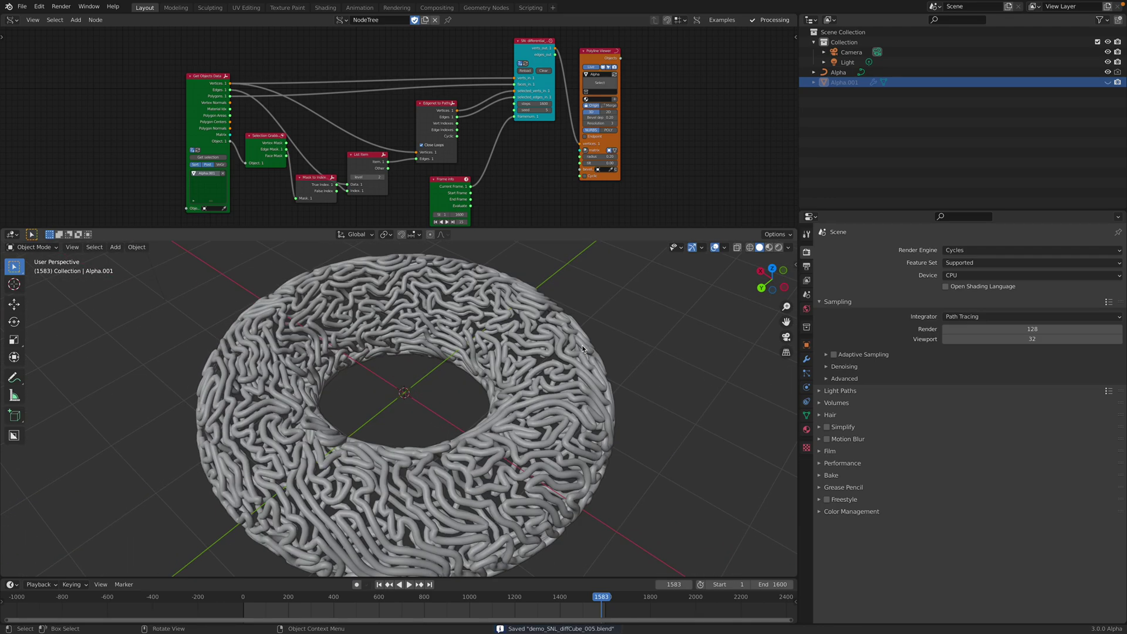
middle_drag(488, 380, 583, 334)
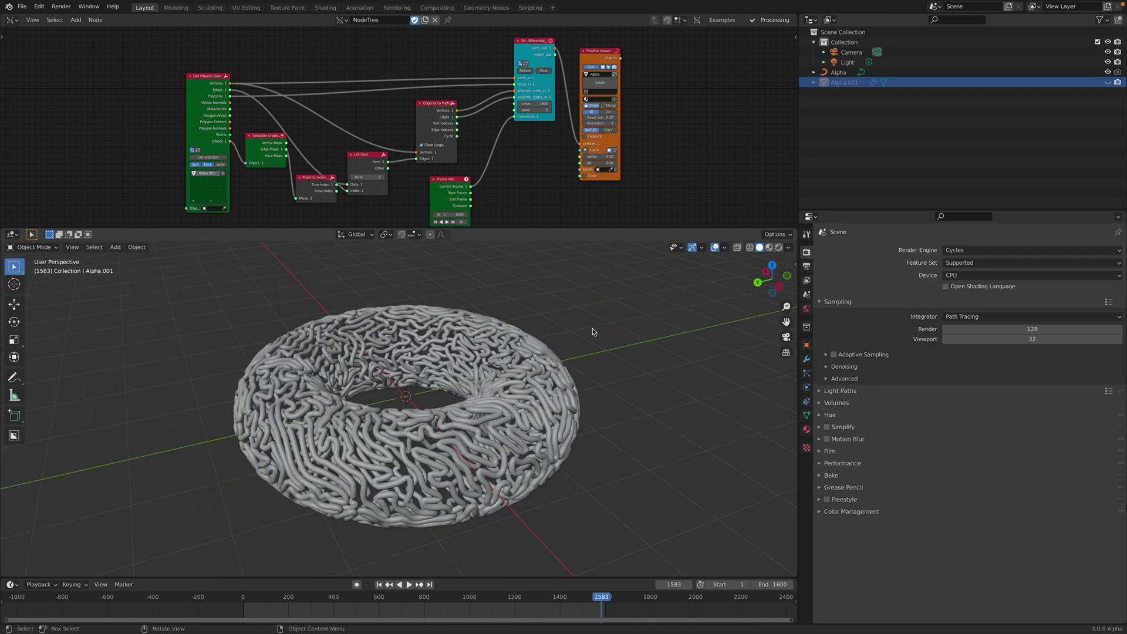